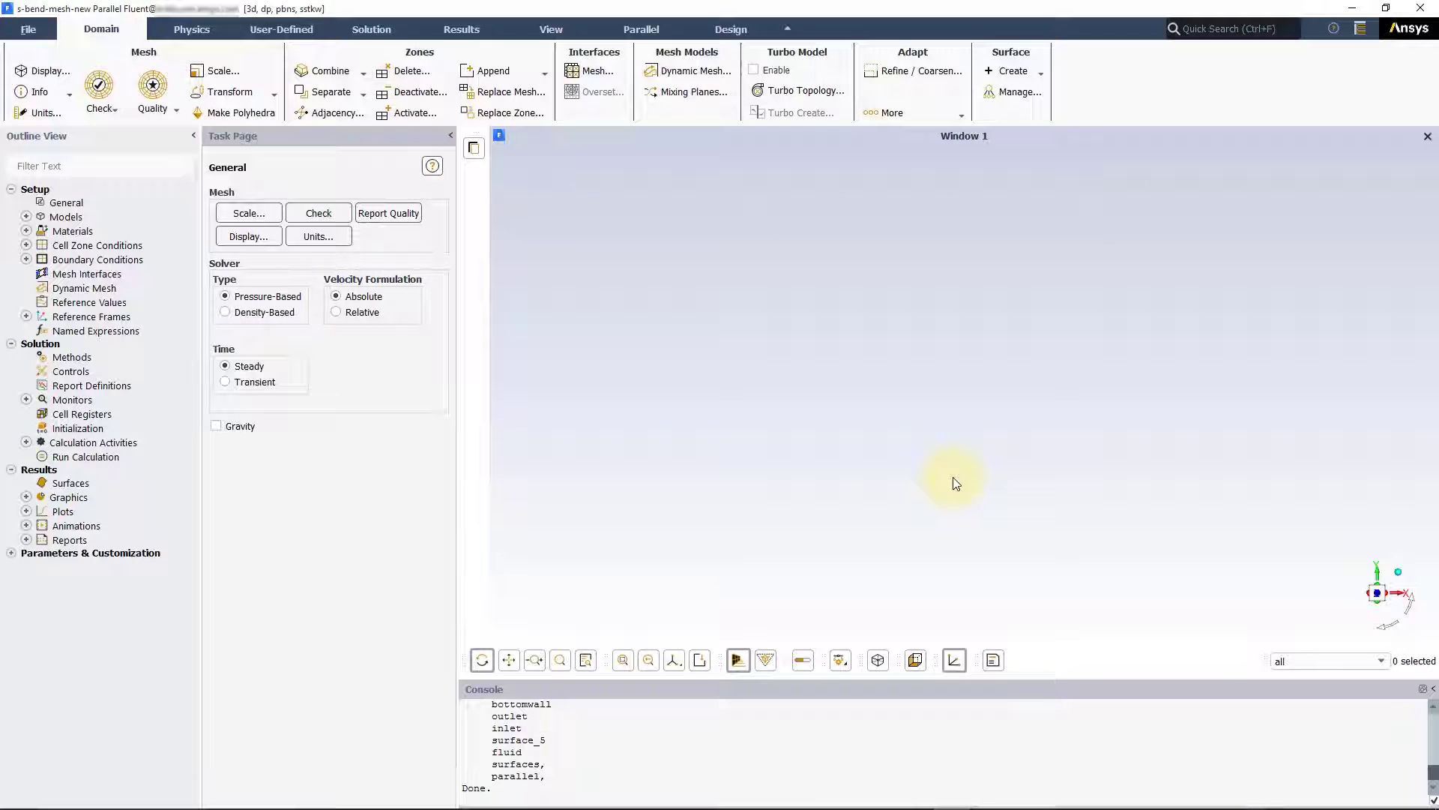
# Display the mesh with both edges and faces shown, grouping the surface list by surface type
pyautogui.click(44, 70)
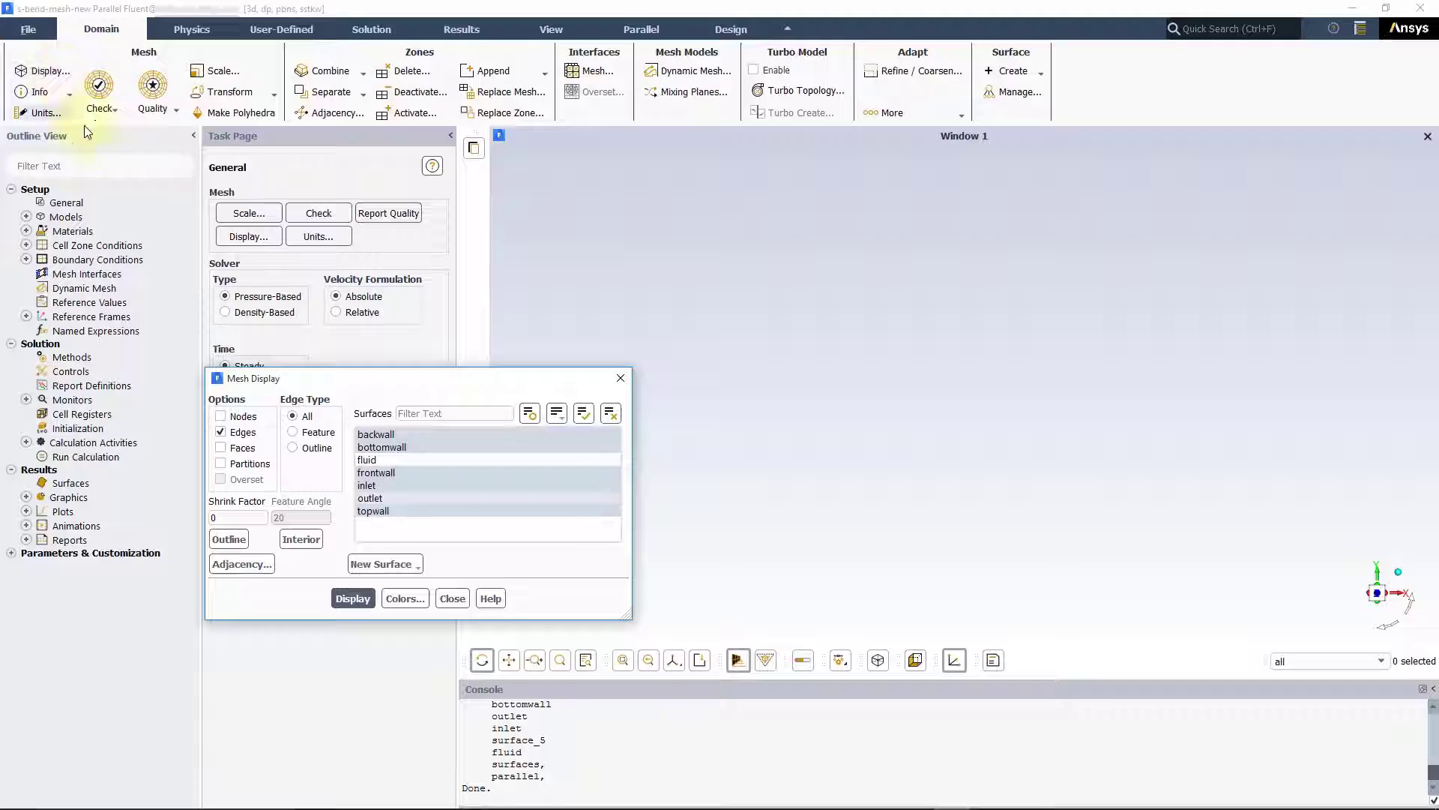
pyautogui.click(556, 413)
pyautogui.click(627, 488)
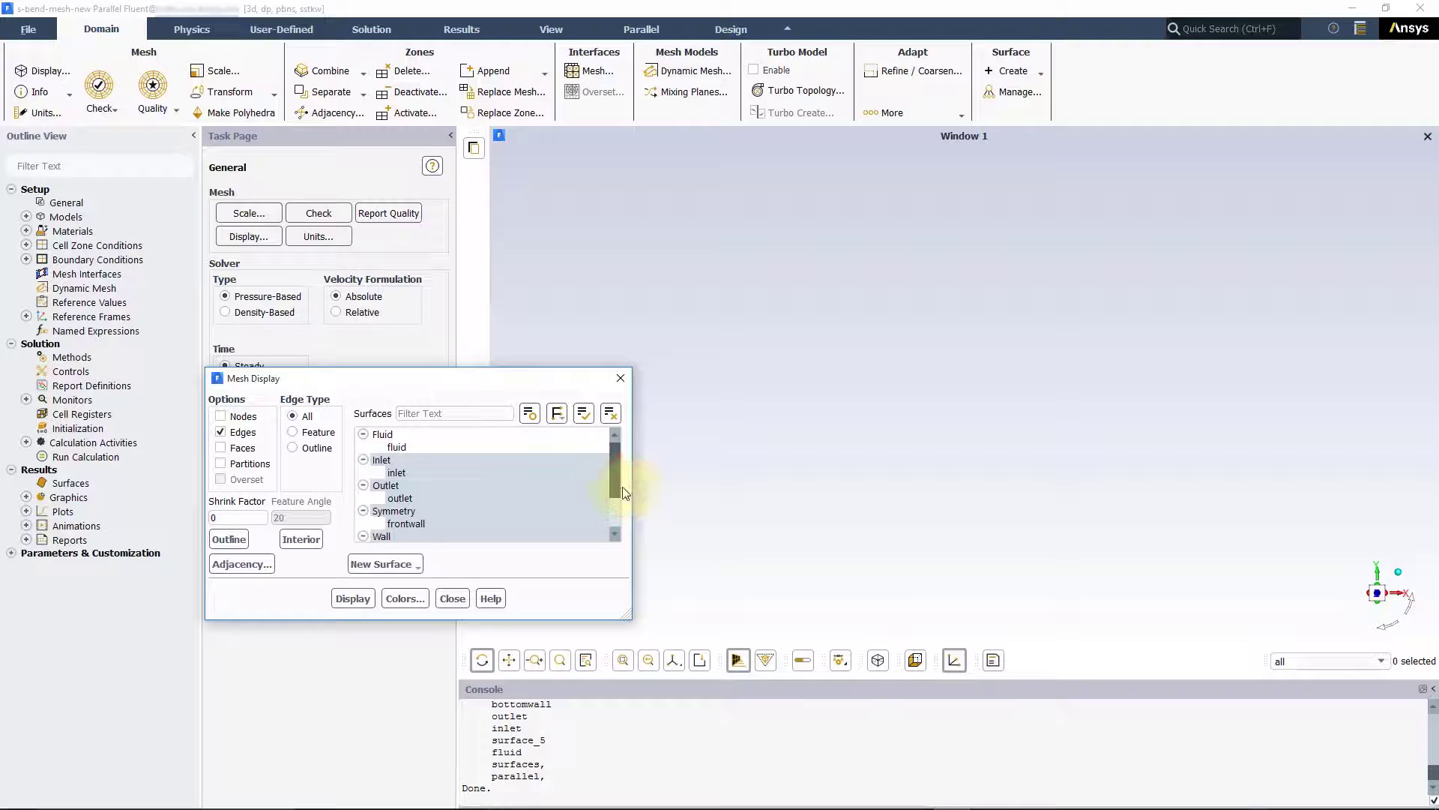
pyautogui.scroll(-2, 537, 501)
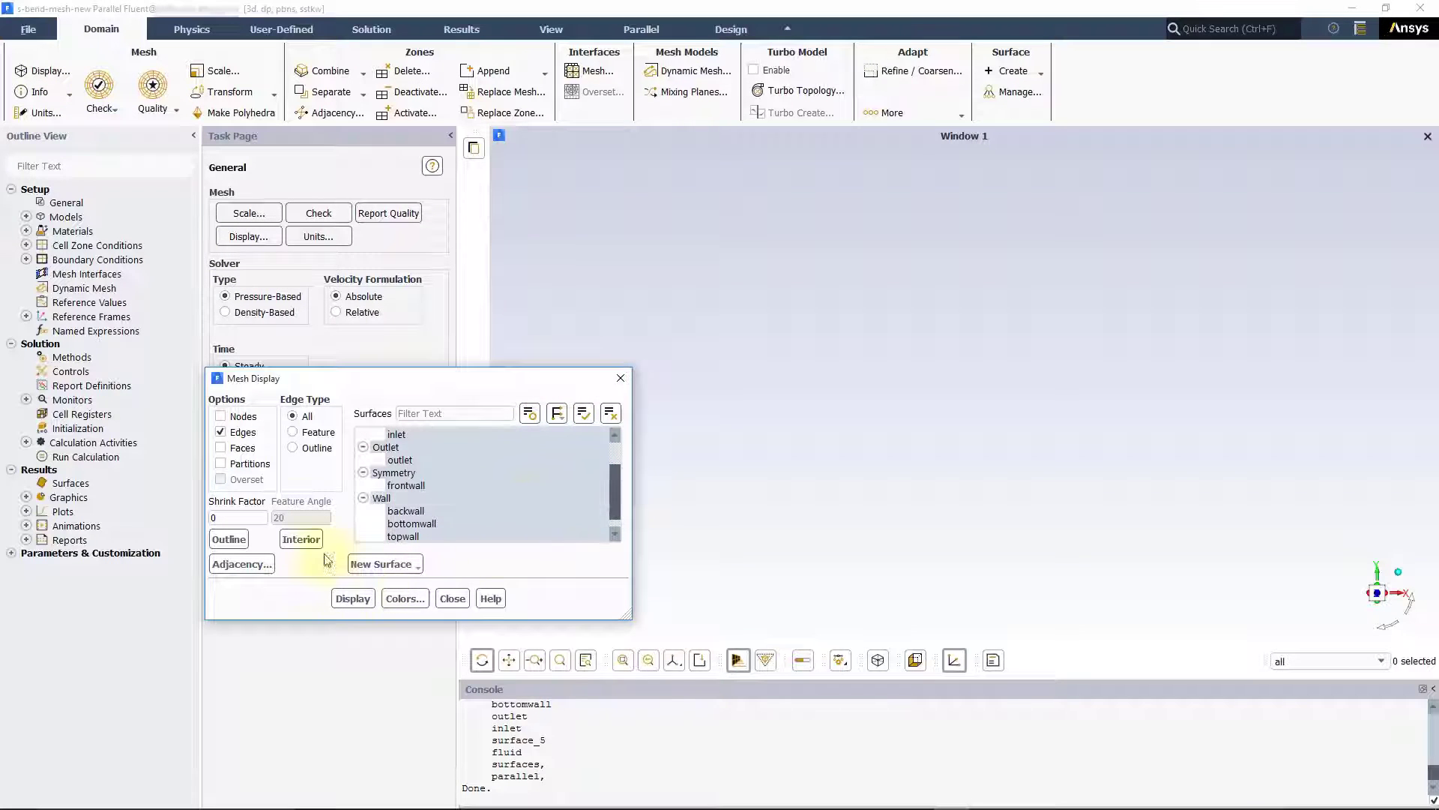
pyautogui.click(254, 452)
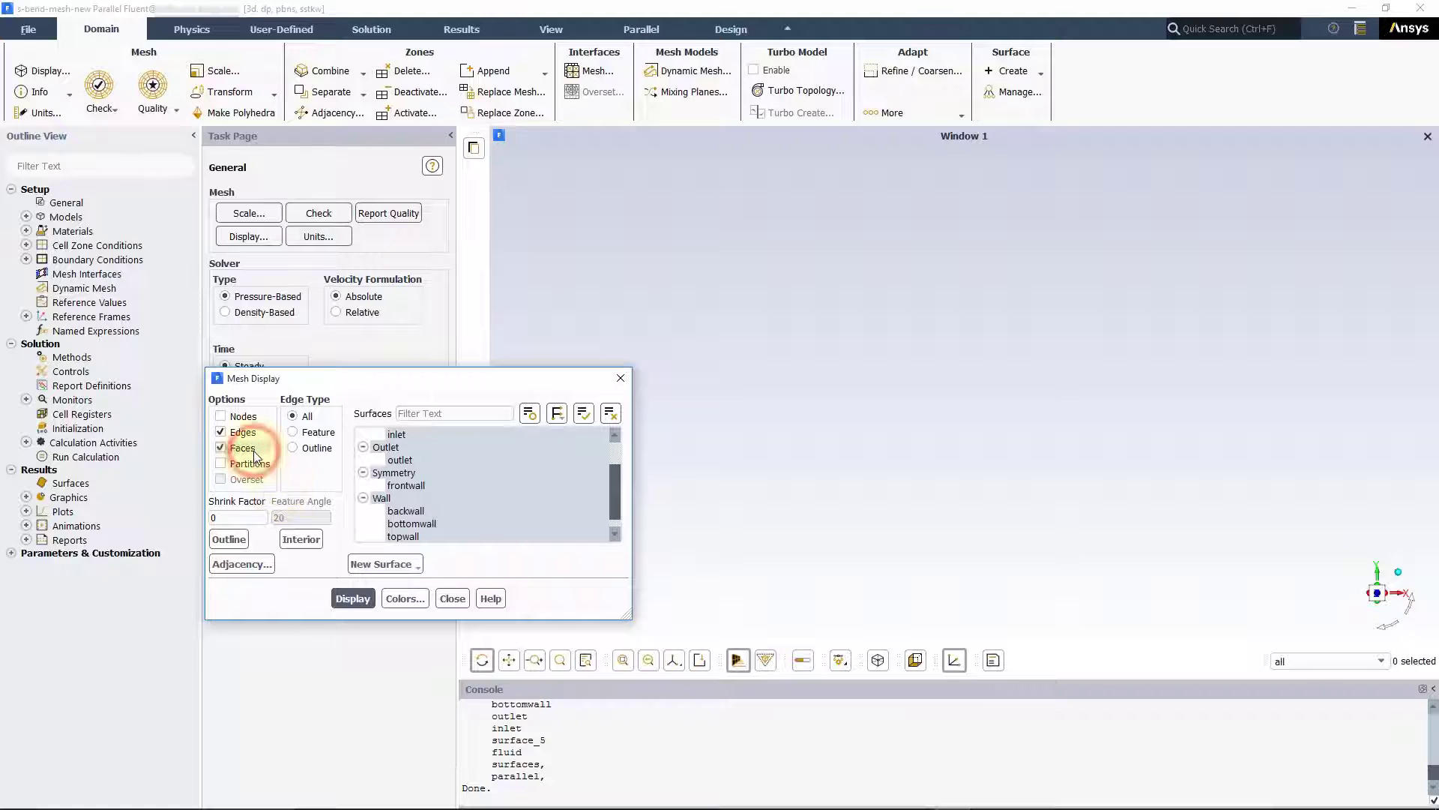
pyautogui.click(368, 600)
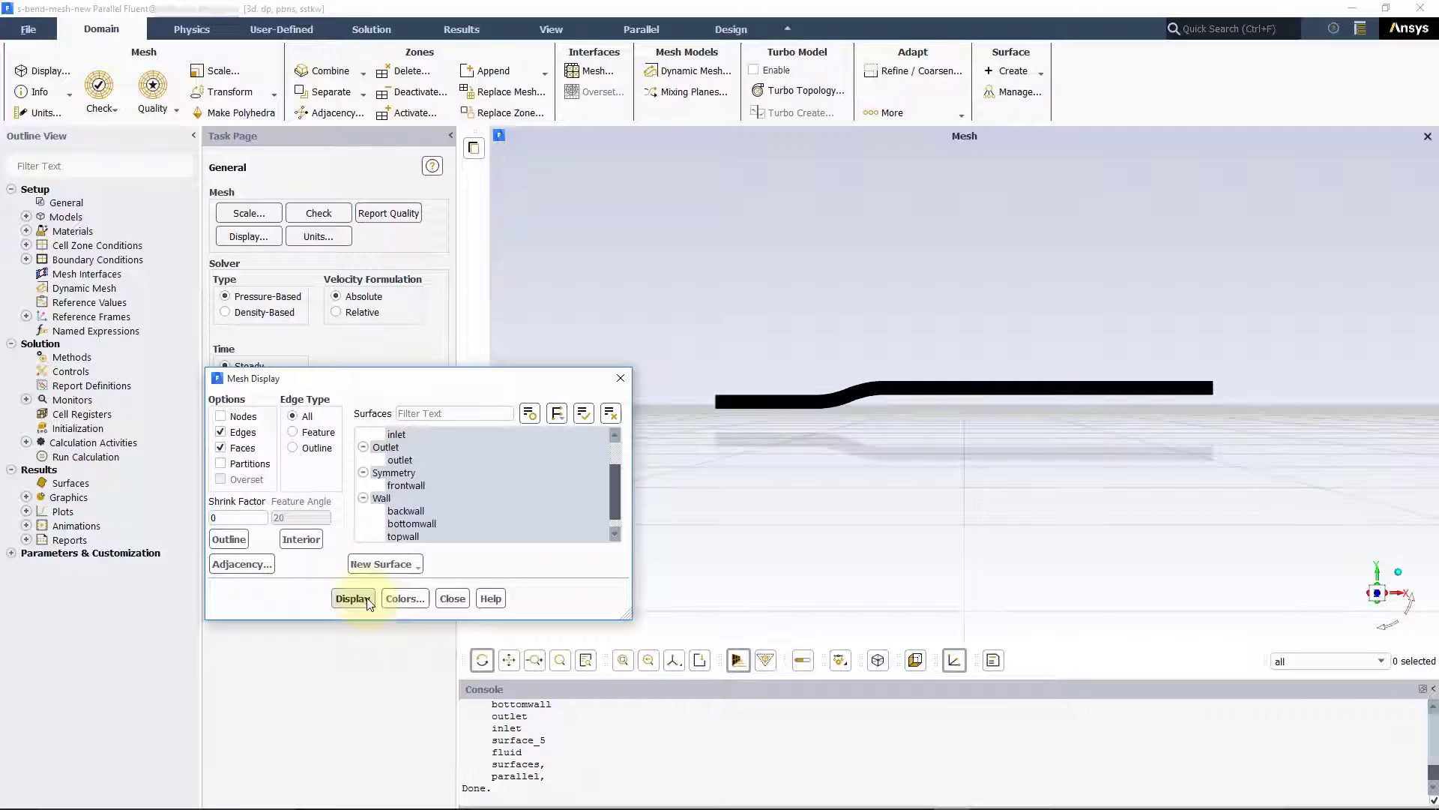
pyautogui.click(453, 597)
# Examine the mesh up close around the S-bend from an angled view, and bring the whole duct back into view
pyautogui.moveTo(761, 440); pyautogui.dragTo(889, 412)
pyautogui.scroll(2, 889, 413)
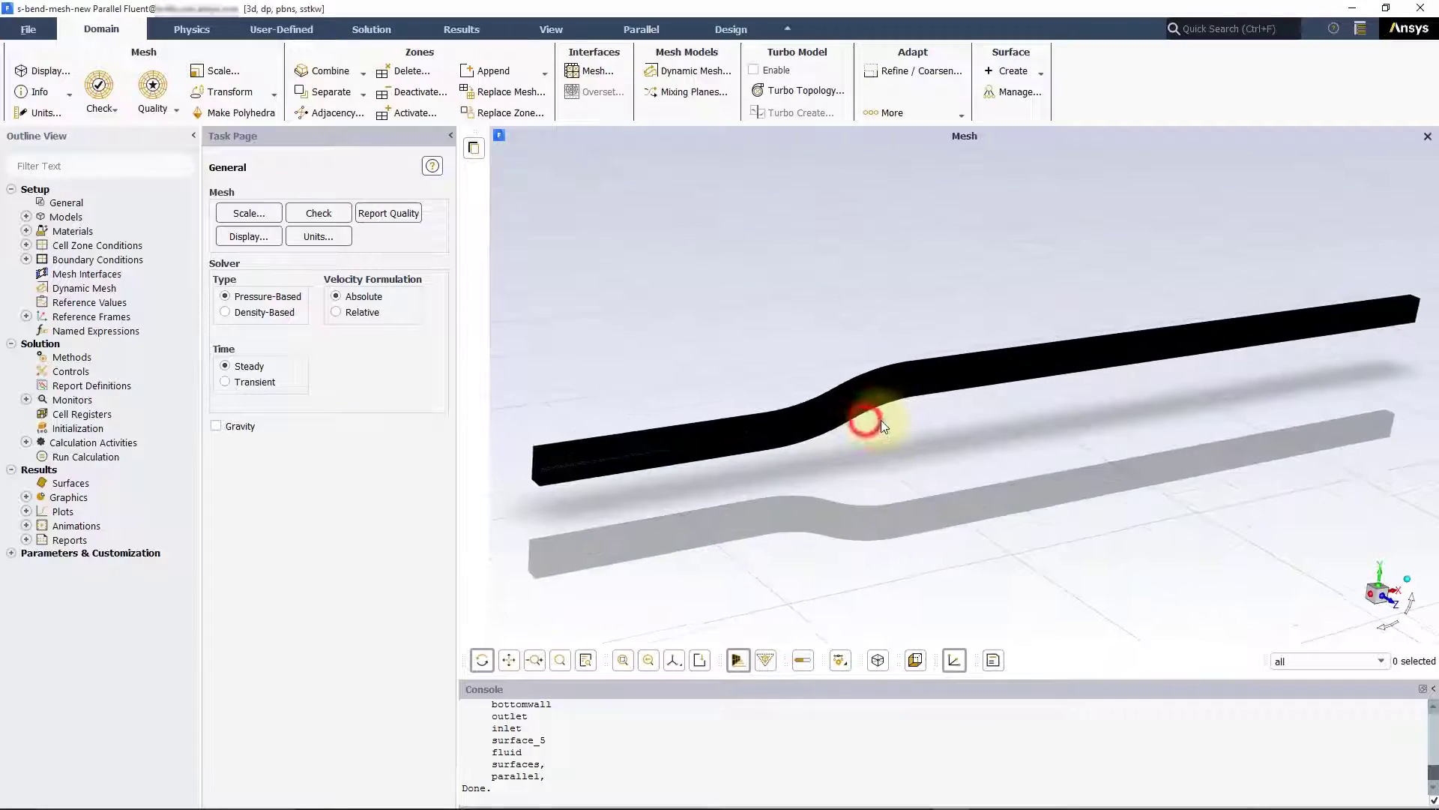
pyautogui.scroll(5, 873, 396)
pyautogui.scroll(4, 874, 394)
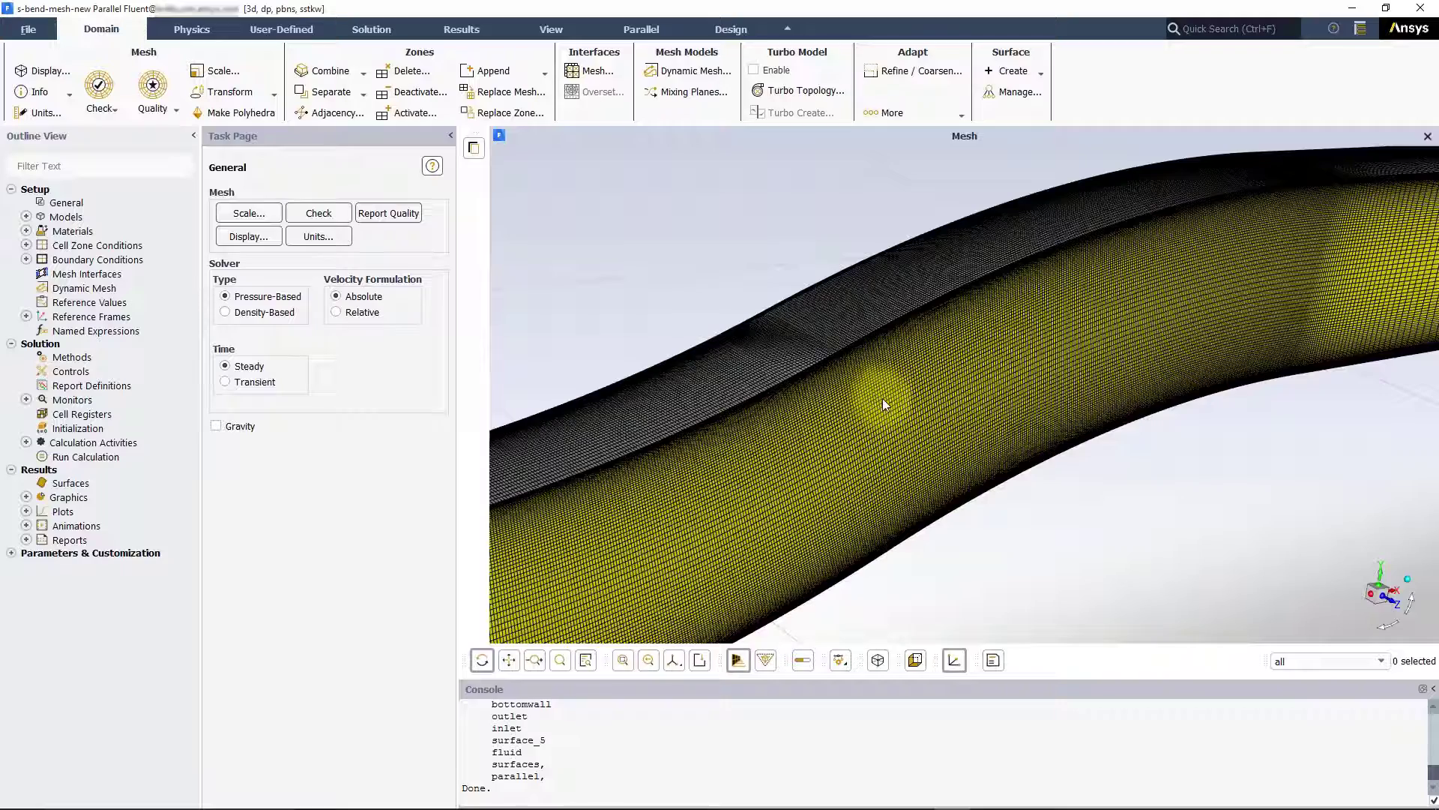
pyautogui.moveTo(883, 398); pyautogui.dragTo(969, 410)
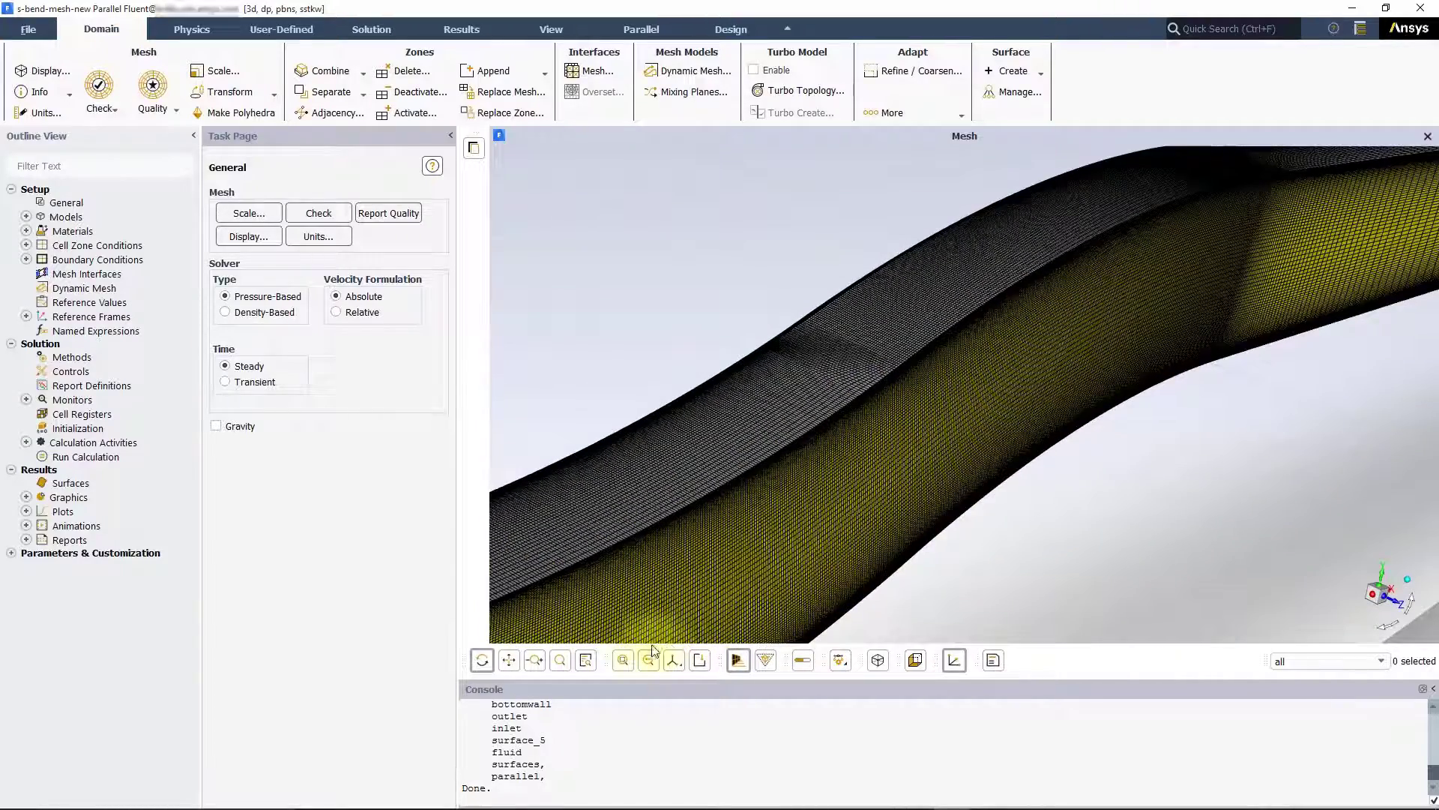
pyautogui.click(622, 660)
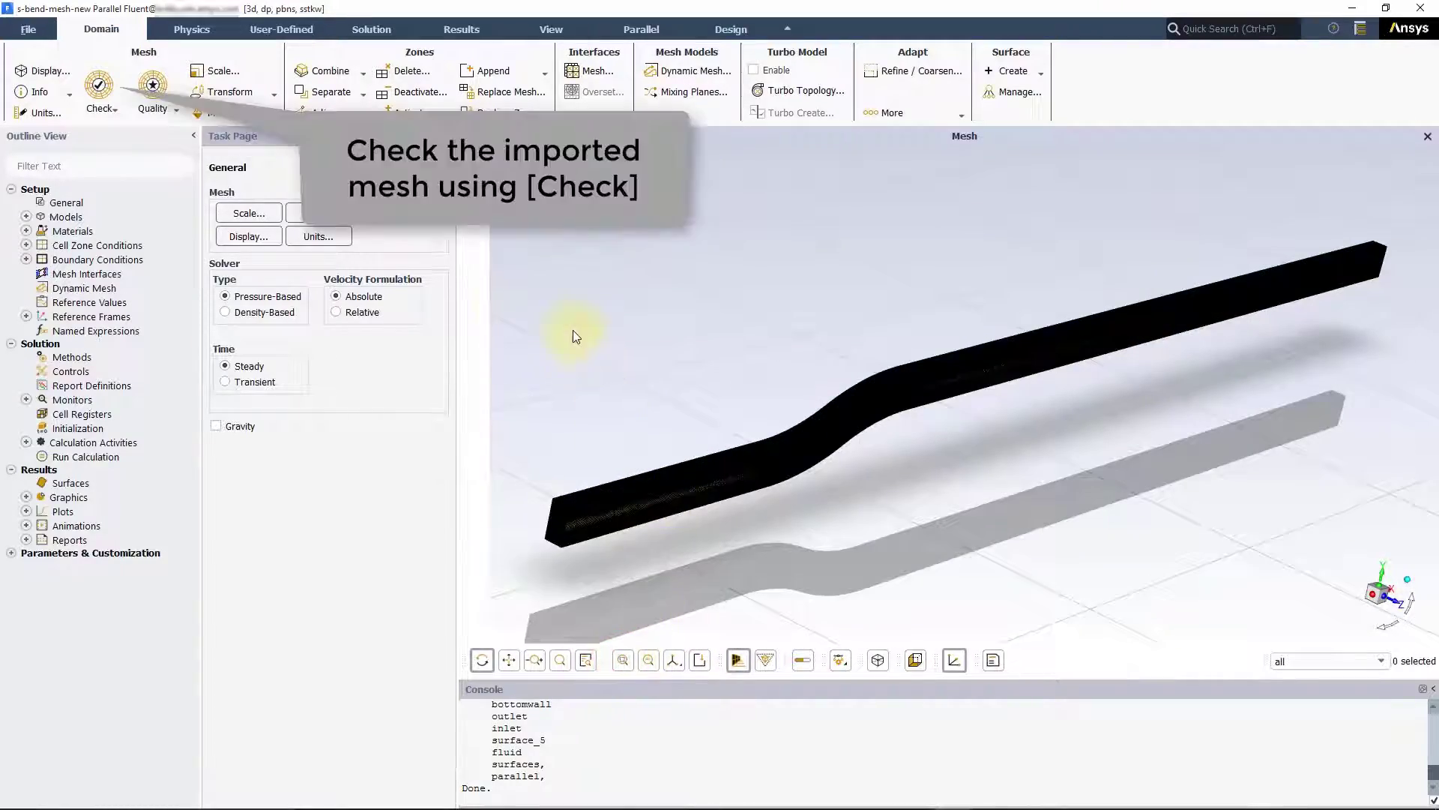
# Run a mesh check on the imported mesh and evaluate its quality, reading the minimum orthogonal quality
pyautogui.click(97, 89)
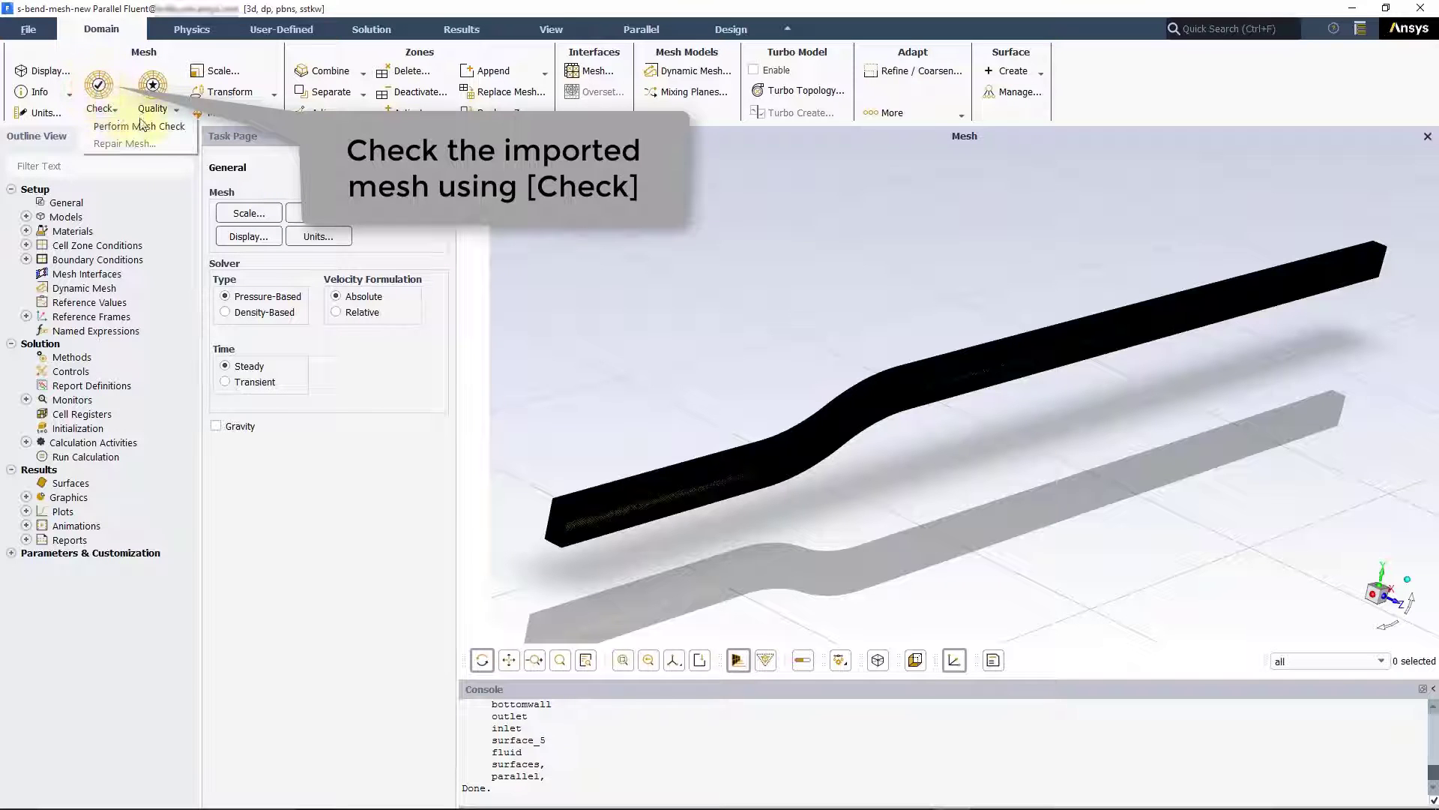
pyautogui.click(188, 126)
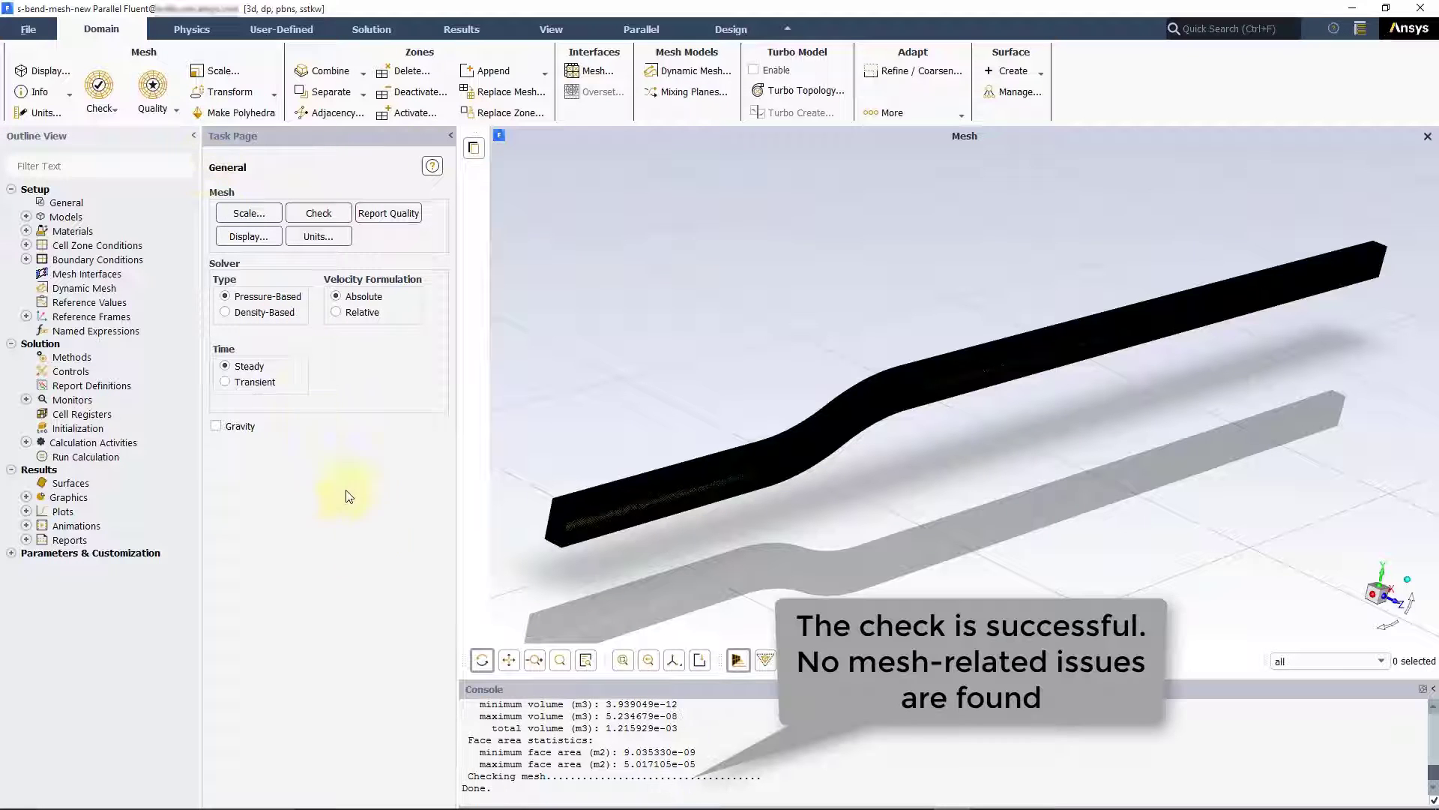
pyautogui.click(178, 110)
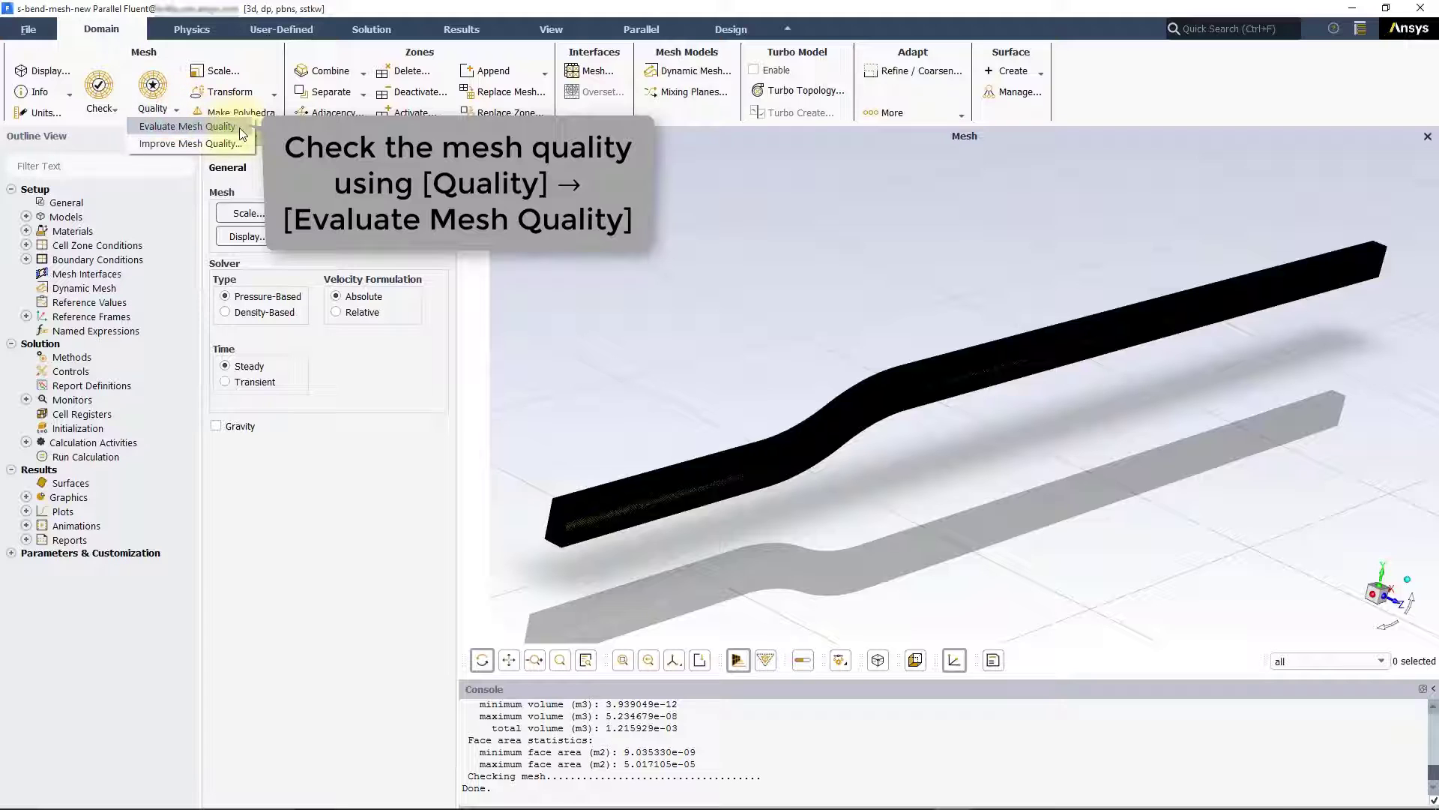
pyautogui.click(240, 127)
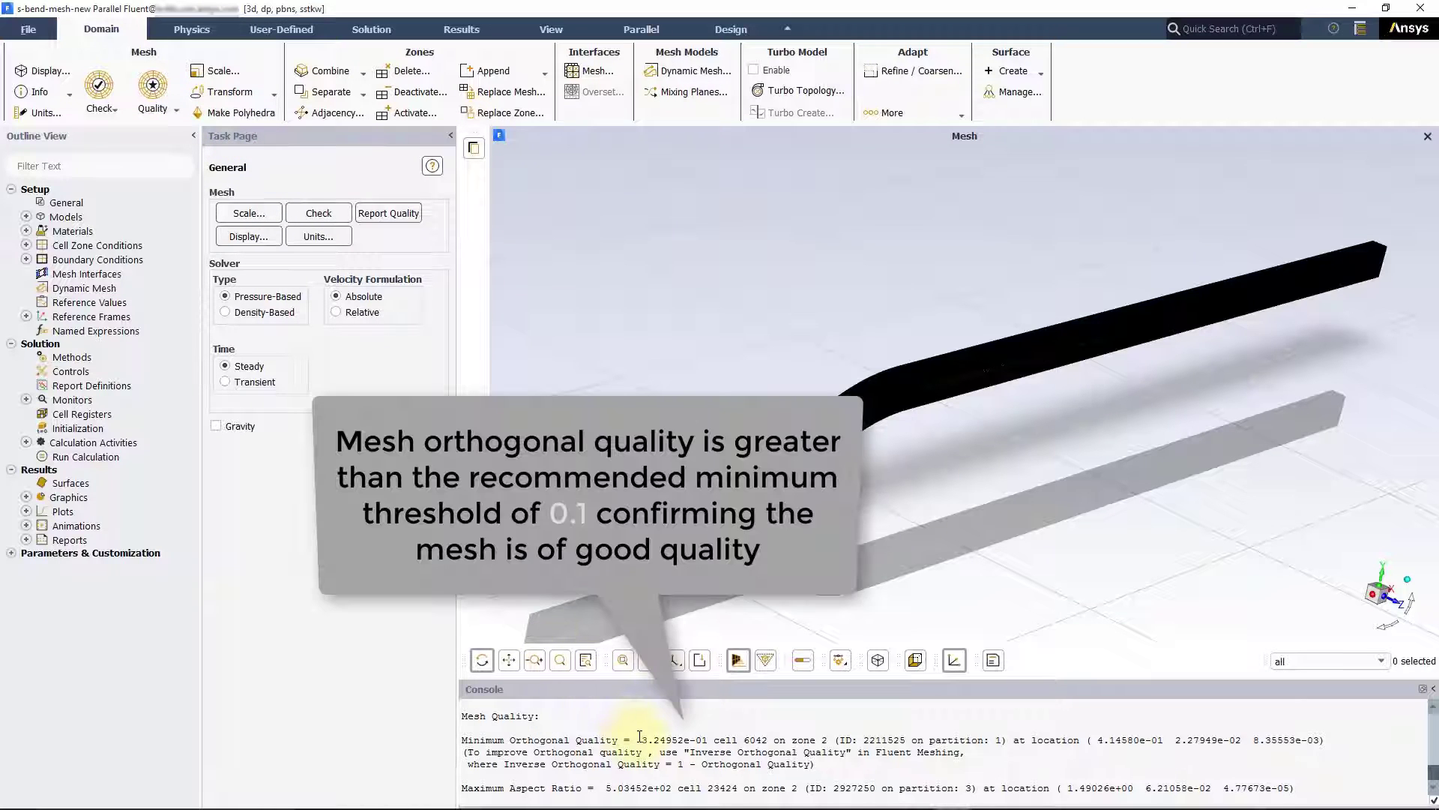
pyautogui.moveTo(641, 738); pyautogui.dragTo(713, 736)
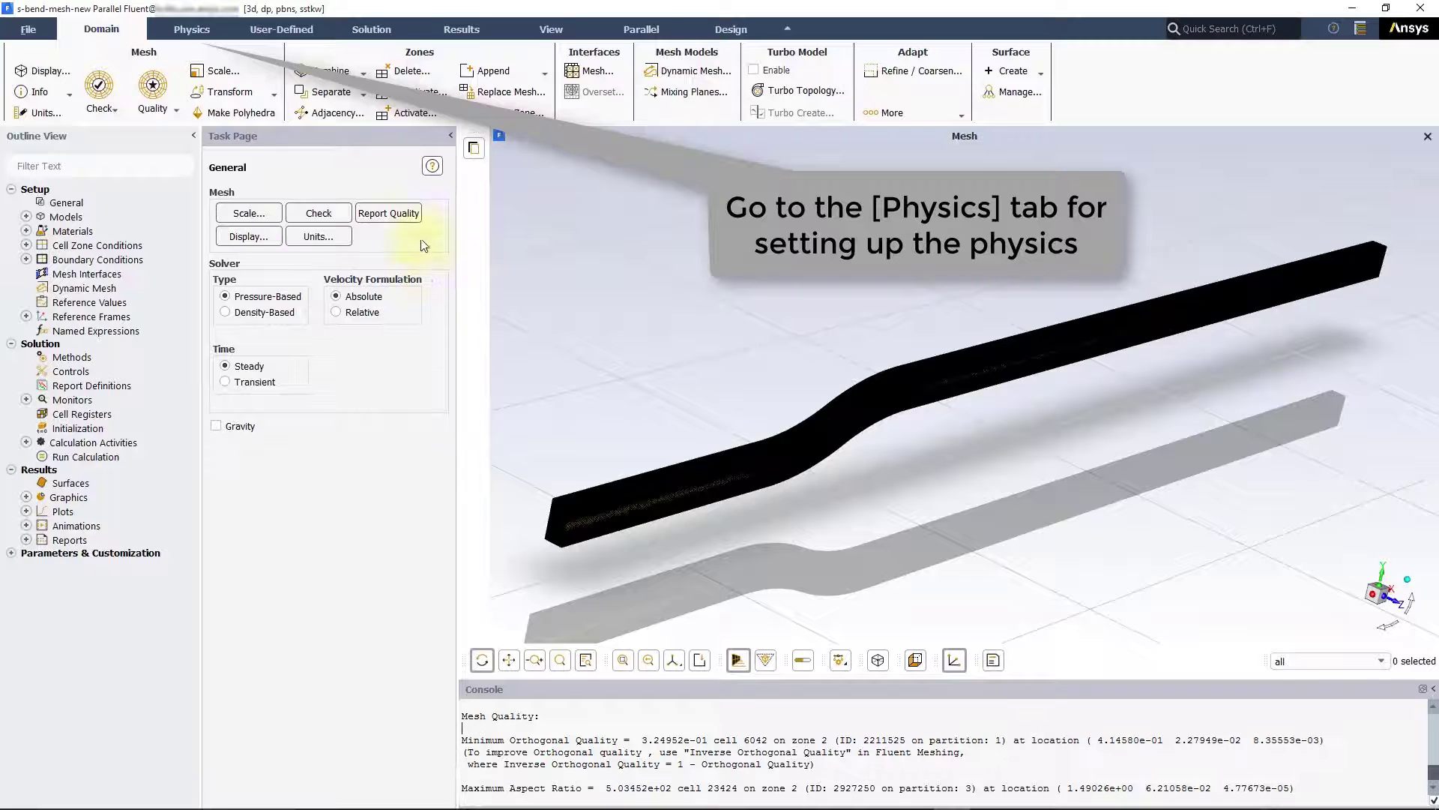
# Review the operating pressure and reference pressure location in the operating conditions
pyautogui.click(200, 33)
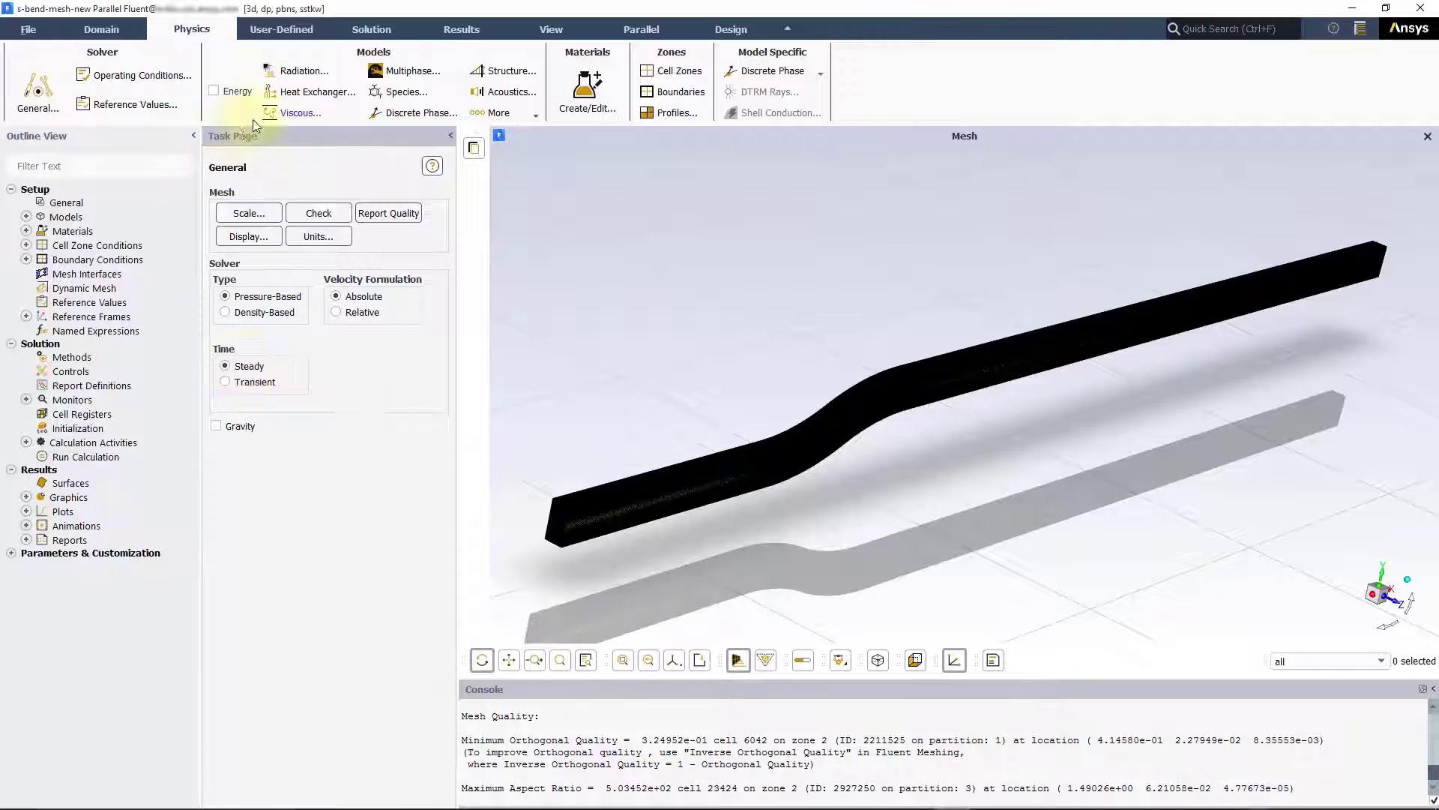
pyautogui.click(178, 76)
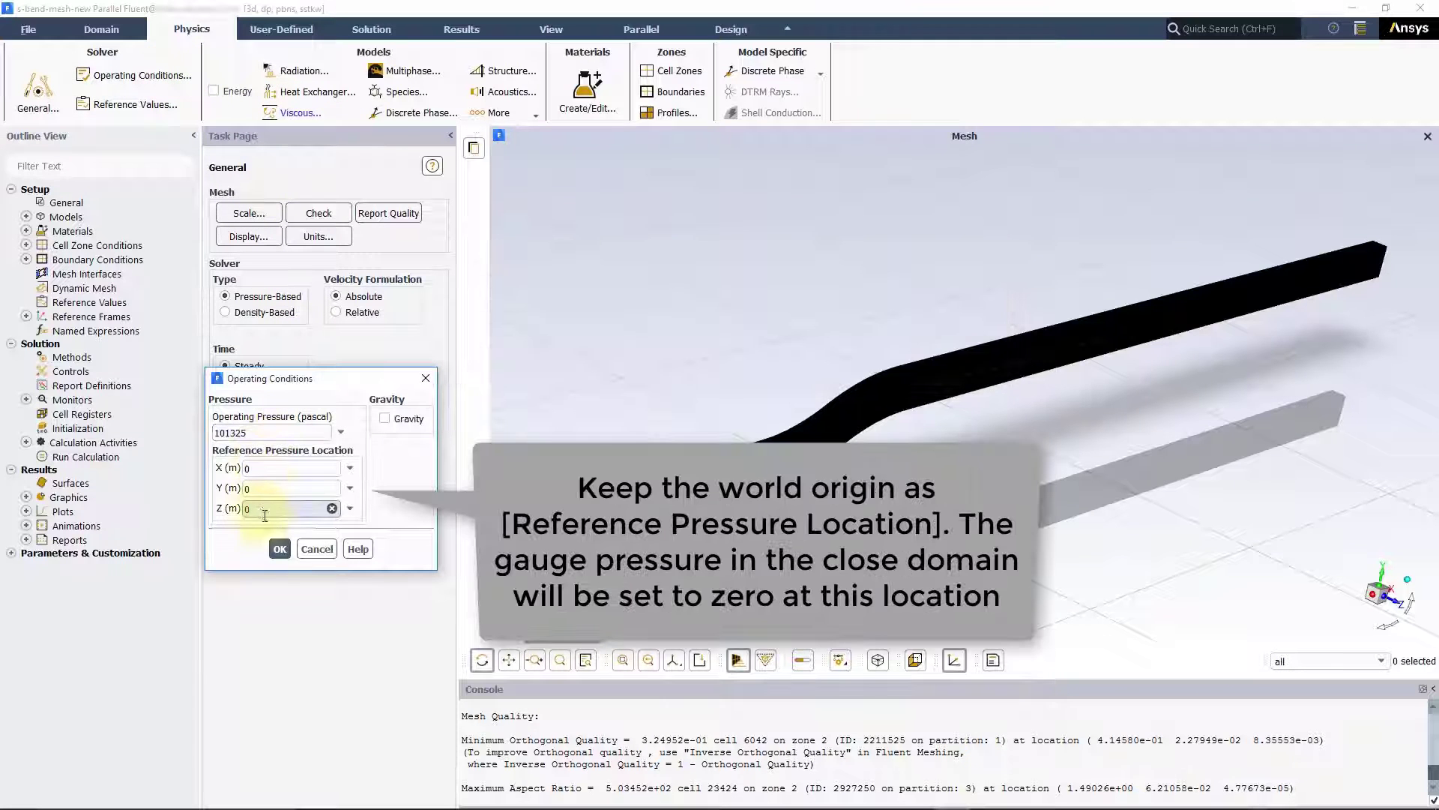
pyautogui.click(305, 548)
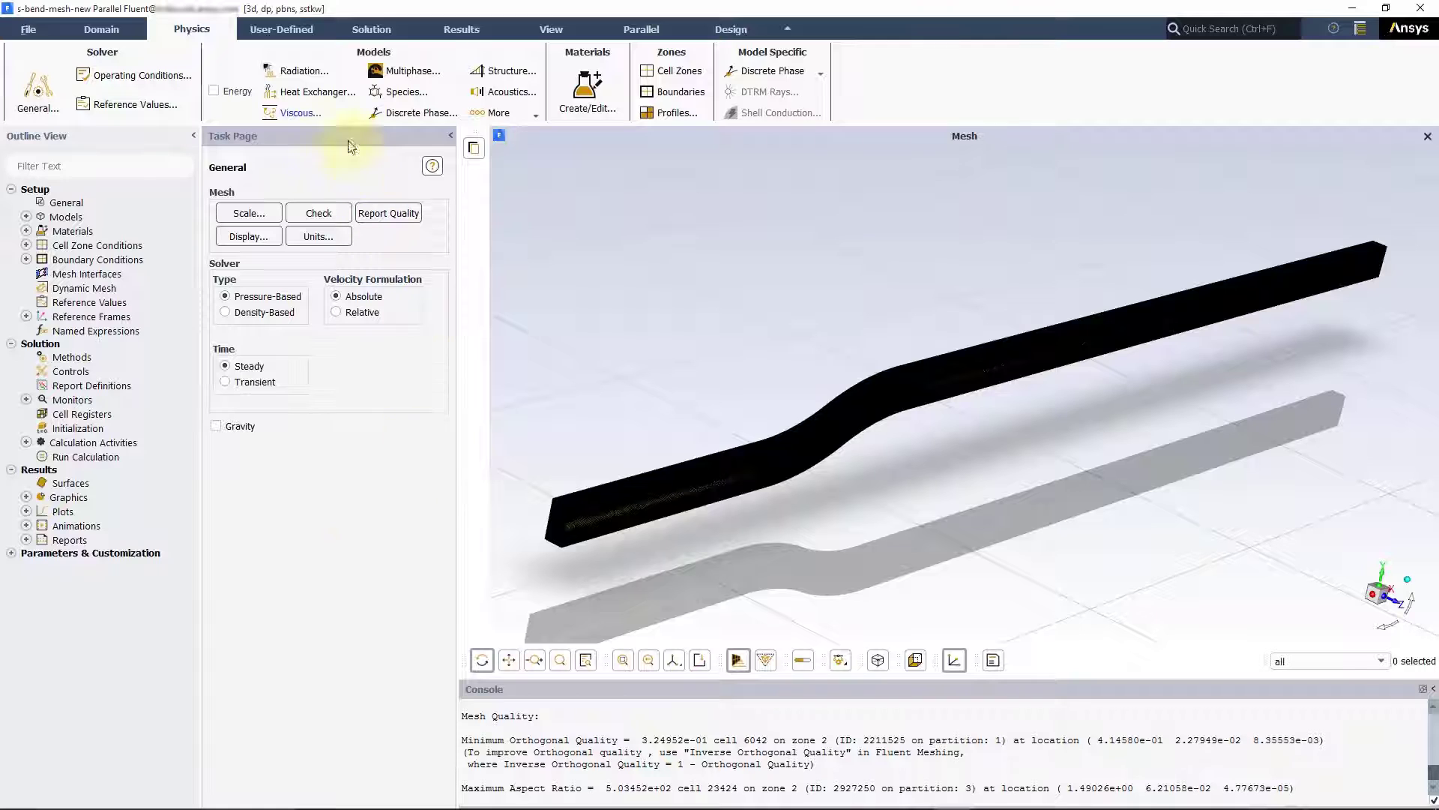
# Set the viscous model to Laminar
pyautogui.click(324, 115)
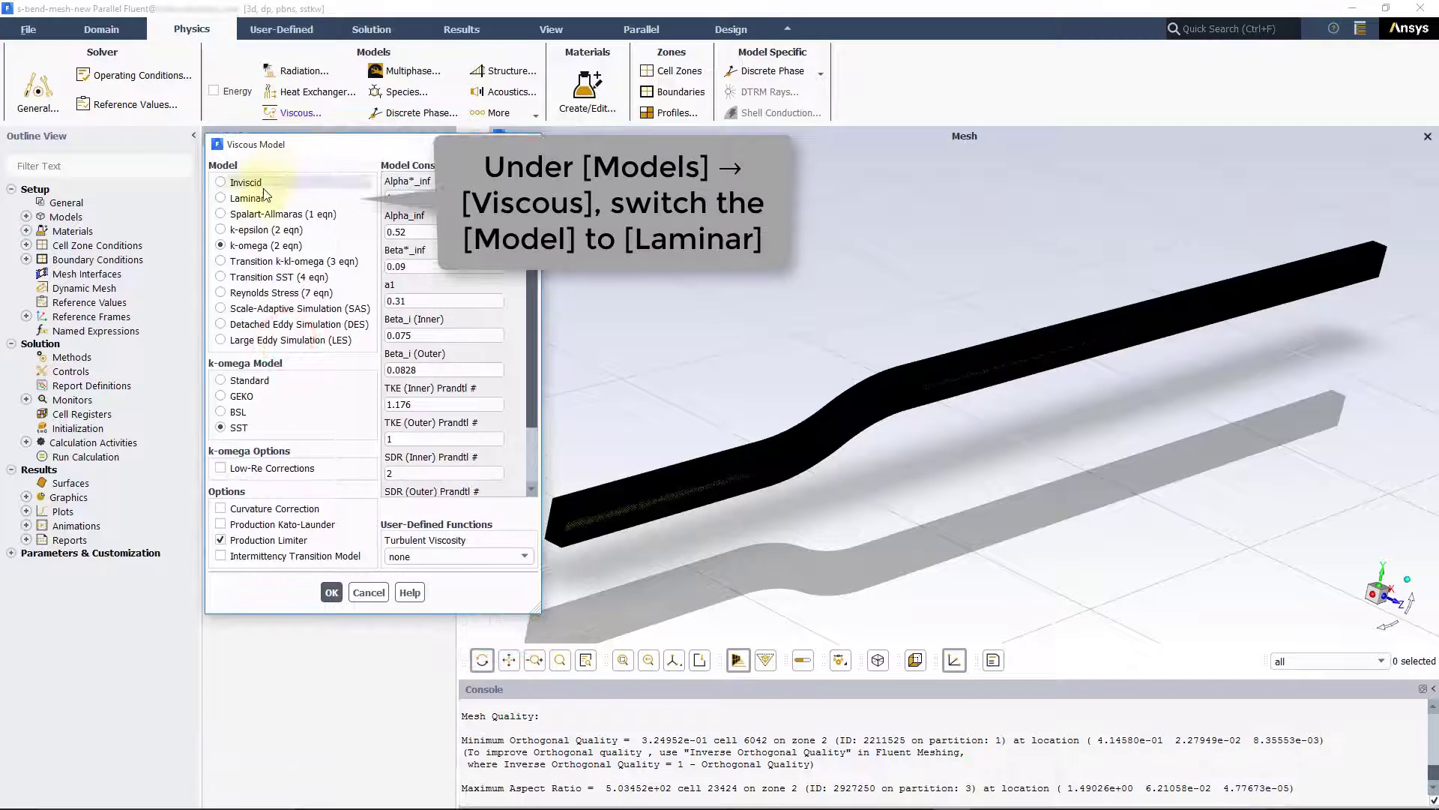
pyautogui.click(247, 198)
pyautogui.click(257, 375)
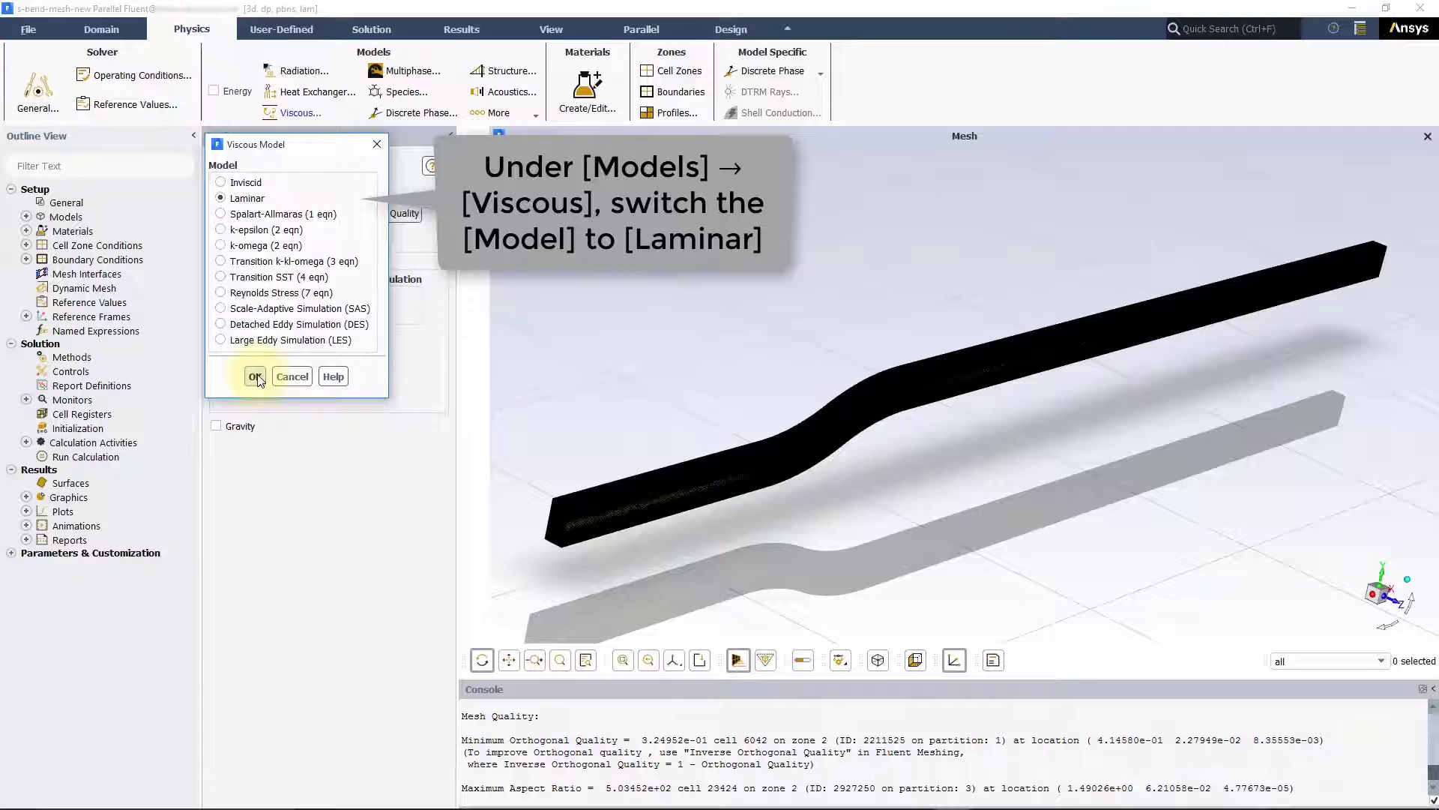
pyautogui.click(255, 376)
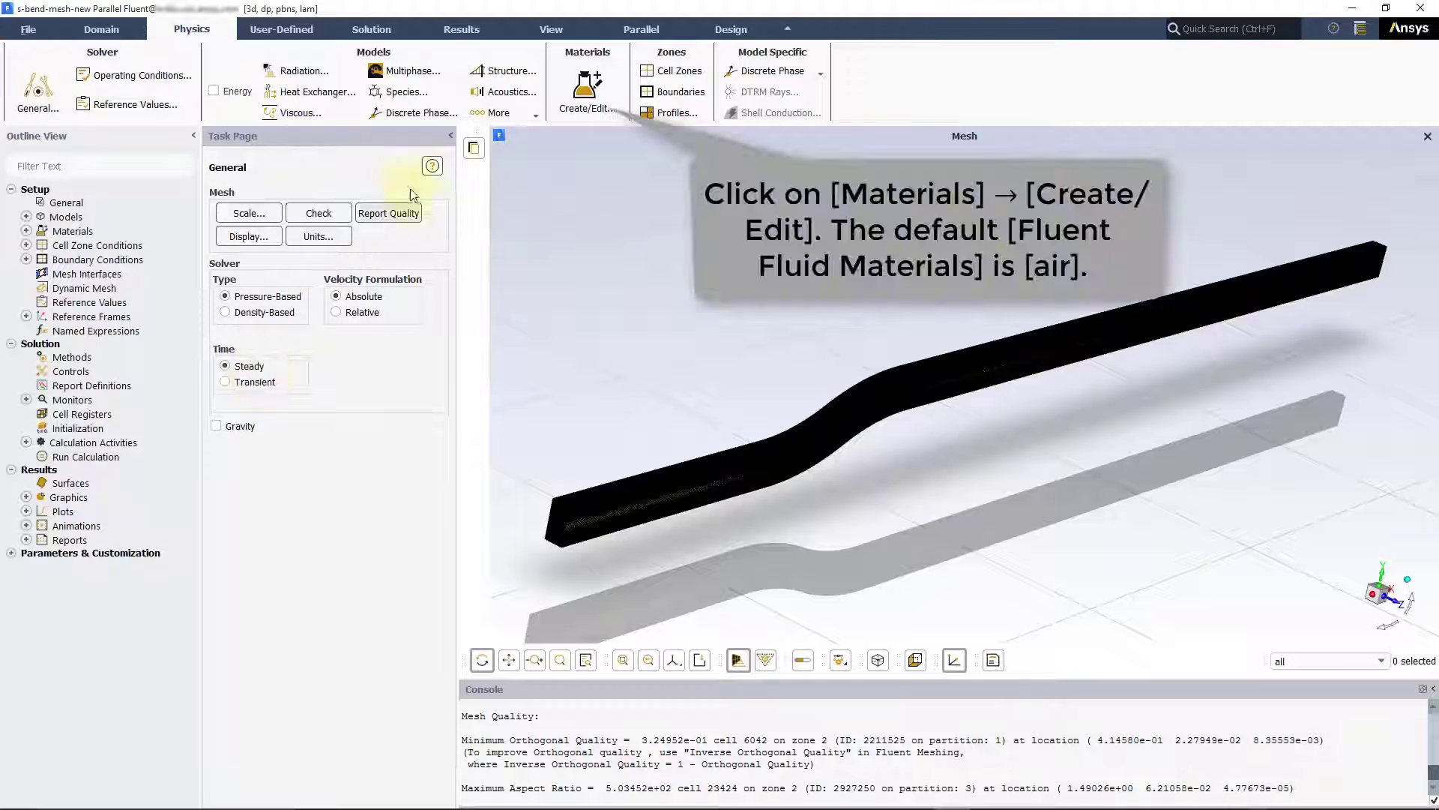
# Copy the fluid material water-liquid (h2o<l>) from the Fluent database into the case materials
pyautogui.click(614, 99)
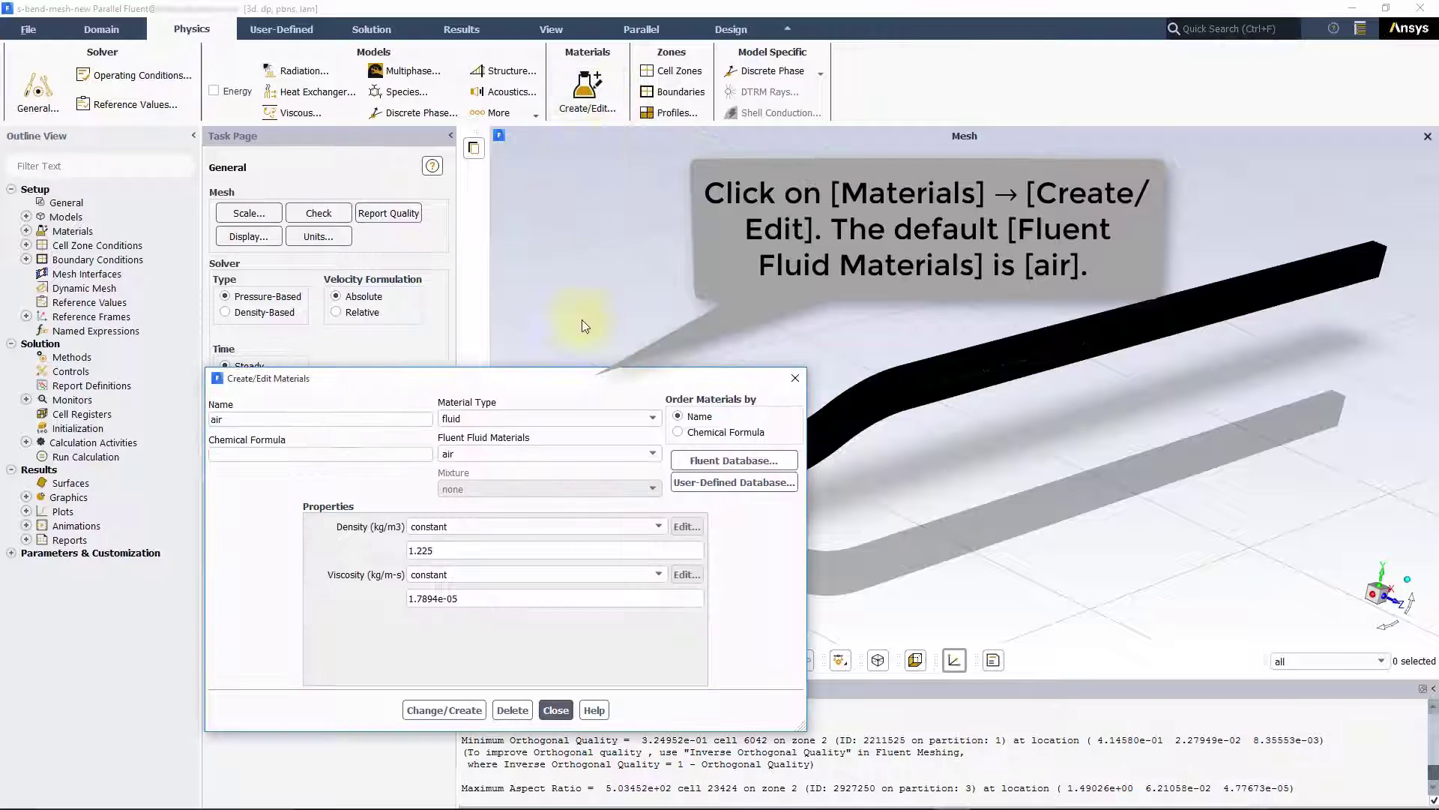
pyautogui.click(787, 465)
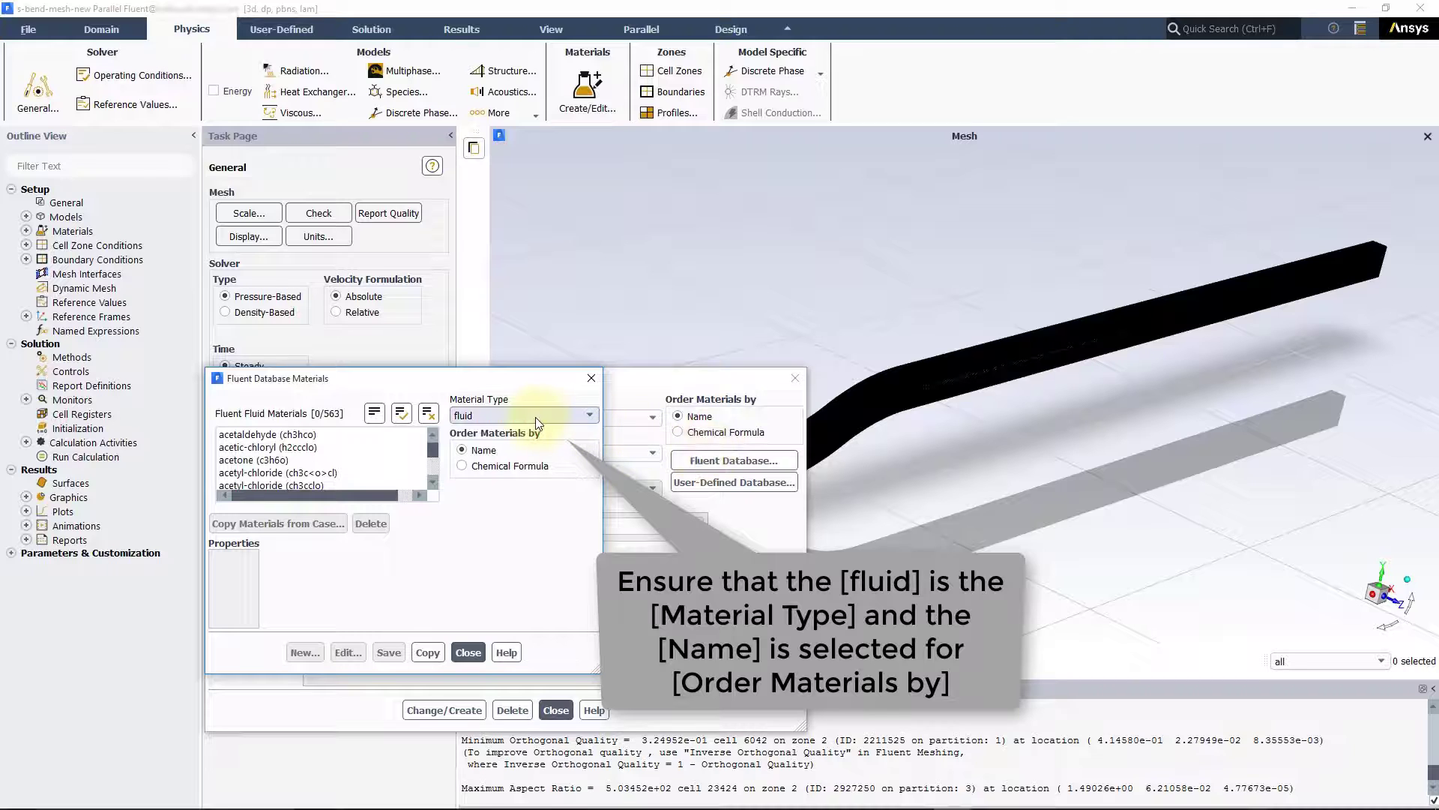
pyautogui.moveTo(433, 448); pyautogui.dragTo(431, 478)
pyautogui.click(326, 447)
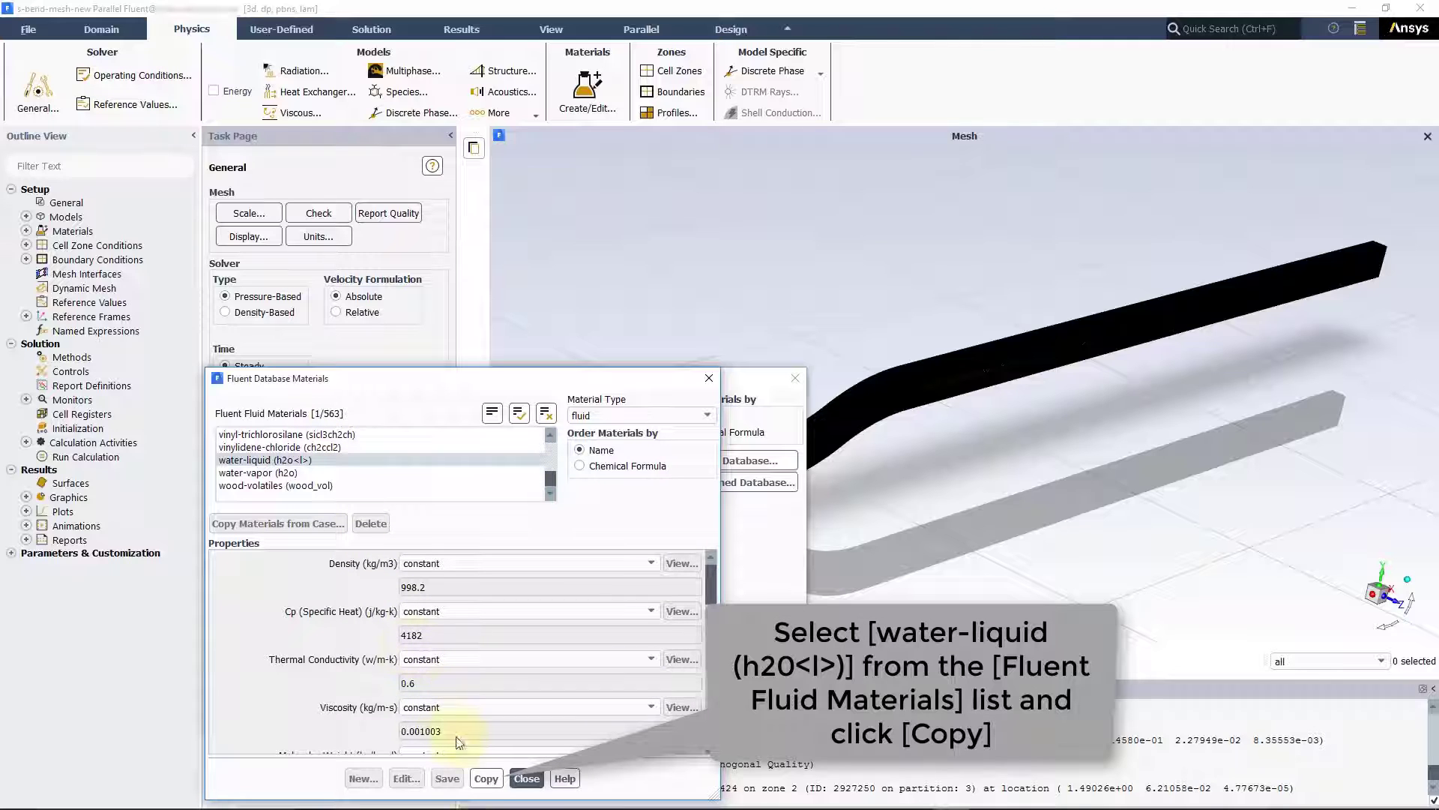
pyautogui.click(484, 780)
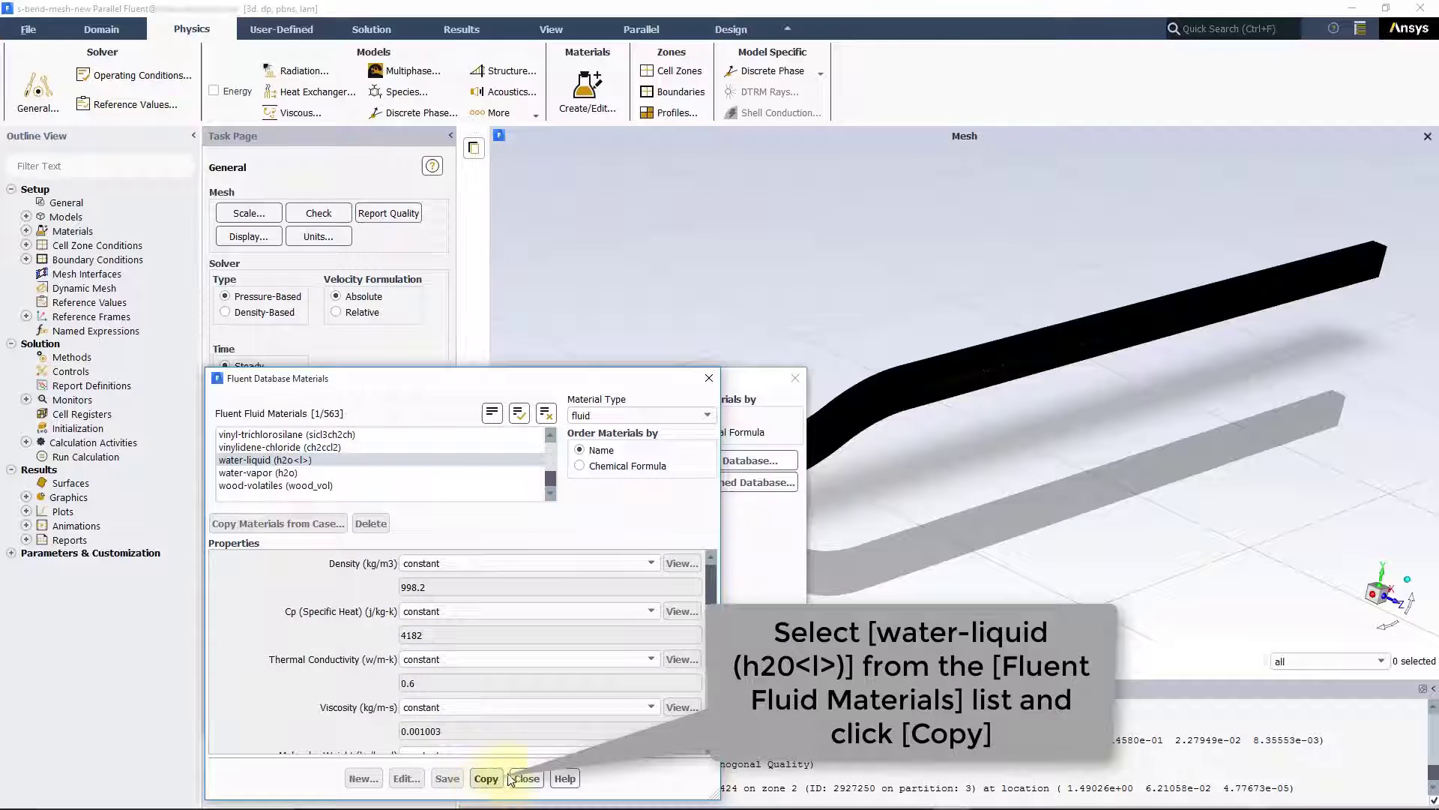
pyautogui.click(511, 779)
pyautogui.click(559, 712)
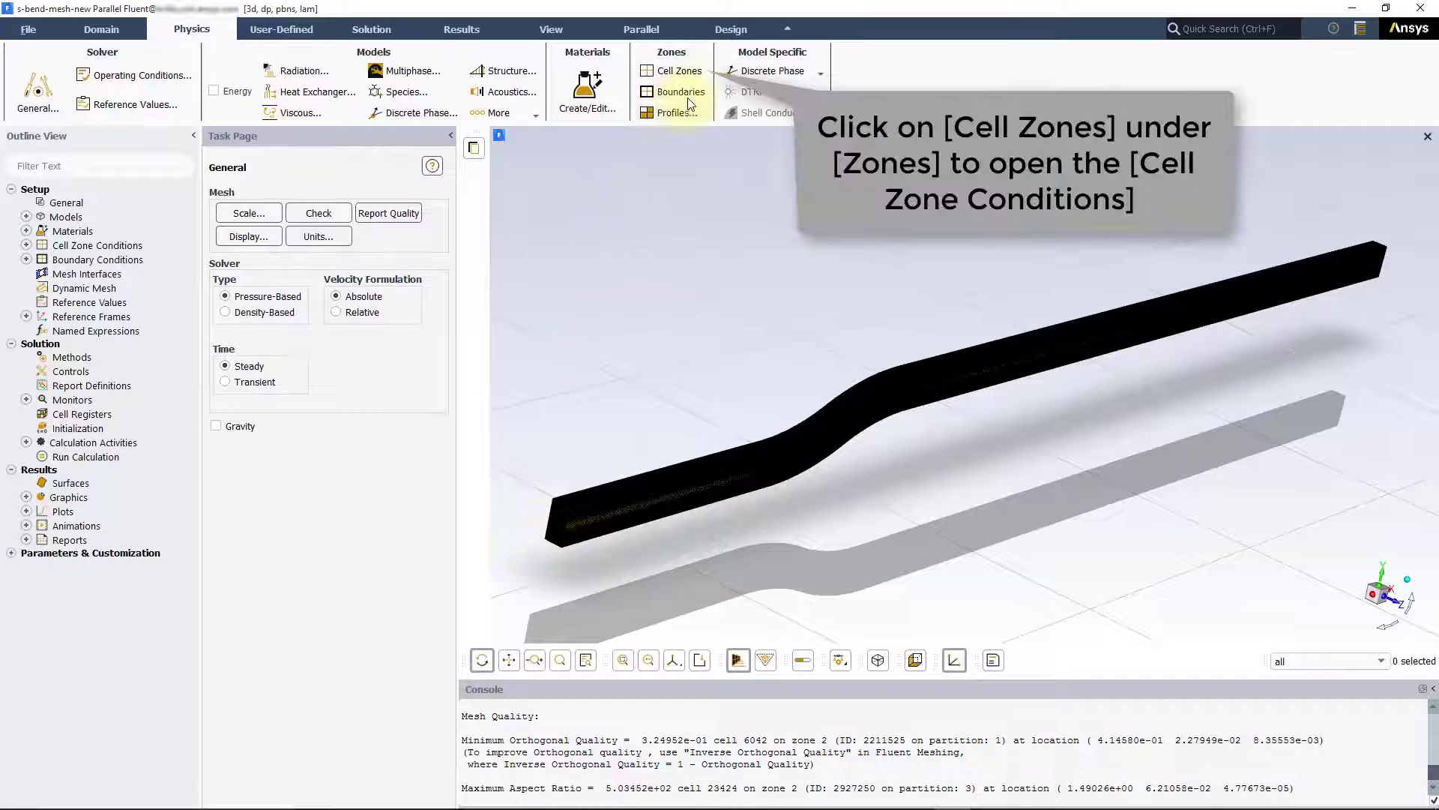
# Assign water-liquid as the material of the fluid cell zone
pyautogui.click(704, 72)
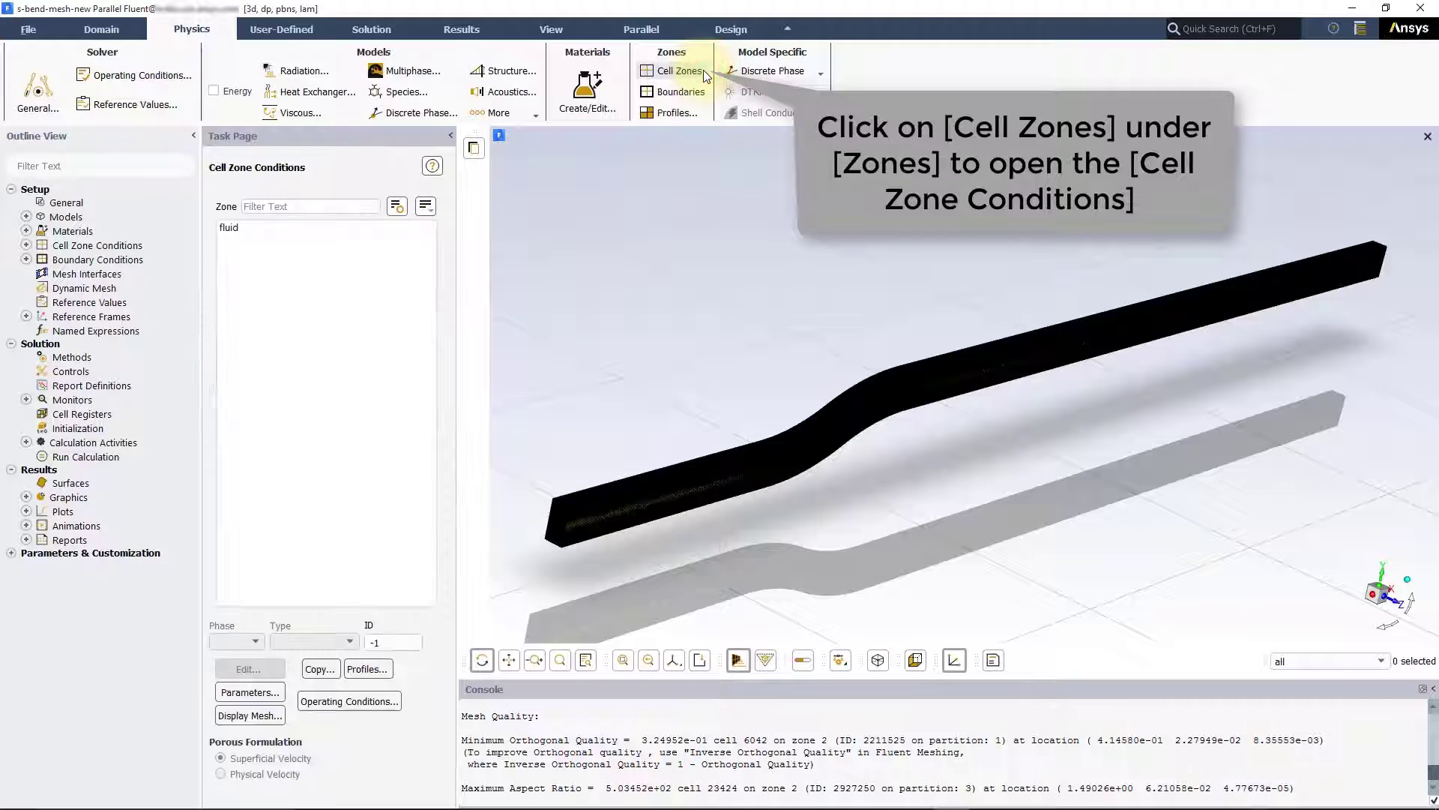
pyautogui.click(408, 229)
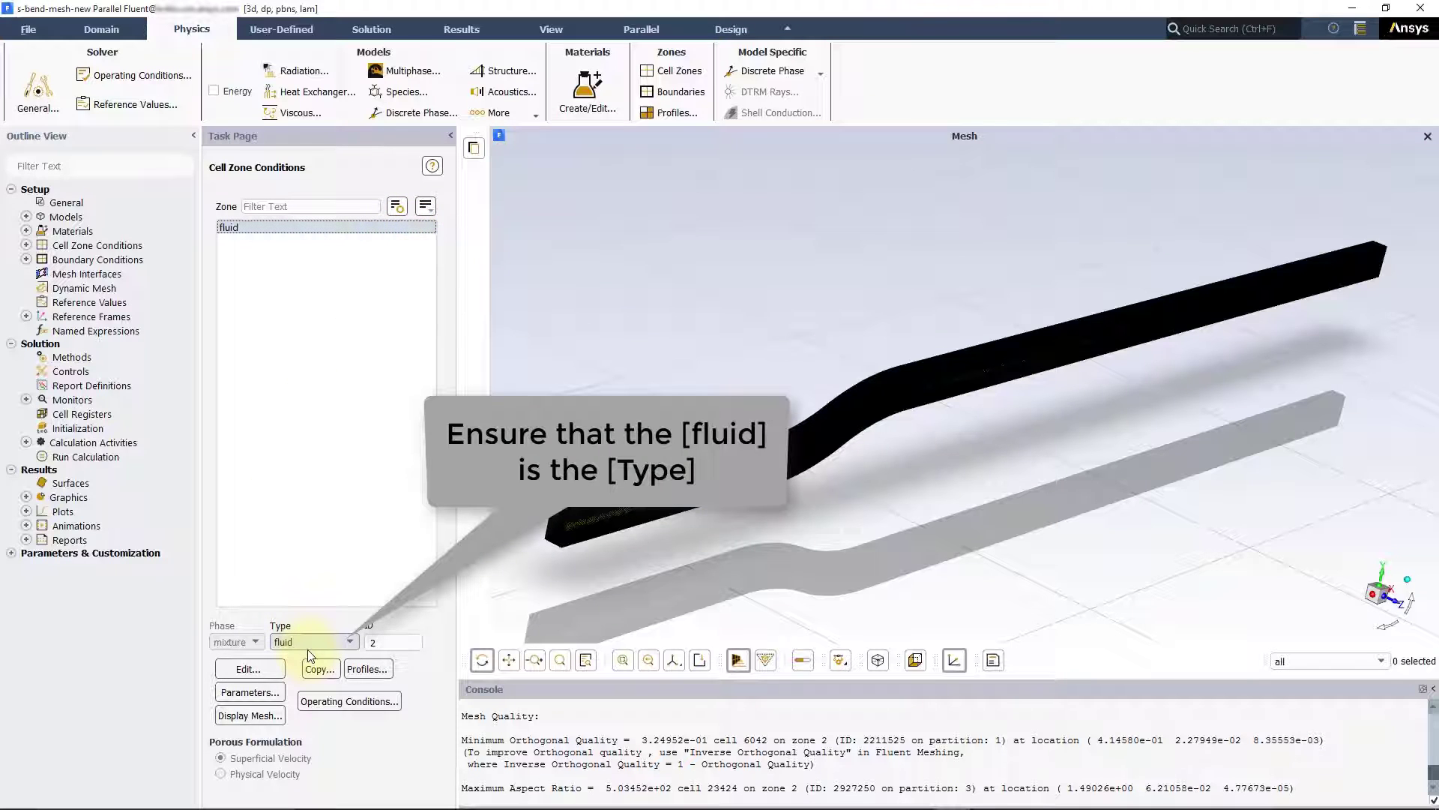
pyautogui.click(277, 669)
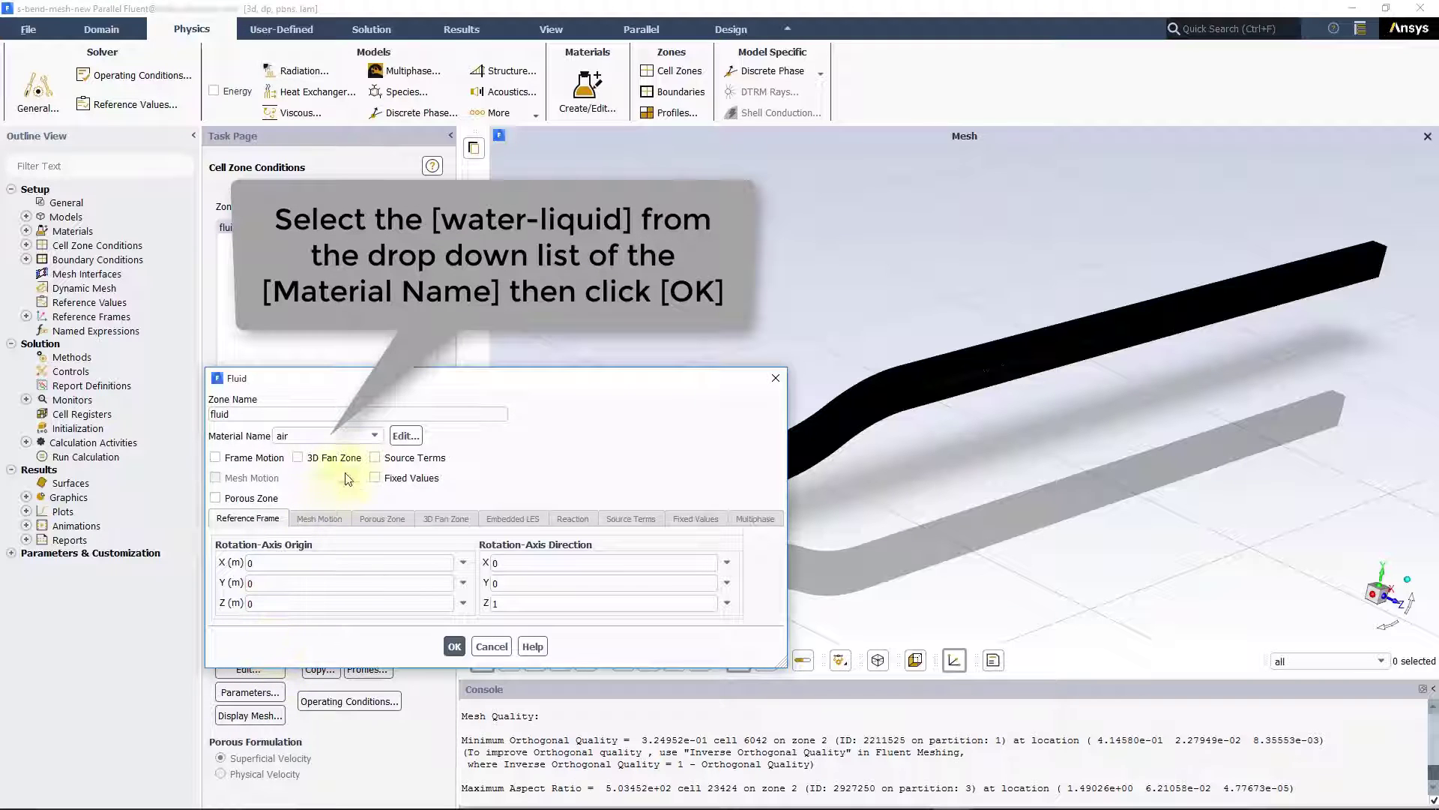
pyautogui.click(372, 436)
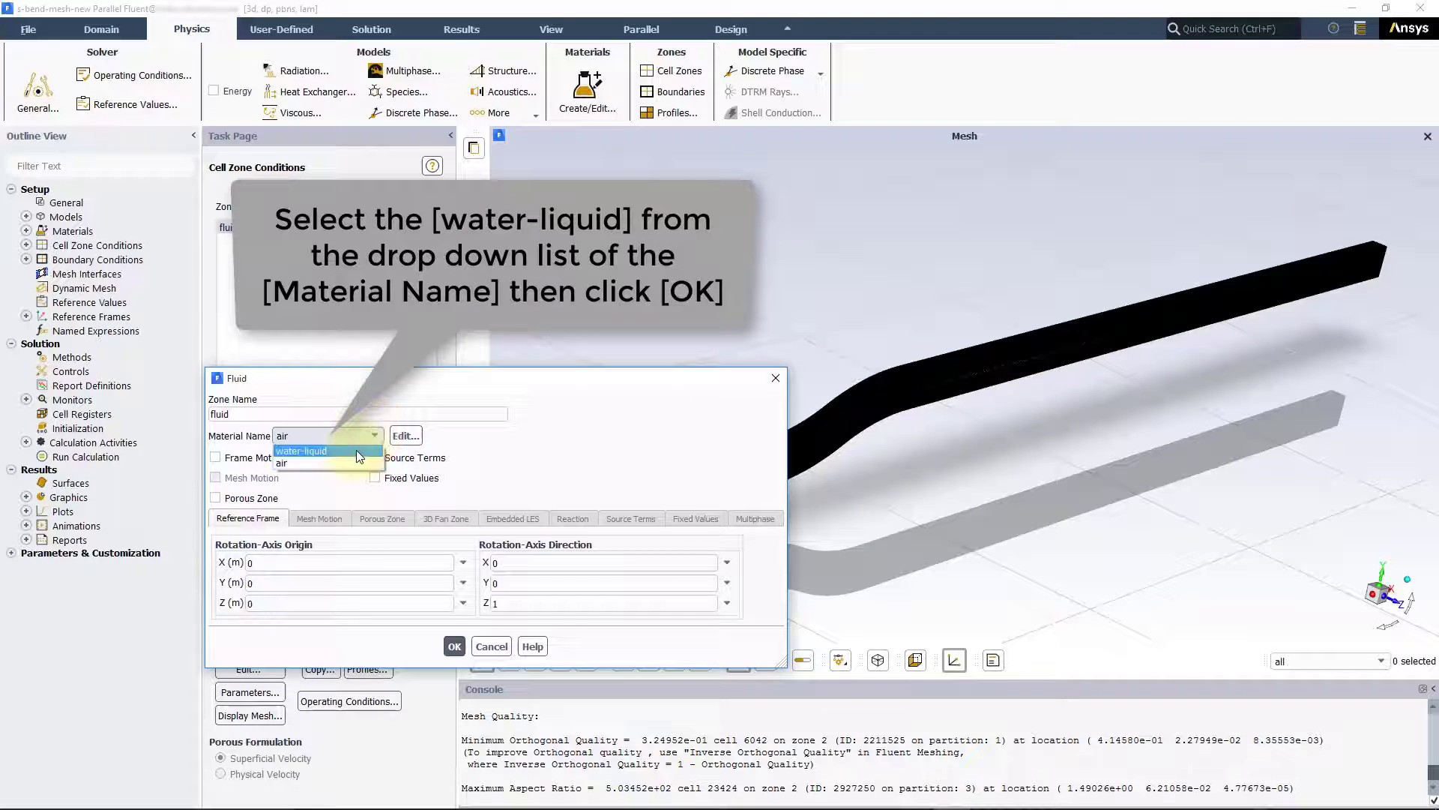
pyautogui.click(357, 449)
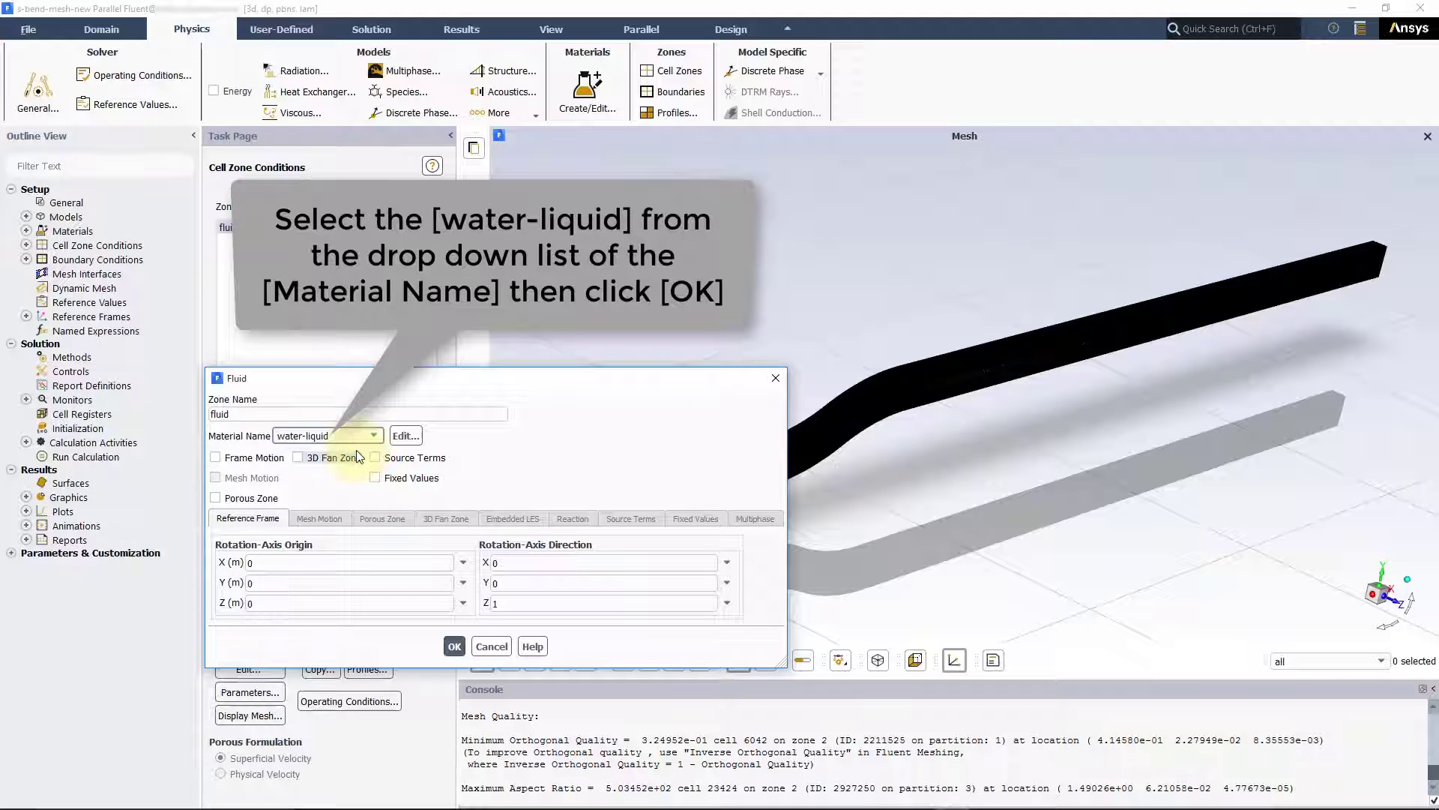
pyautogui.click(461, 649)
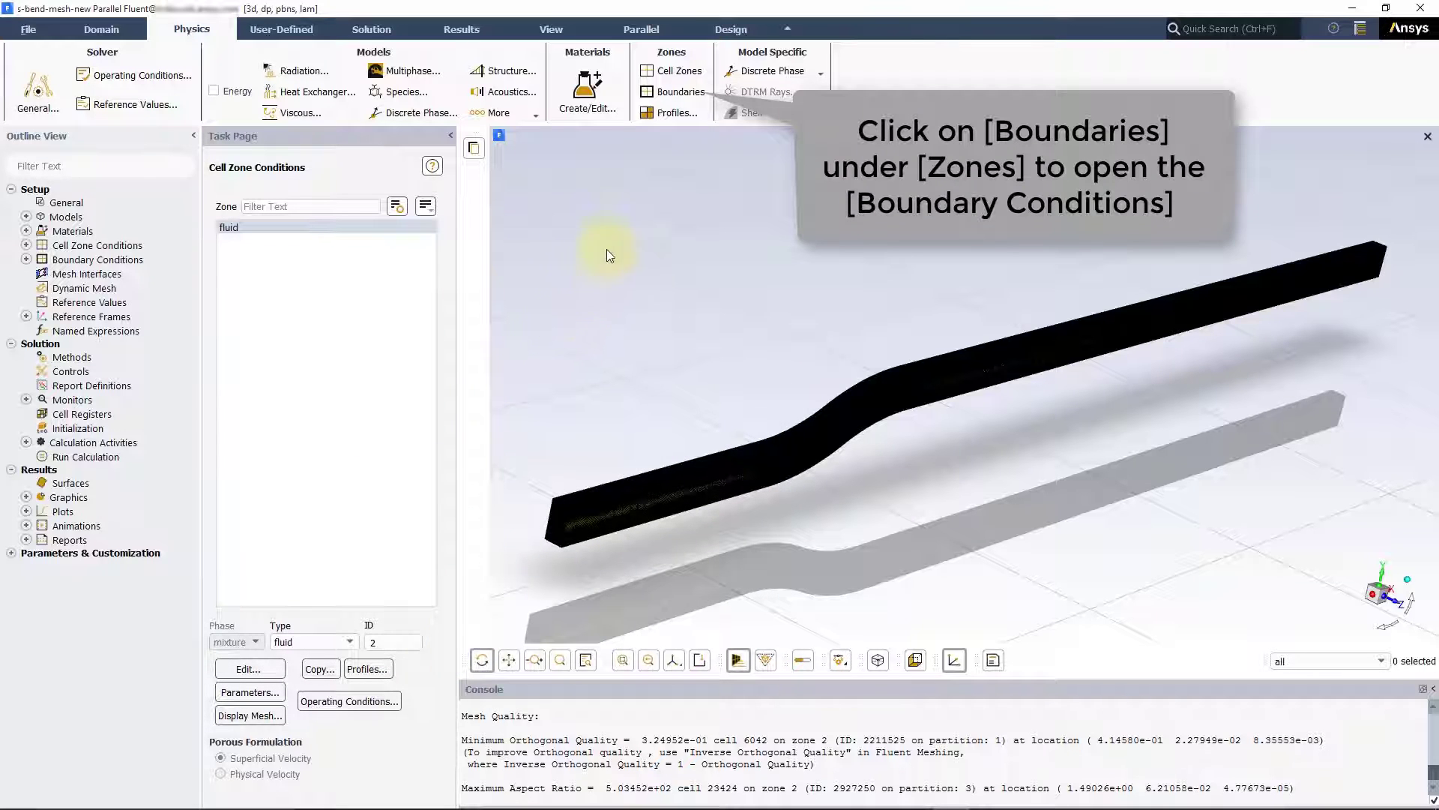
# Show the boundary conditions and group the boundary zones by zone type
pyautogui.click(679, 92)
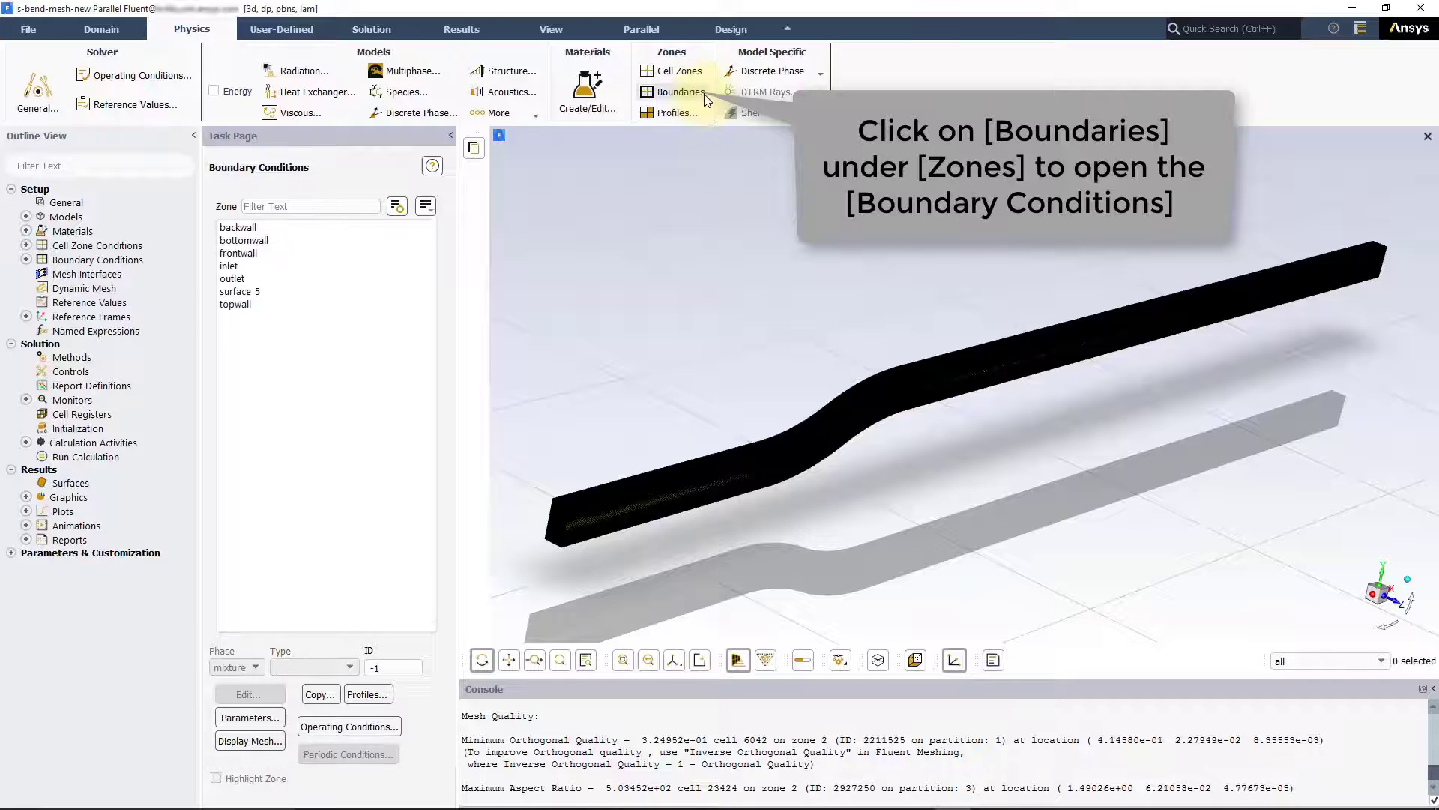
pyautogui.click(425, 206)
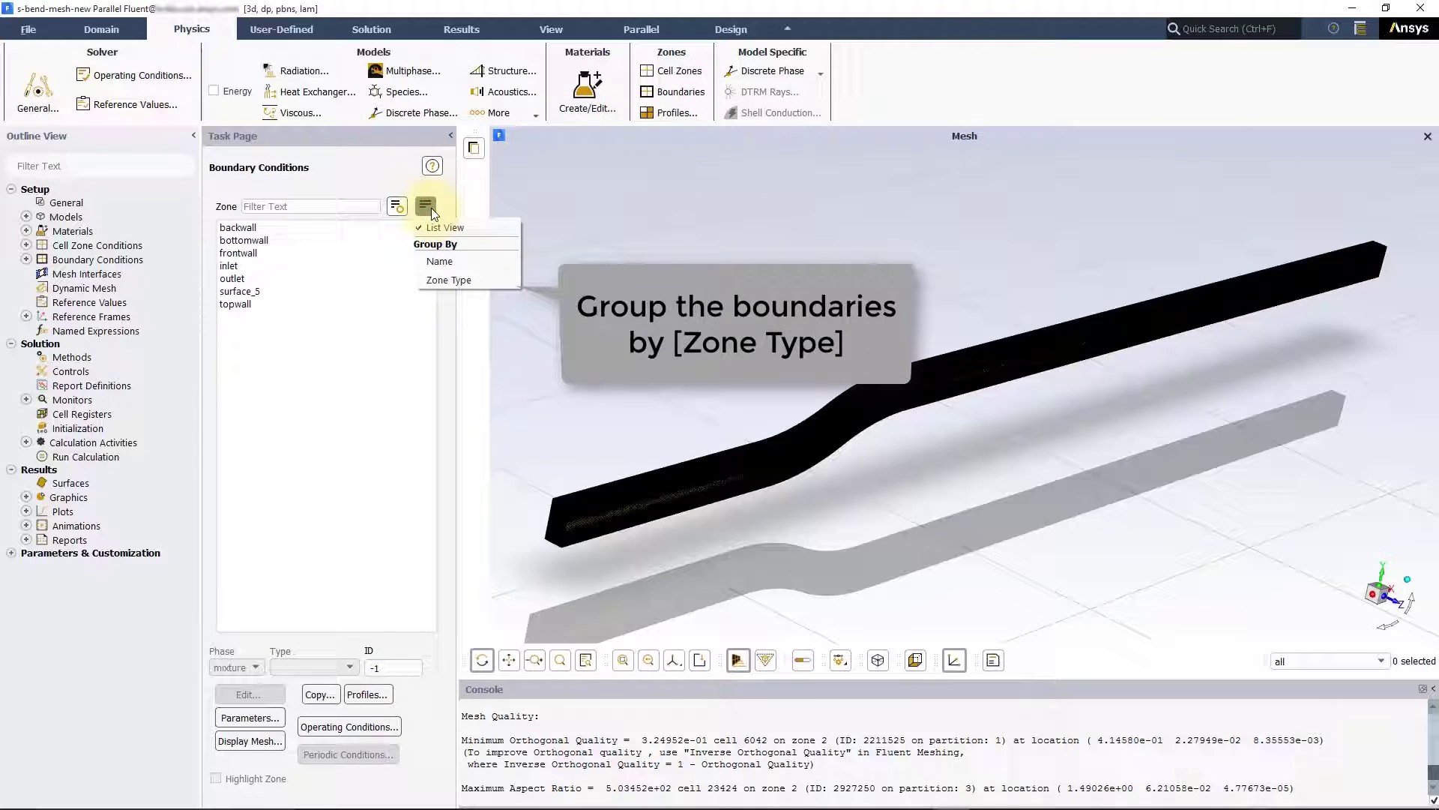
pyautogui.click(483, 279)
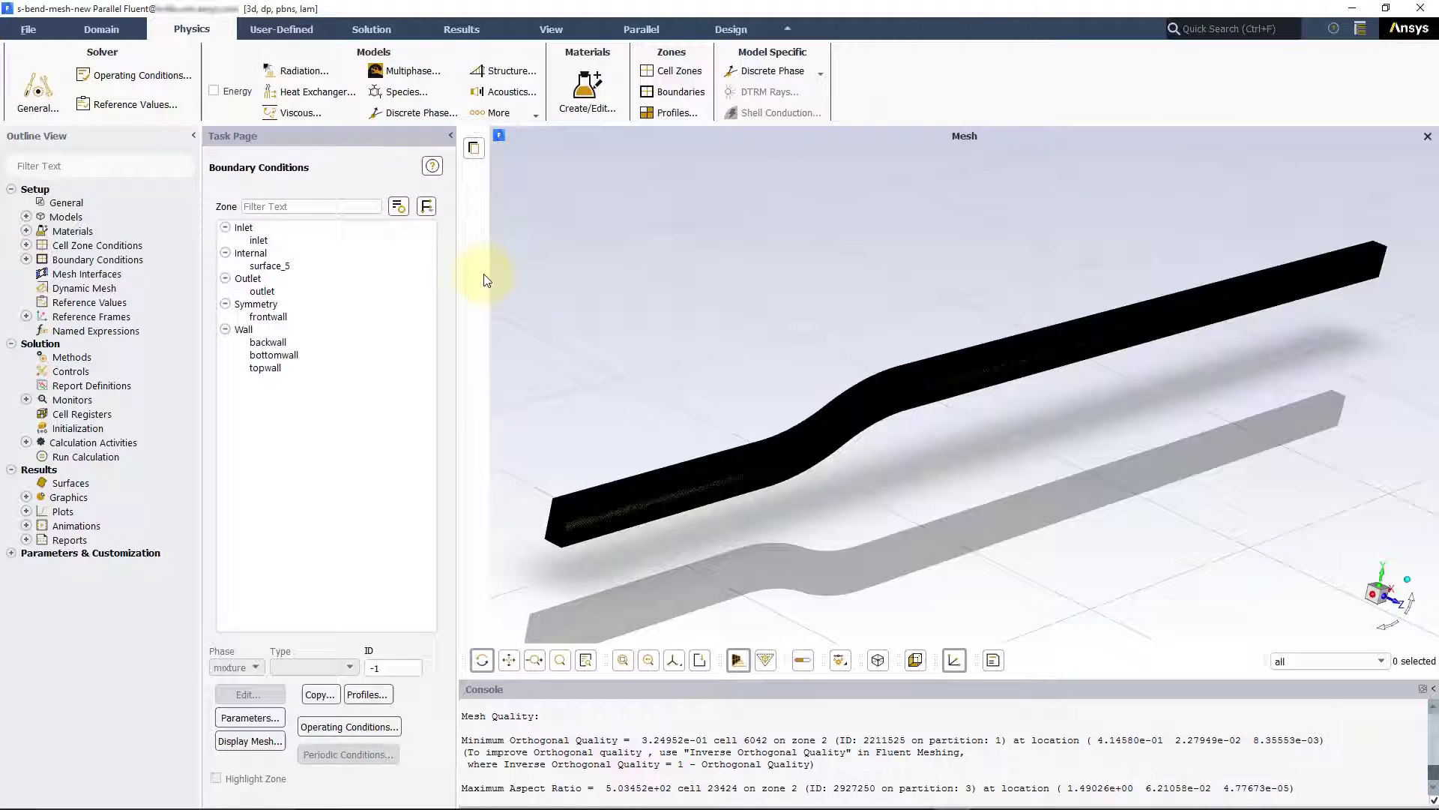
# Set the inlet boundary's velocity magnitude to 0.01256 m/s, keeping the initial gauge pressure at 0 pascal
pyautogui.click(386, 240)
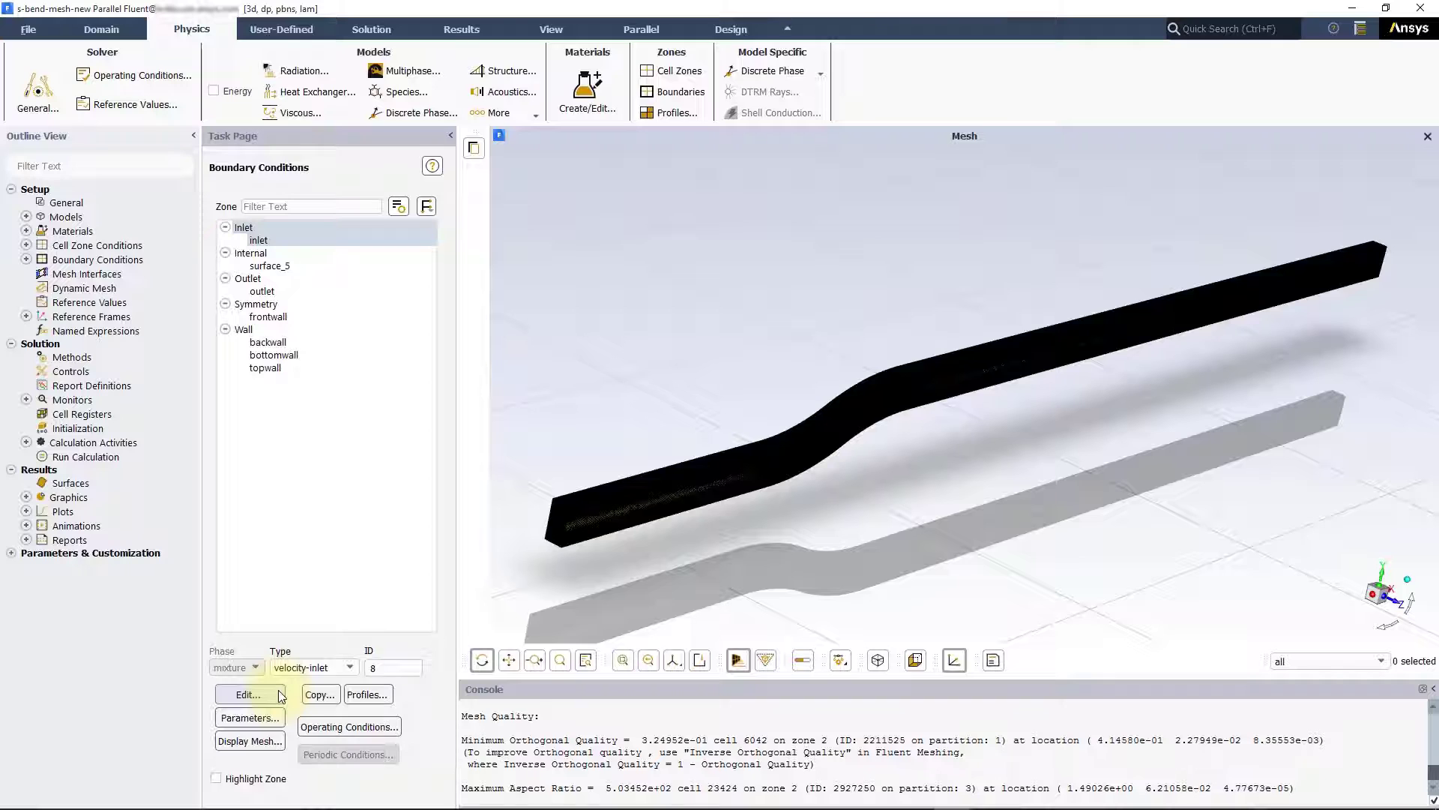
pyautogui.click(248, 695)
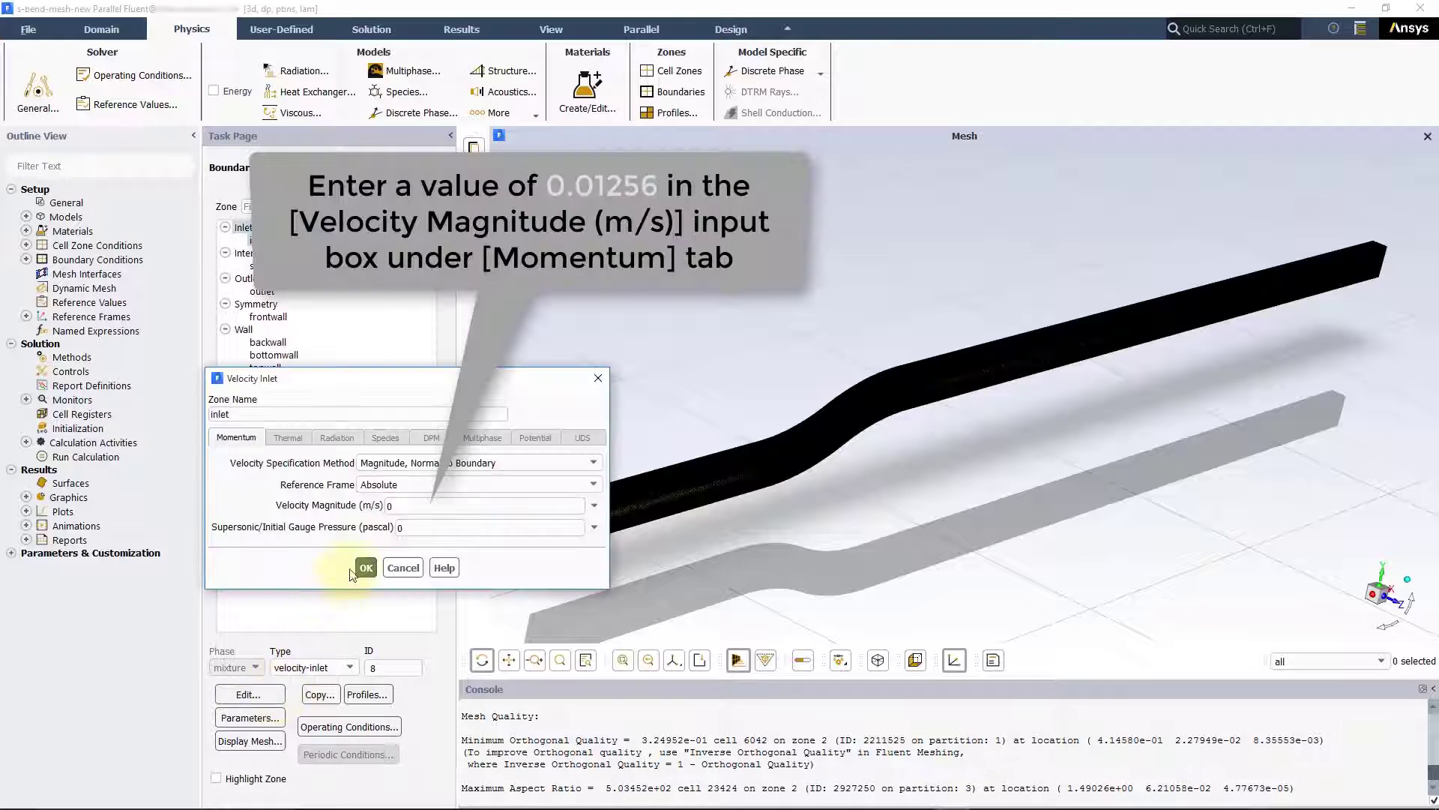
pyautogui.click(404, 506)
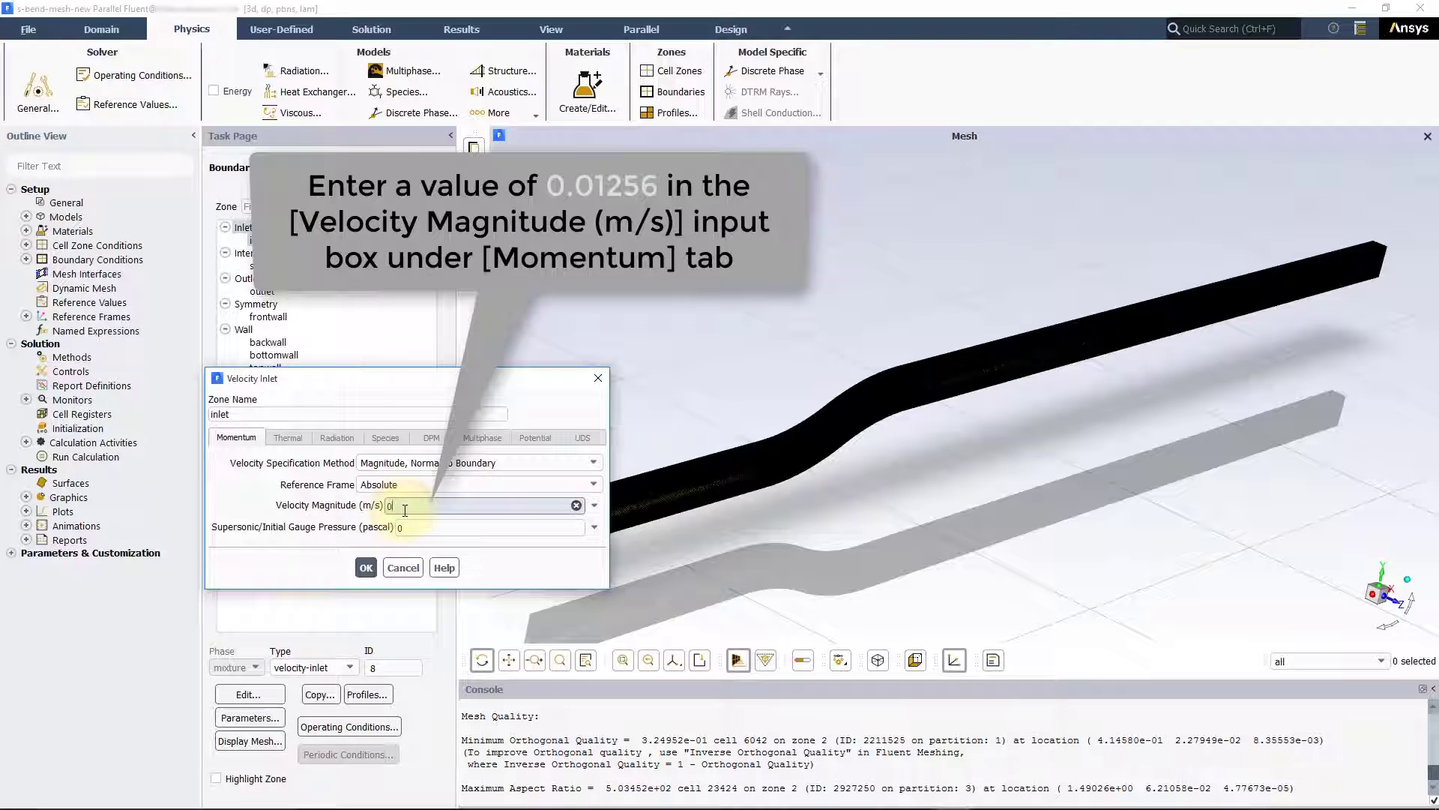
pyautogui.write('.01256')
pyautogui.click(417, 527)
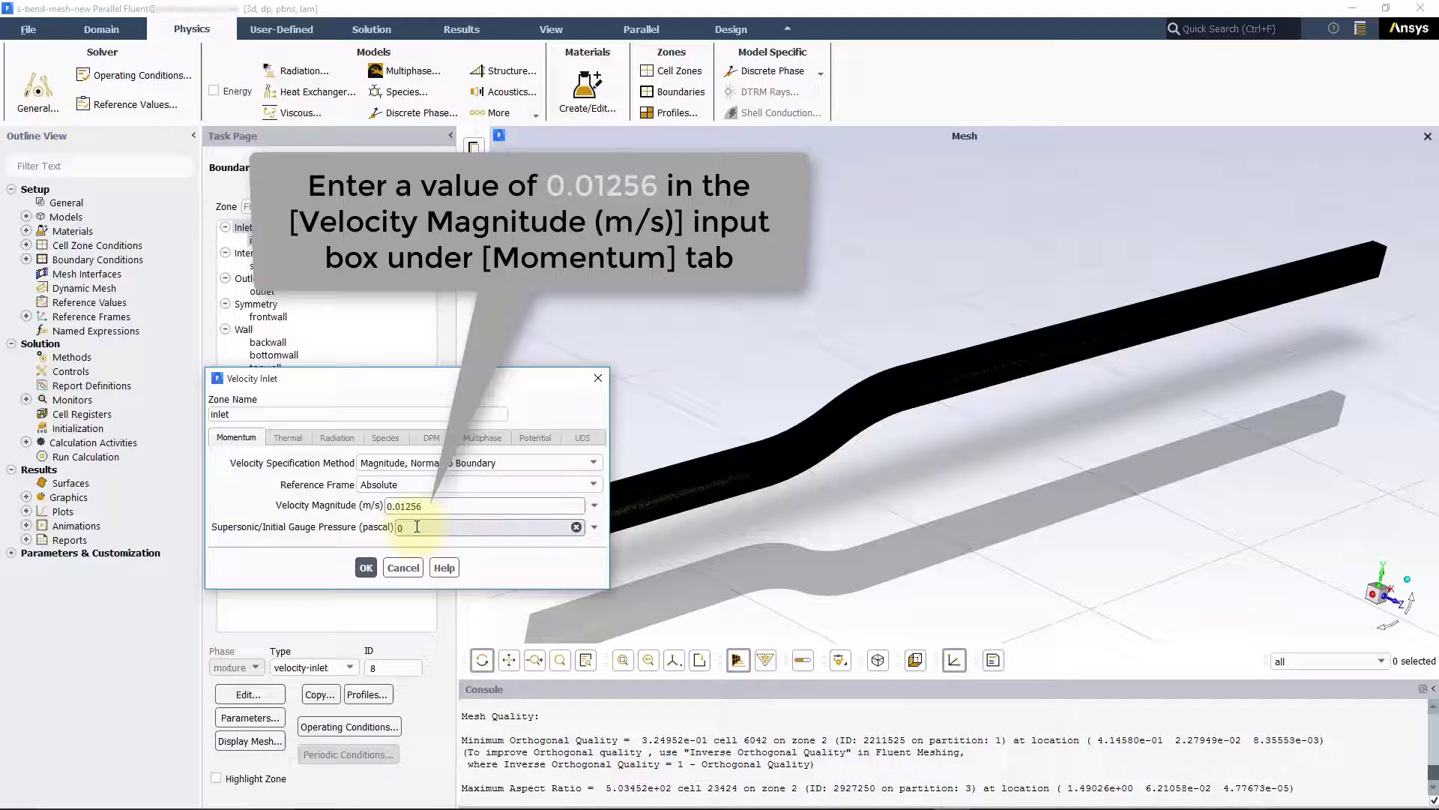
pyautogui.click(367, 566)
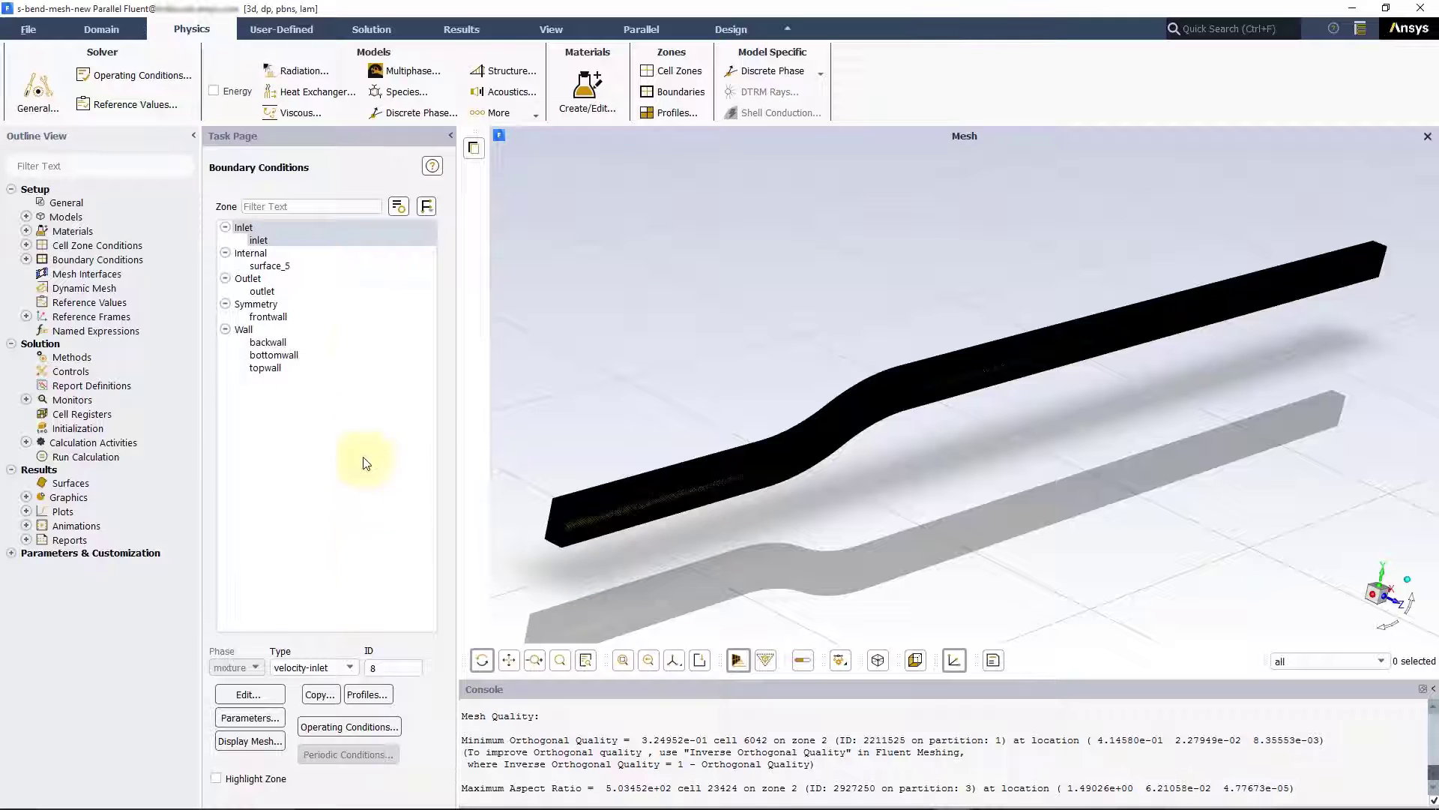
# Check that the outlet boundary is of type pressure-outlet and accept its default settings
pyautogui.click(366, 292)
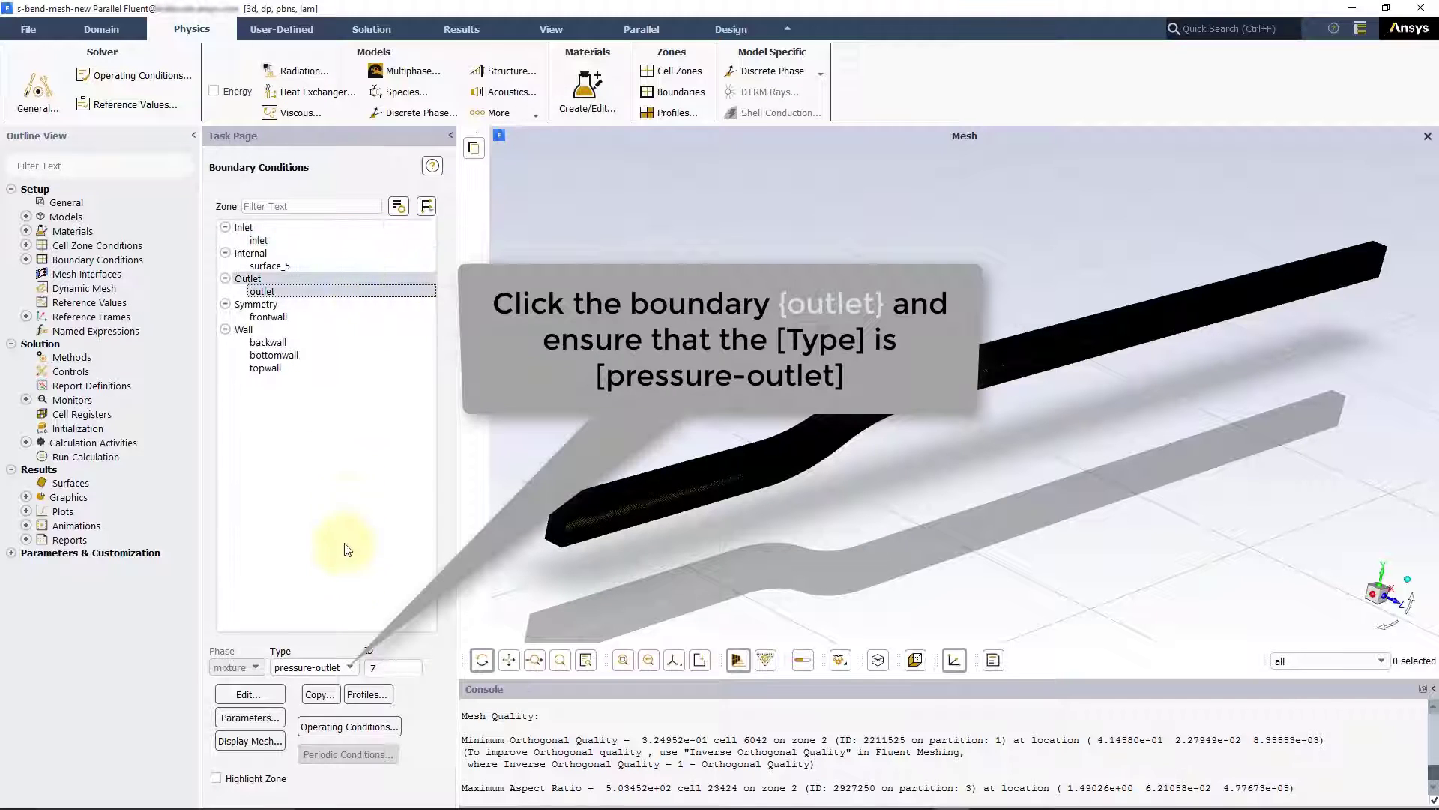
pyautogui.click(274, 694)
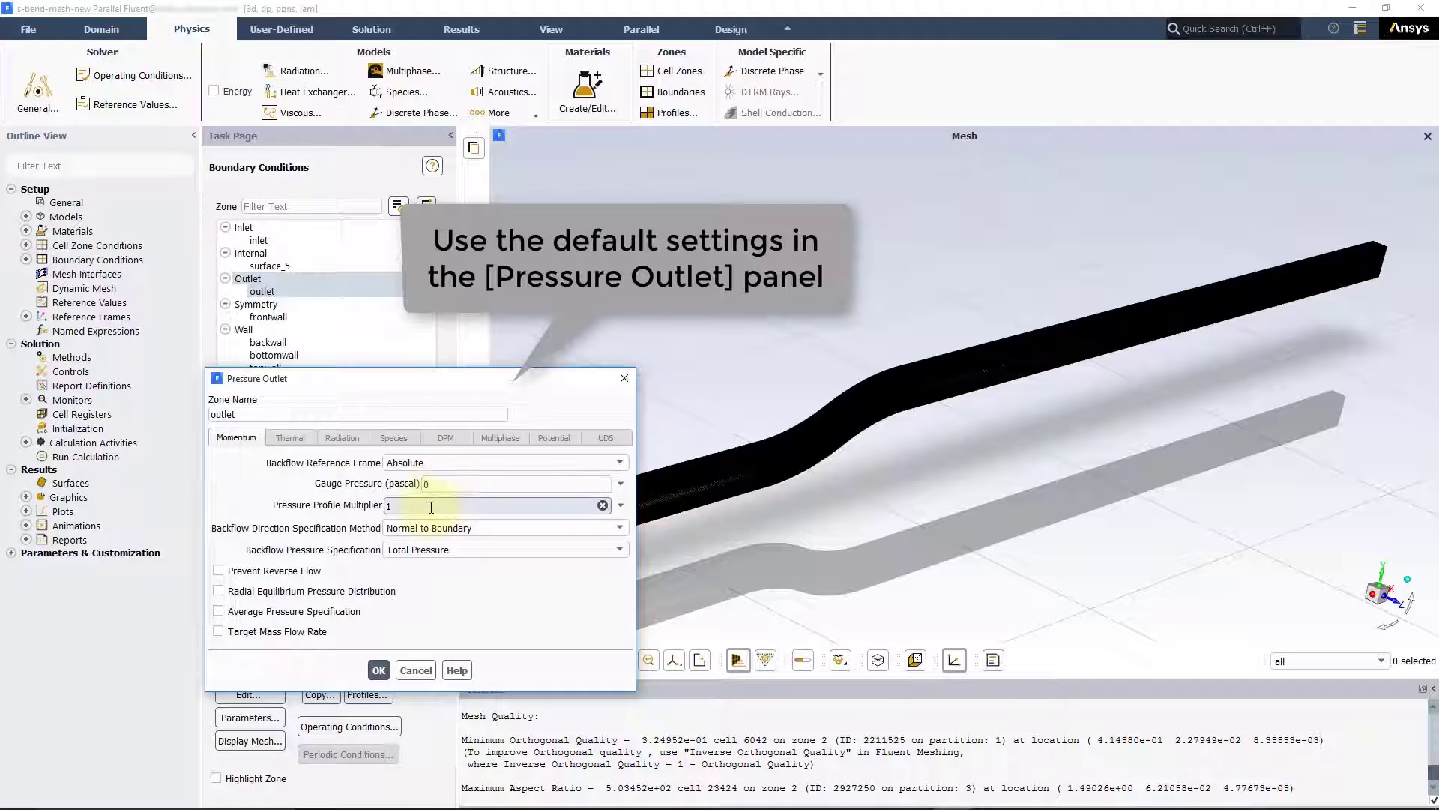
pyautogui.click(379, 670)
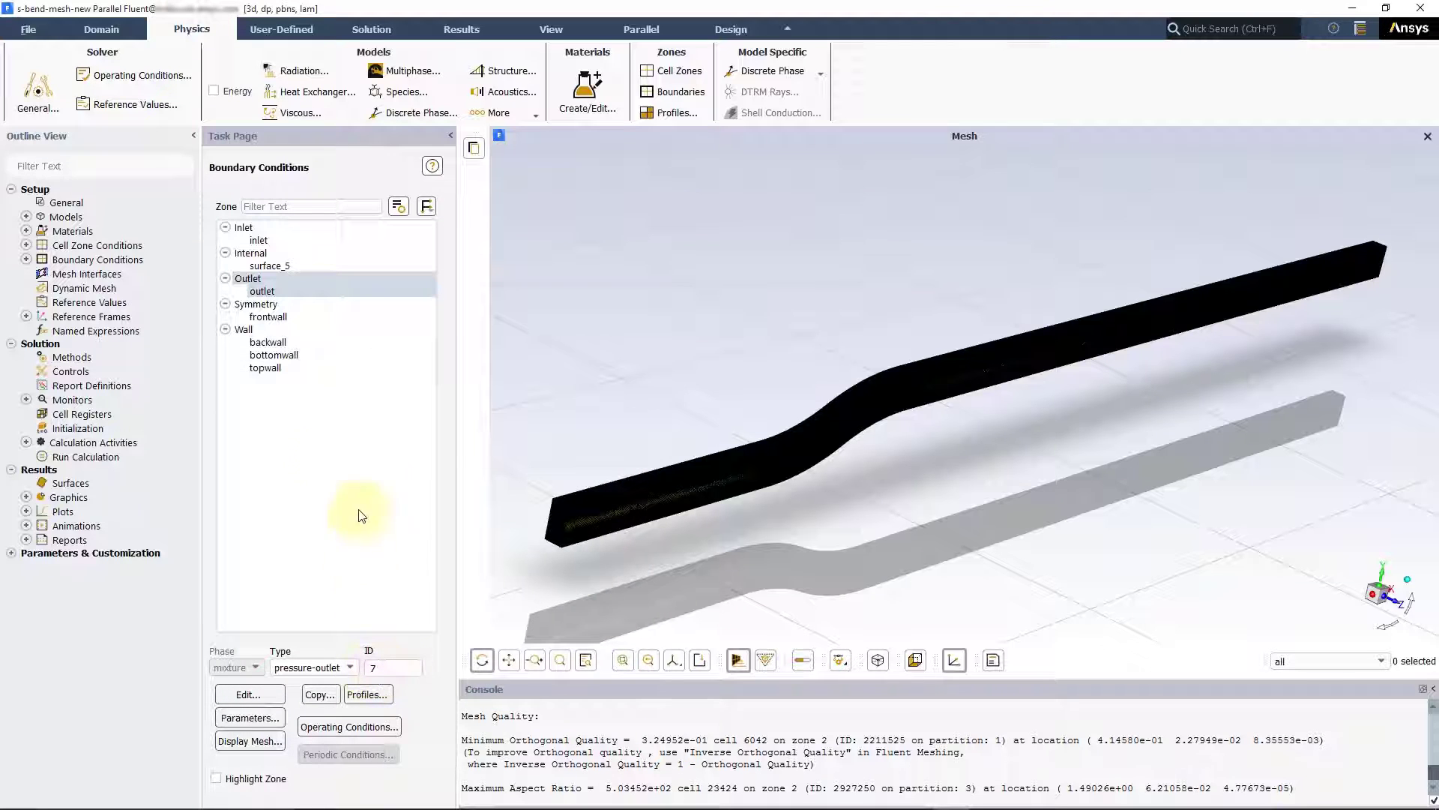
# Check the symmetry type of frontwall and the wall type of backwall, bottomwall and topwall, accepting topwall's default stationary no-slip settings
pyautogui.click(352, 317)
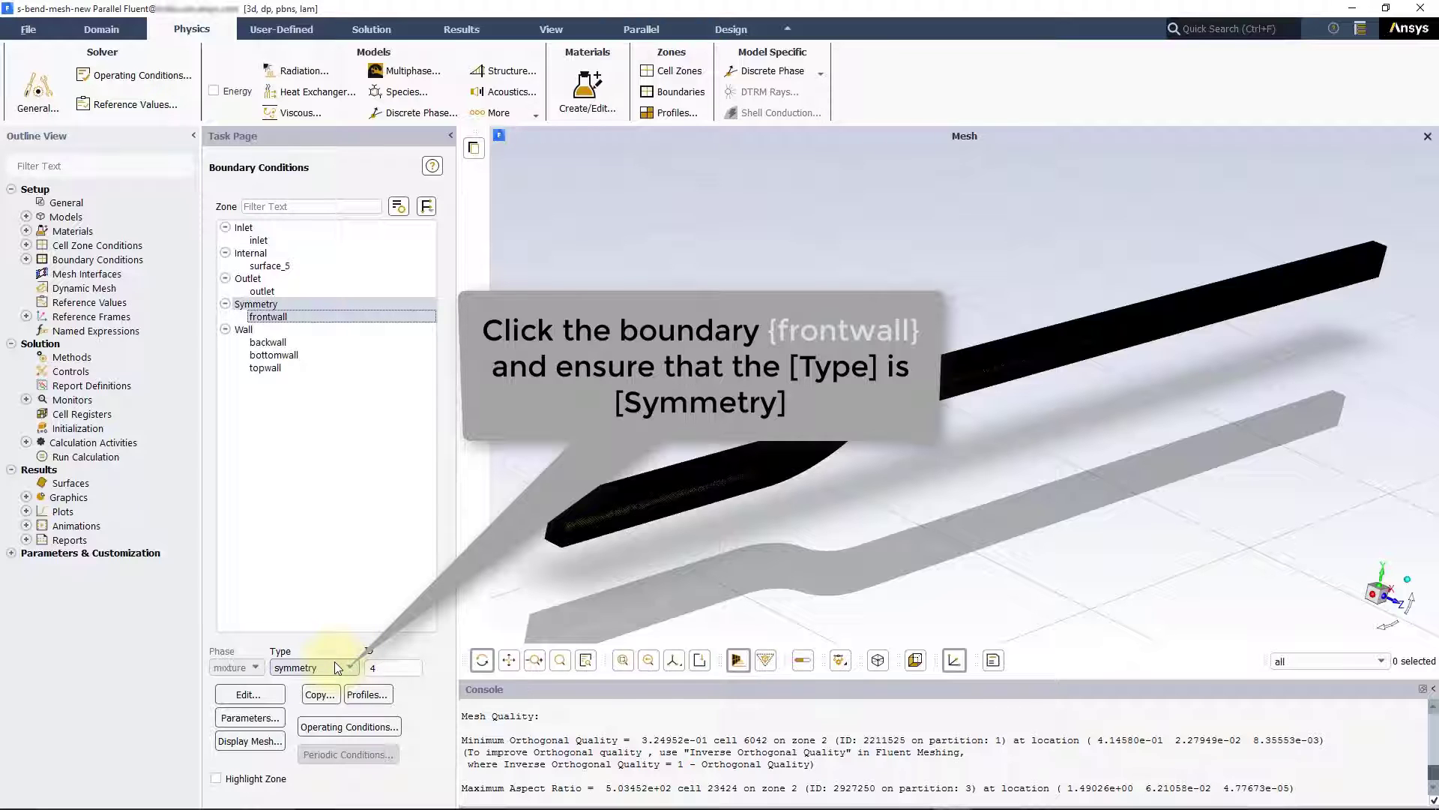
pyautogui.click(373, 345)
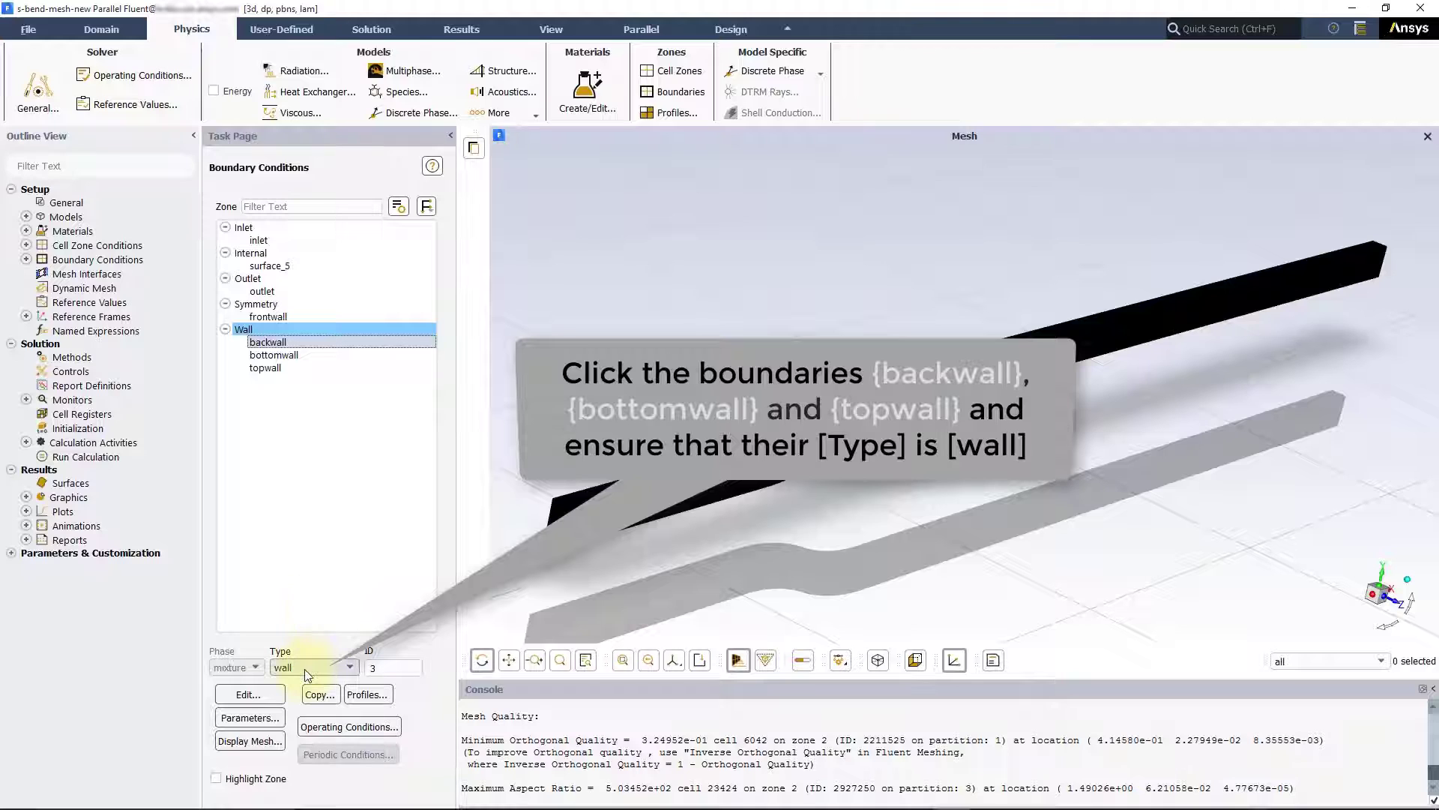
pyautogui.click(325, 356)
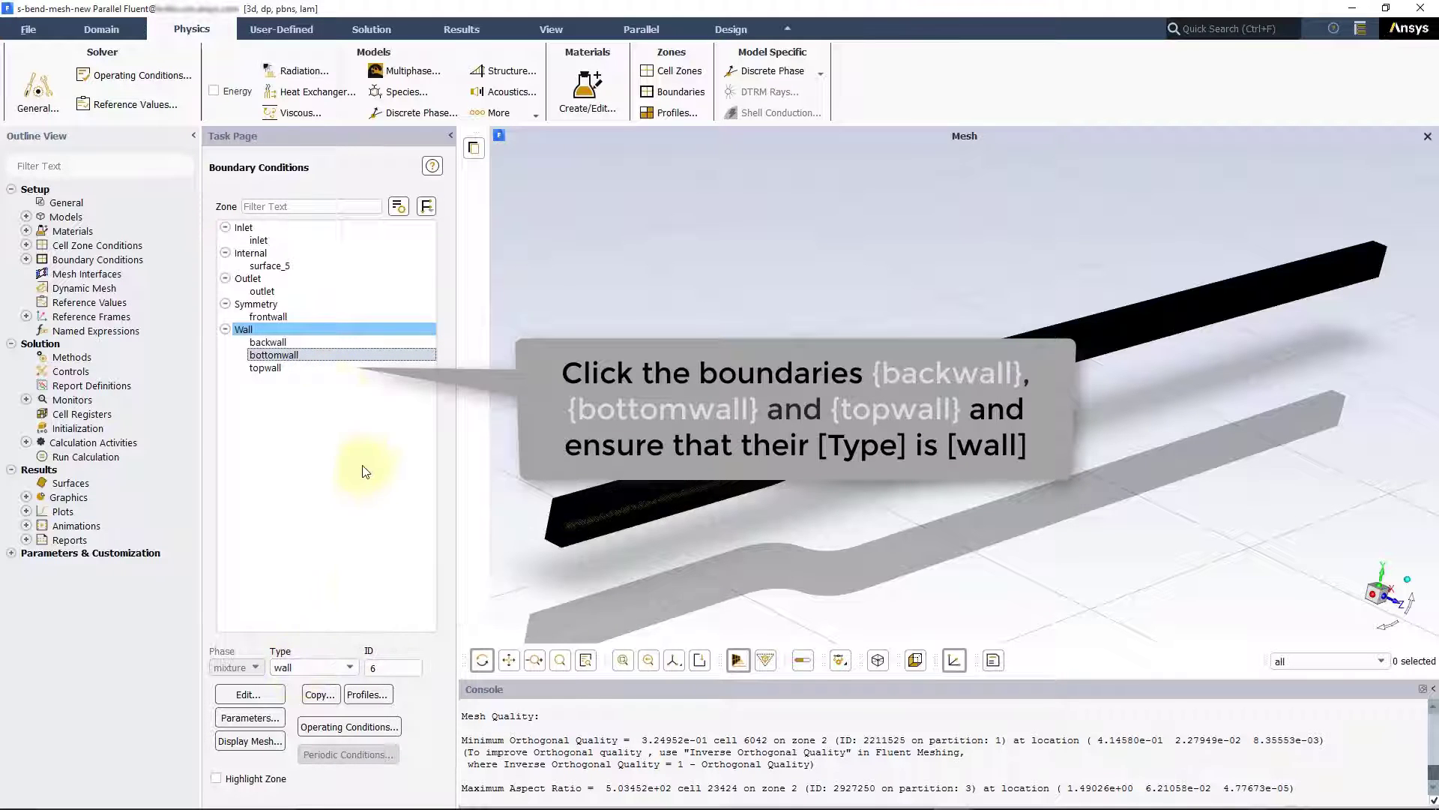
pyautogui.click(318, 368)
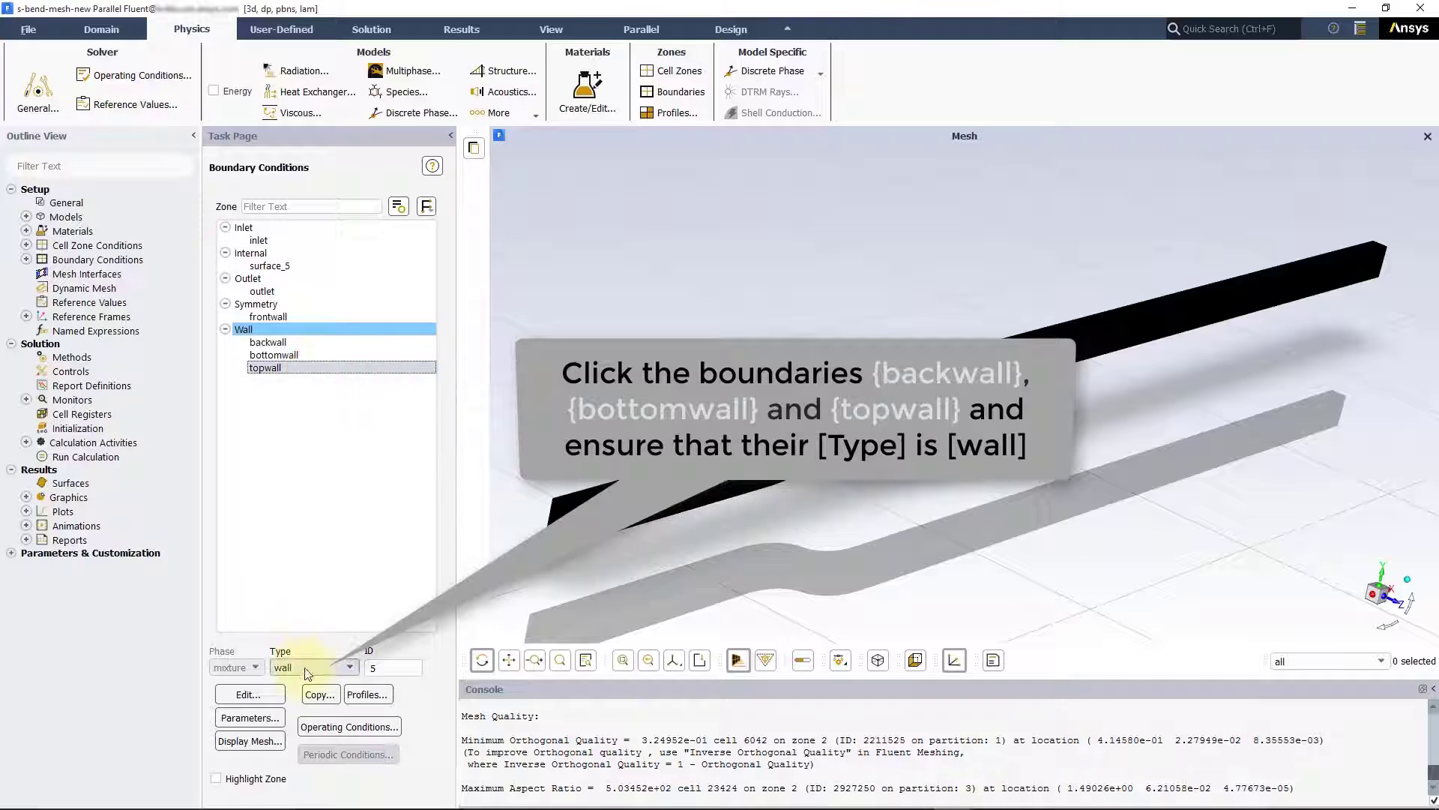
pyautogui.click(233, 694)
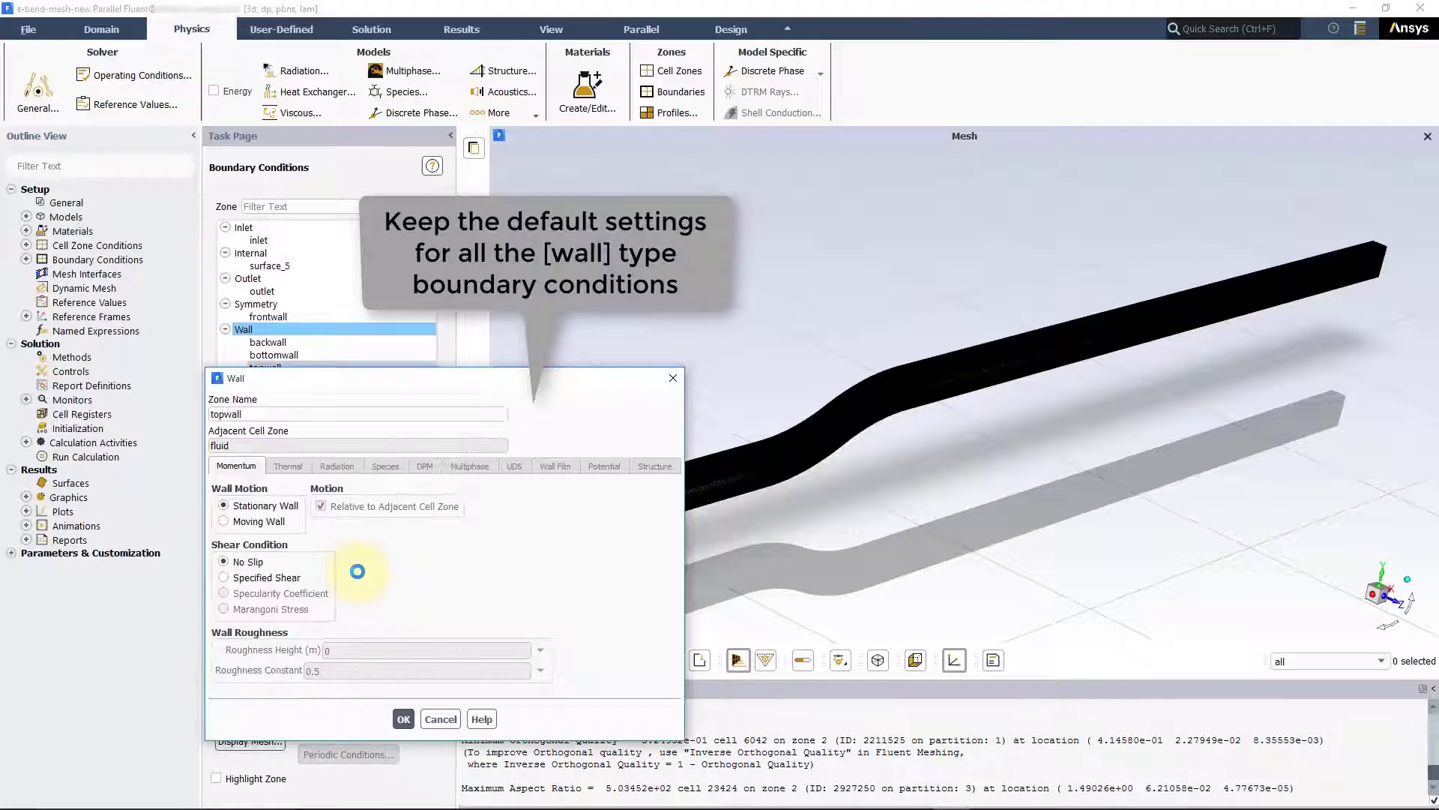
pyautogui.click(403, 718)
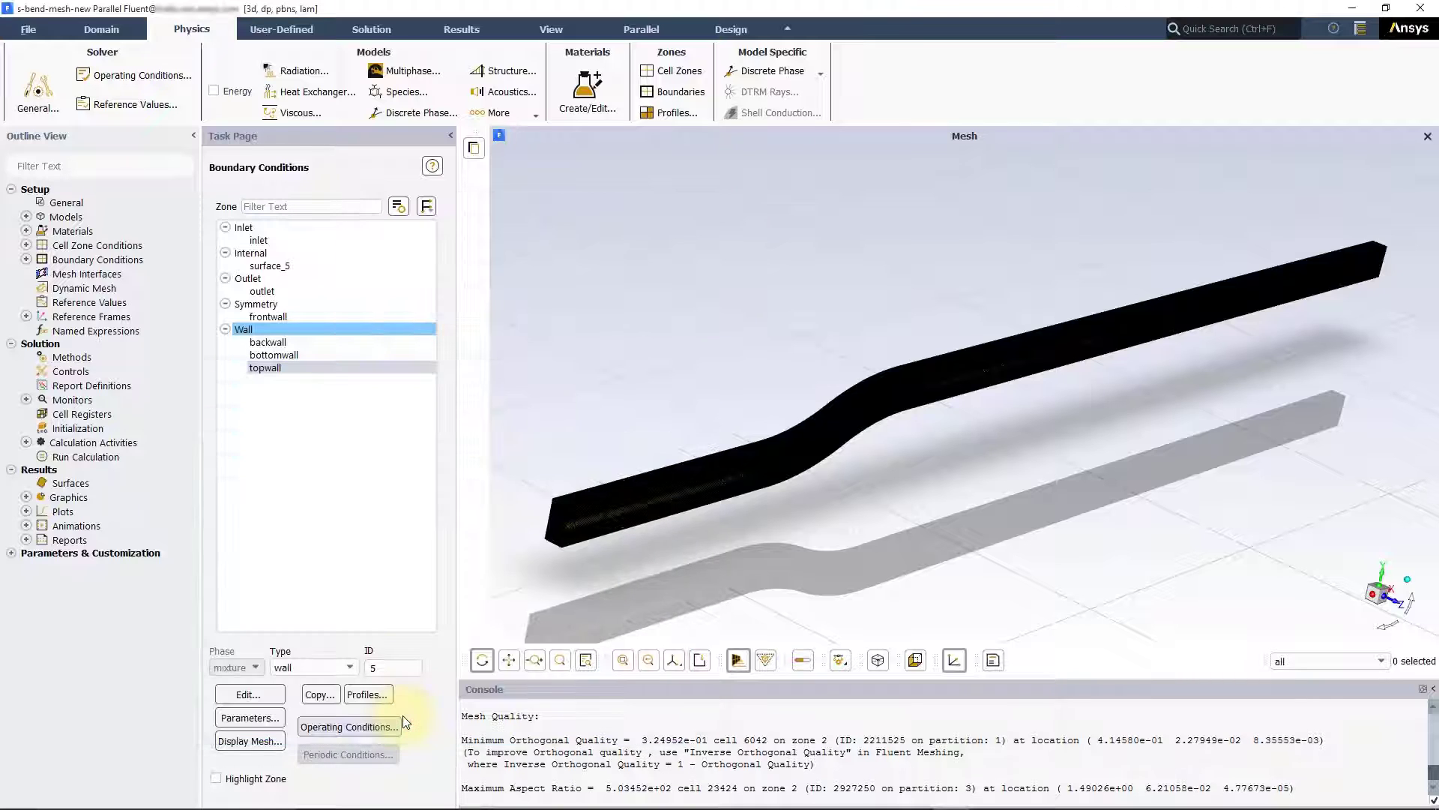
# Start a custom field function and build the first part of its definition, sqrt (Vx ^ 2, using X Velocity as operand
pyautogui.click(312, 34)
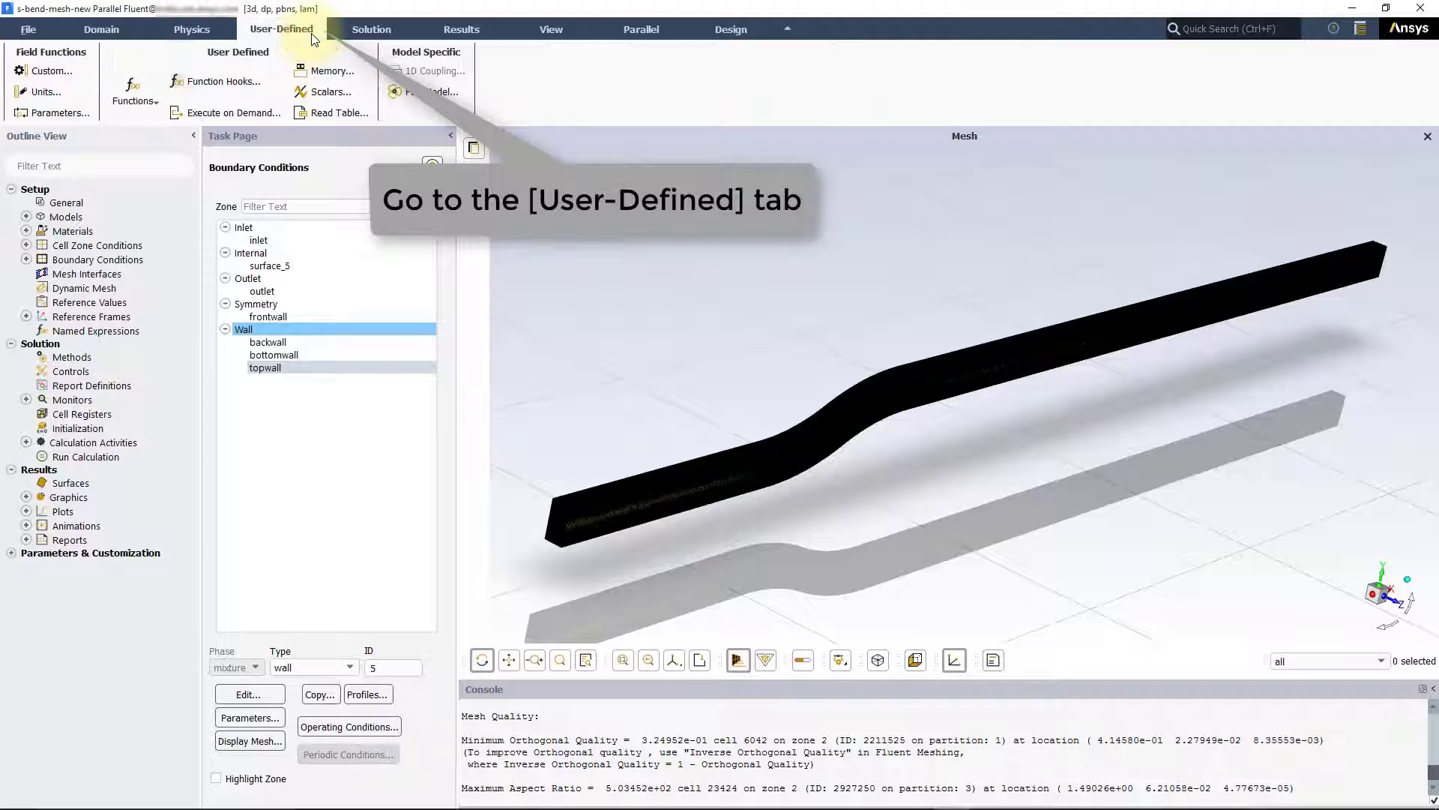
pyautogui.click(78, 72)
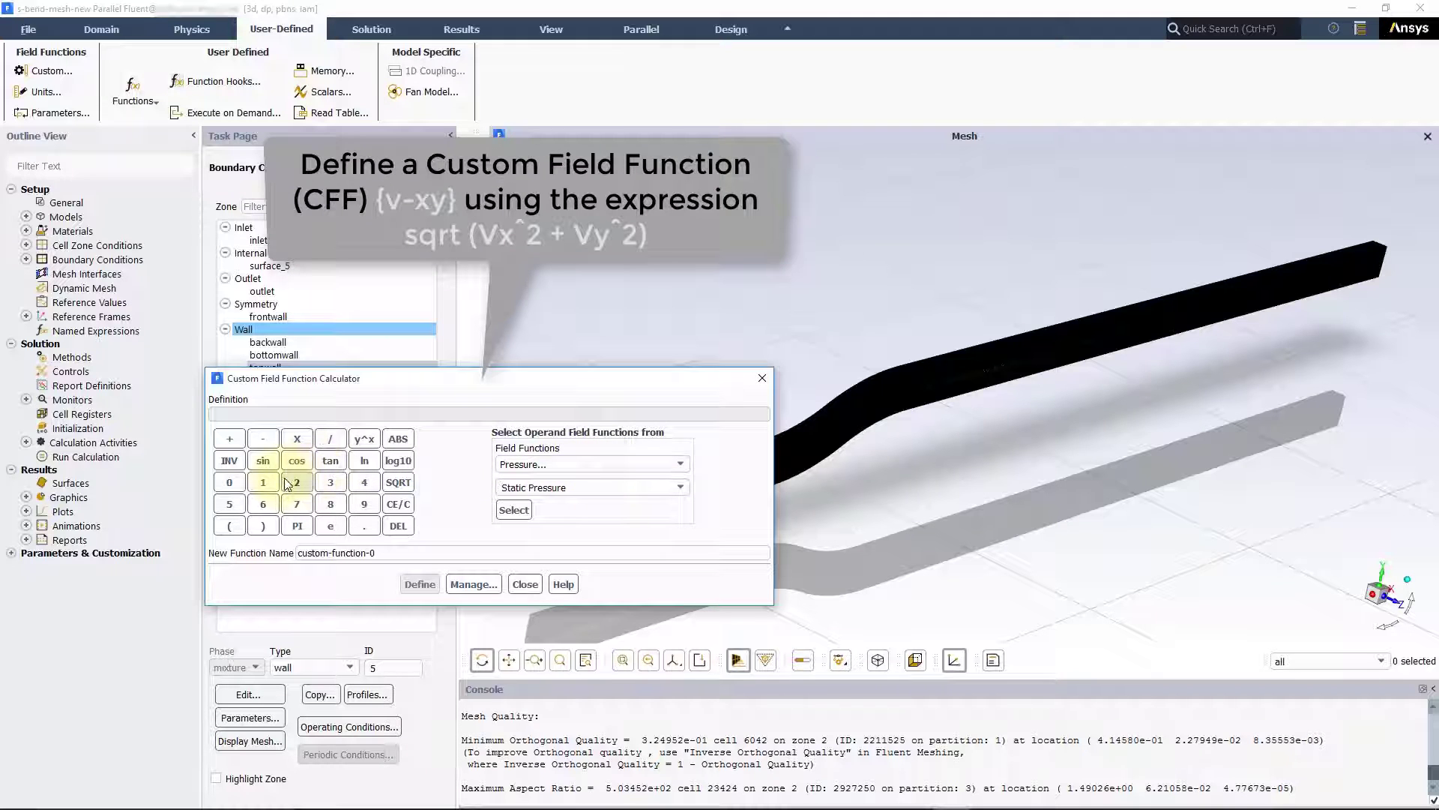
pyautogui.click(394, 480)
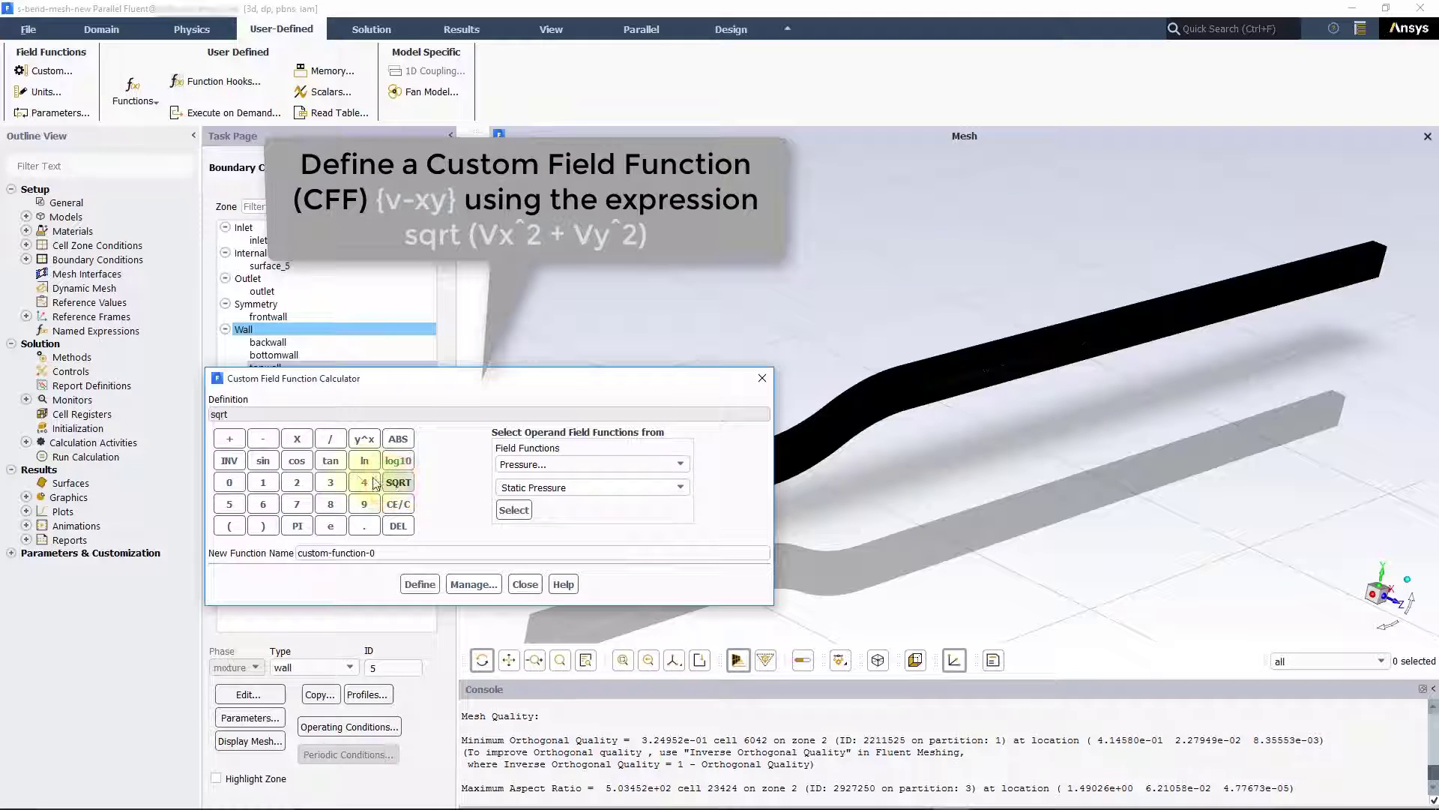
pyautogui.click(229, 525)
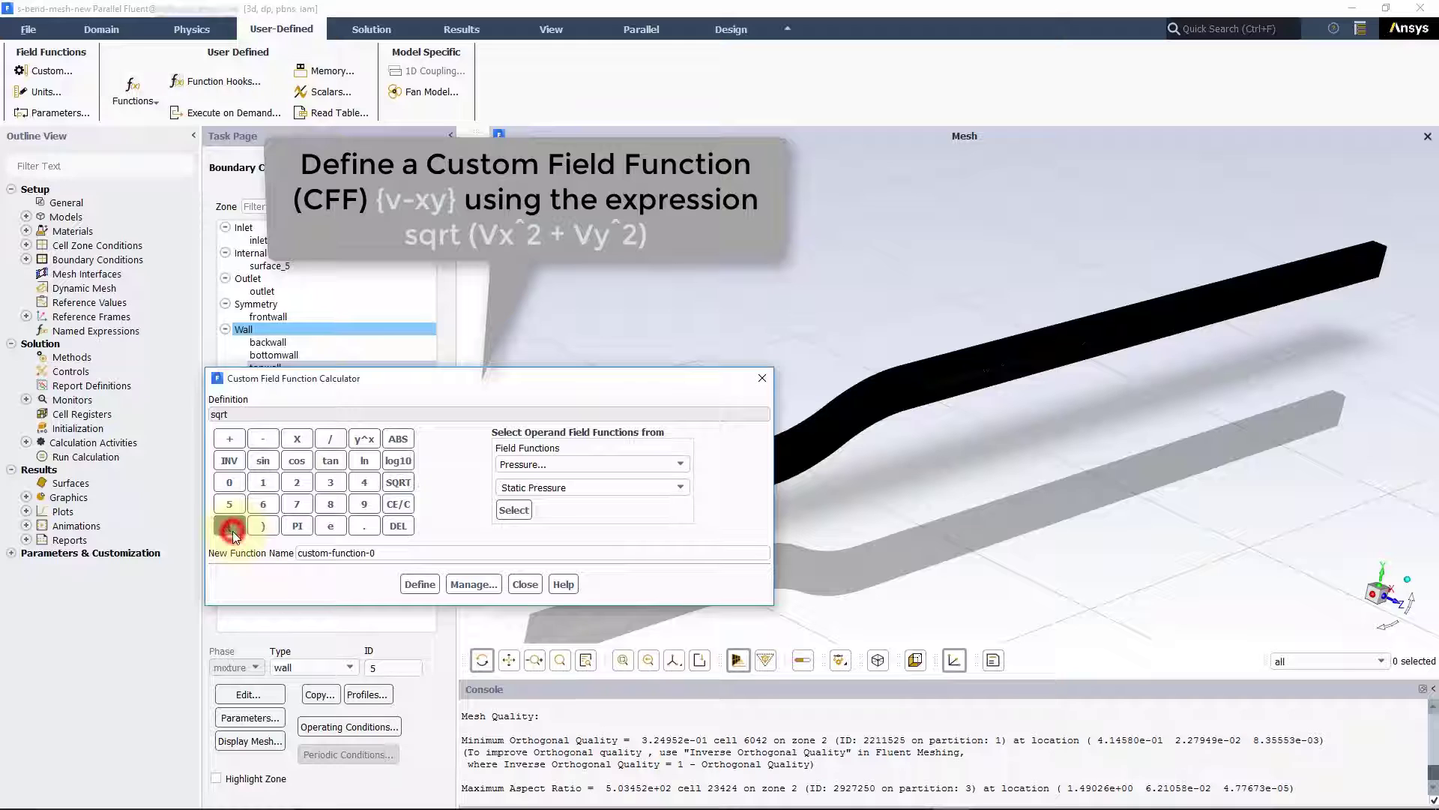
pyautogui.click(582, 463)
pyautogui.click(574, 500)
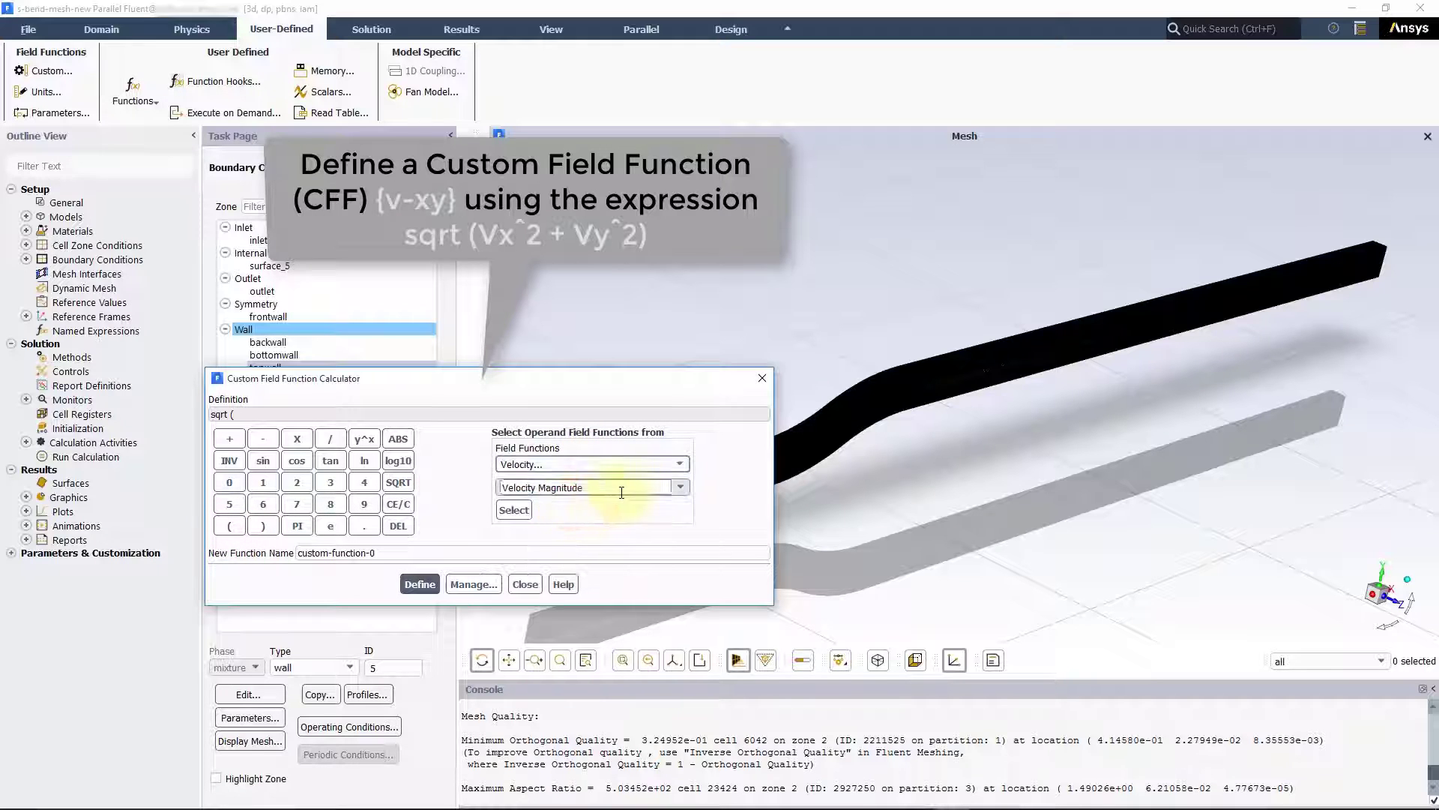
pyautogui.click(679, 488)
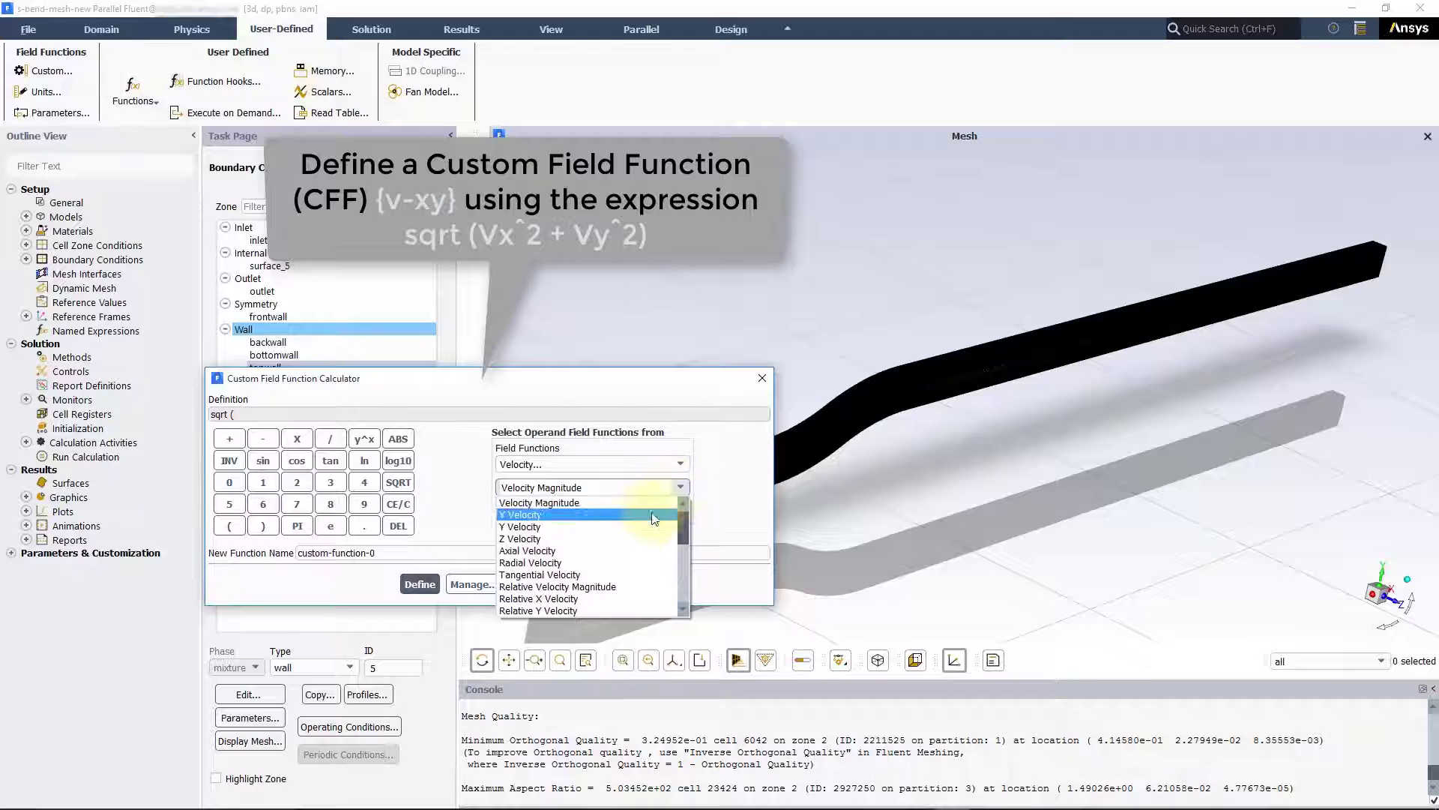
pyautogui.click(624, 517)
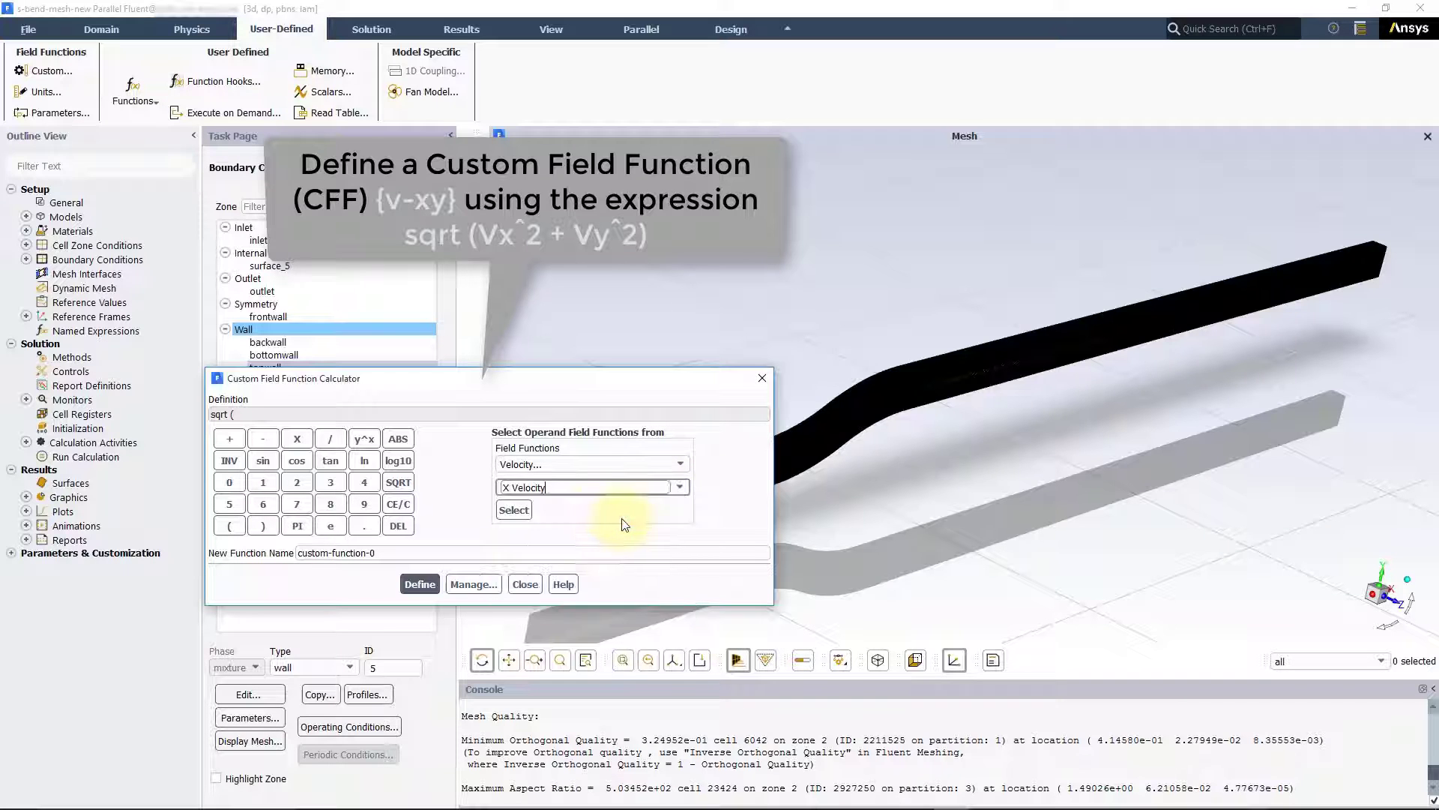
pyautogui.click(514, 510)
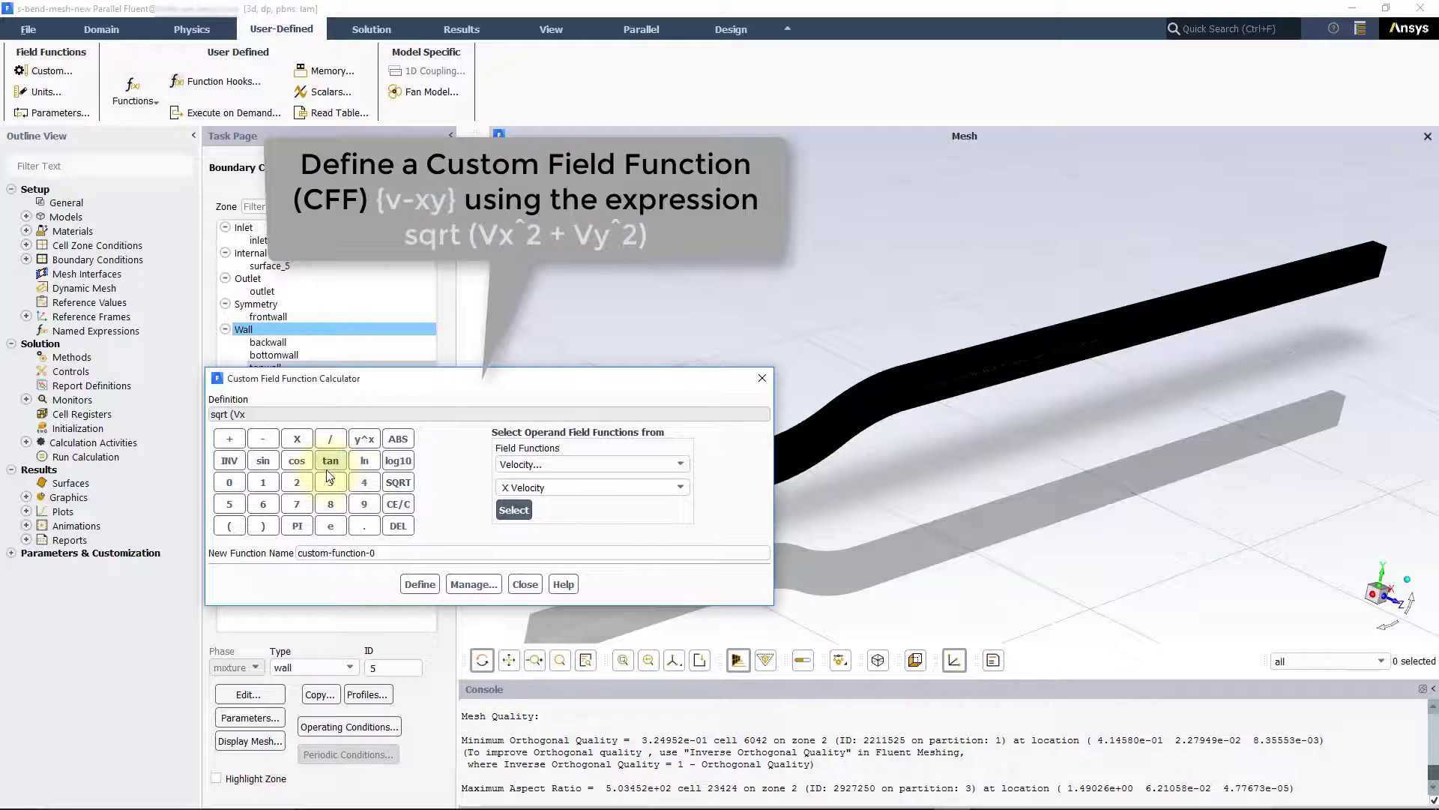
pyautogui.click(362, 439)
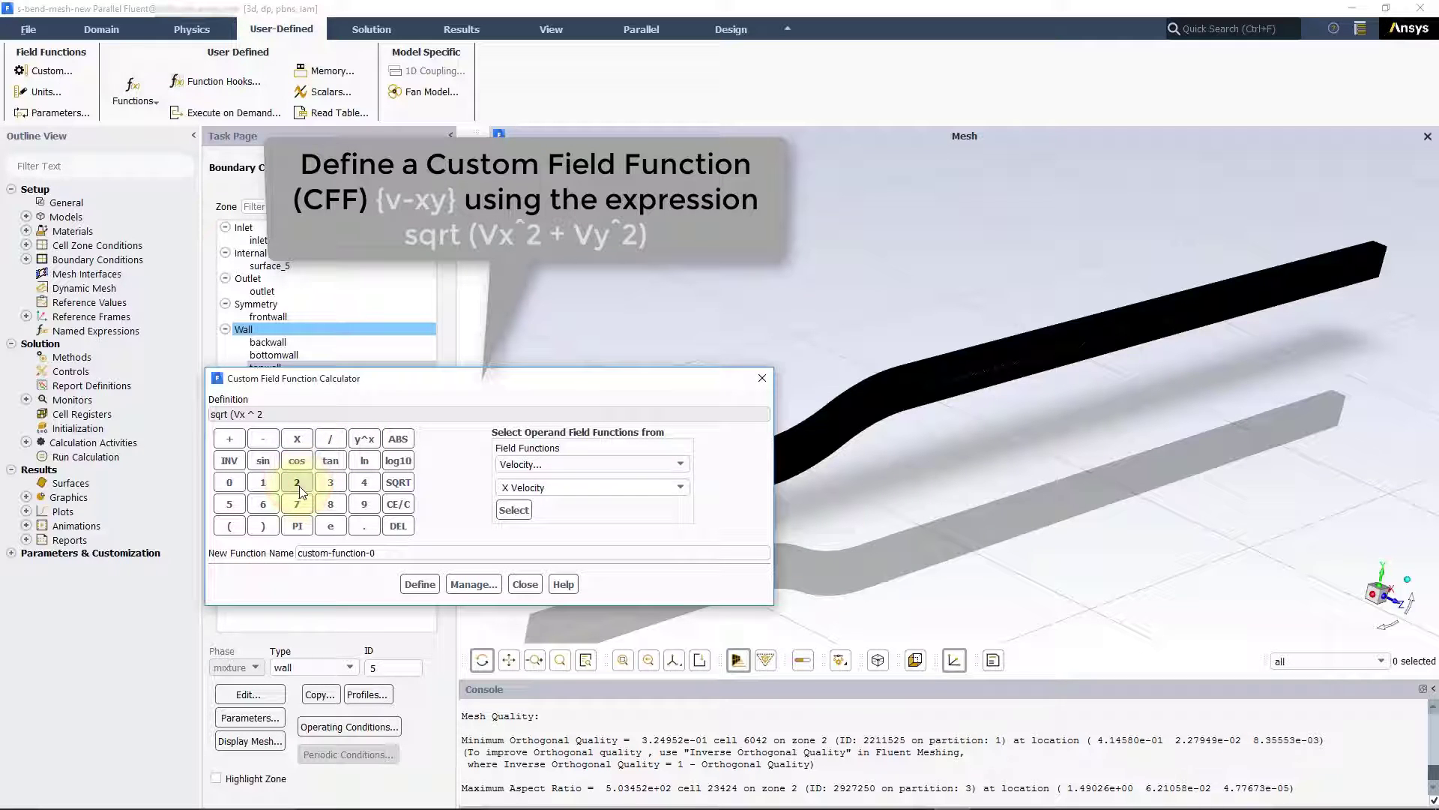
# Complete the custom field function's definition with + Vy ^ 2), using Y Velocity as operand
pyautogui.click(229, 439)
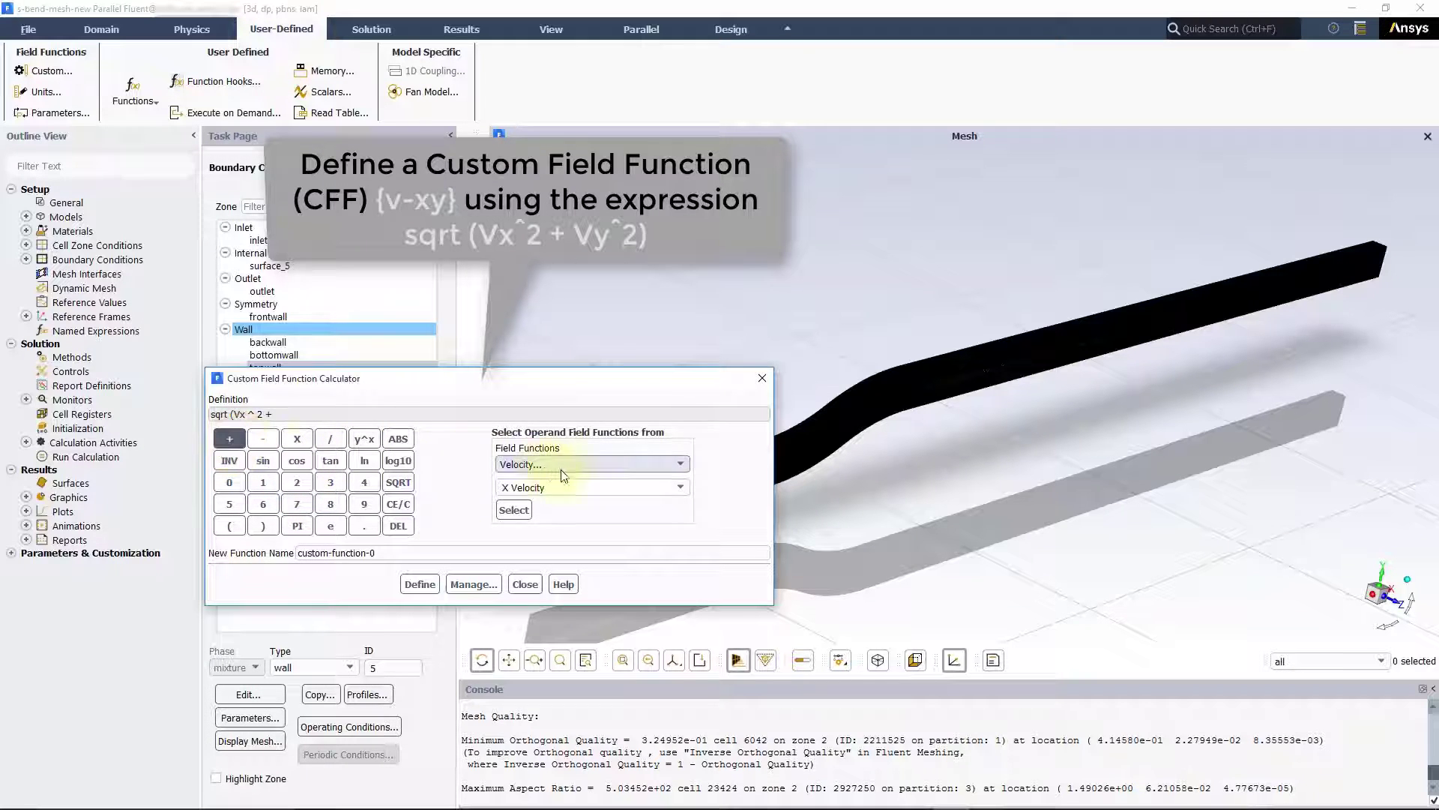
pyautogui.click(680, 488)
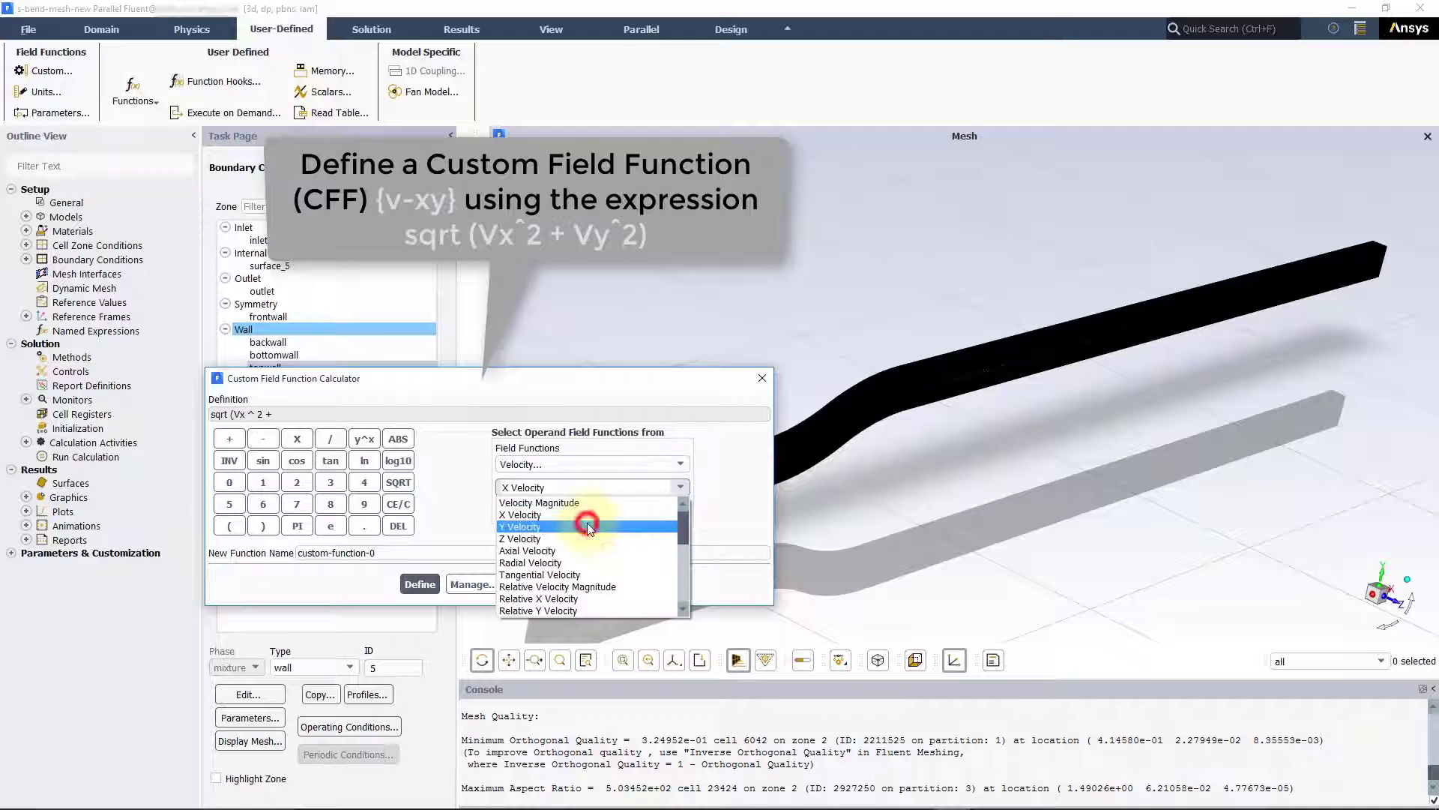
pyautogui.click(678, 440)
pyautogui.click(514, 510)
pyautogui.click(364, 438)
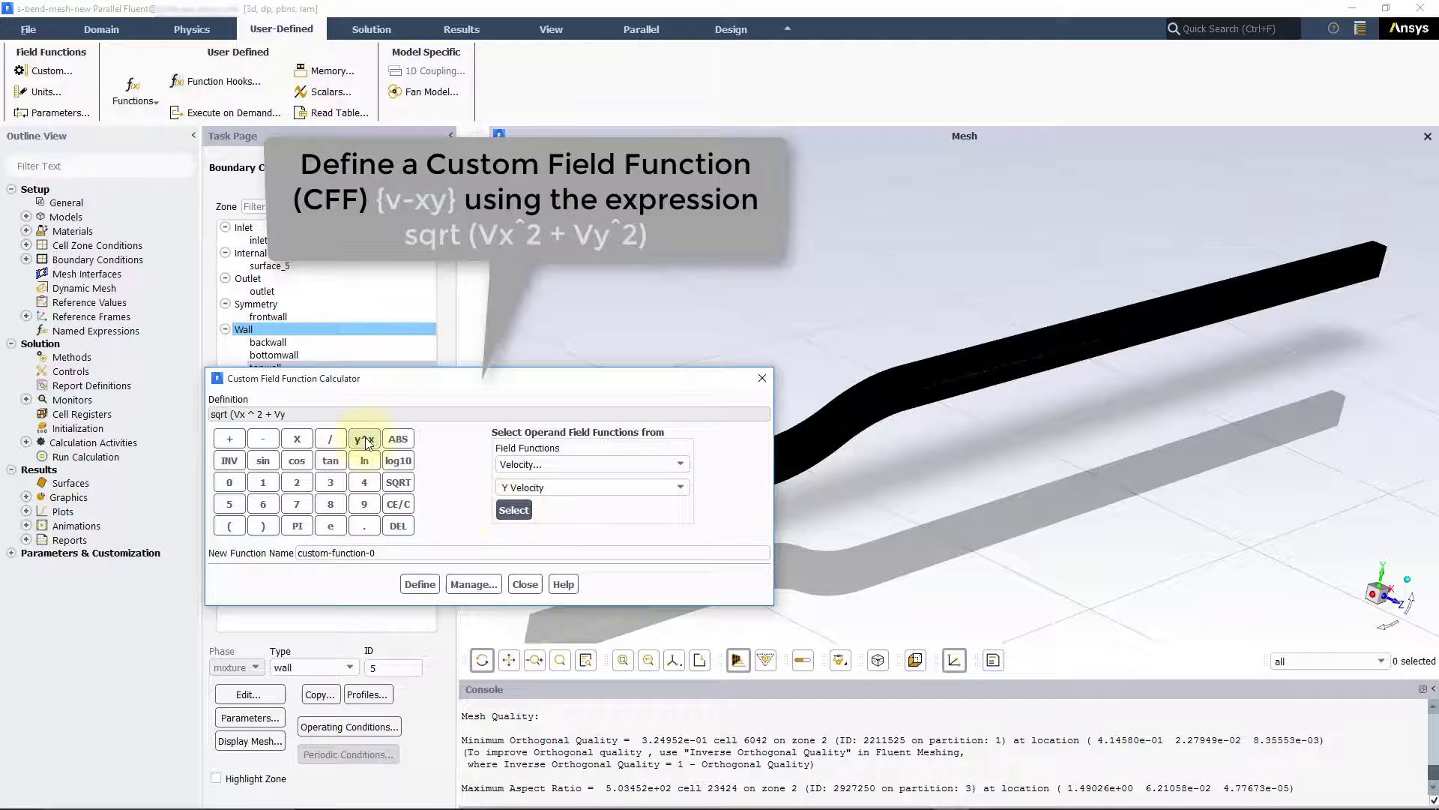
pyautogui.click(297, 482)
pyautogui.click(263, 525)
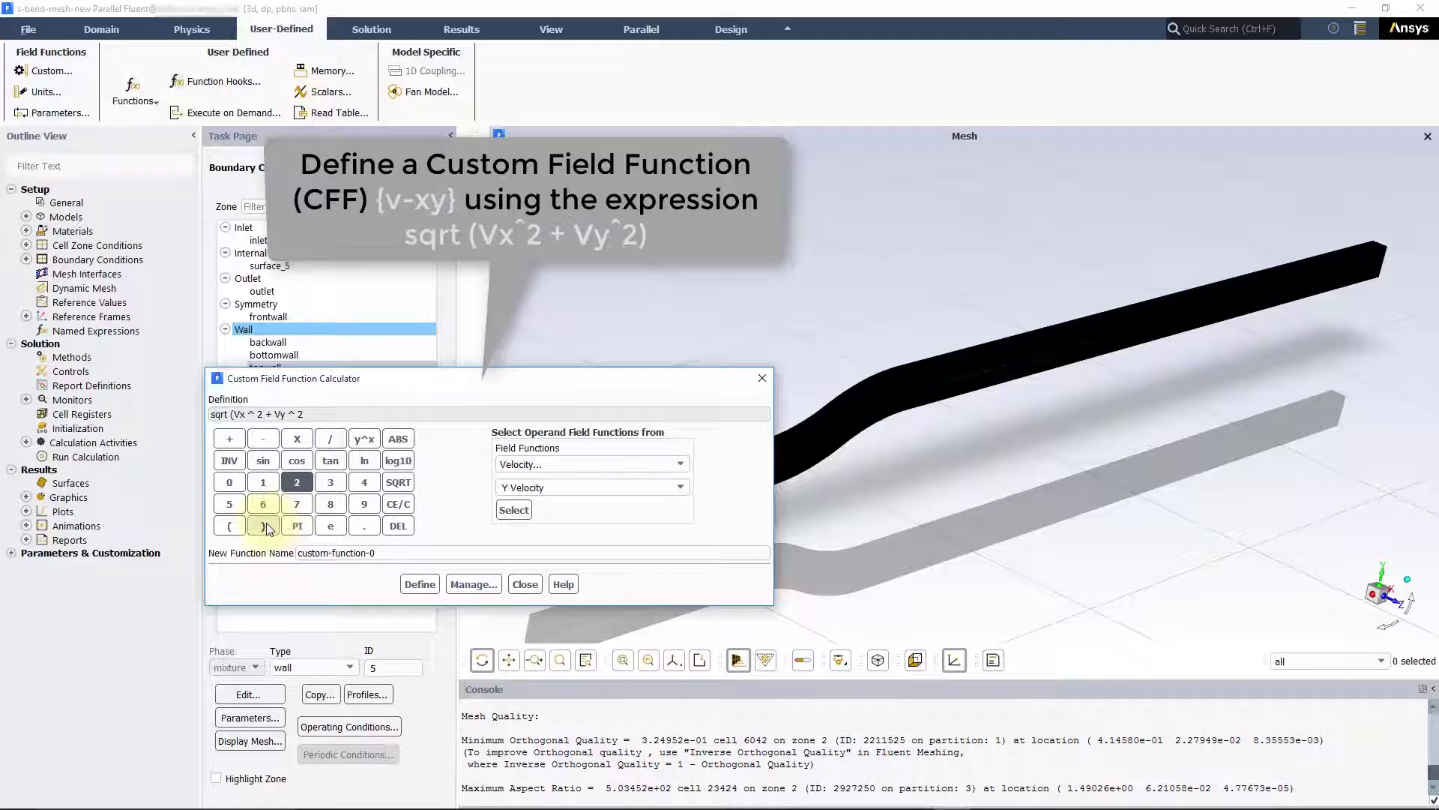
# Name the custom field function v-xy, define it and close the calculator
pyautogui.moveTo(396, 555); pyautogui.dragTo(289, 554)
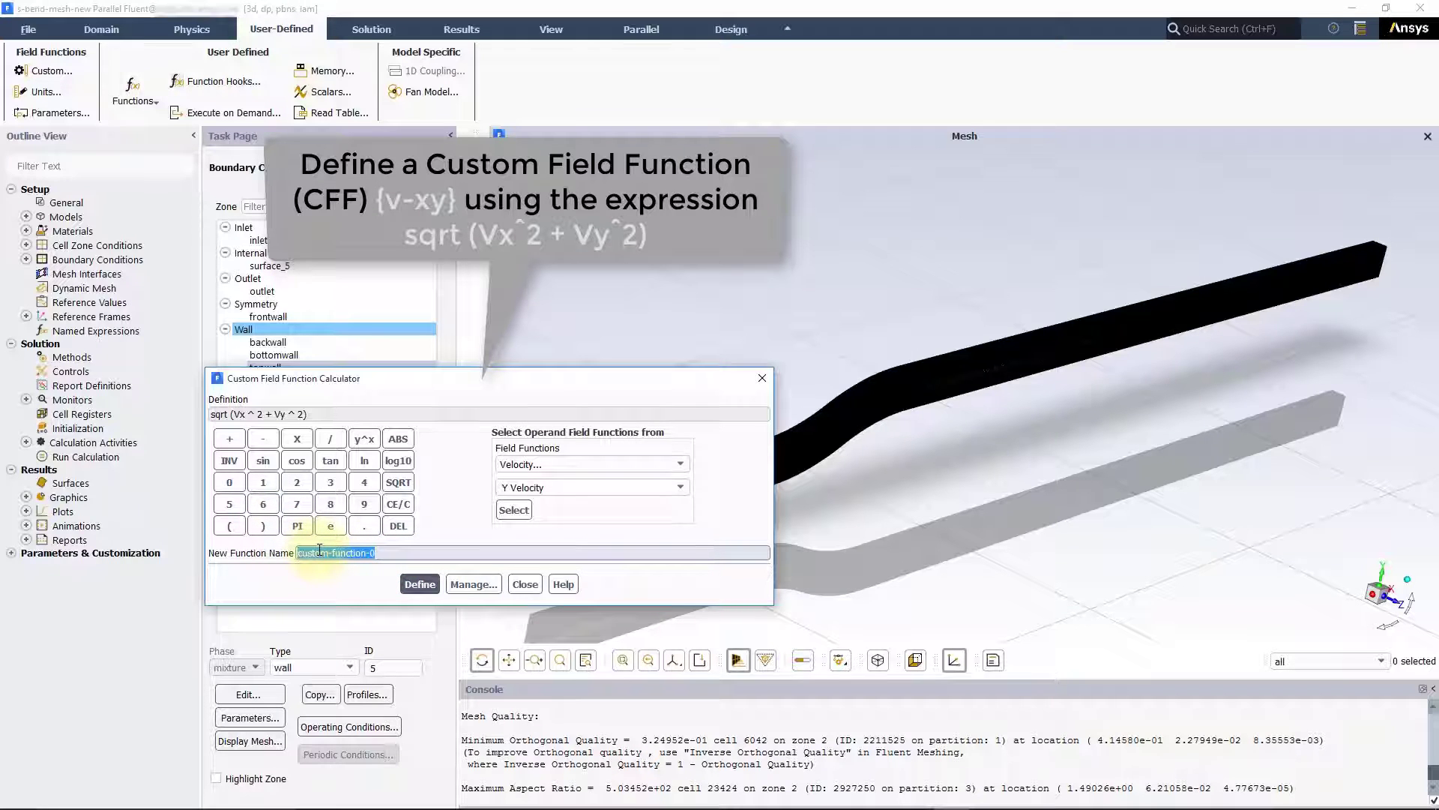
pyautogui.write('v-xy')
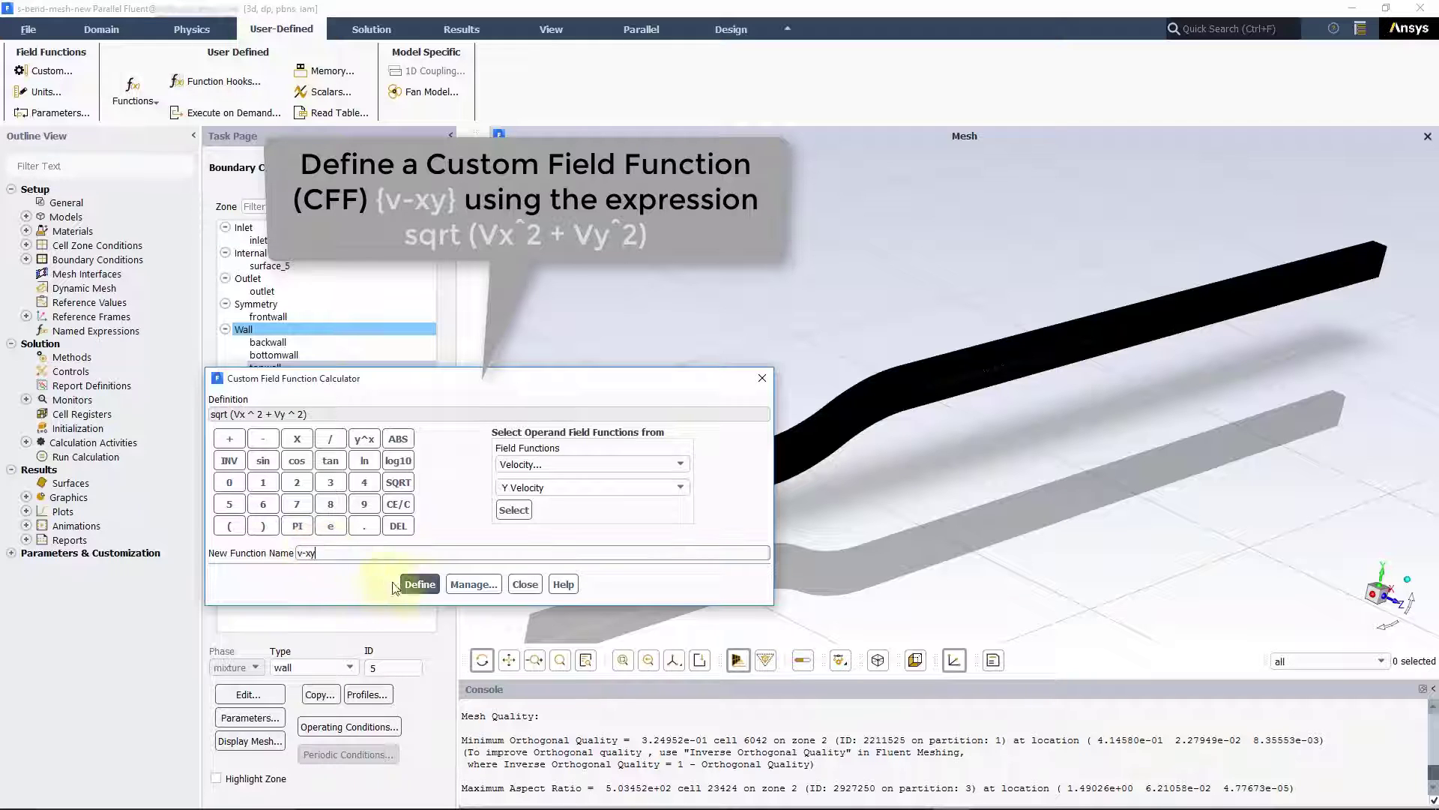
pyautogui.click(417, 588)
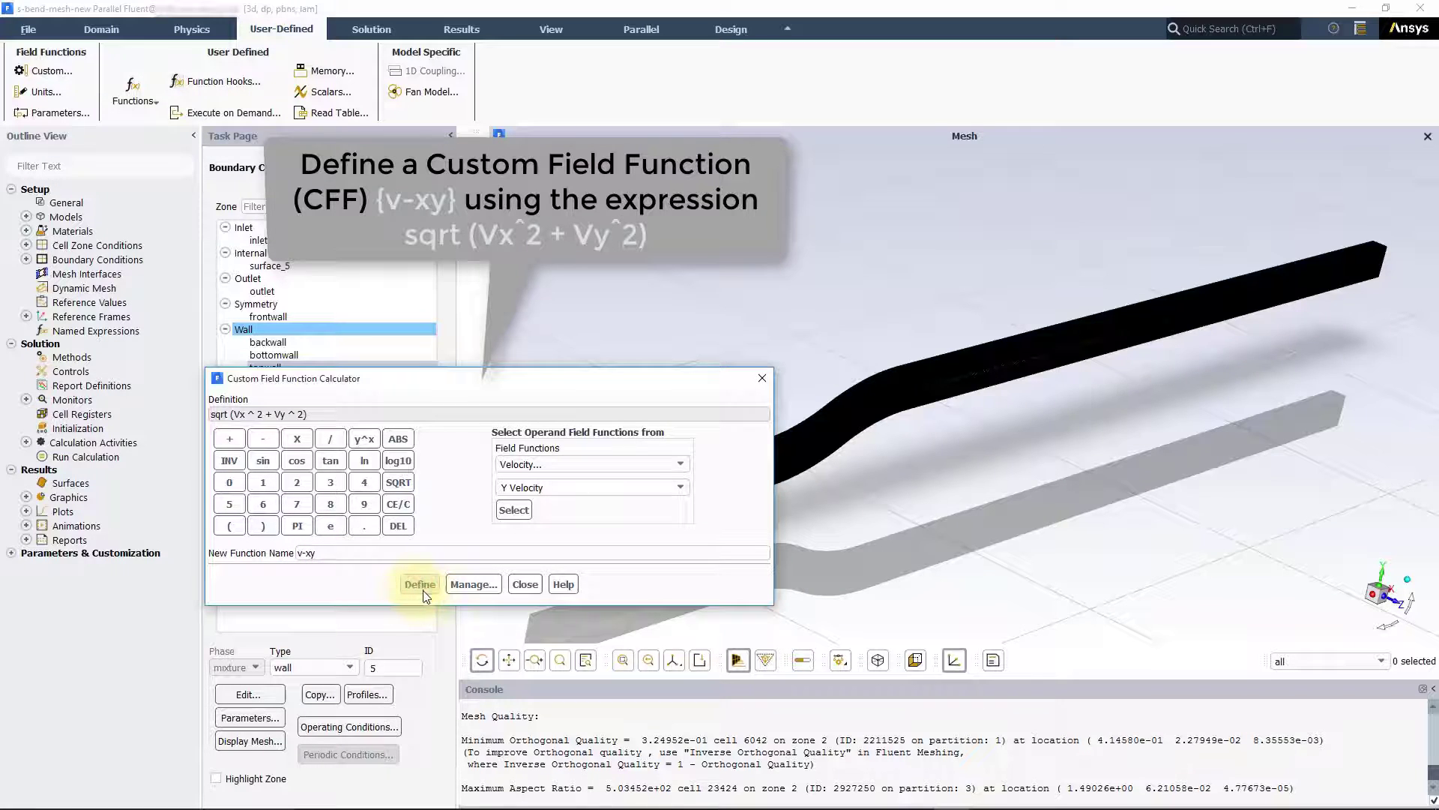
pyautogui.click(515, 587)
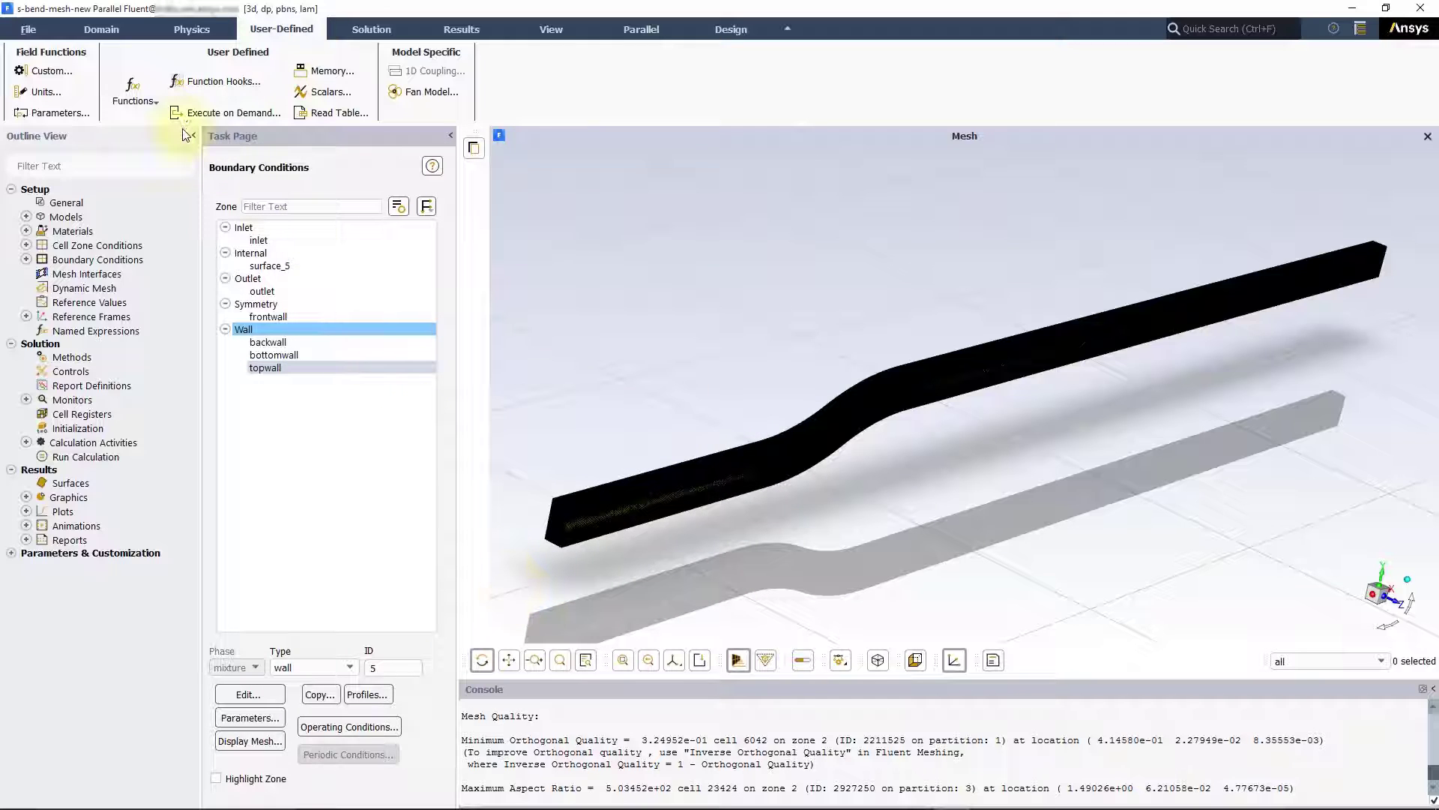
# Start a new custom field function and build the first part of its definition, sqrt (Vy ^ 2 +, using Y Velocity as operand
pyautogui.click(51, 71)
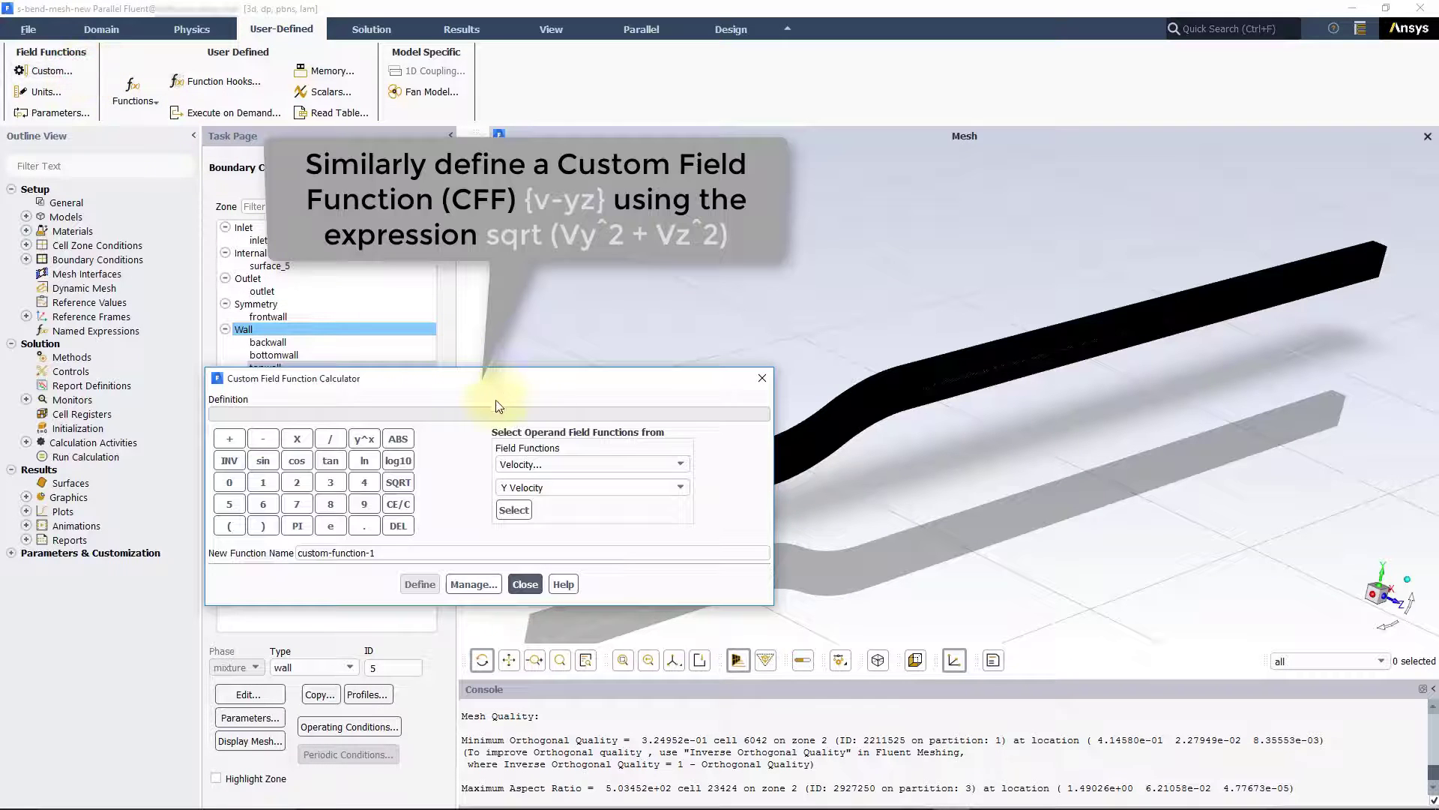
pyautogui.click(398, 482)
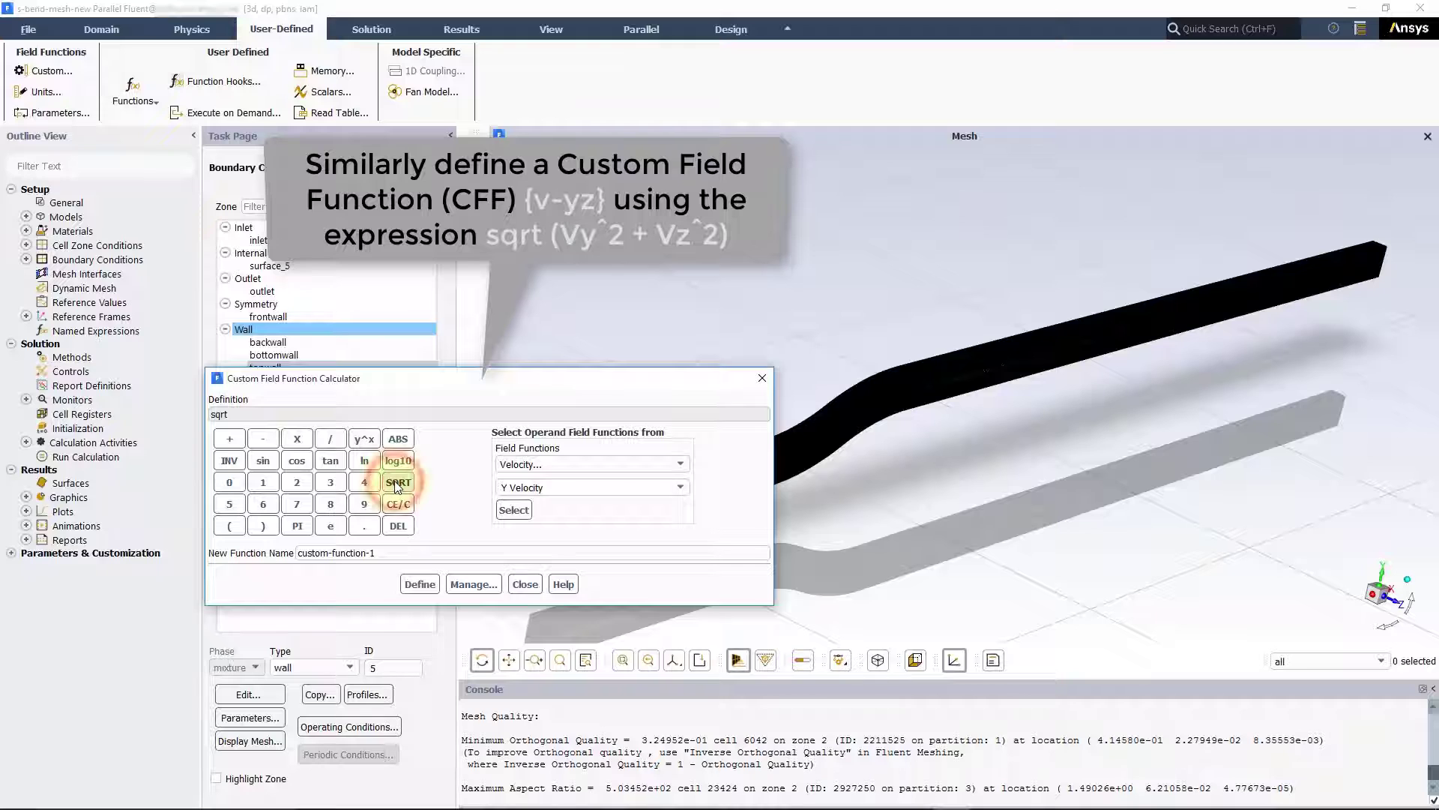
pyautogui.click(230, 525)
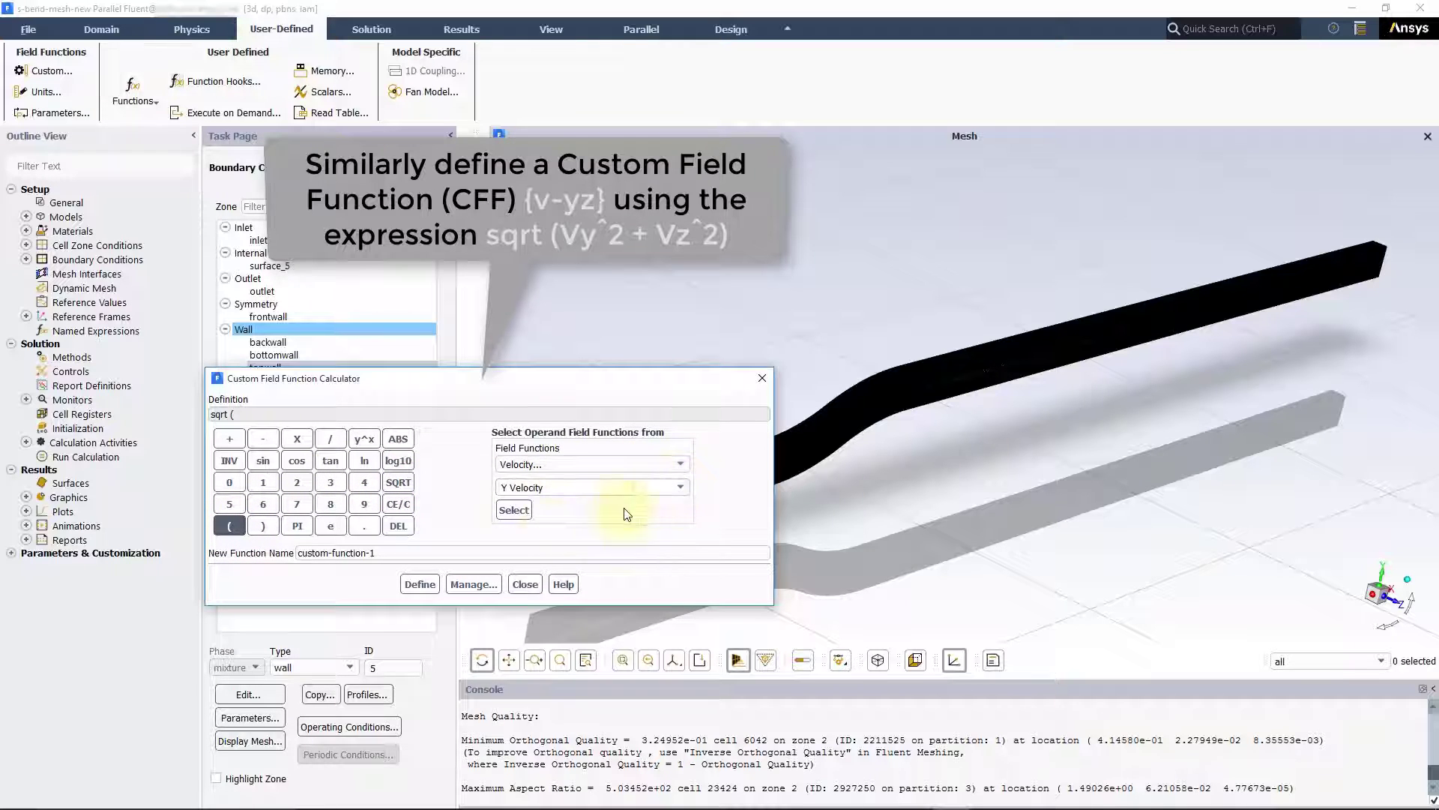
pyautogui.click(515, 510)
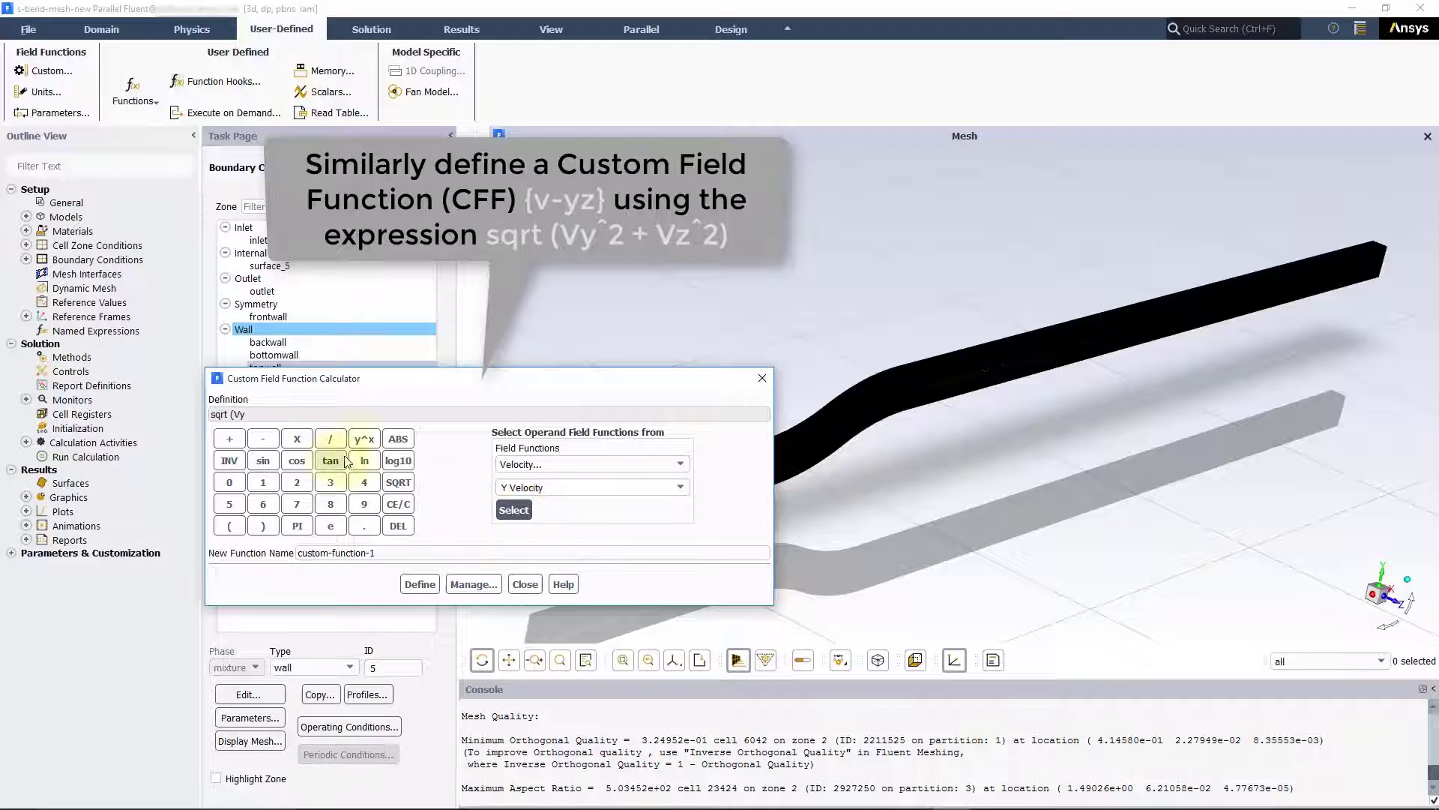
pyautogui.click(364, 438)
pyautogui.click(297, 482)
pyautogui.click(230, 439)
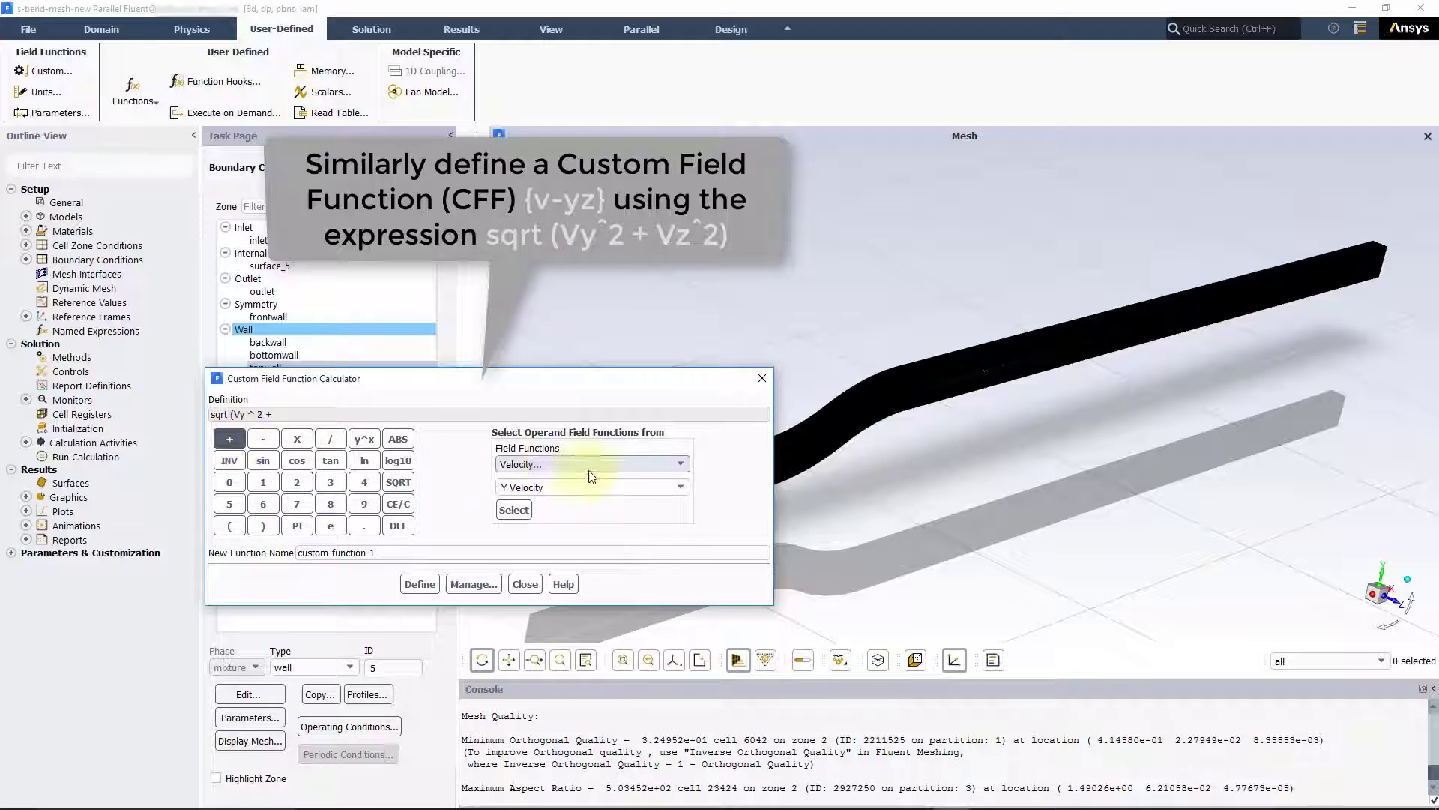
# Complete the custom field function's definition with Vz ^ 2), using Z Velocity as operand
pyautogui.click(675, 485)
pyautogui.click(525, 538)
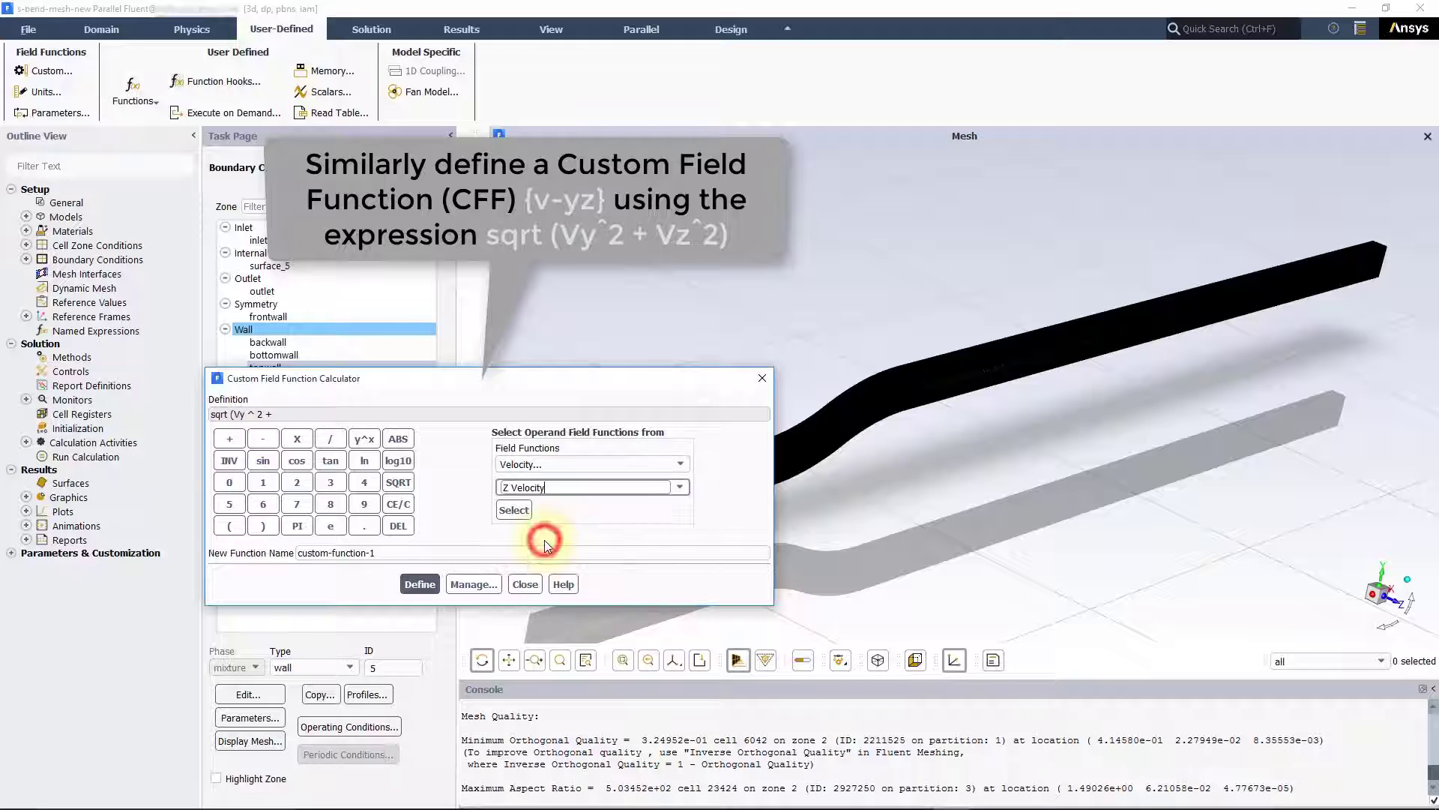
pyautogui.click(514, 510)
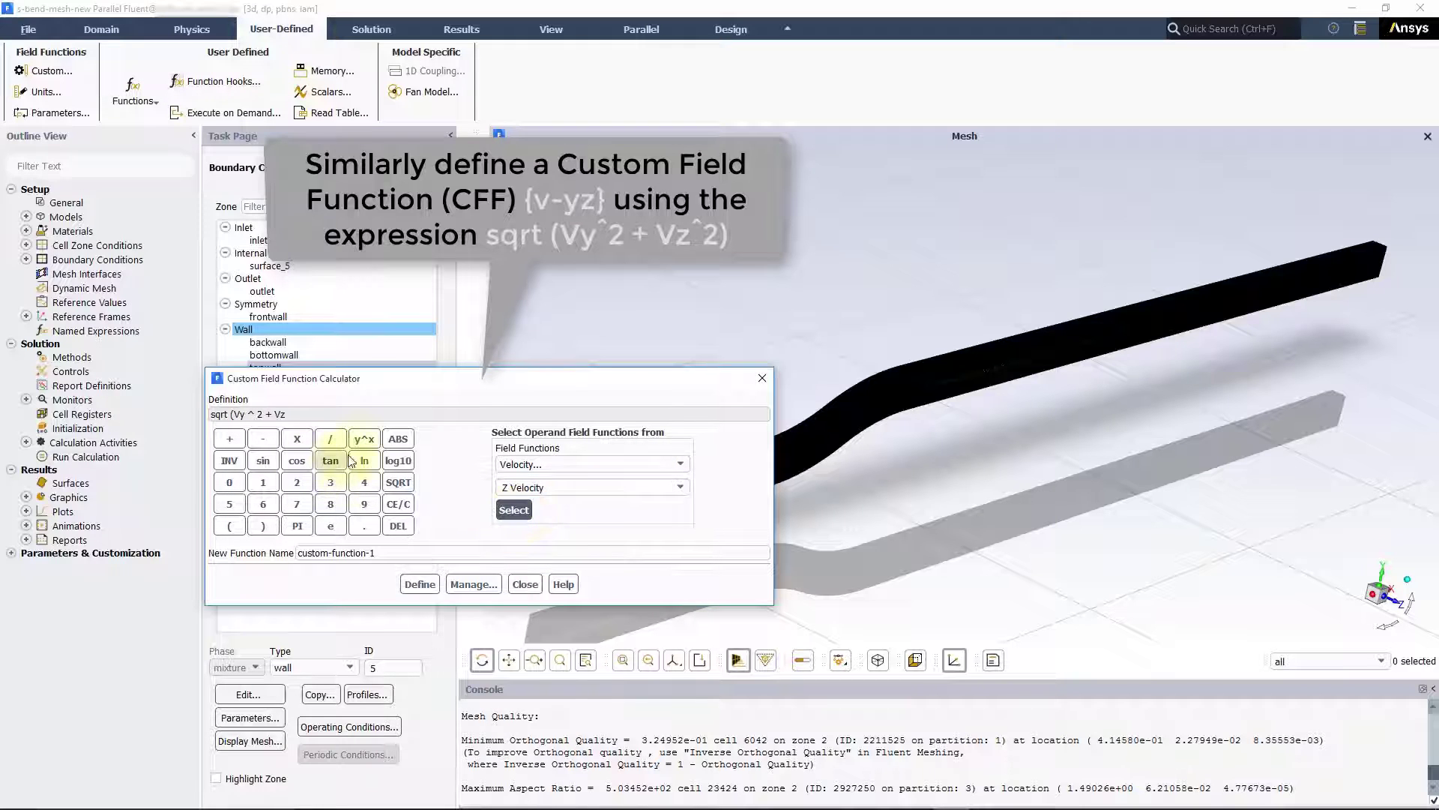
pyautogui.click(364, 438)
pyautogui.click(301, 485)
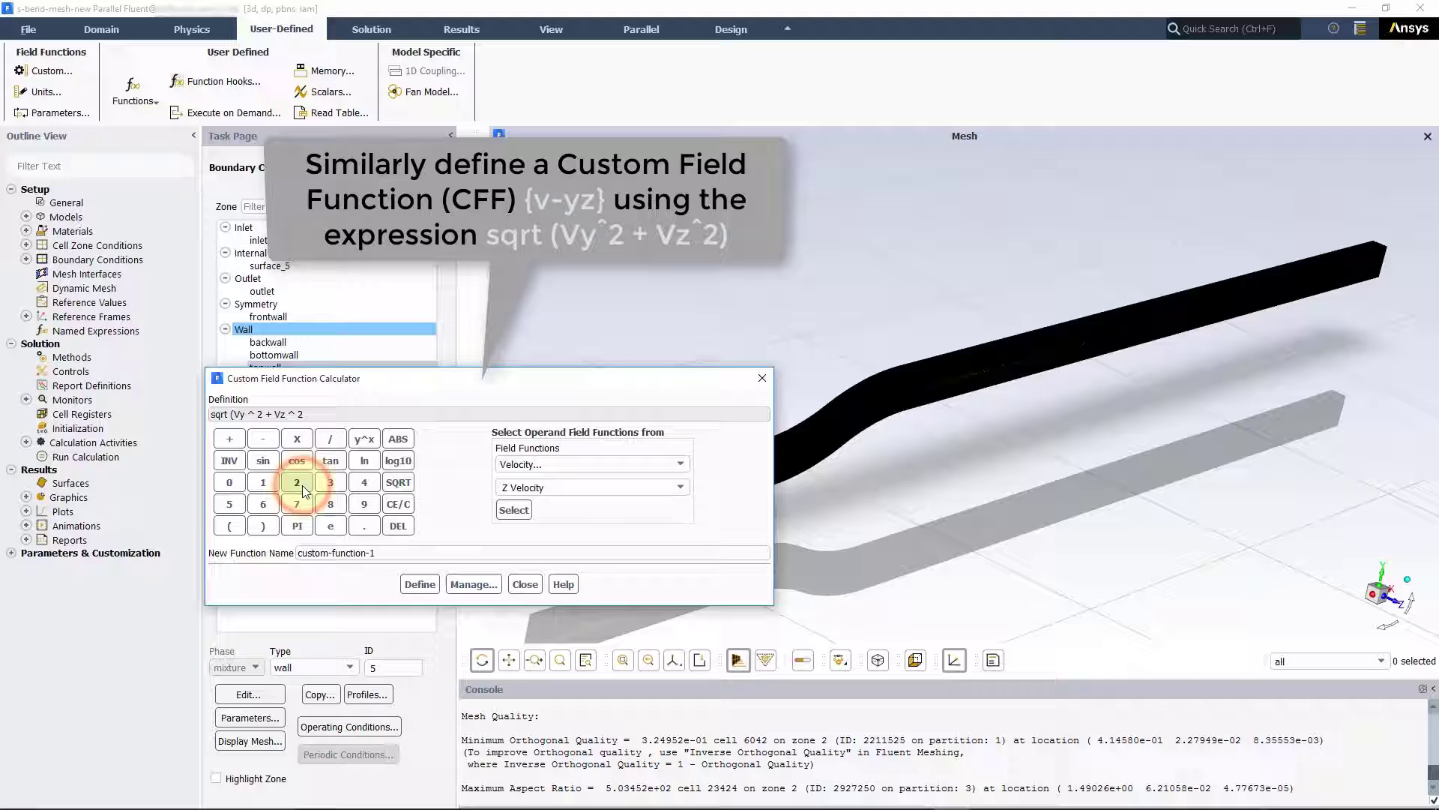
pyautogui.click(263, 526)
# Name the custom field function v-yz, define it and close the calculator
pyautogui.moveTo(375, 552); pyautogui.dragTo(297, 558)
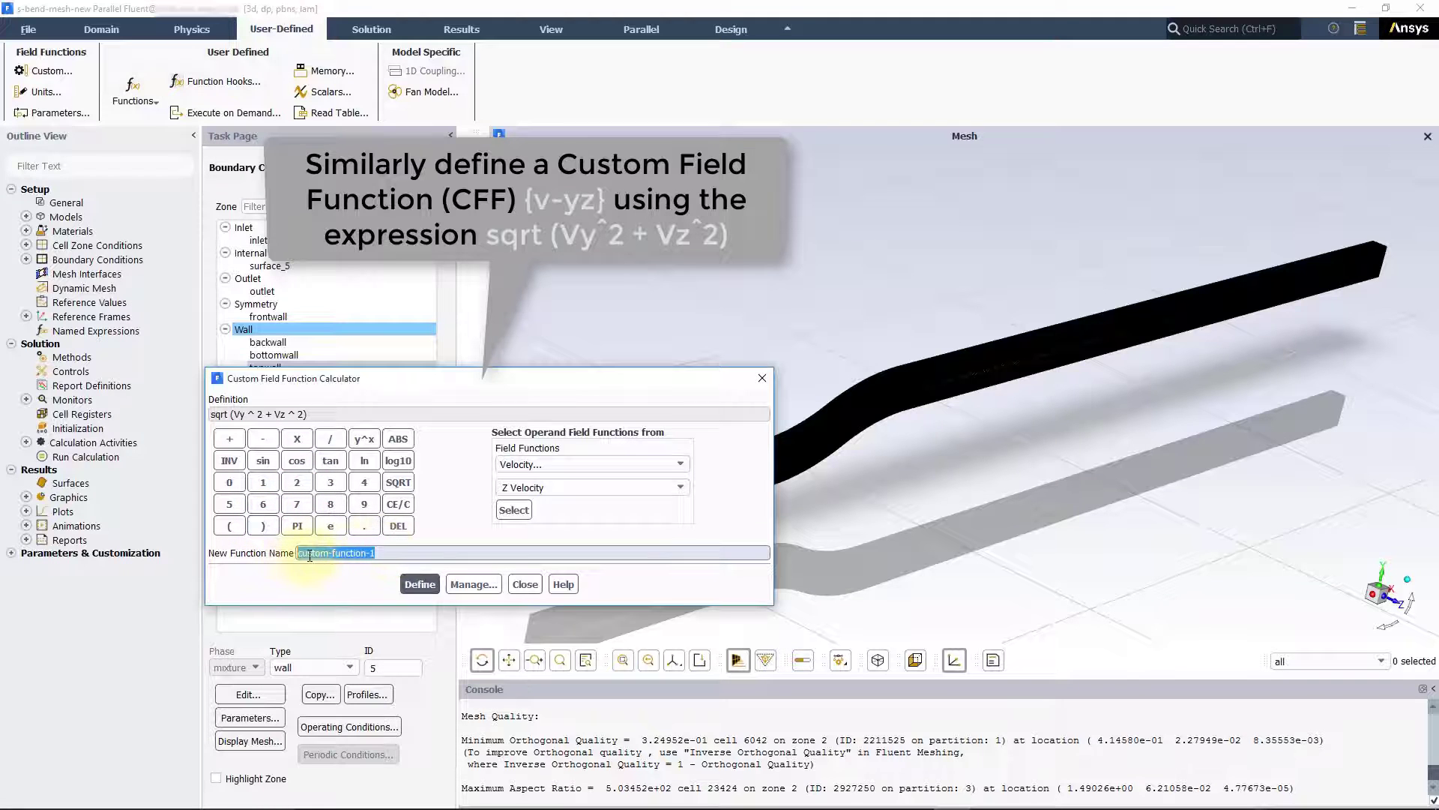
pyautogui.write('v-yz')
pyautogui.click(420, 586)
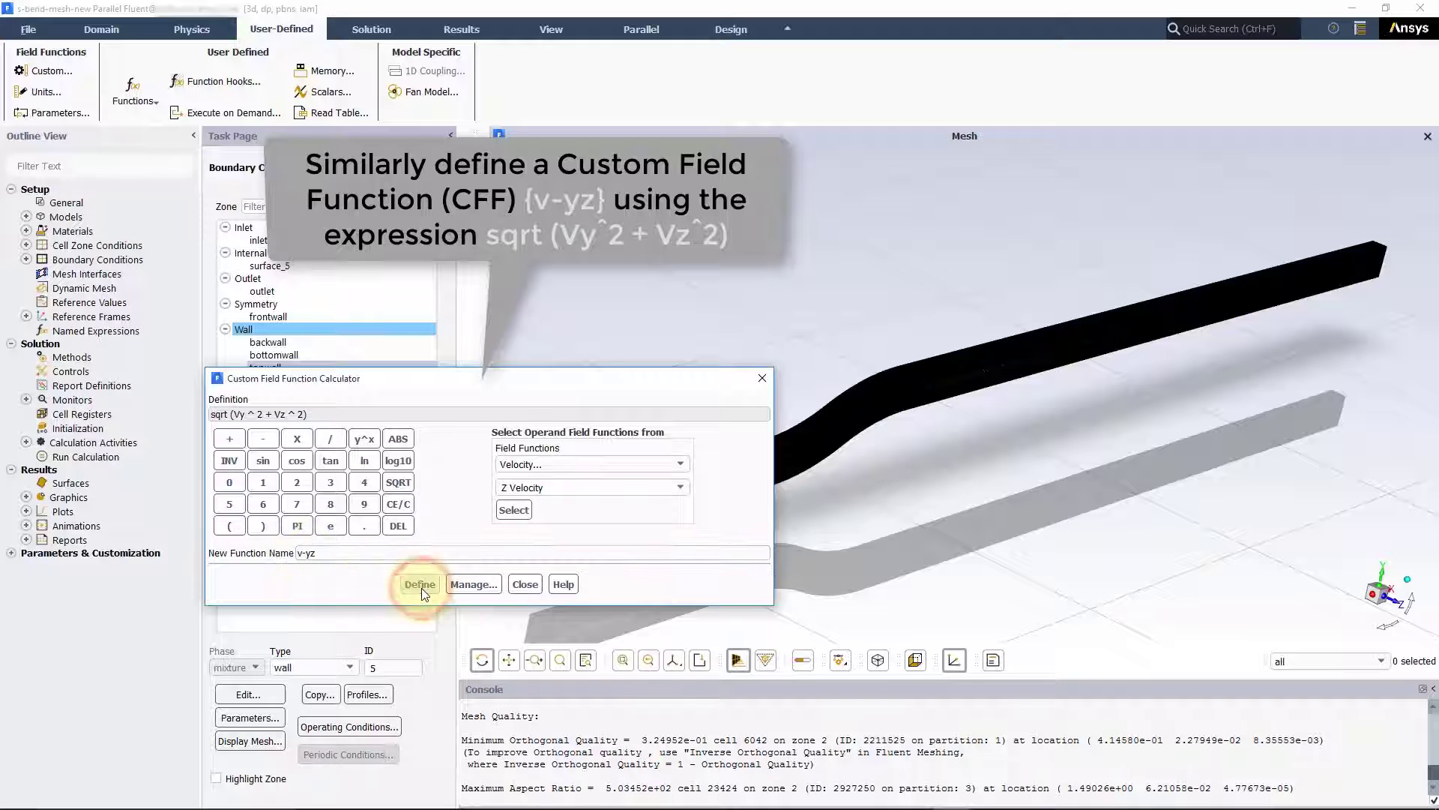
pyautogui.click(525, 584)
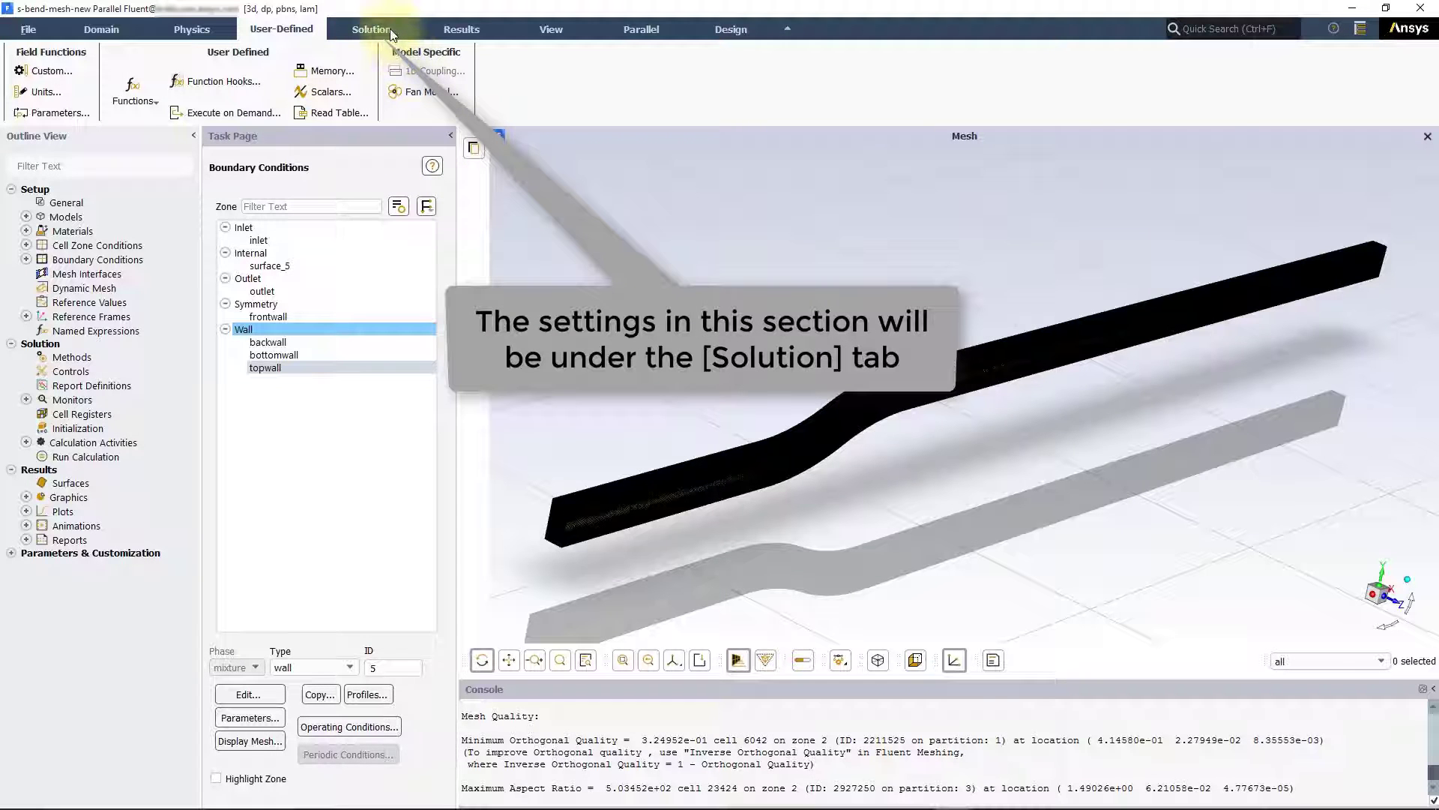
# Review the default solution methods and the relaxation factors in the solution controls
pyautogui.click(390, 29)
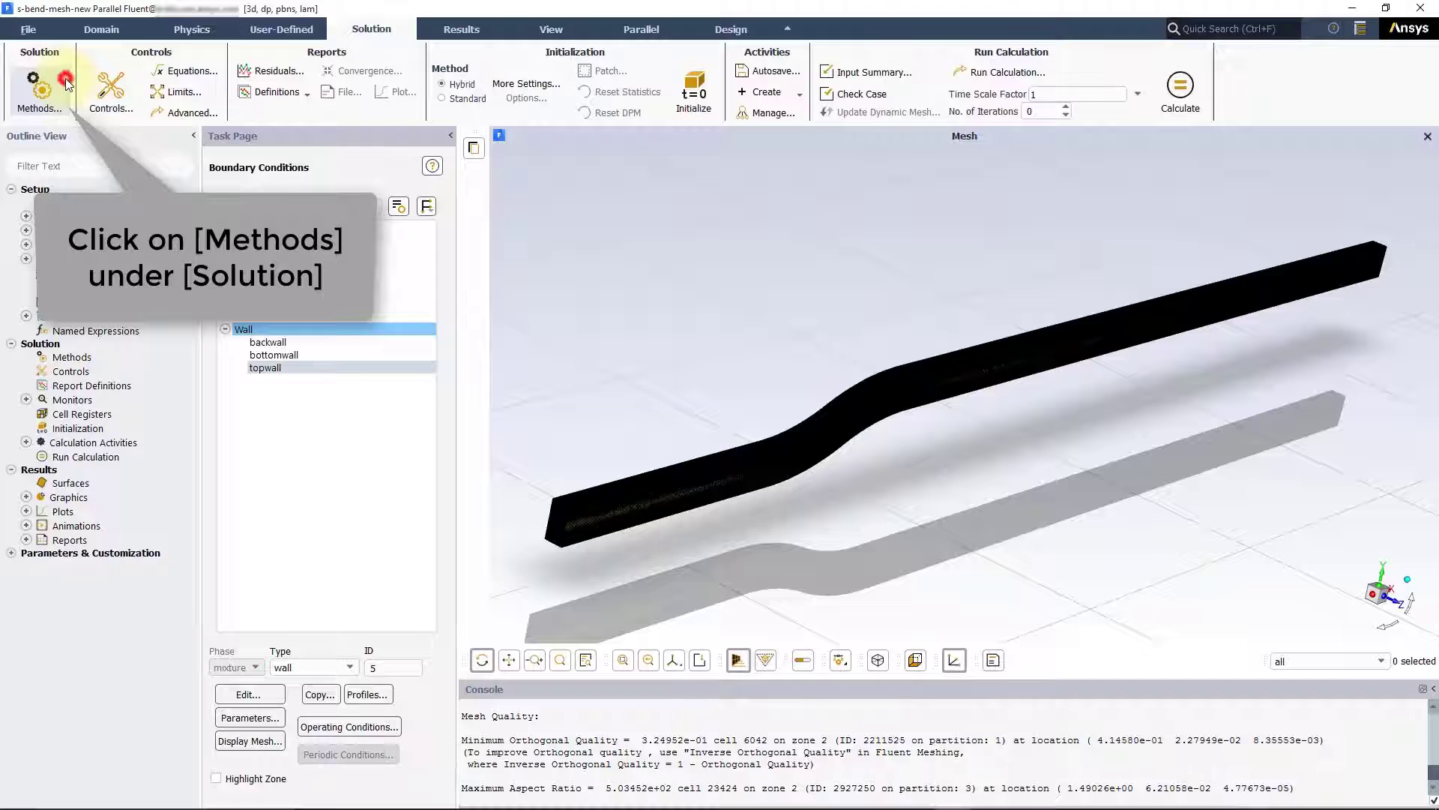
pyautogui.click(66, 82)
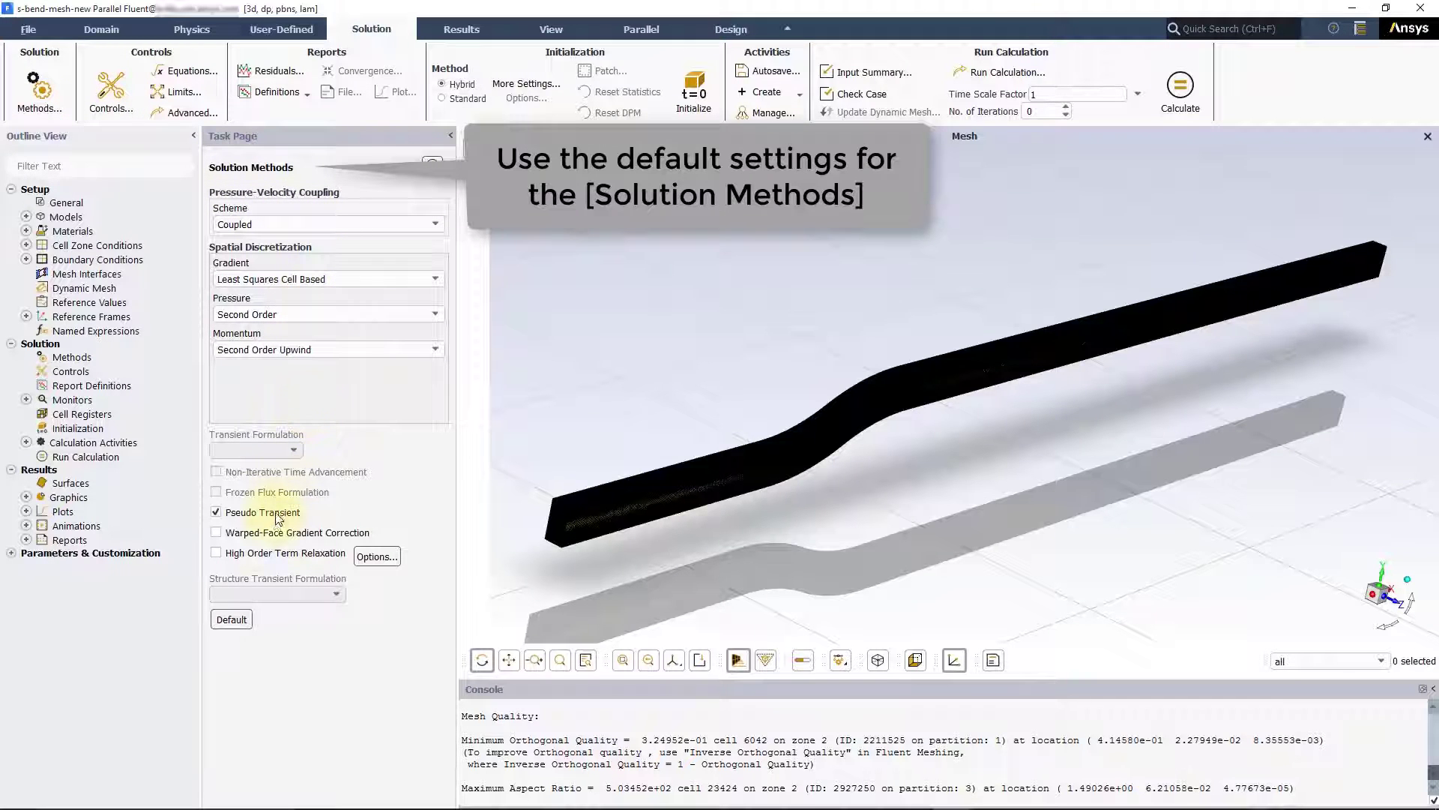
pyautogui.click(117, 93)
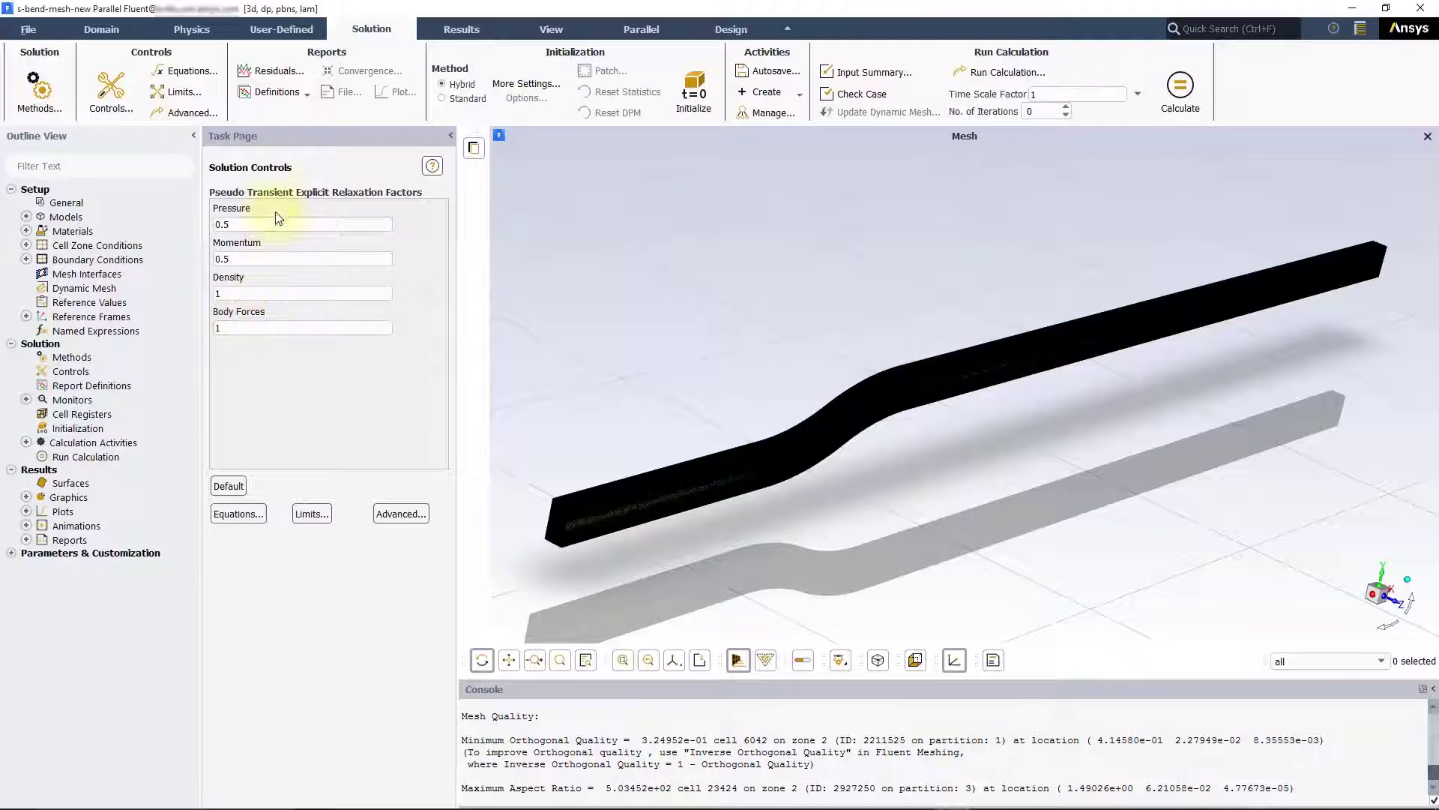
# Set the residual monitors' absolute criteria to 1e-6 for continuity, x-velocity, y-velocity and z-velocity, and accept the settings
pyautogui.click(291, 71)
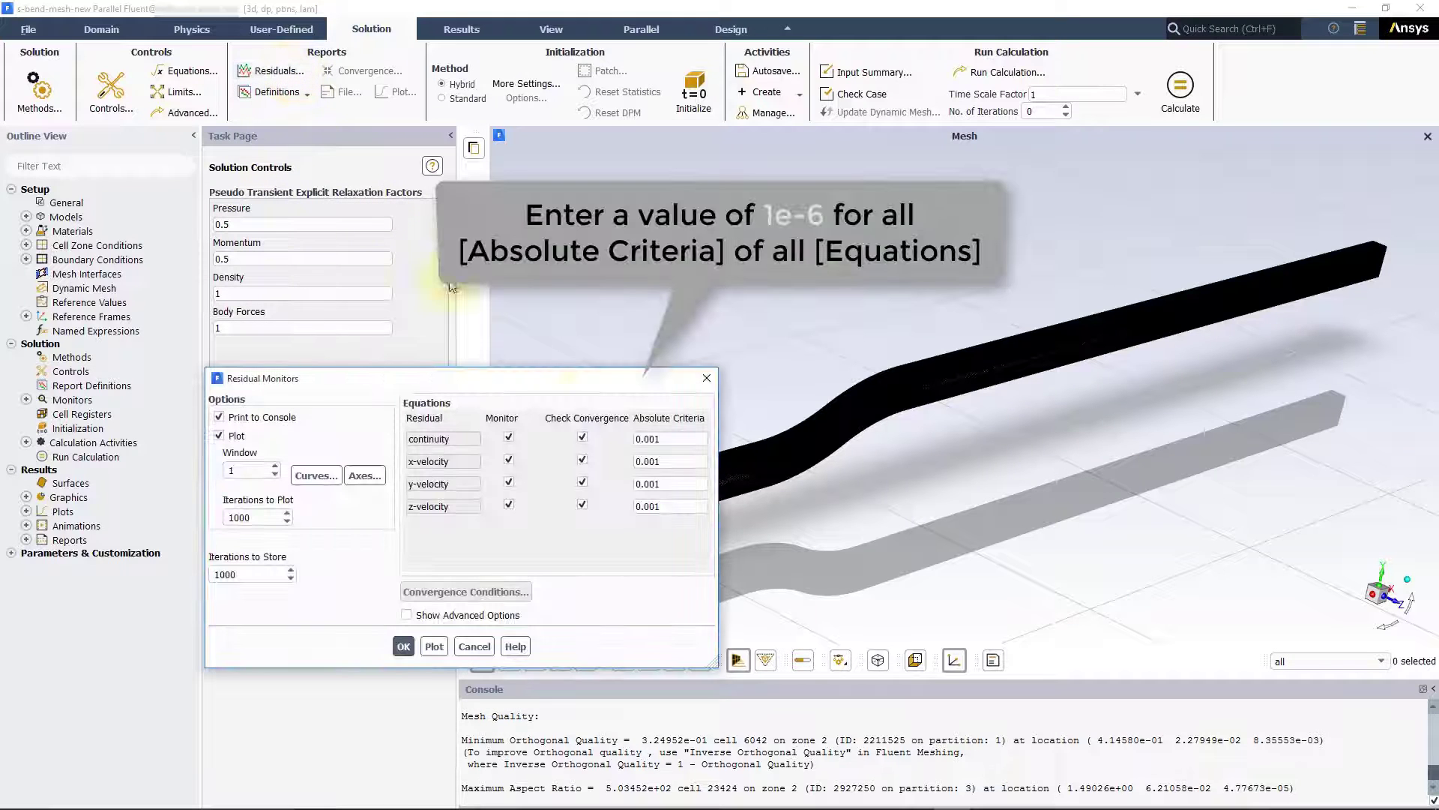
pyautogui.click(670, 438)
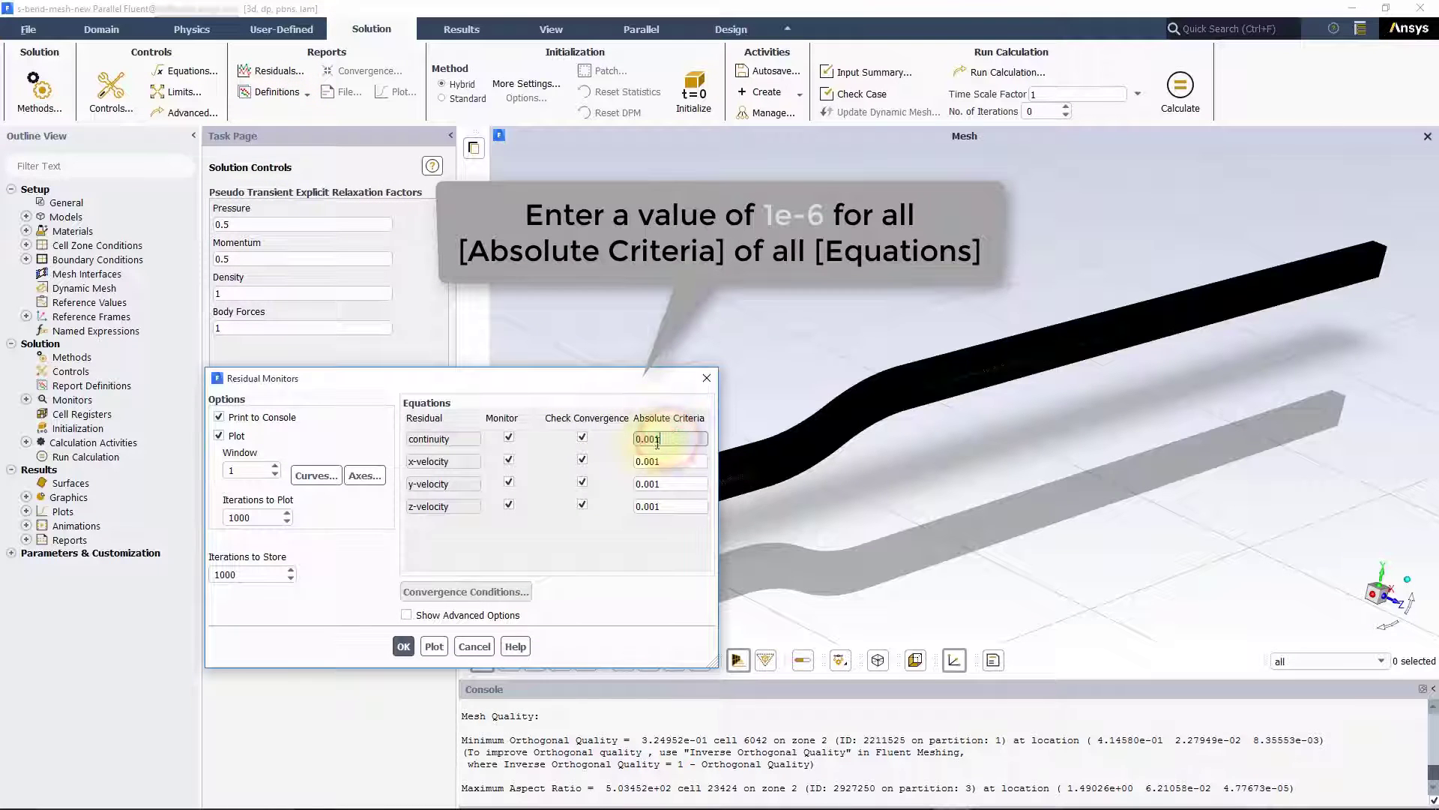
pyautogui.moveTo(670, 438); pyautogui.dragTo(639, 444)
pyautogui.write('1e-6')
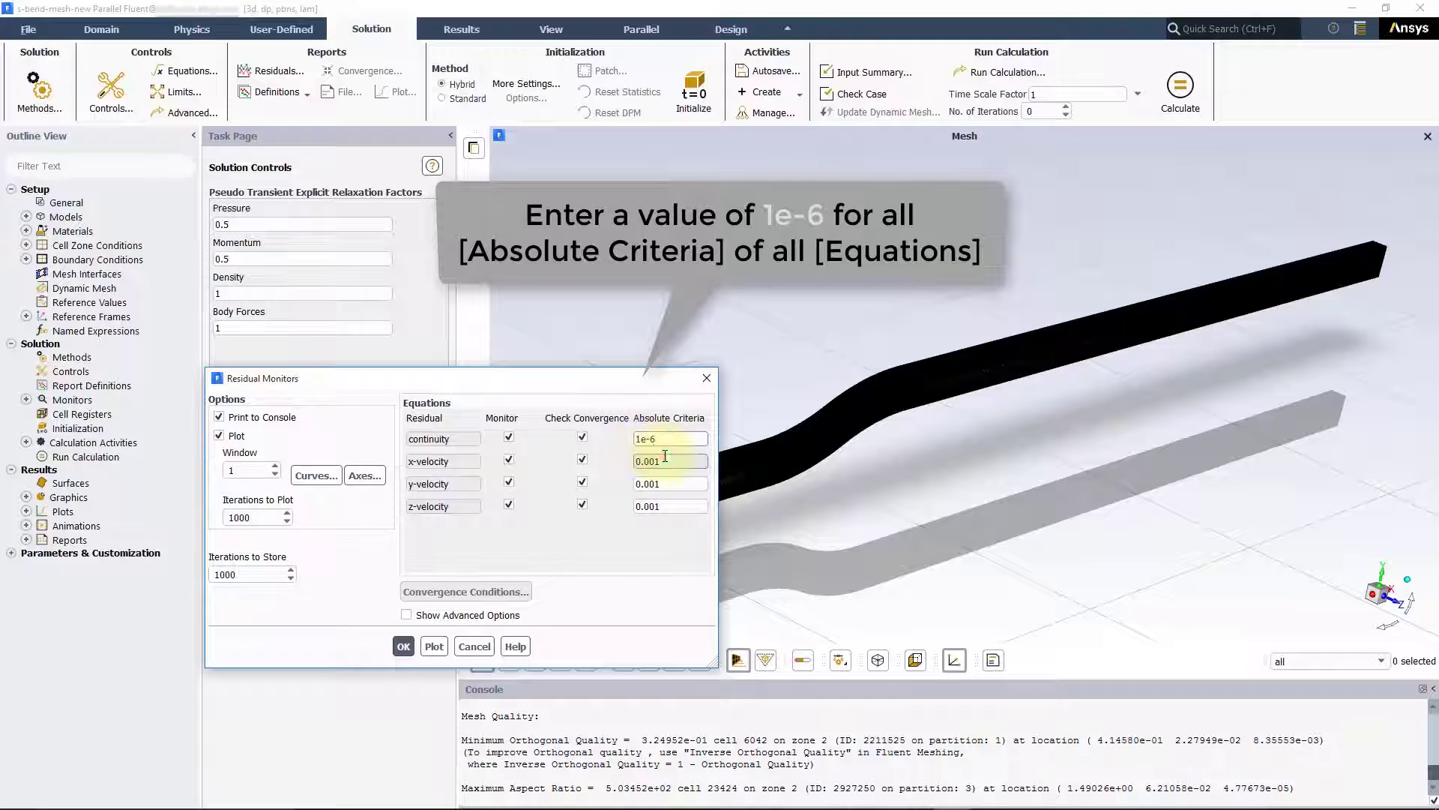
pyautogui.moveTo(673, 461); pyautogui.dragTo(630, 465)
pyautogui.write('1e-')
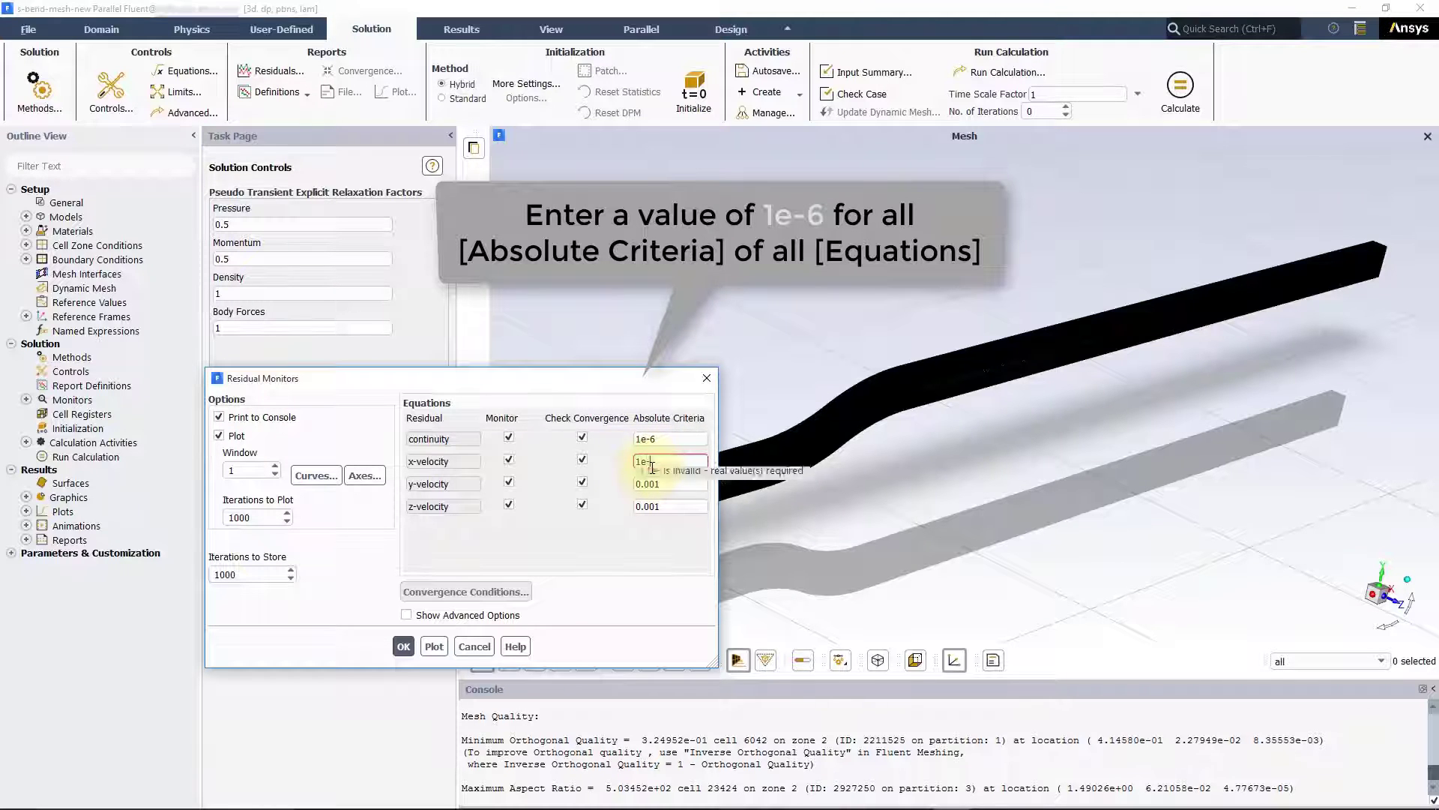
pyautogui.write('6')
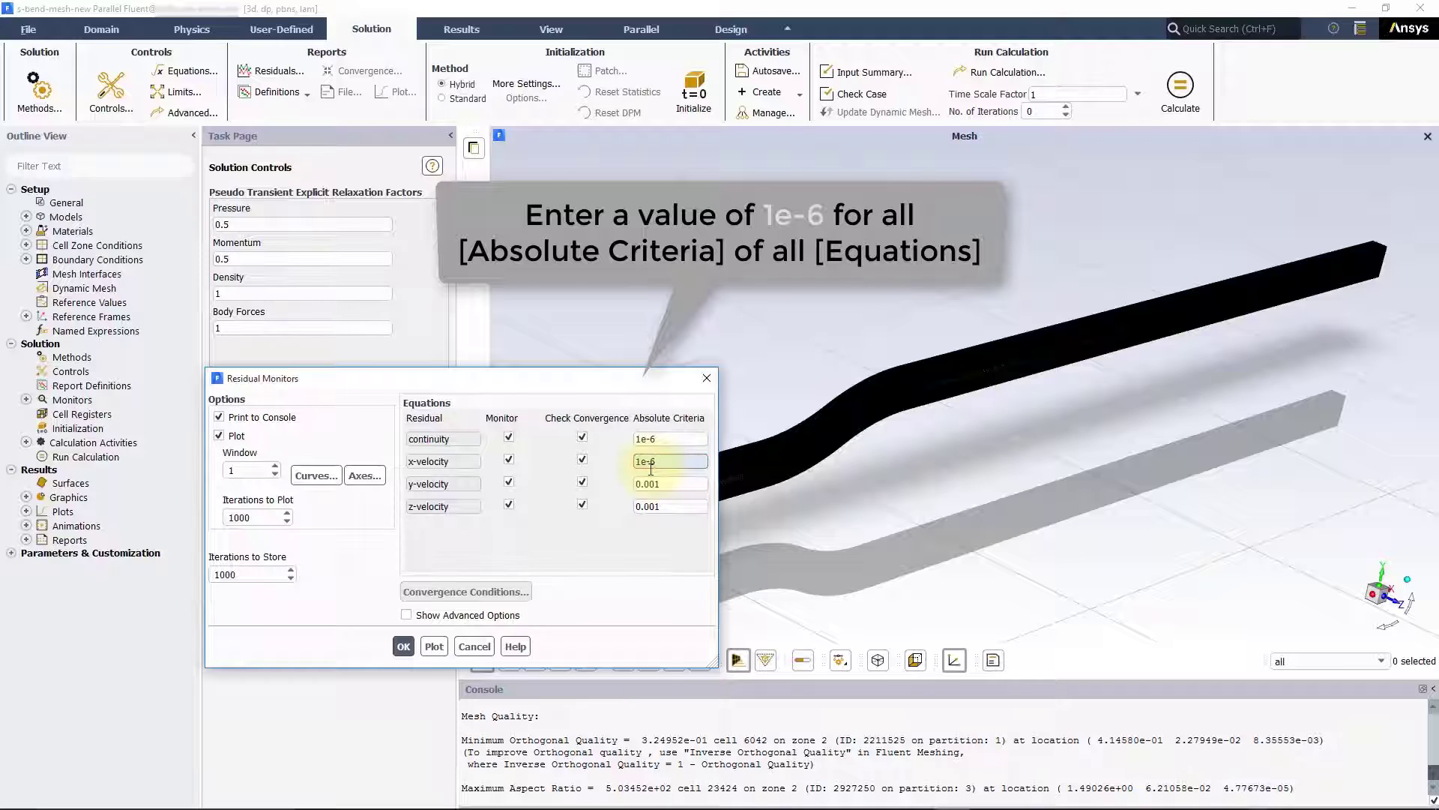
pyautogui.moveTo(666, 483); pyautogui.dragTo(635, 487)
pyautogui.write('1e-6')
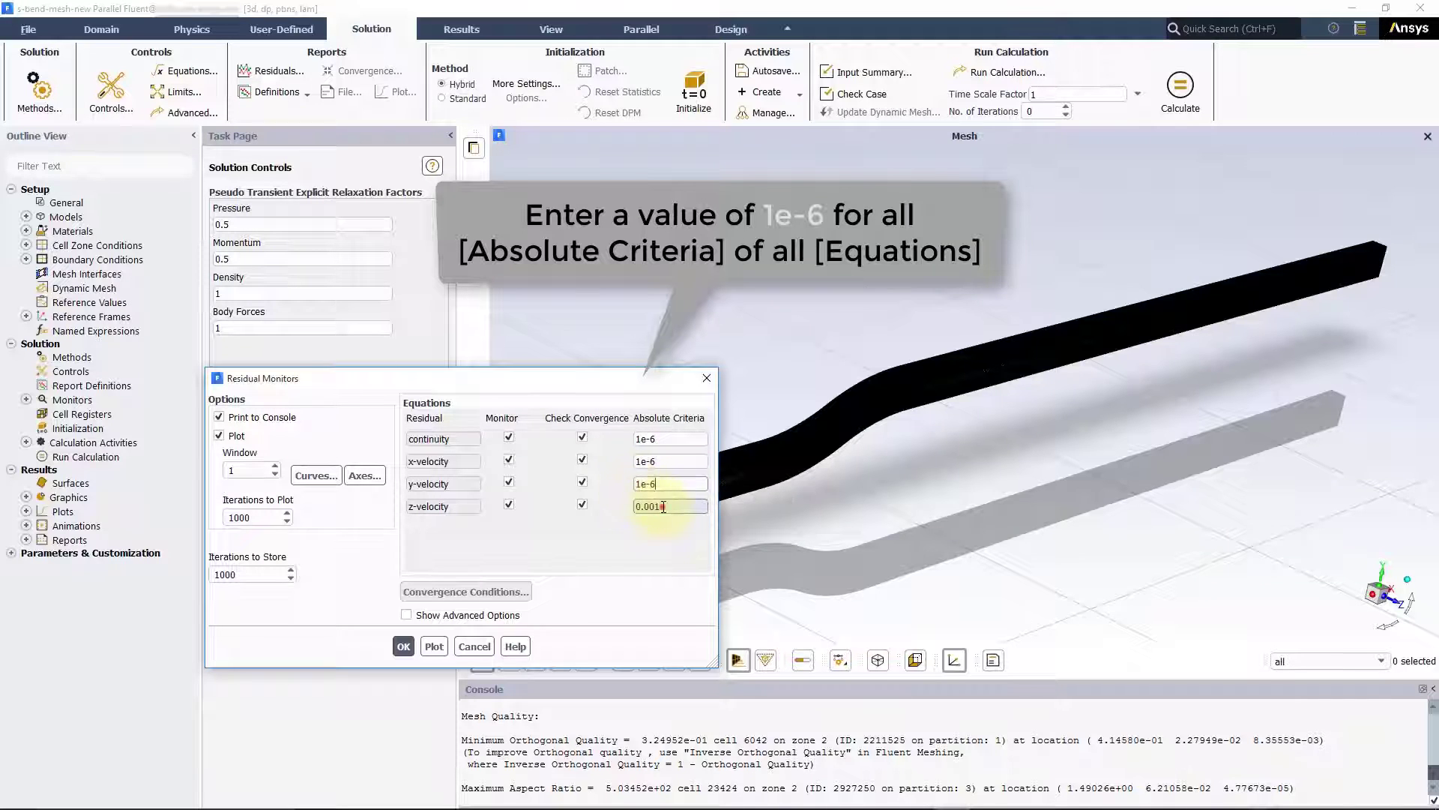
pyautogui.moveTo(663, 506); pyautogui.dragTo(638, 508)
pyautogui.write('1e-6')
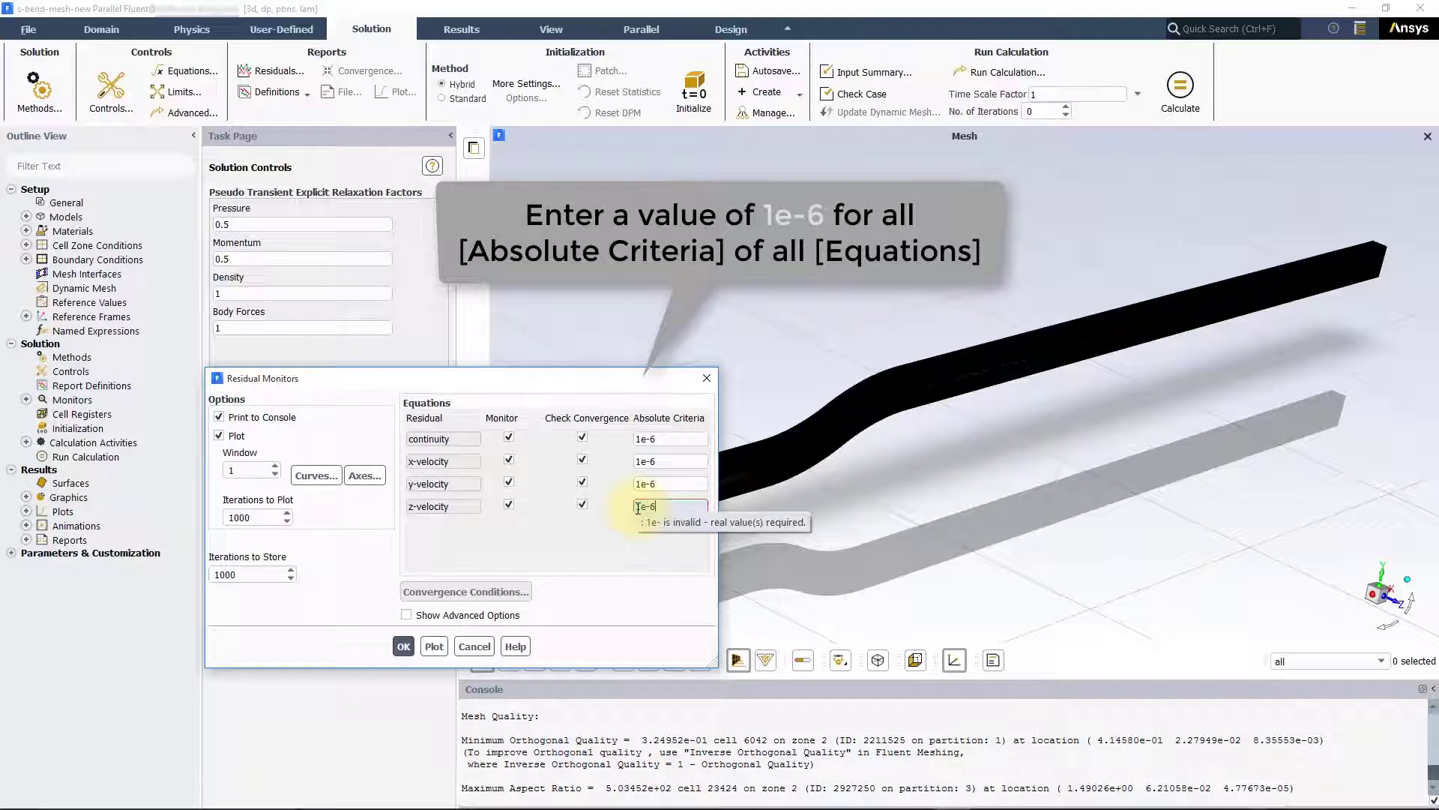
pyautogui.click(405, 647)
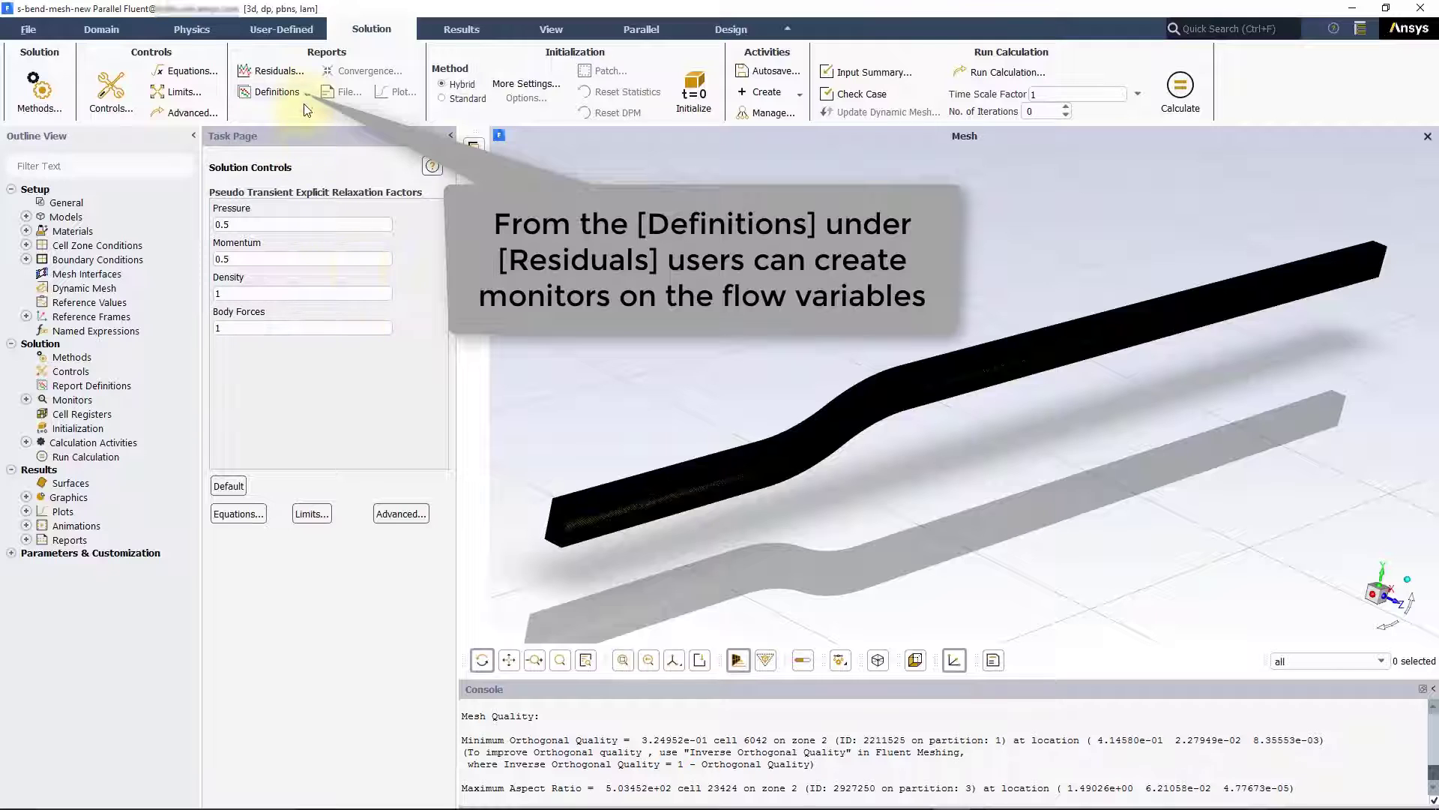
# Create a new mass-average volume report definition and name it avg-v
pyautogui.click(303, 95)
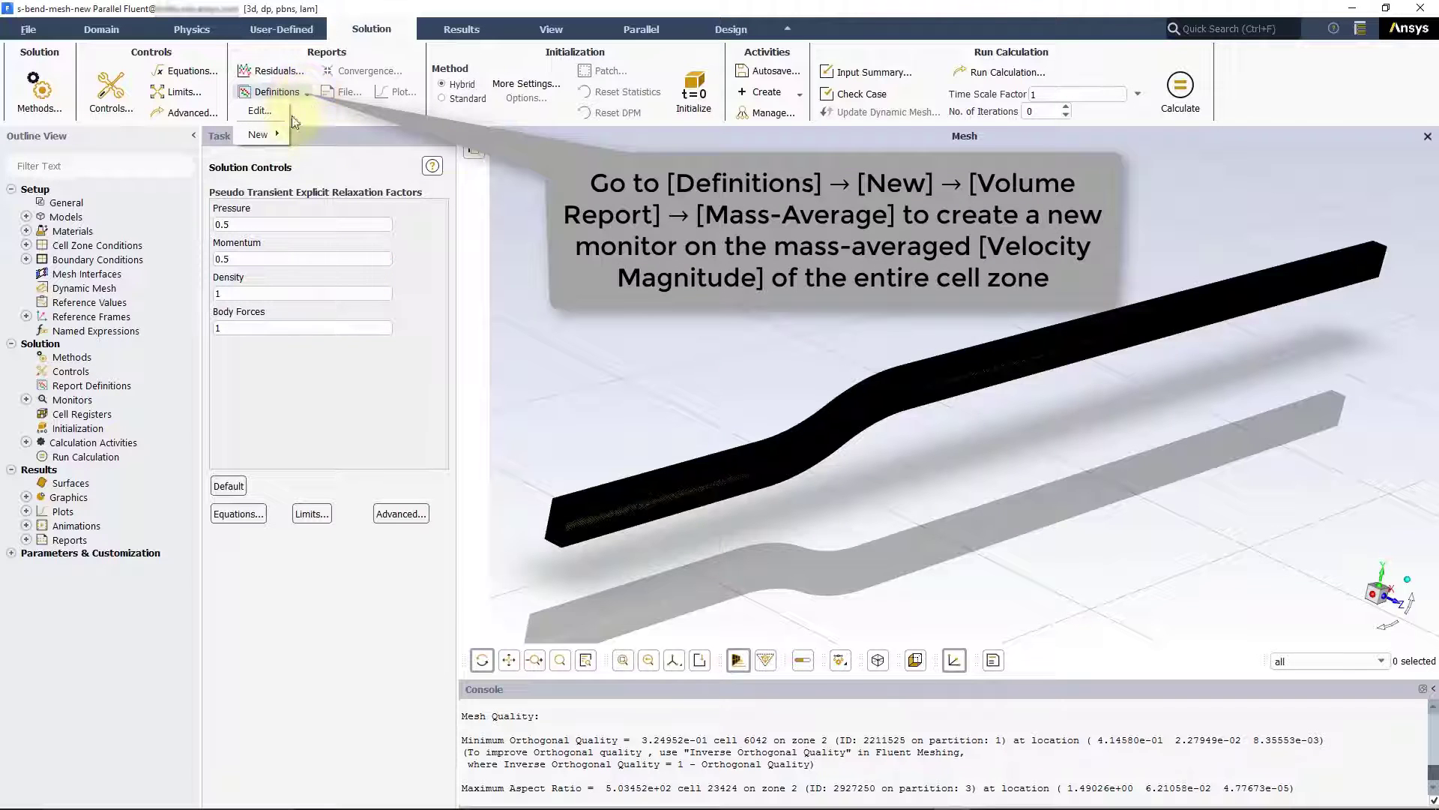
pyautogui.click(262, 135)
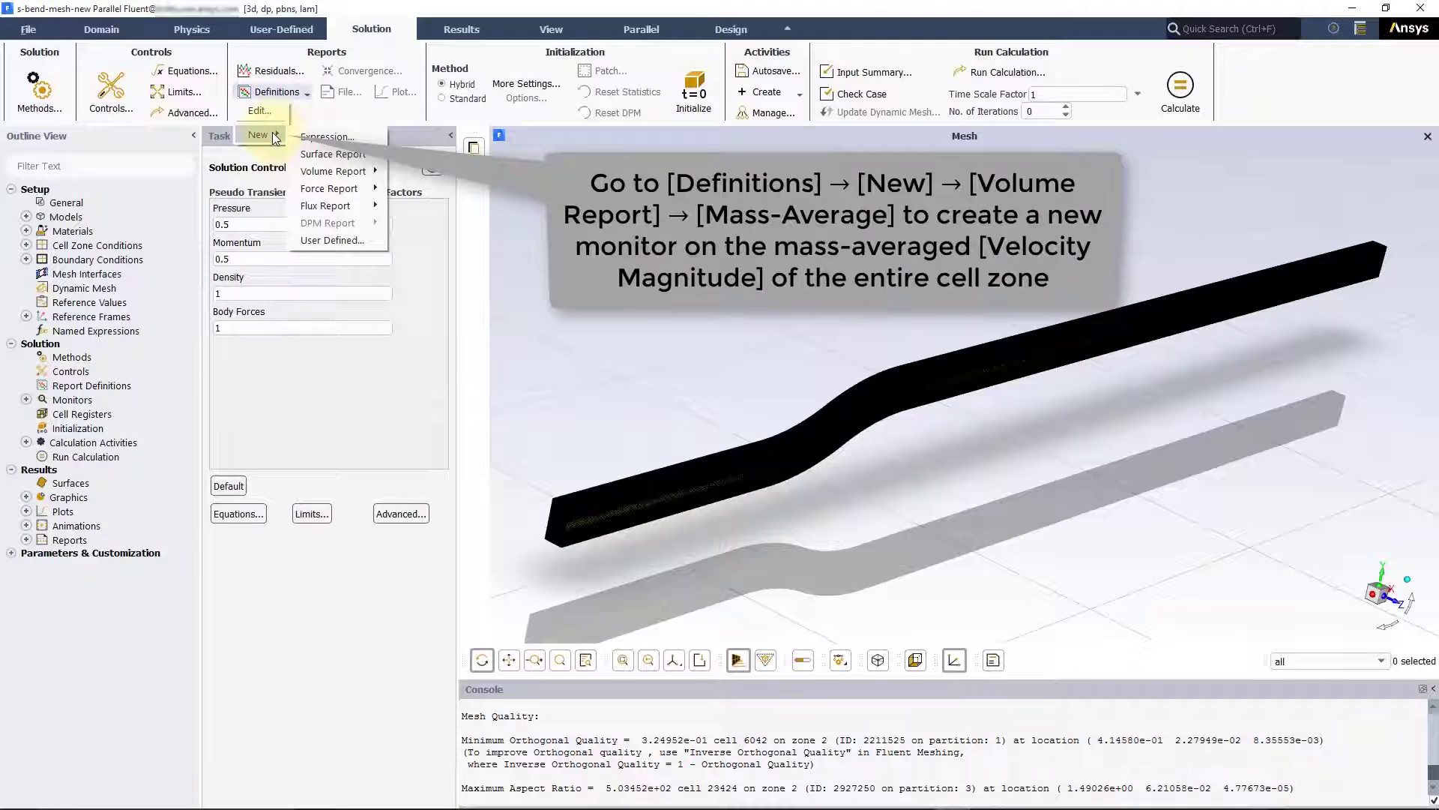
pyautogui.moveTo(340, 169)
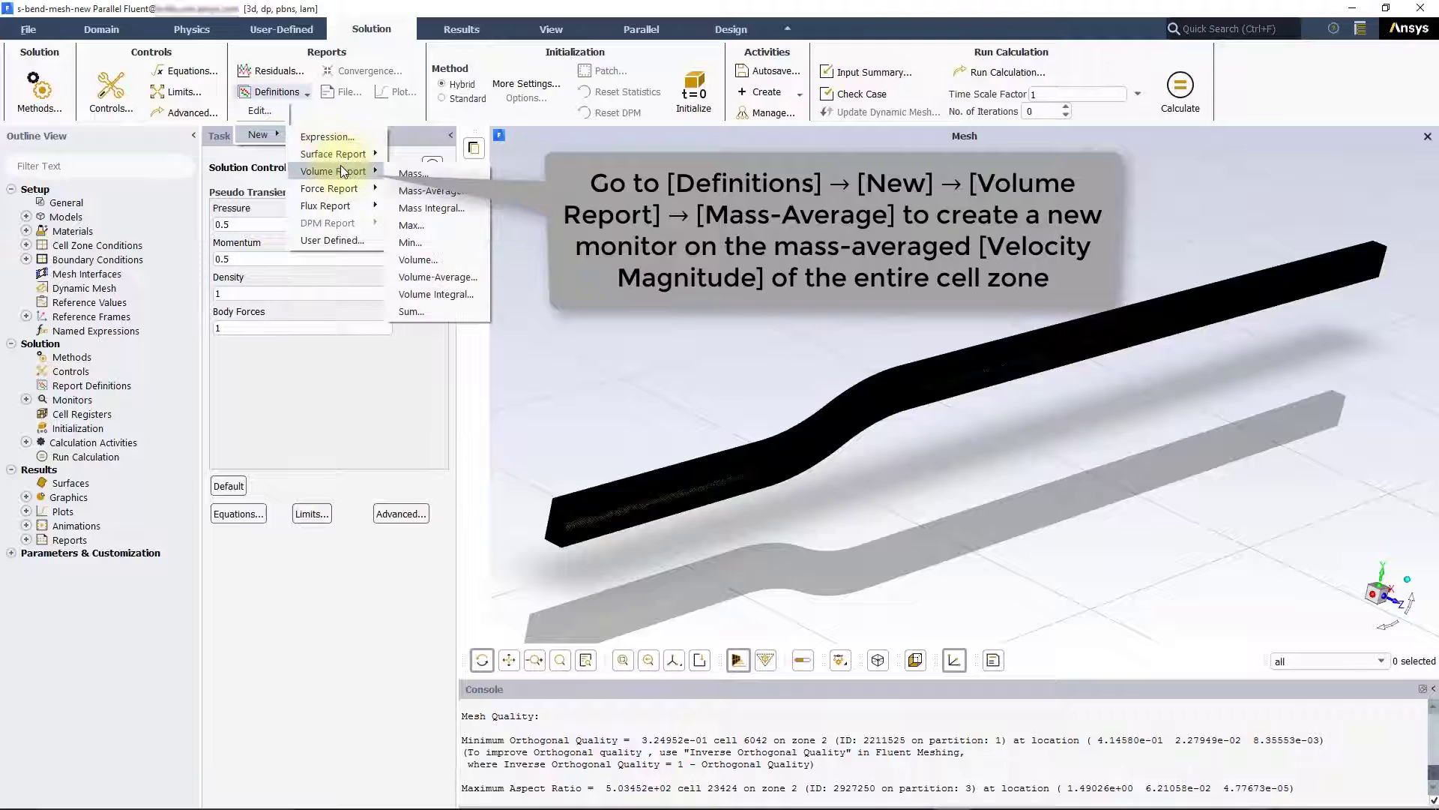
pyautogui.click(429, 191)
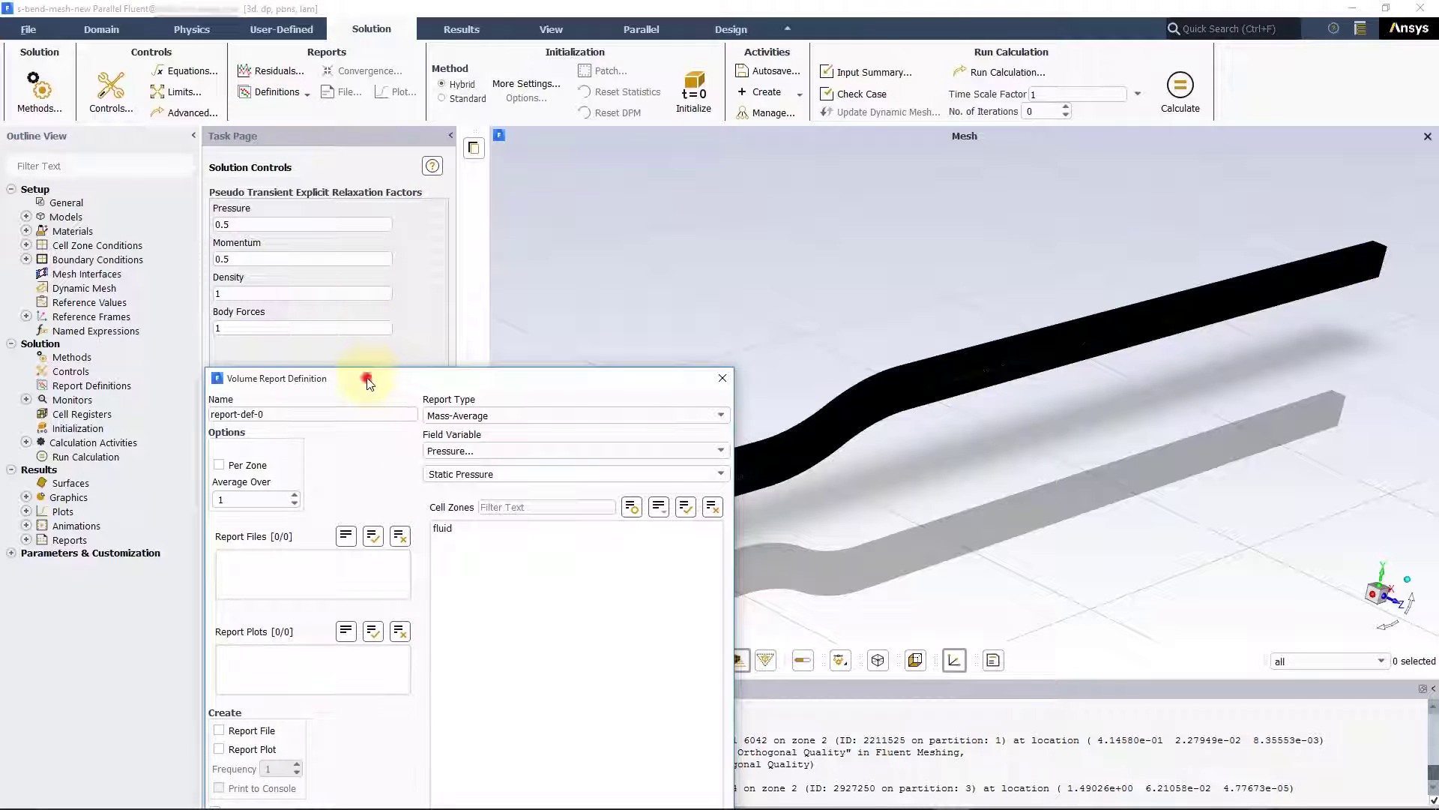
pyautogui.moveTo(366, 382); pyautogui.dragTo(374, 208)
pyautogui.doubleClick(315, 236)
pyautogui.write('a')
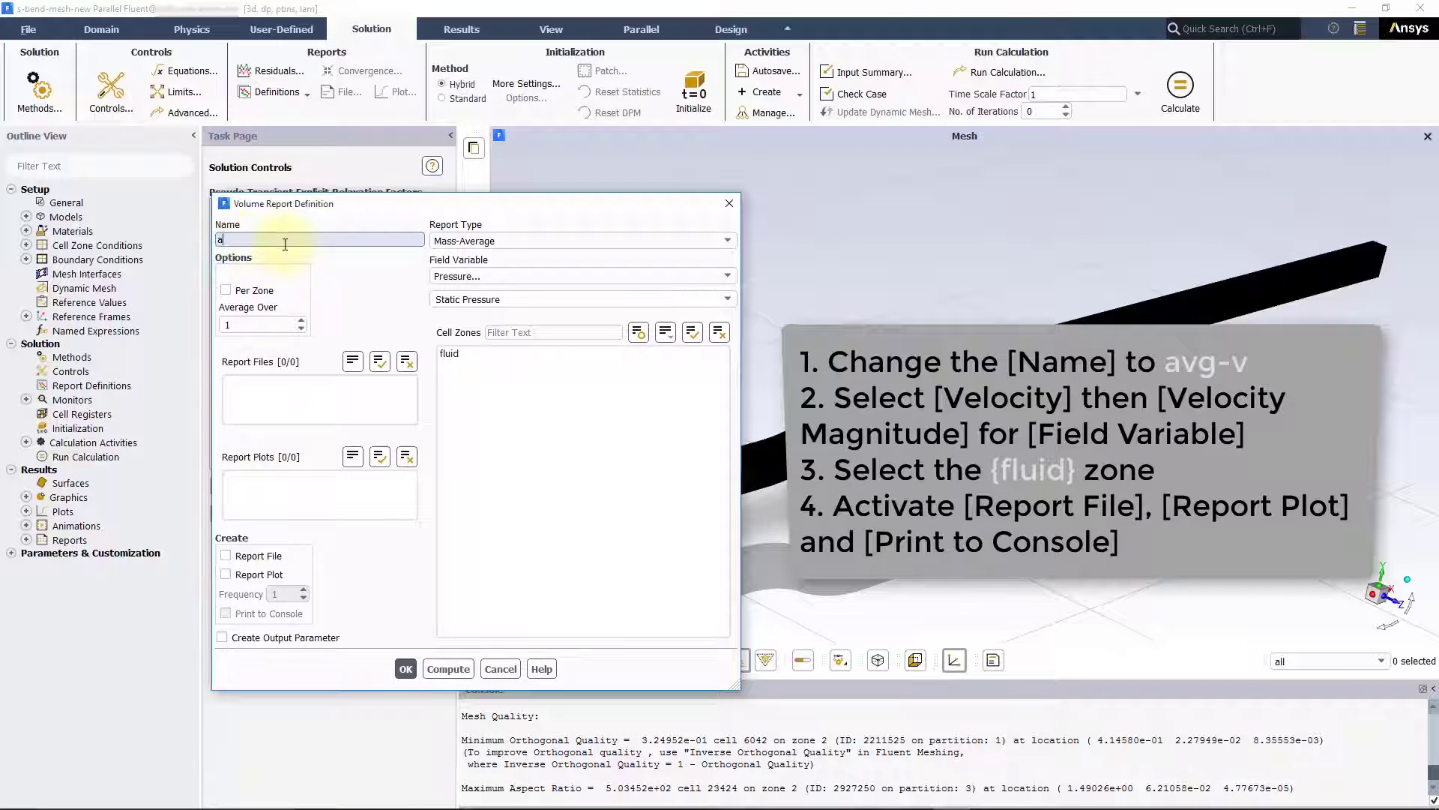
pyautogui.write('vg-v')
# Have avg-v report Velocity Magnitude on the fluid zone, with report file, report plot and console printing enabled, and accept the definition
pyautogui.click(726, 276)
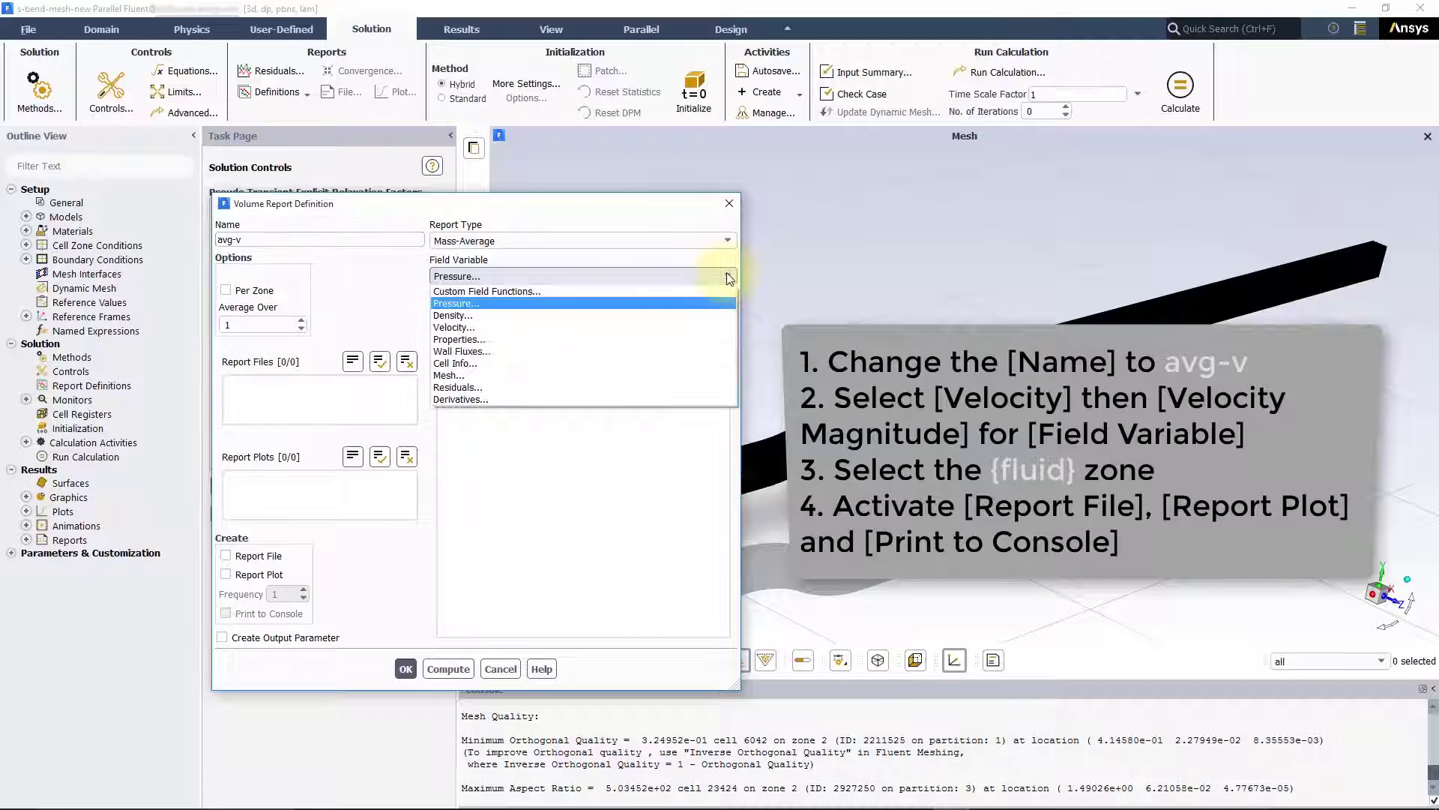
pyautogui.click(583, 328)
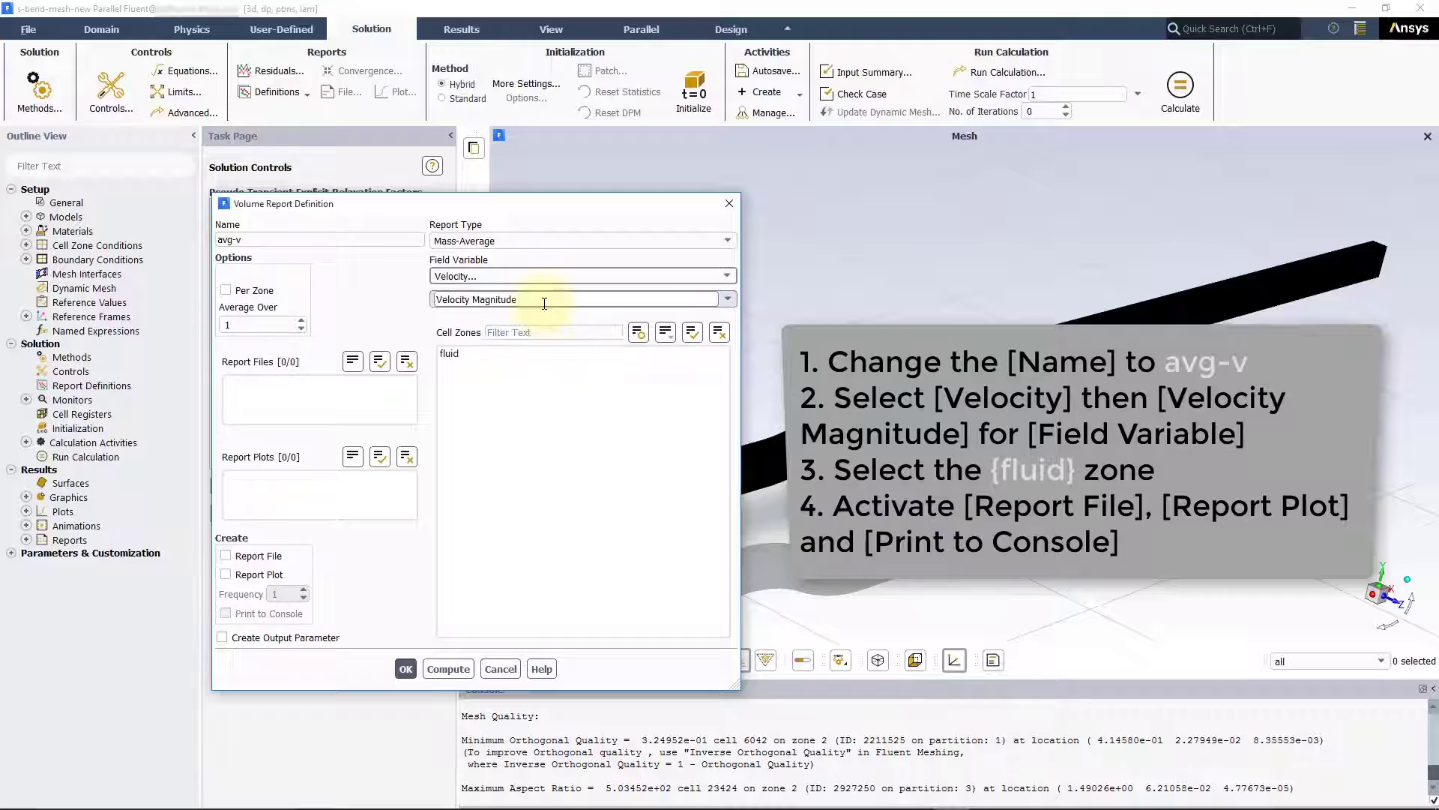
pyautogui.click(487, 354)
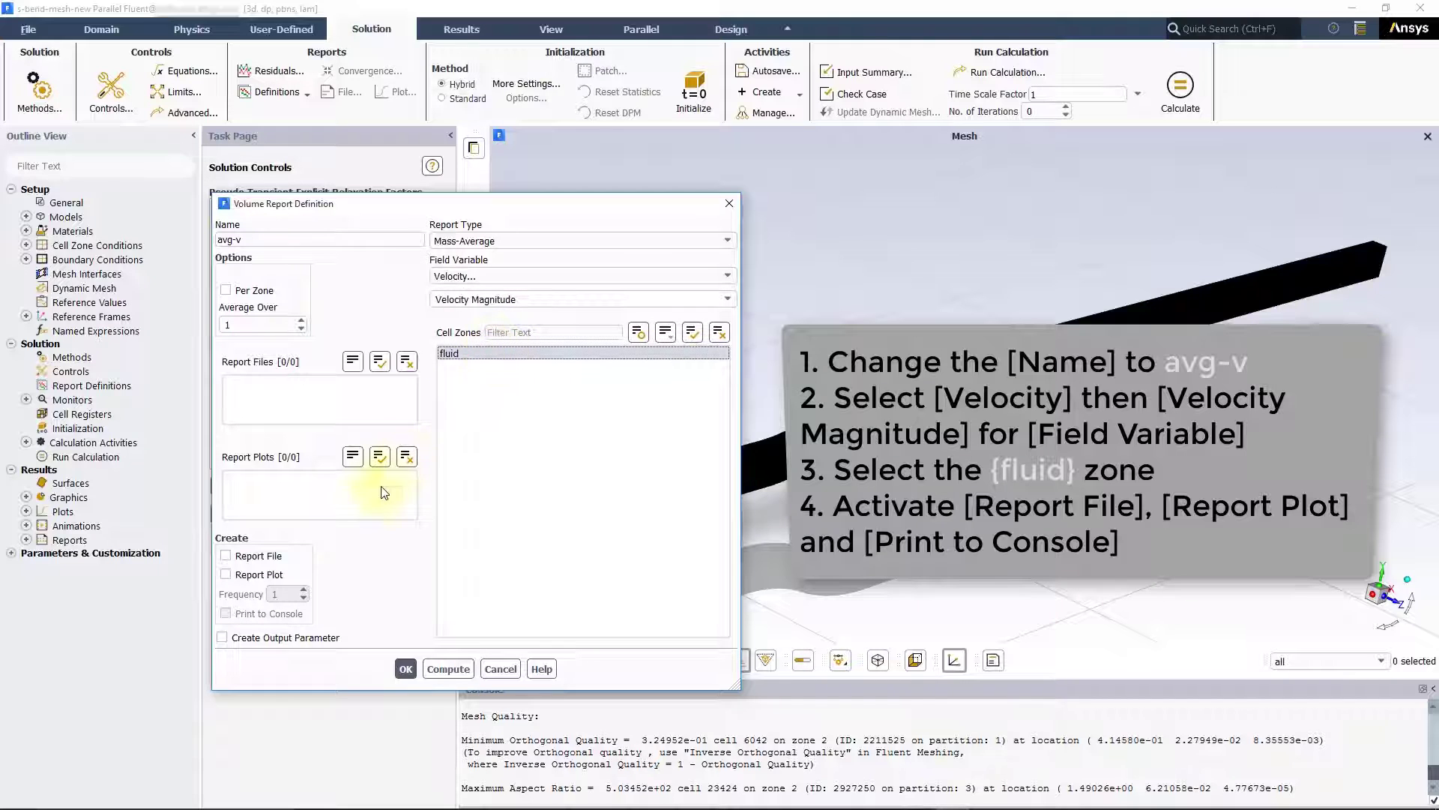
pyautogui.click(255, 555)
pyautogui.click(254, 574)
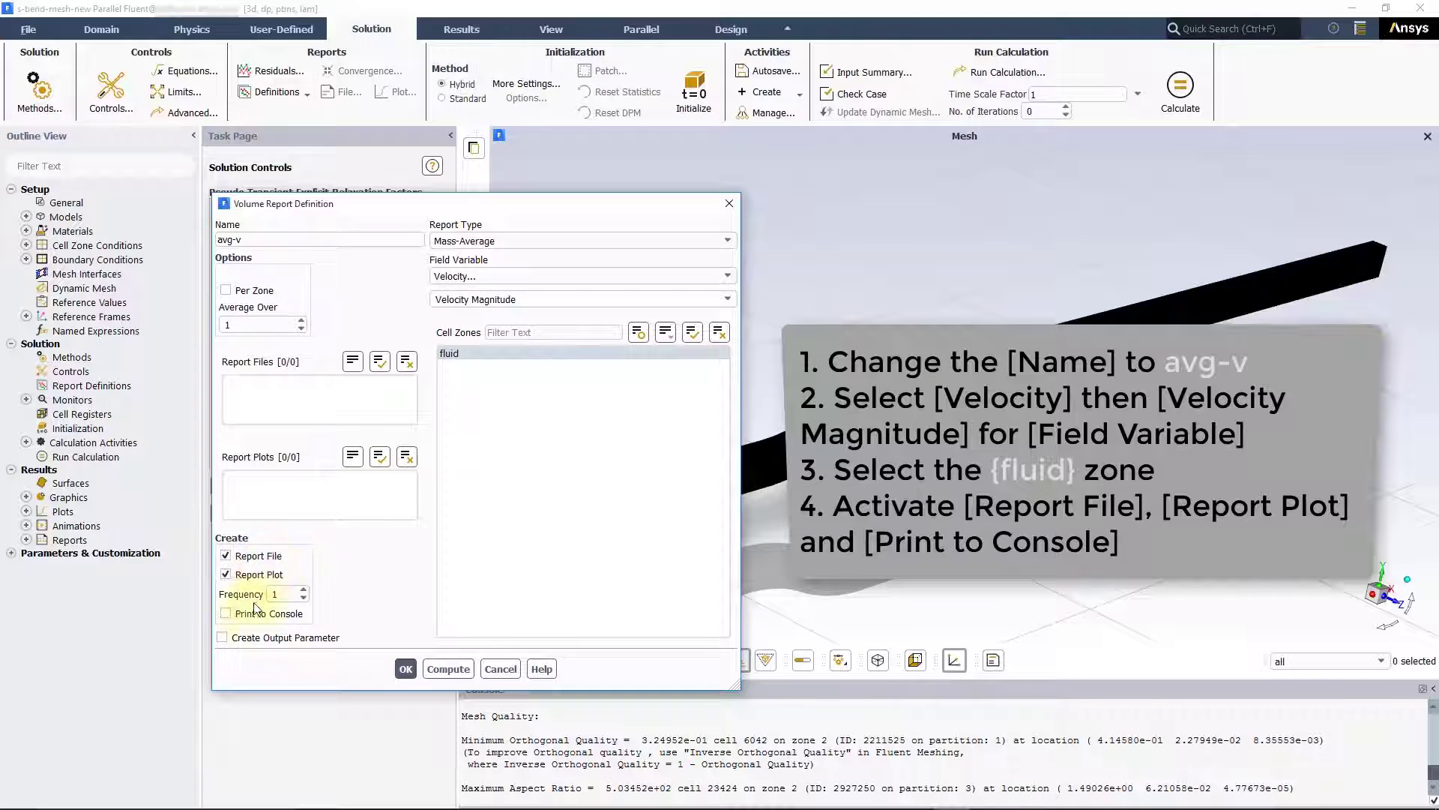
pyautogui.click(255, 611)
pyautogui.click(399, 667)
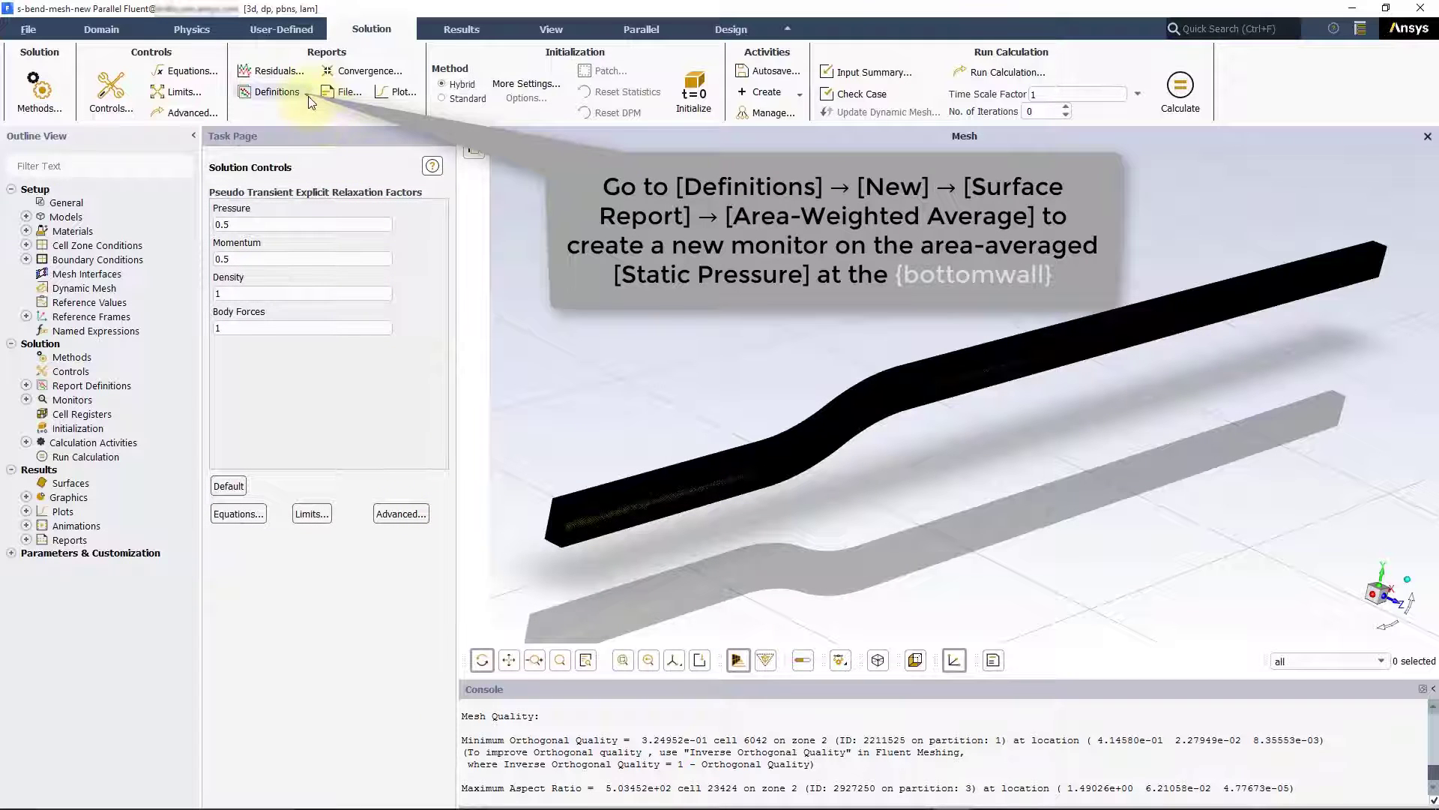
# Create a new area-weighted average surface report definition and name it ps-bottom
pyautogui.click(308, 98)
pyautogui.moveTo(277, 138)
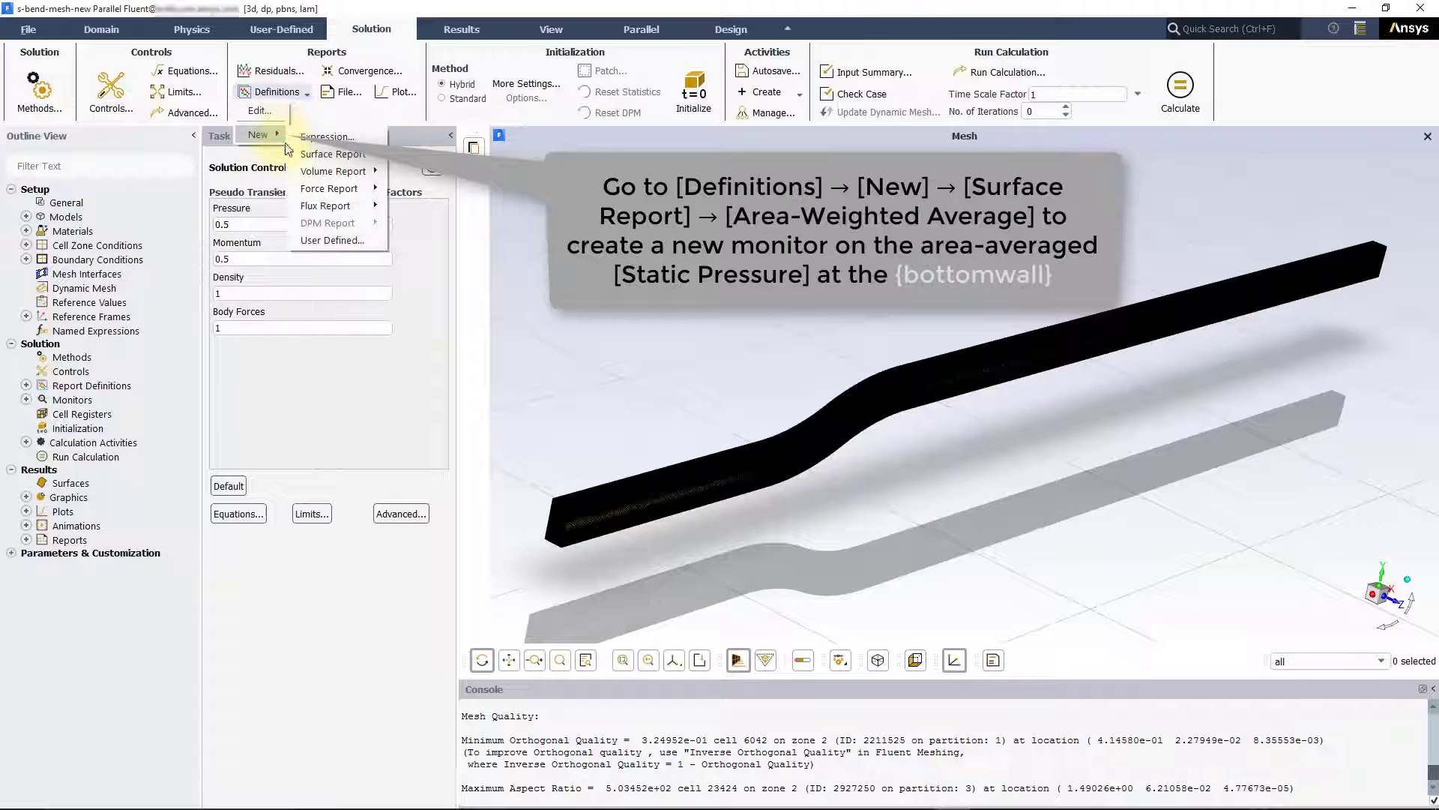
pyautogui.moveTo(372, 153)
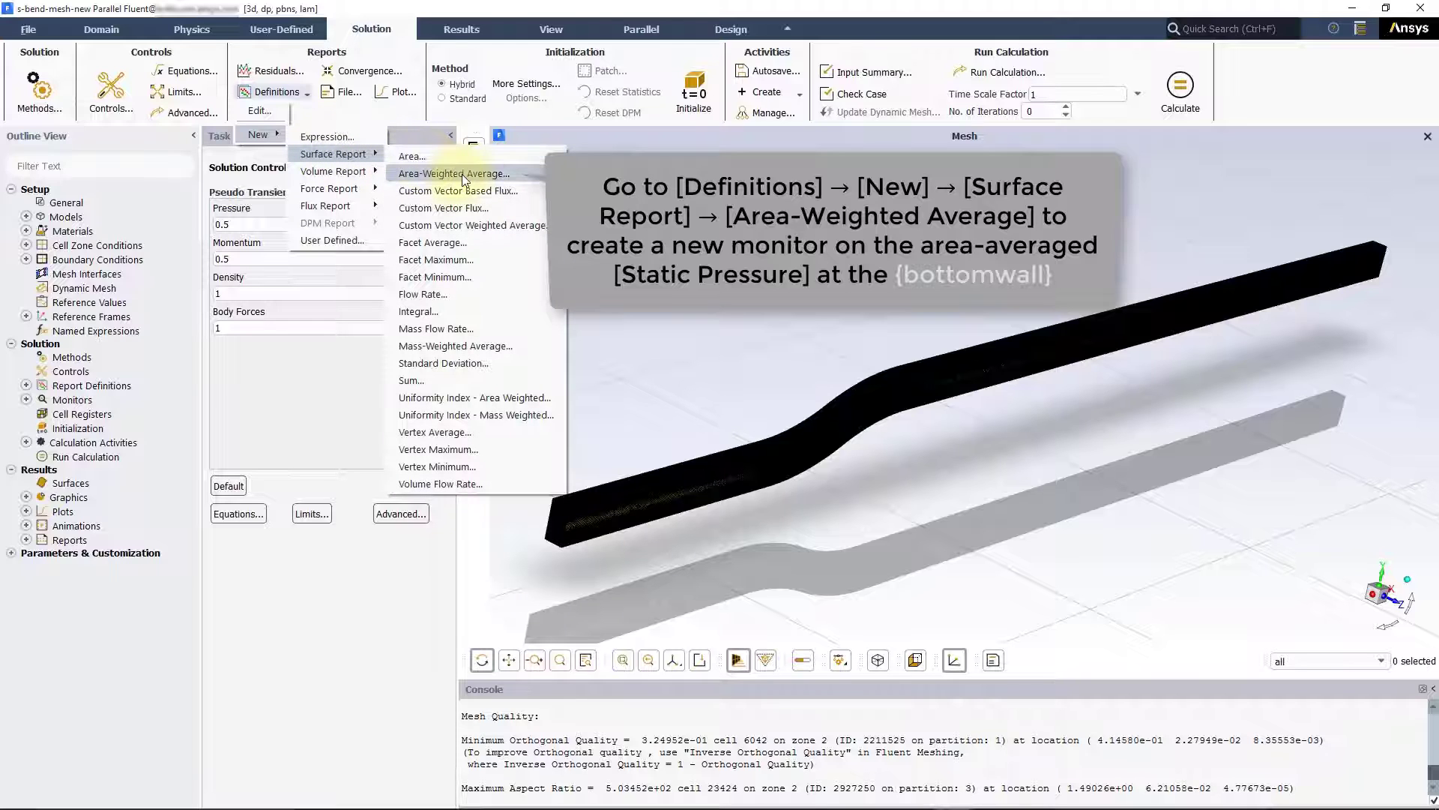
pyautogui.click(514, 174)
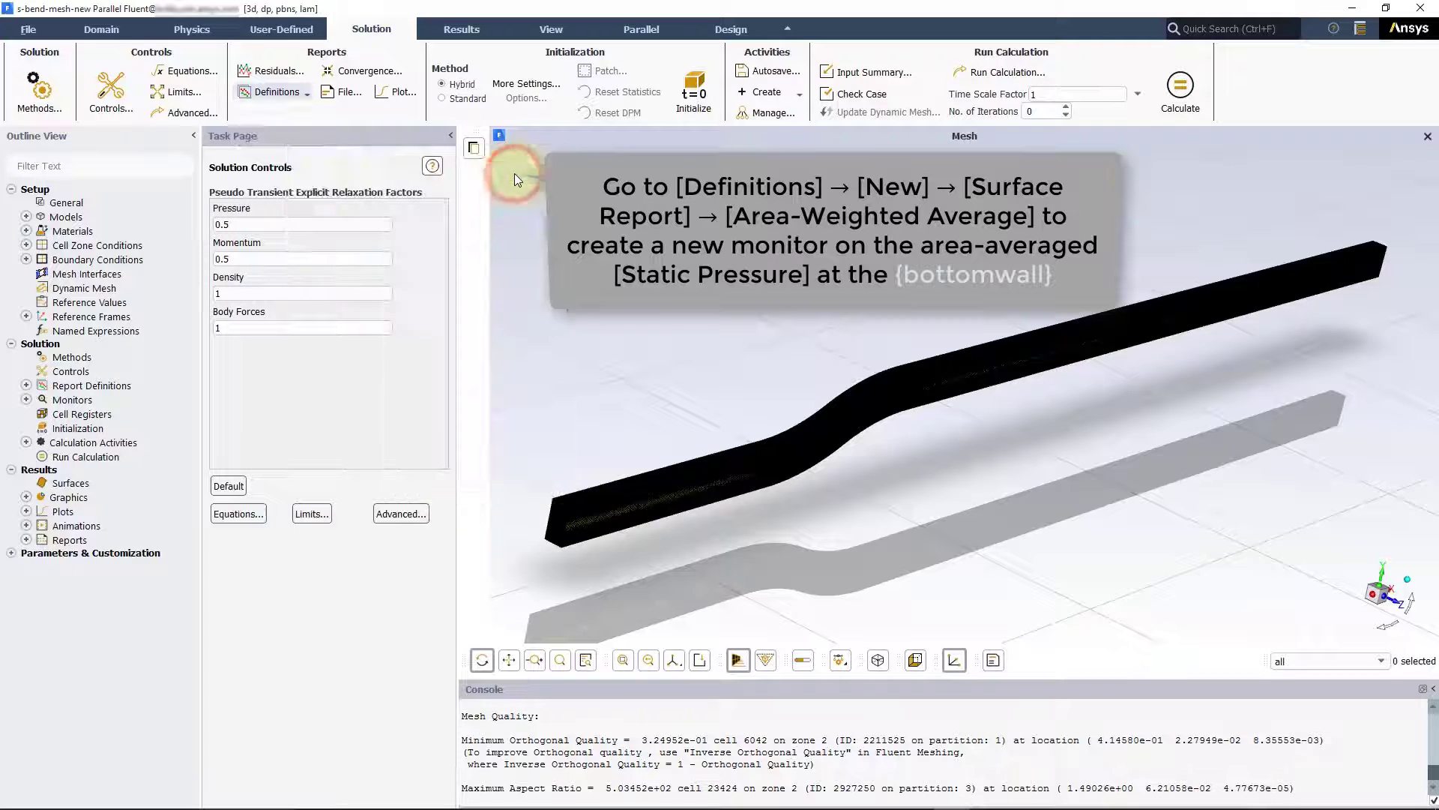
pyautogui.moveTo(404, 378); pyautogui.dragTo(419, 177)
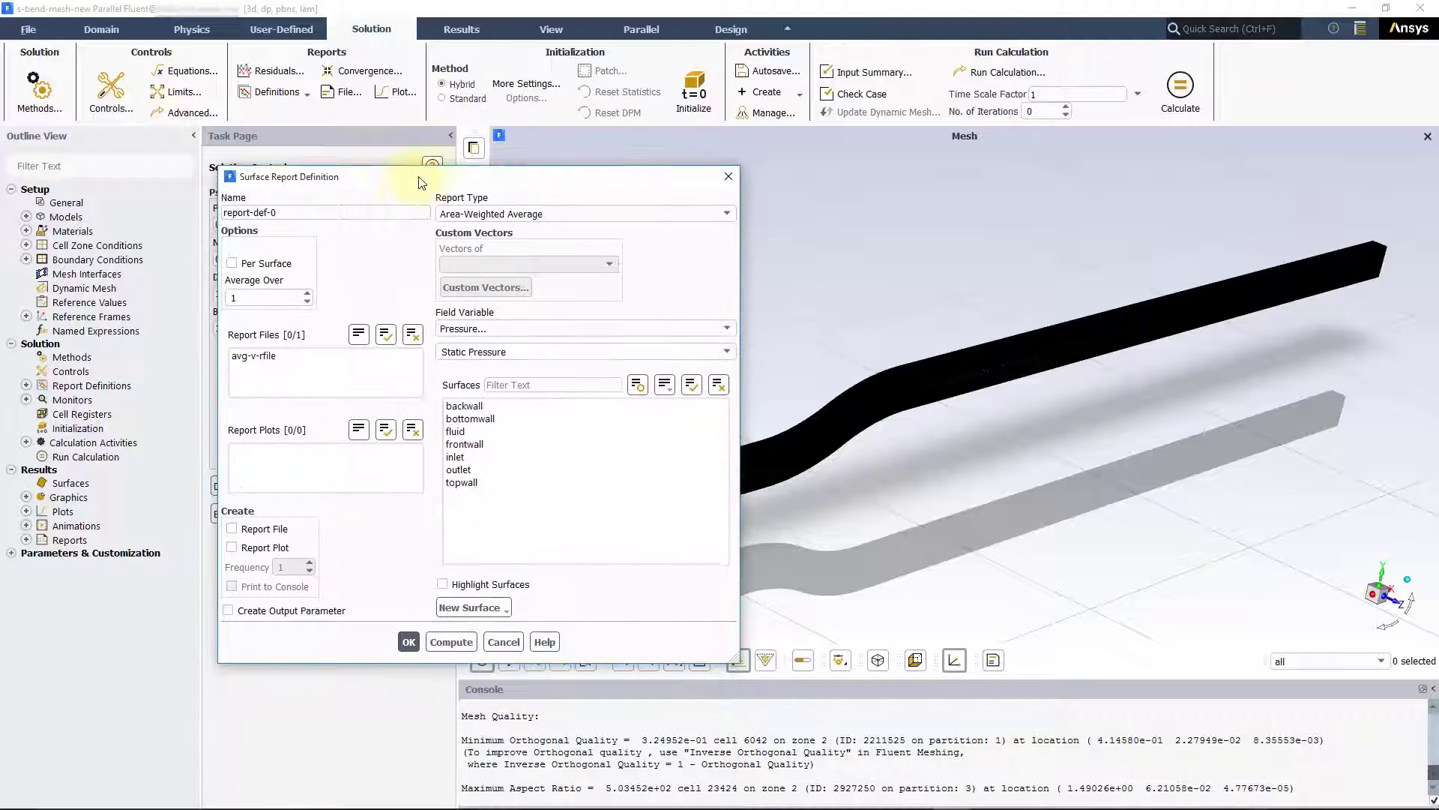
pyautogui.moveTo(322, 212); pyautogui.dragTo(222, 214)
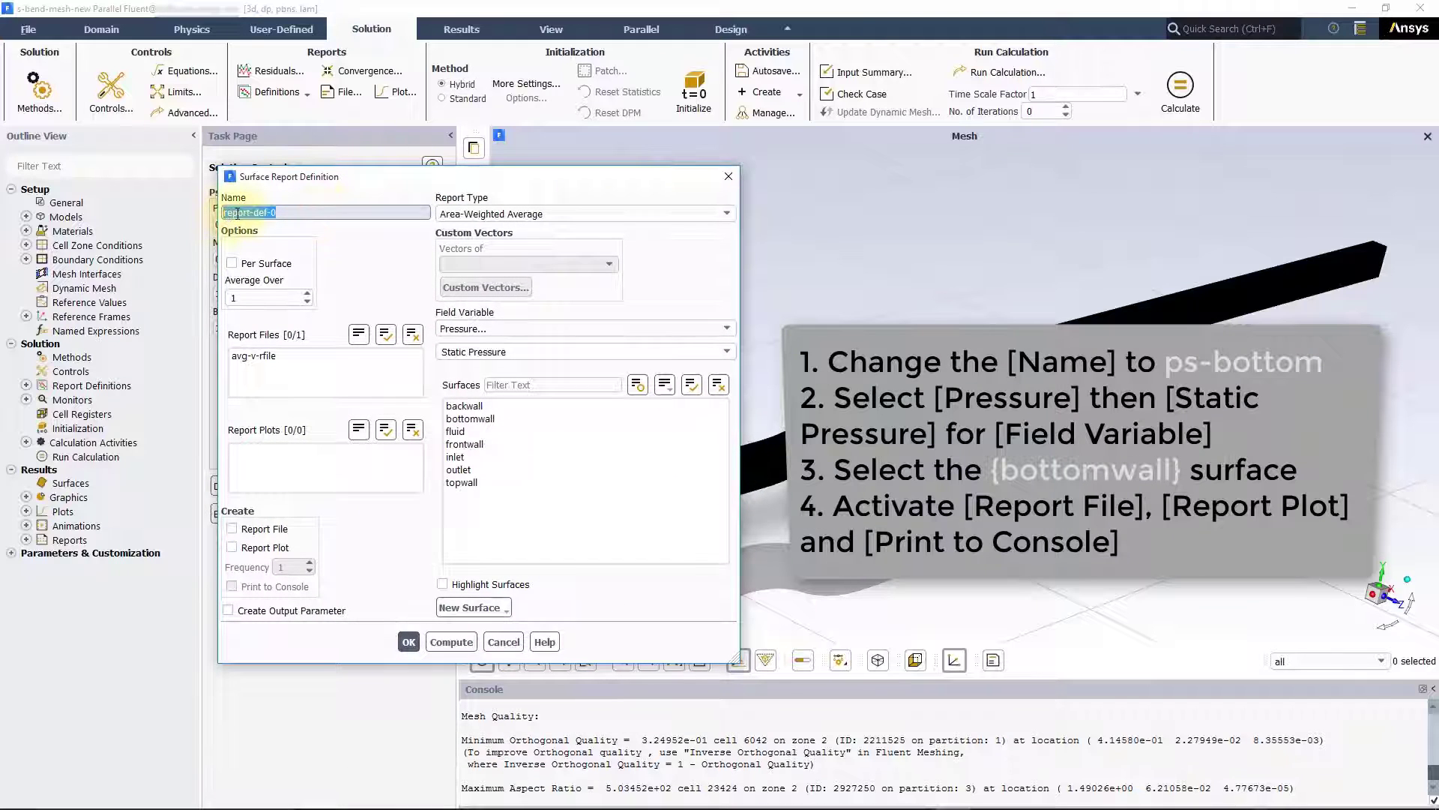
pyautogui.write('ps-bottom')
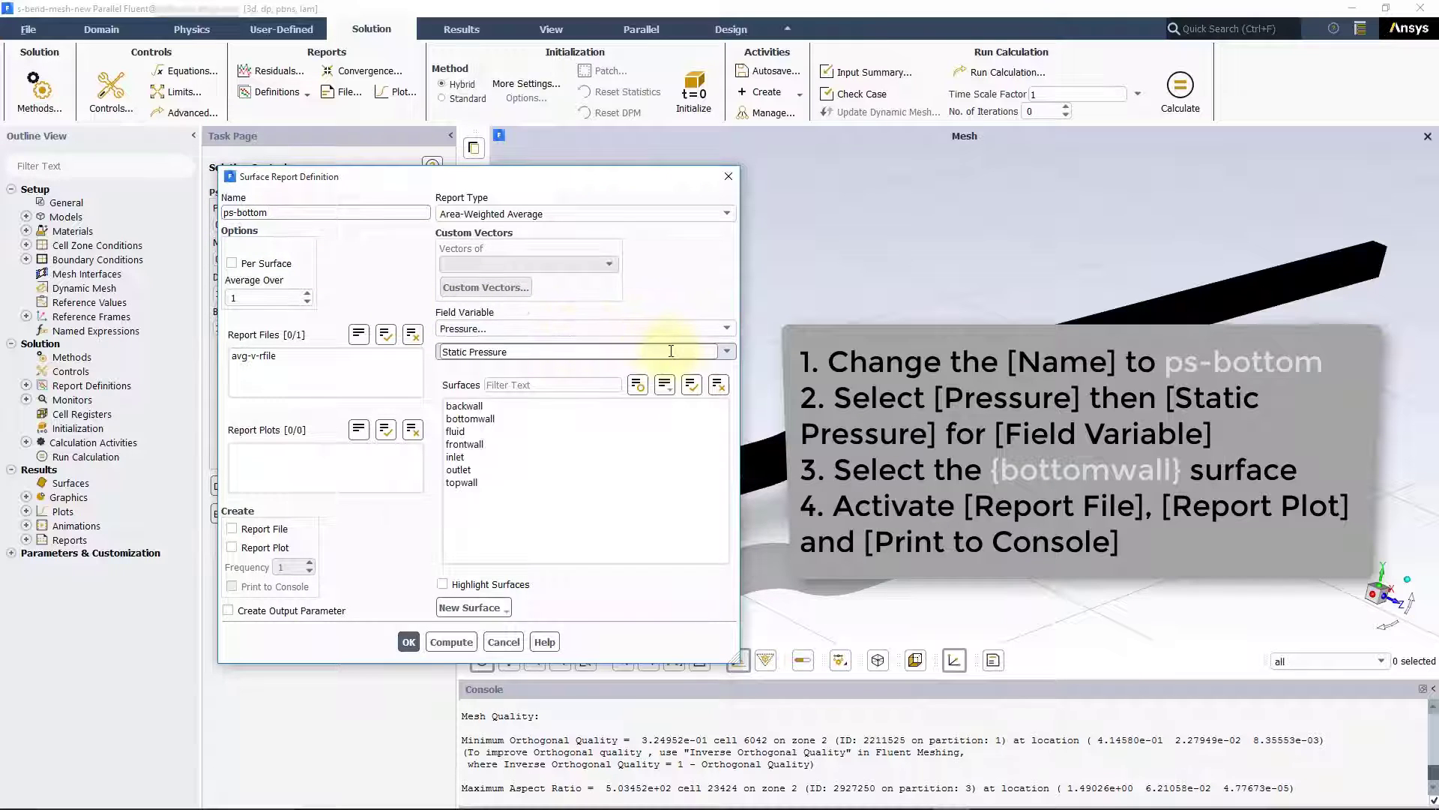
# Have ps-bottom report on the bottomwall surface, with report file, report plot and console printing enabled, and accept the definition
pyautogui.click(512, 418)
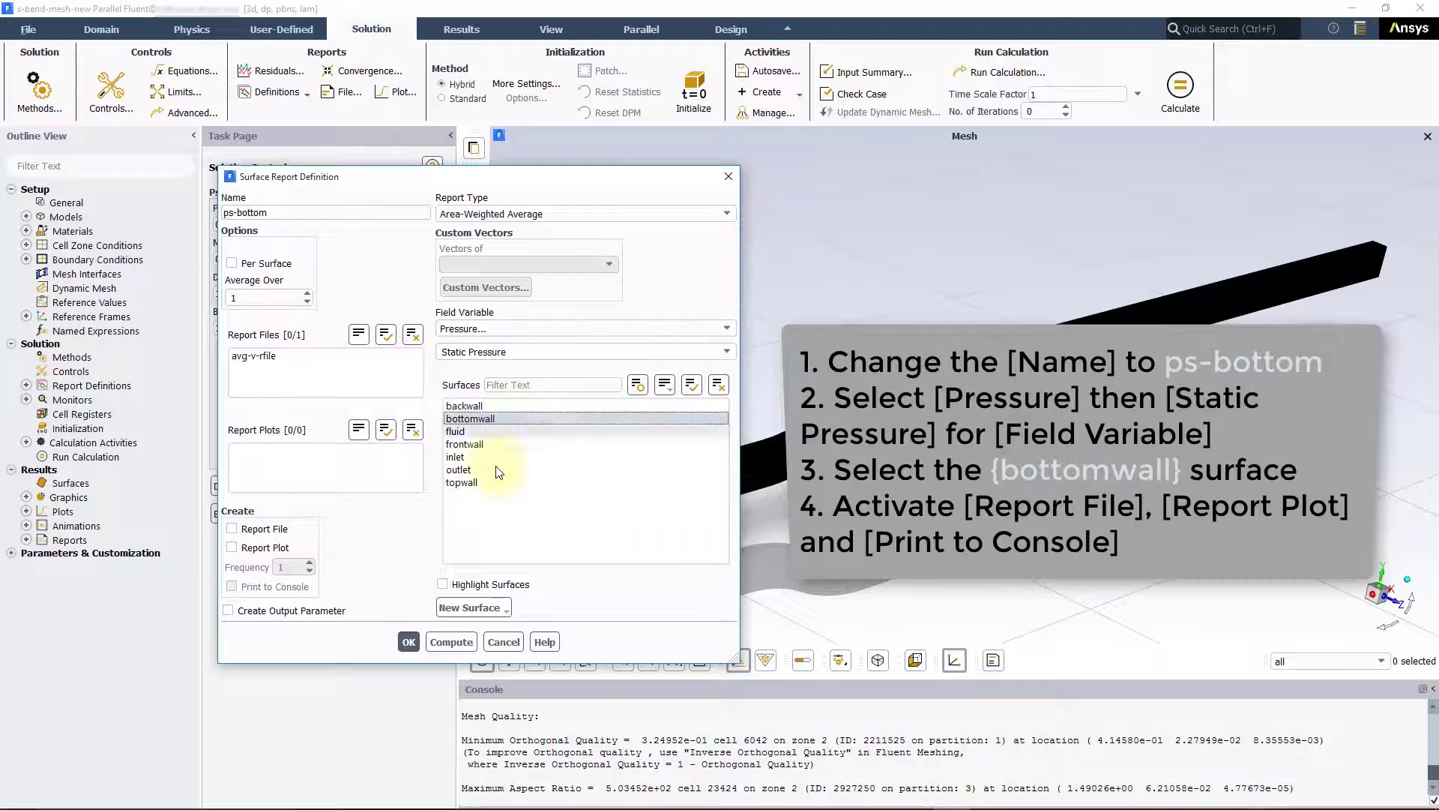
pyautogui.click(255, 529)
pyautogui.click(258, 547)
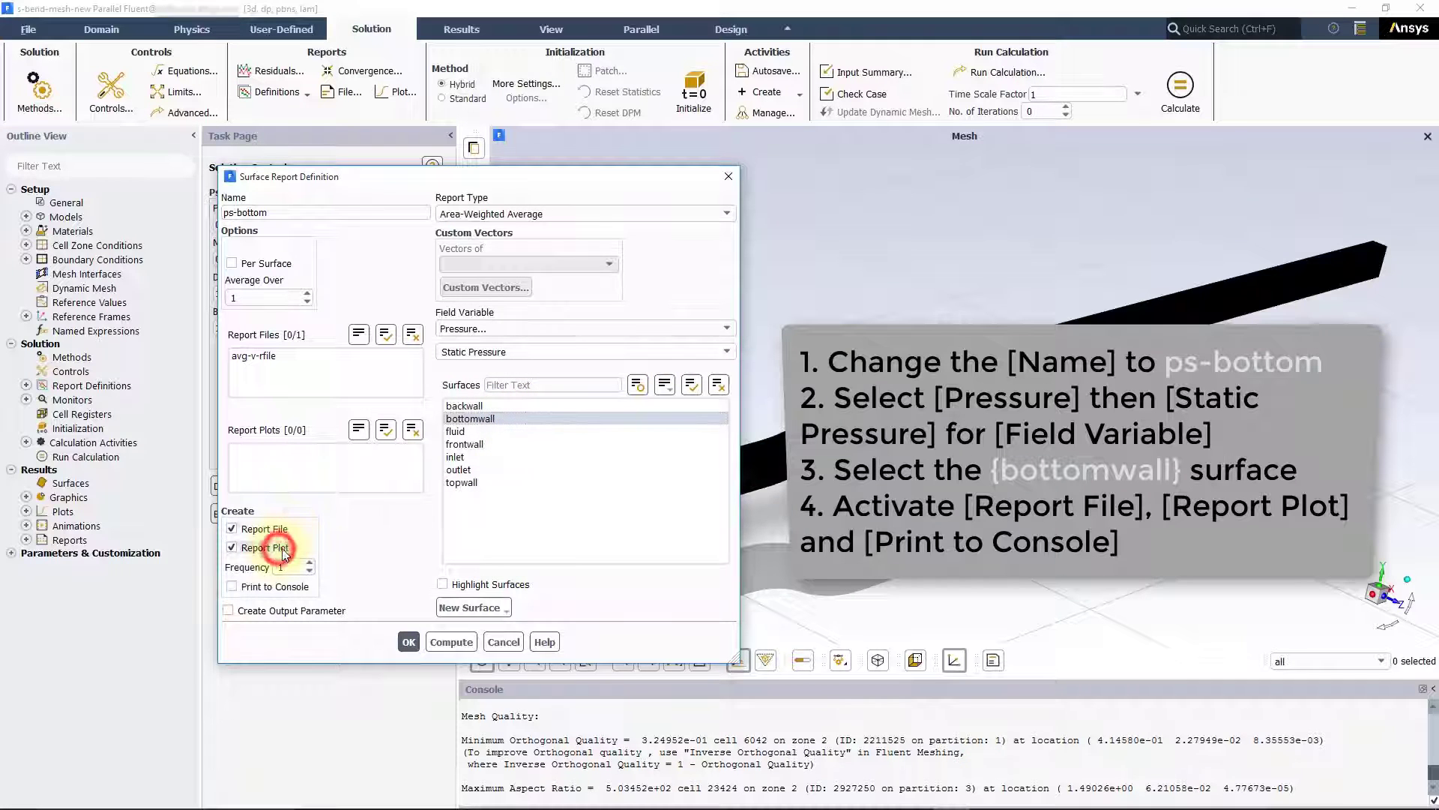
pyautogui.click(238, 587)
pyautogui.click(409, 642)
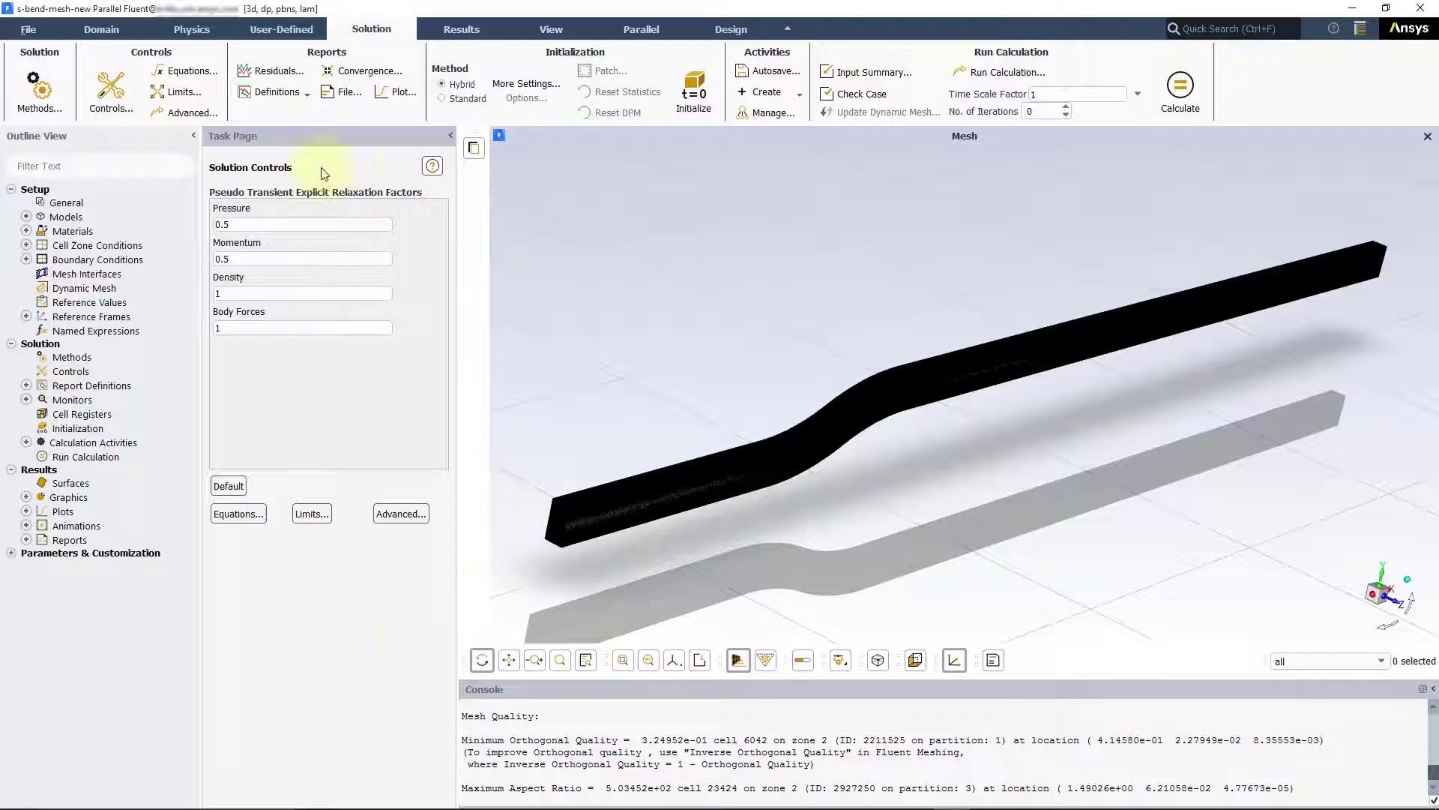
# Create another area-weighted average surface report definition and name it pt-inlet
pyautogui.click(306, 93)
pyautogui.moveTo(282, 135)
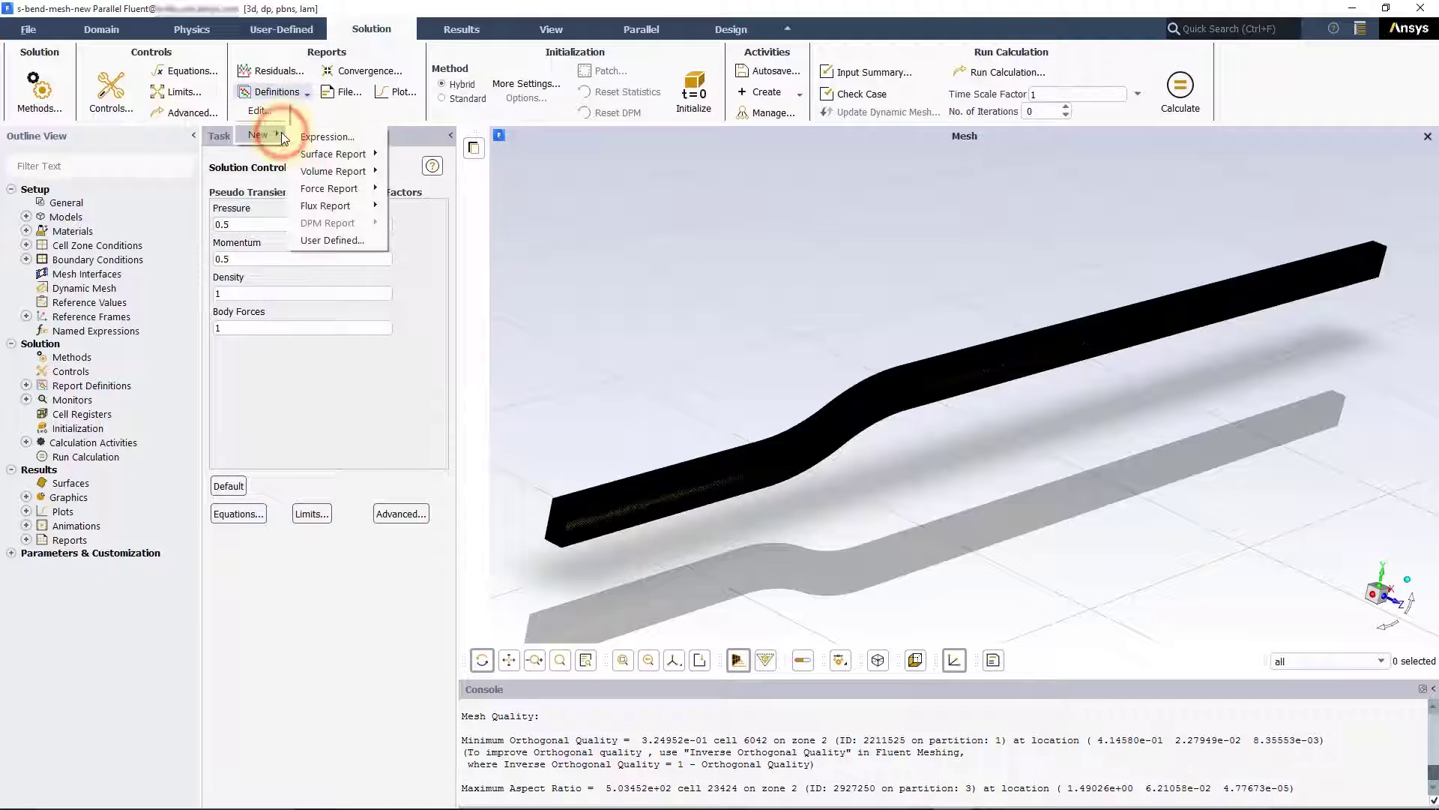
pyautogui.moveTo(373, 153)
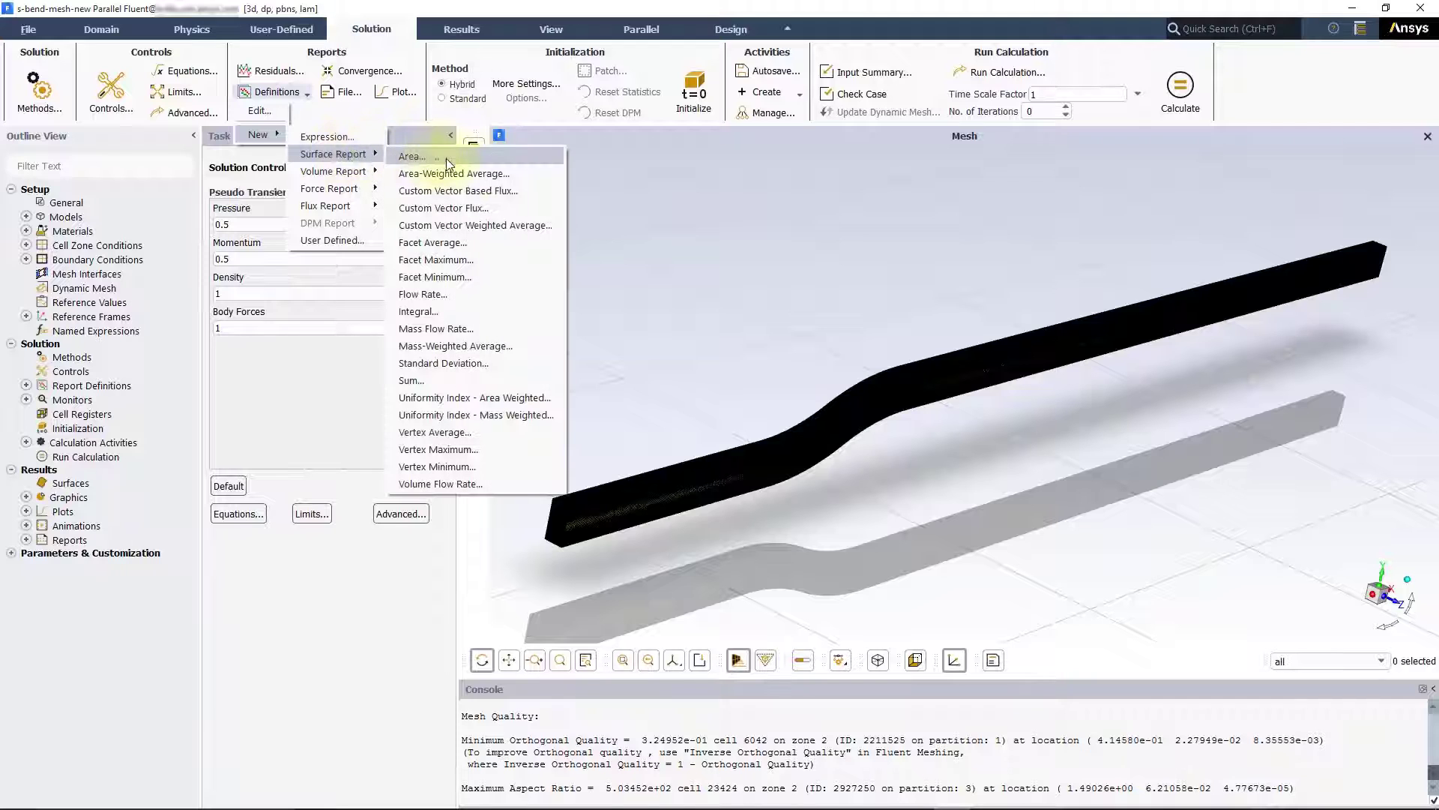
pyautogui.click(532, 174)
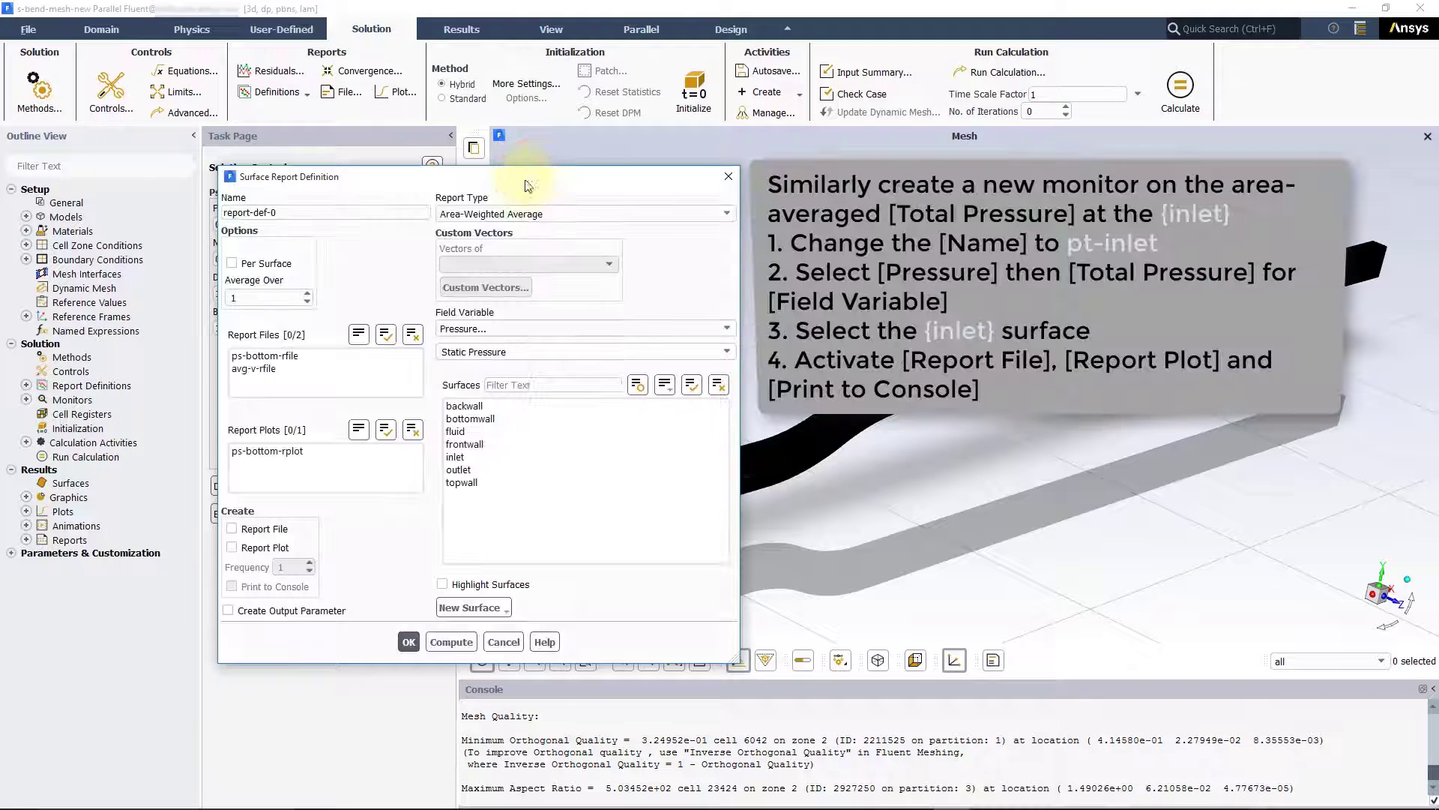
pyautogui.moveTo(315, 215); pyautogui.dragTo(225, 215)
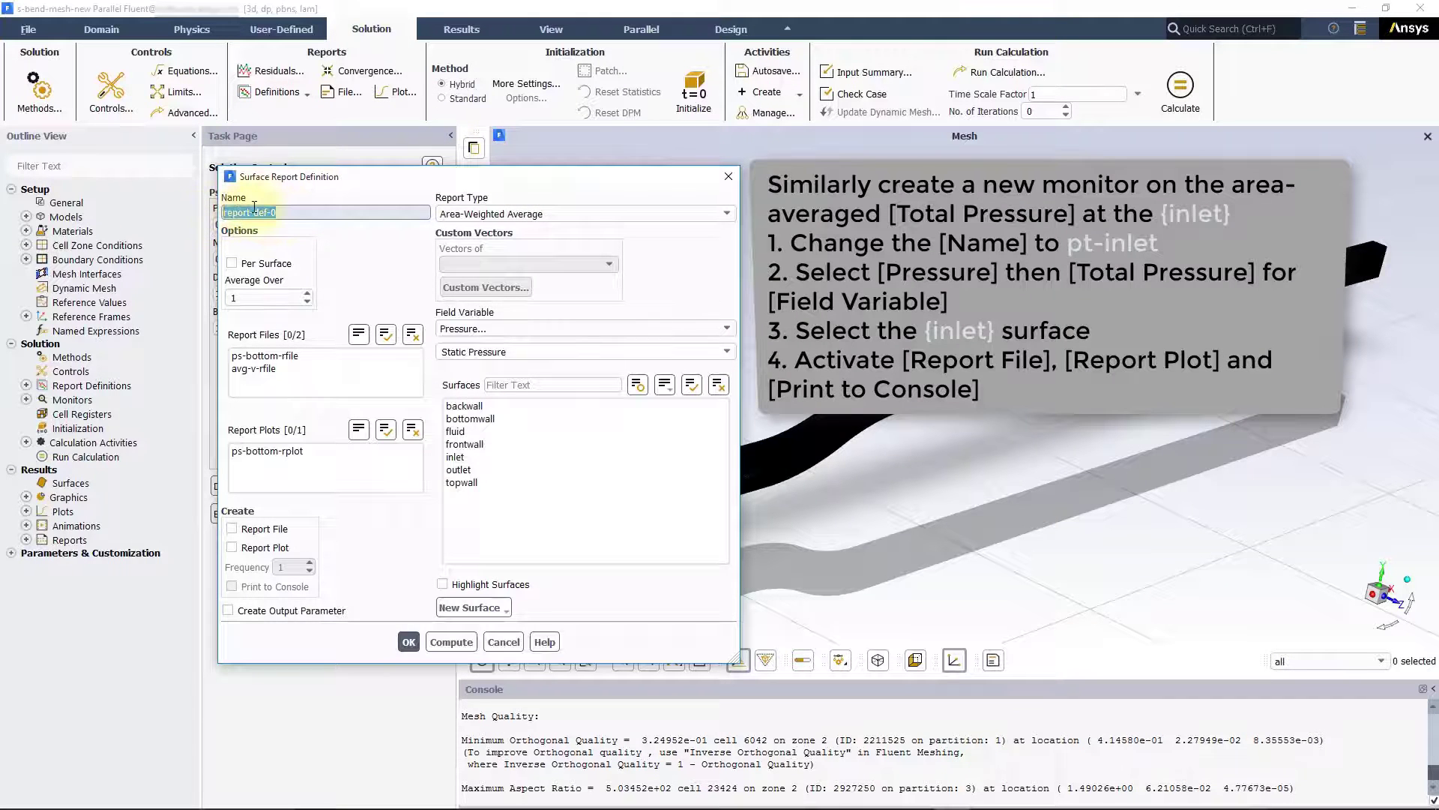
pyautogui.write('pt-inlet')
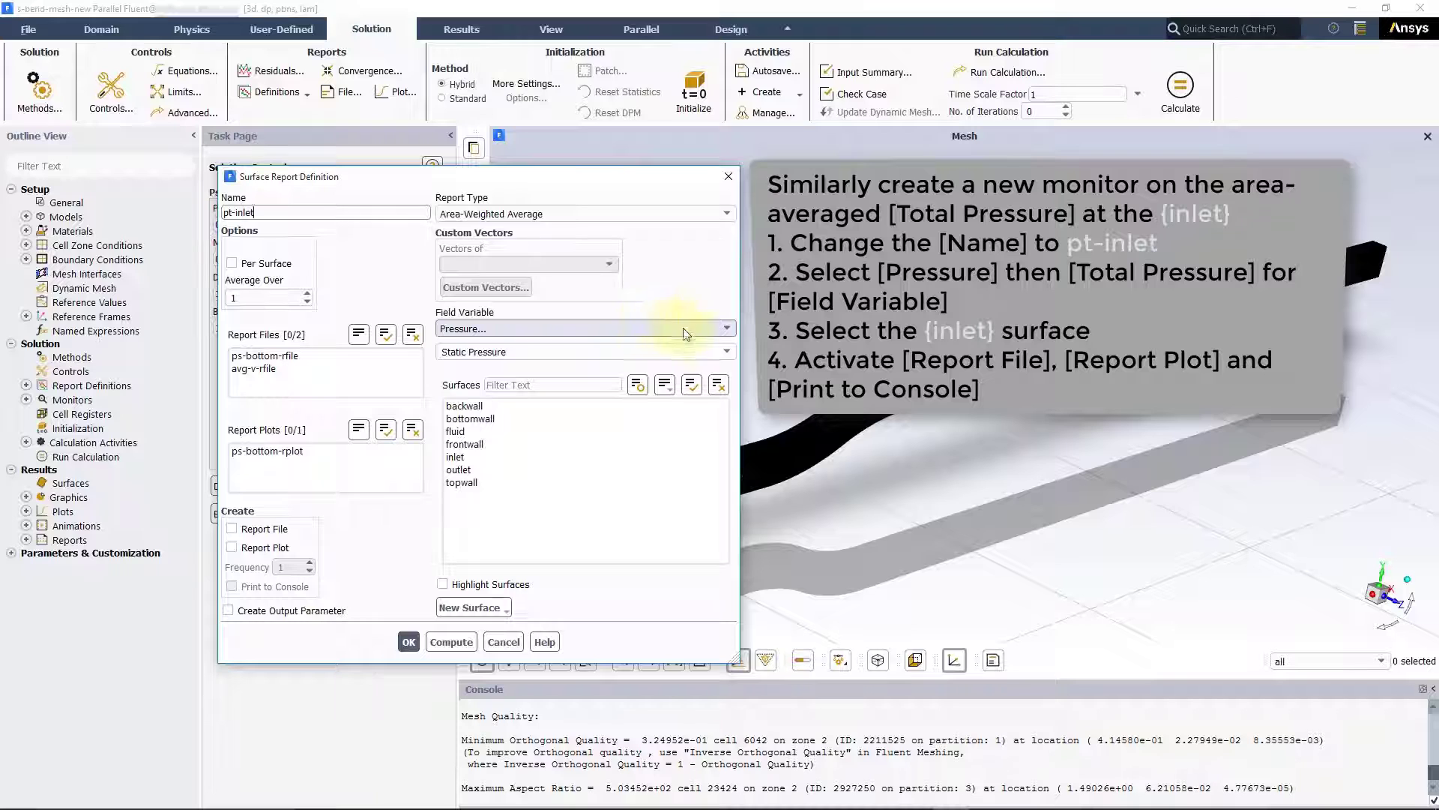
# Have pt-inlet report Total Pressure on the inlet surface, with report file, report plot and console printing enabled, and accept the definition
pyautogui.click(727, 350)
pyautogui.click(672, 412)
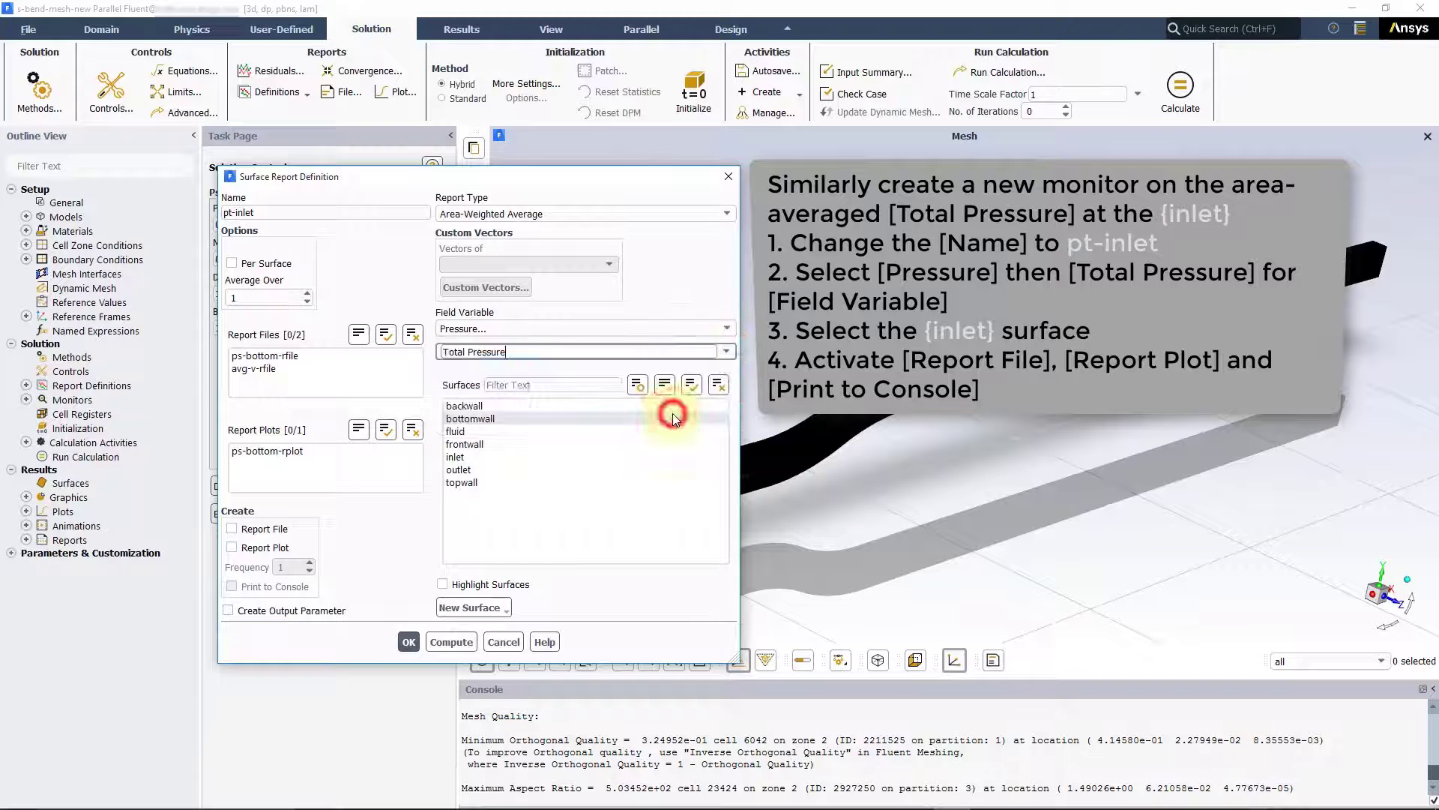
pyautogui.click(540, 459)
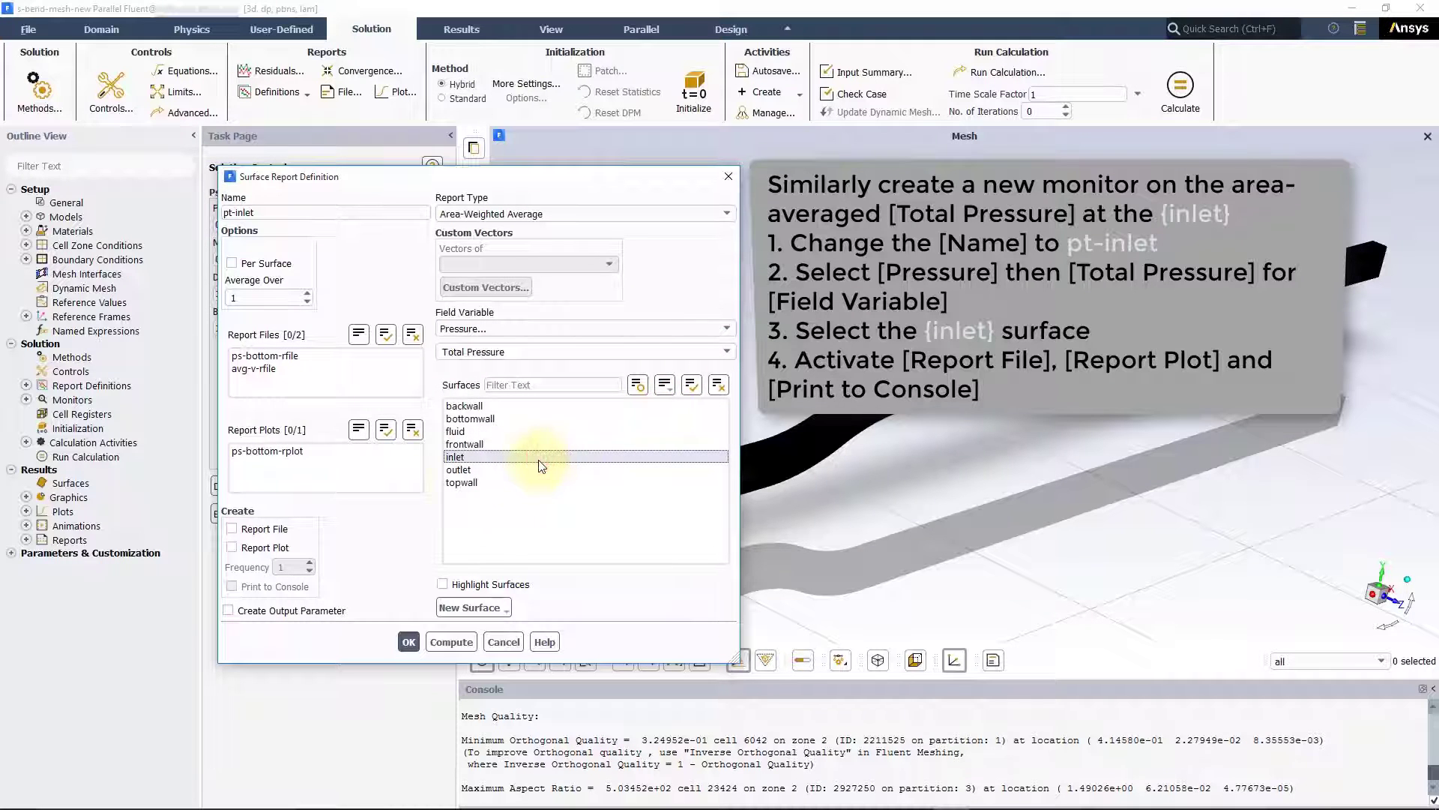
pyautogui.click(270, 531)
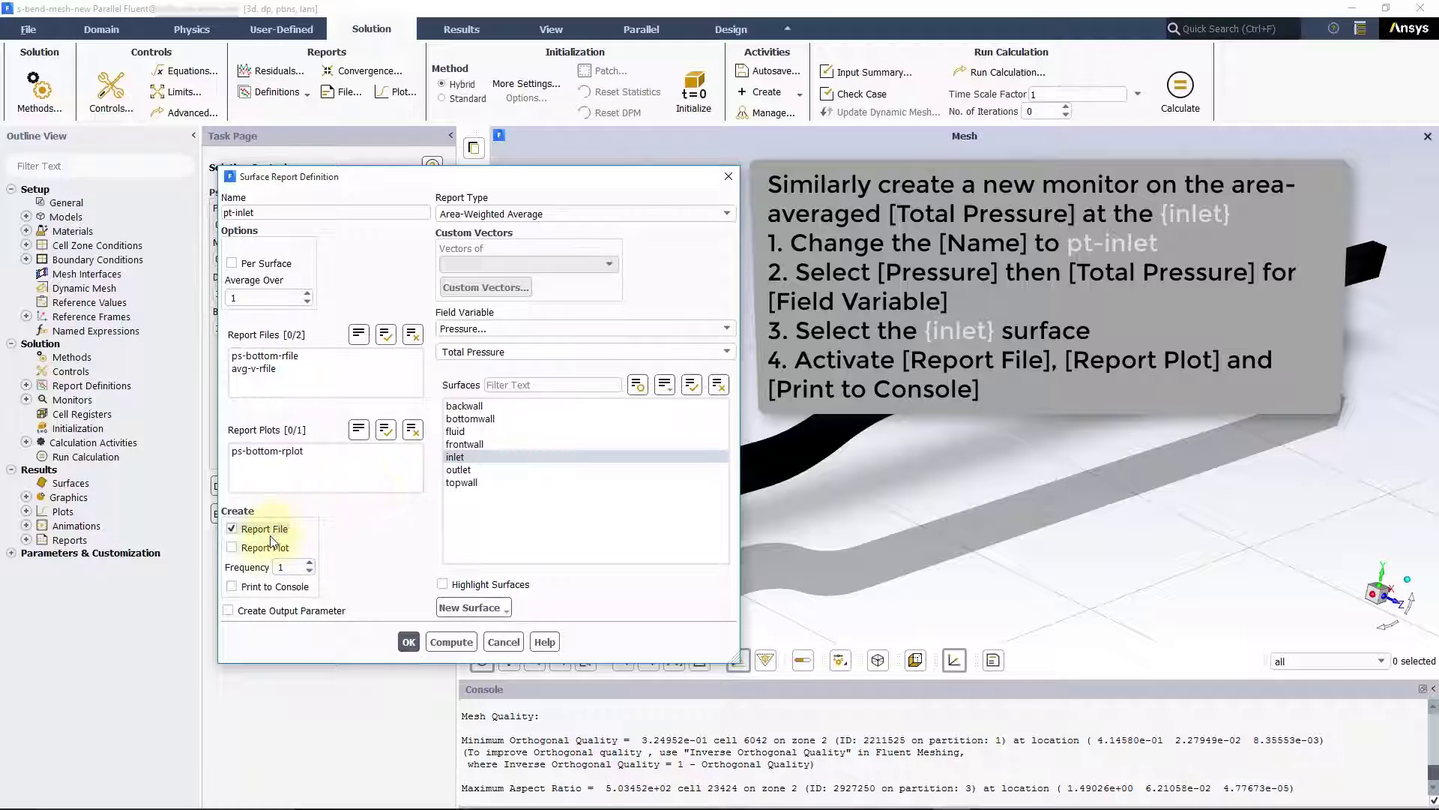
pyautogui.click(265, 548)
pyautogui.click(268, 586)
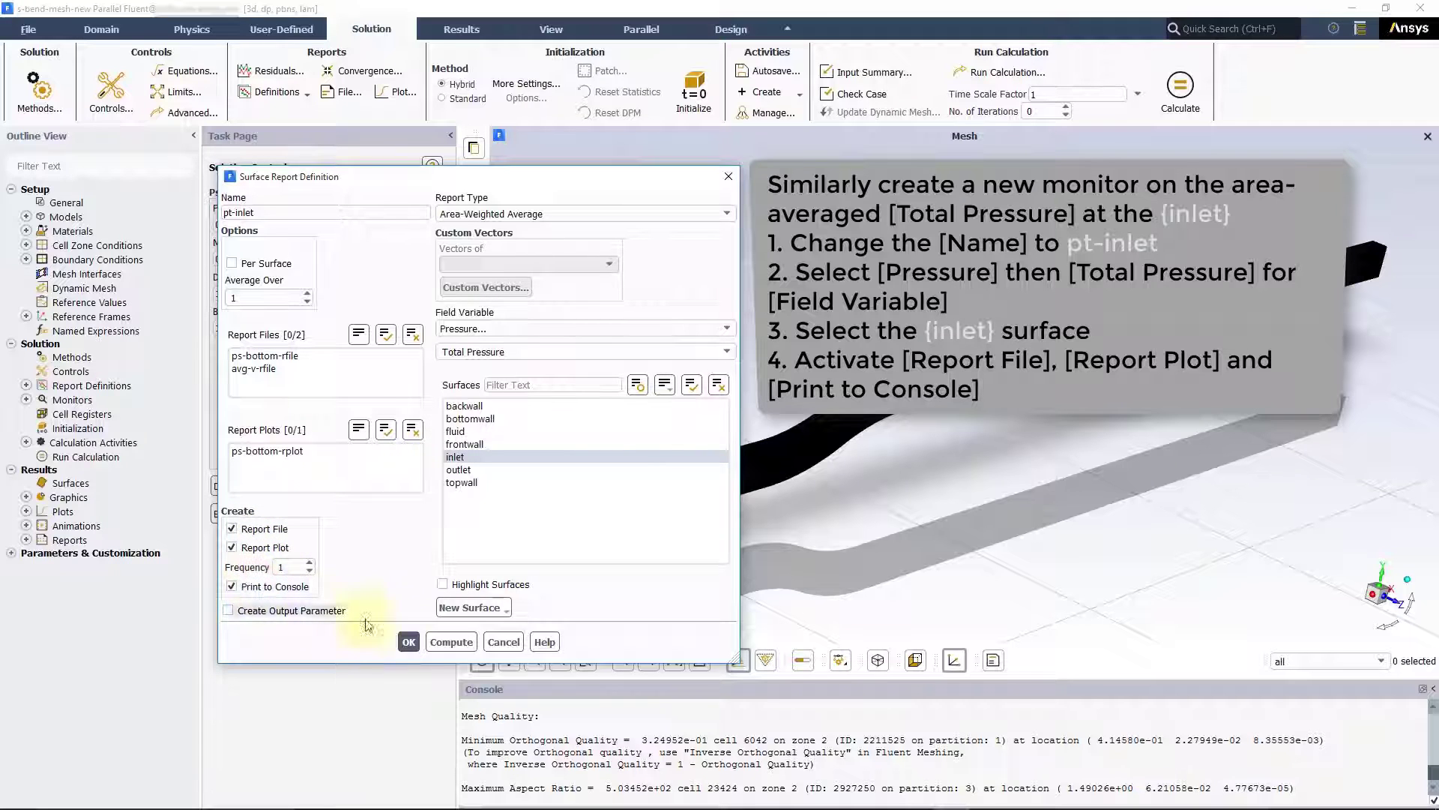
pyautogui.click(409, 642)
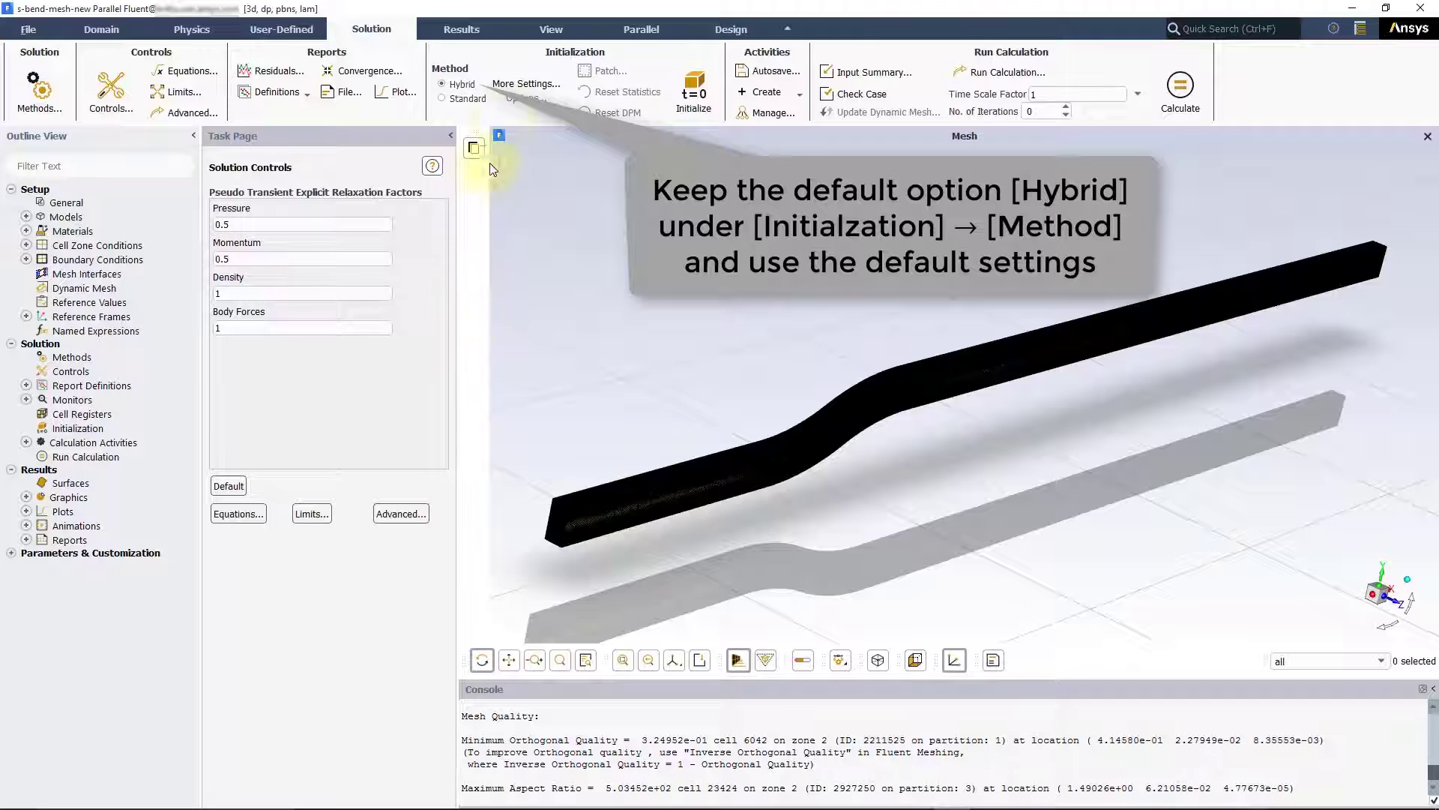
# Initialize the solution with the default hybrid initialization settings and check the case for setup recommendations
pyautogui.click(528, 87)
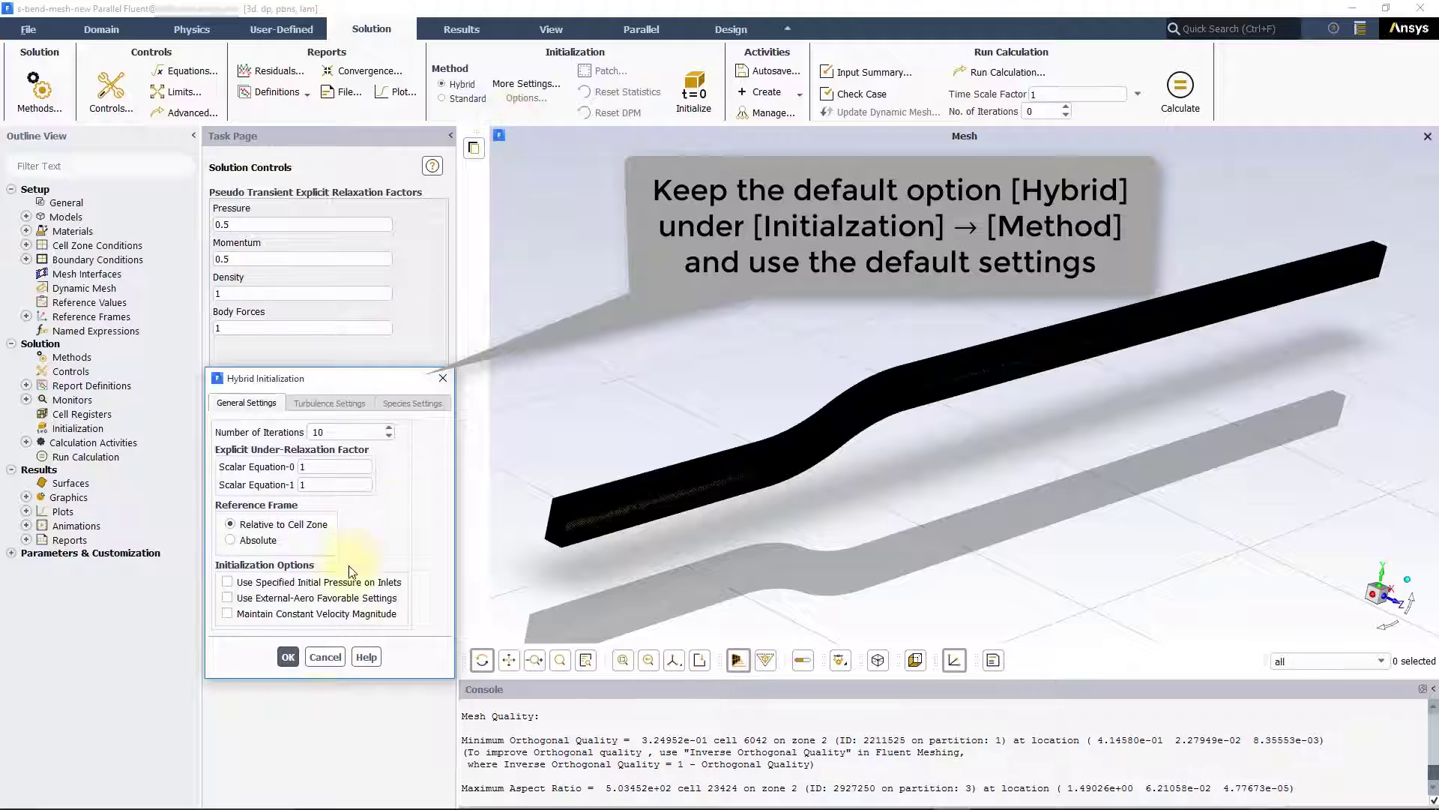
pyautogui.click(325, 657)
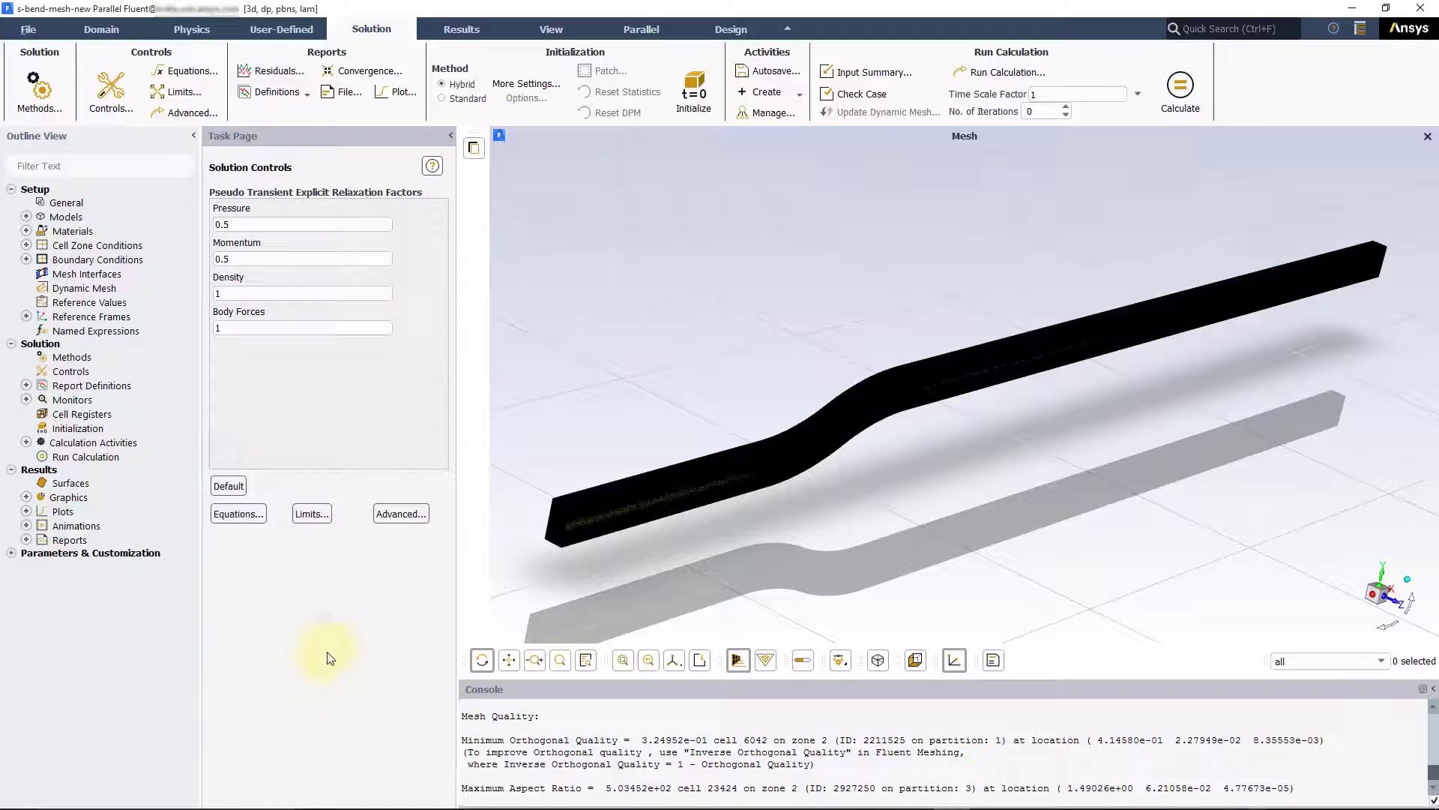
pyautogui.click(686, 98)
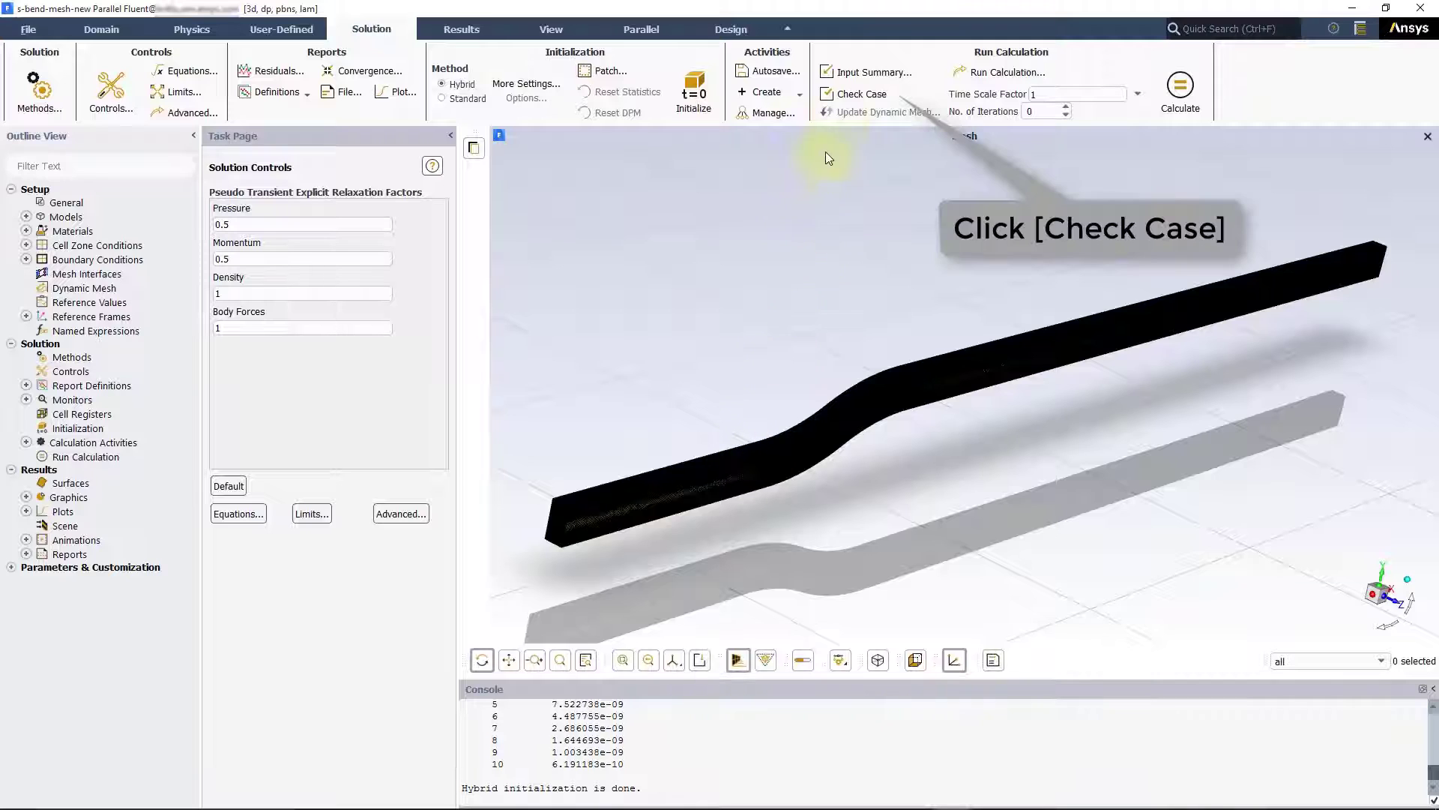
pyautogui.click(886, 95)
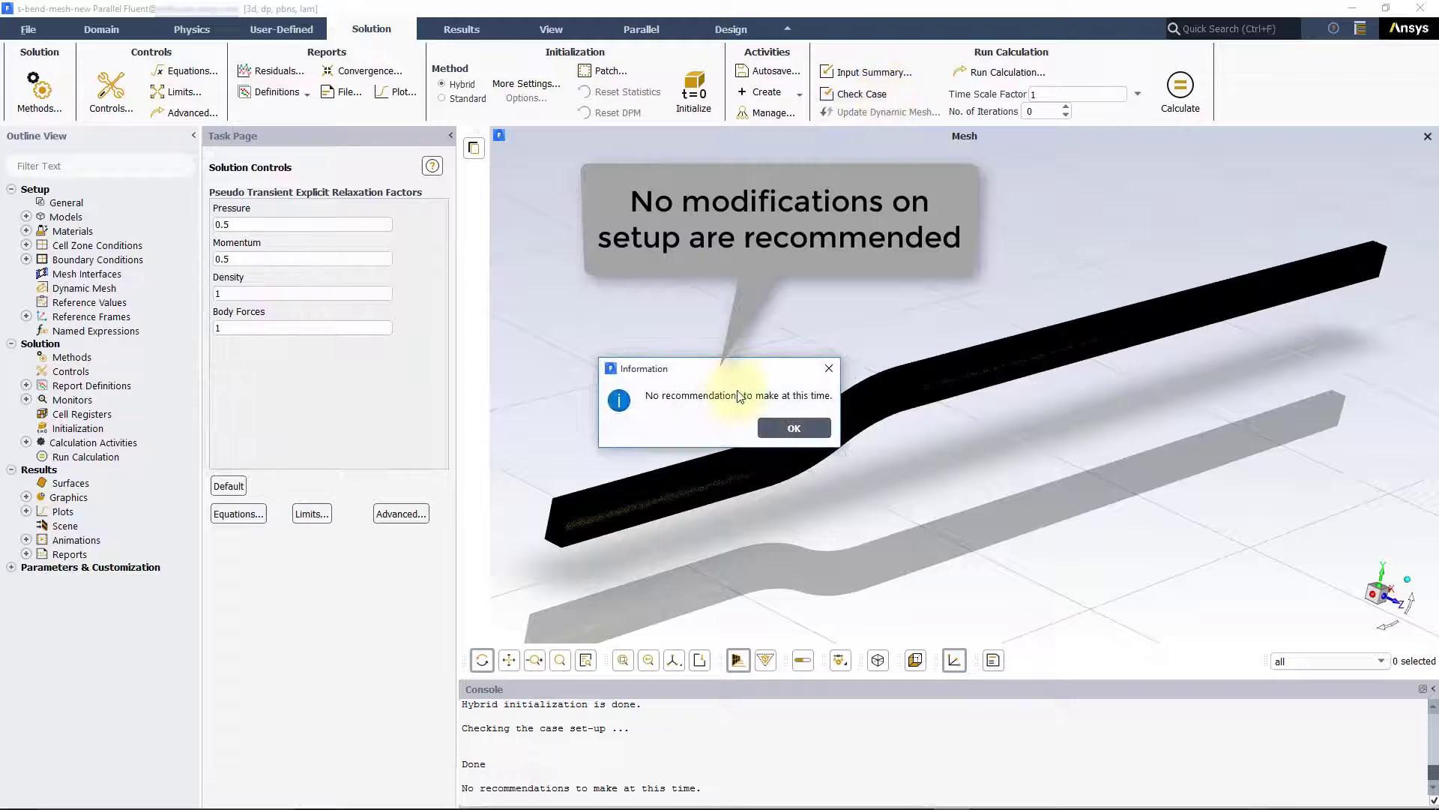
pyautogui.click(794, 428)
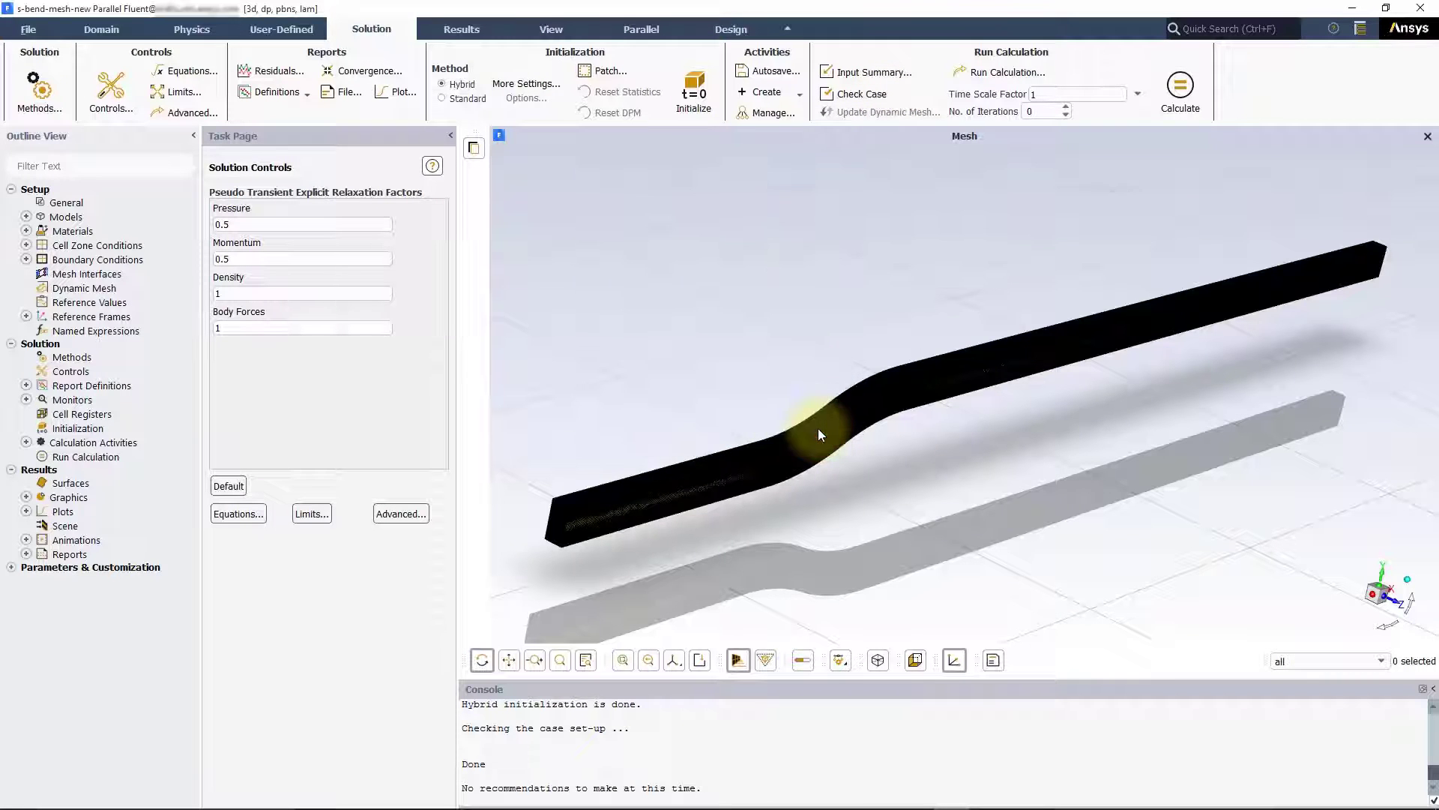
# Set the number of iterations for the calculation to 200, keeping the other run settings at their defaults
pyautogui.click(1033, 72)
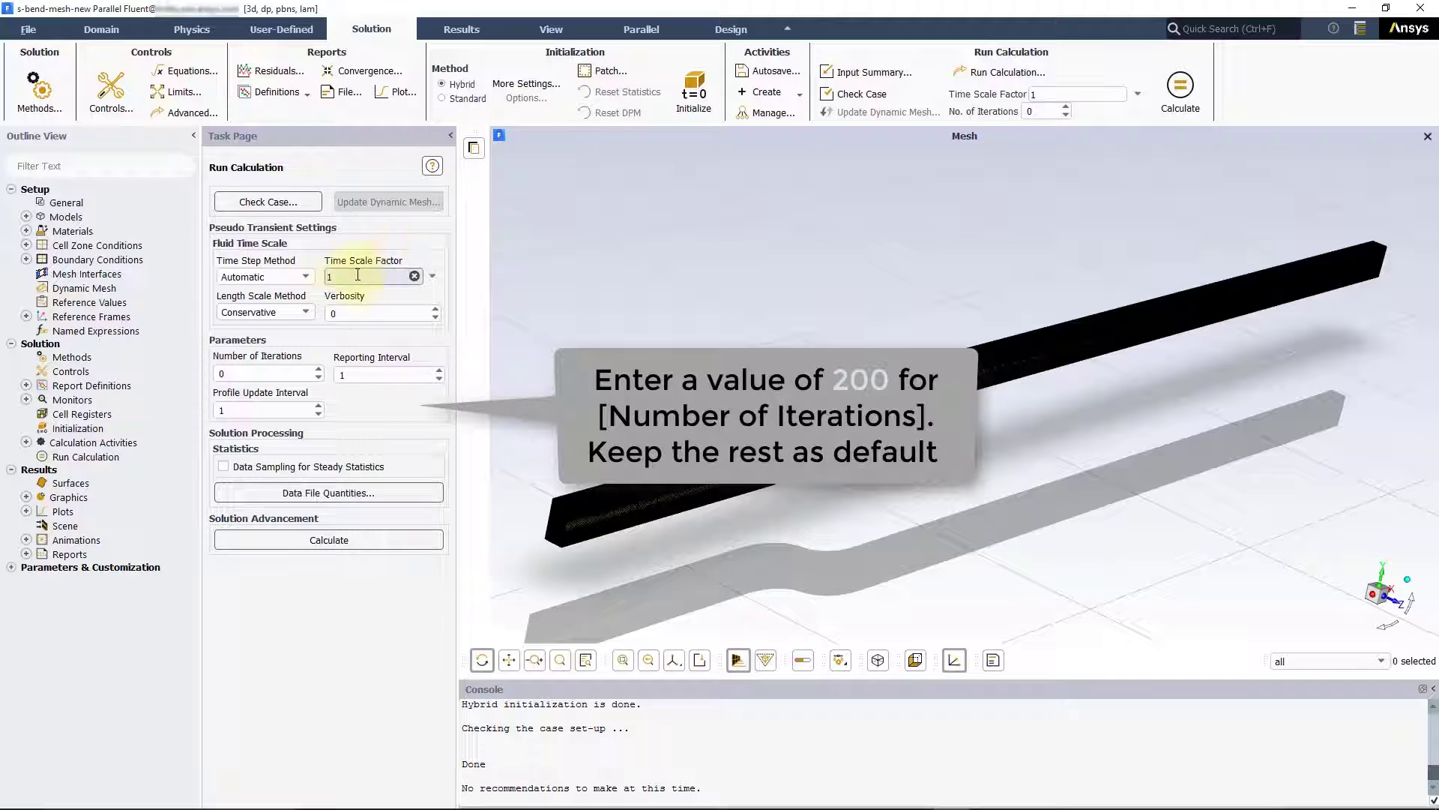
pyautogui.click(233, 371)
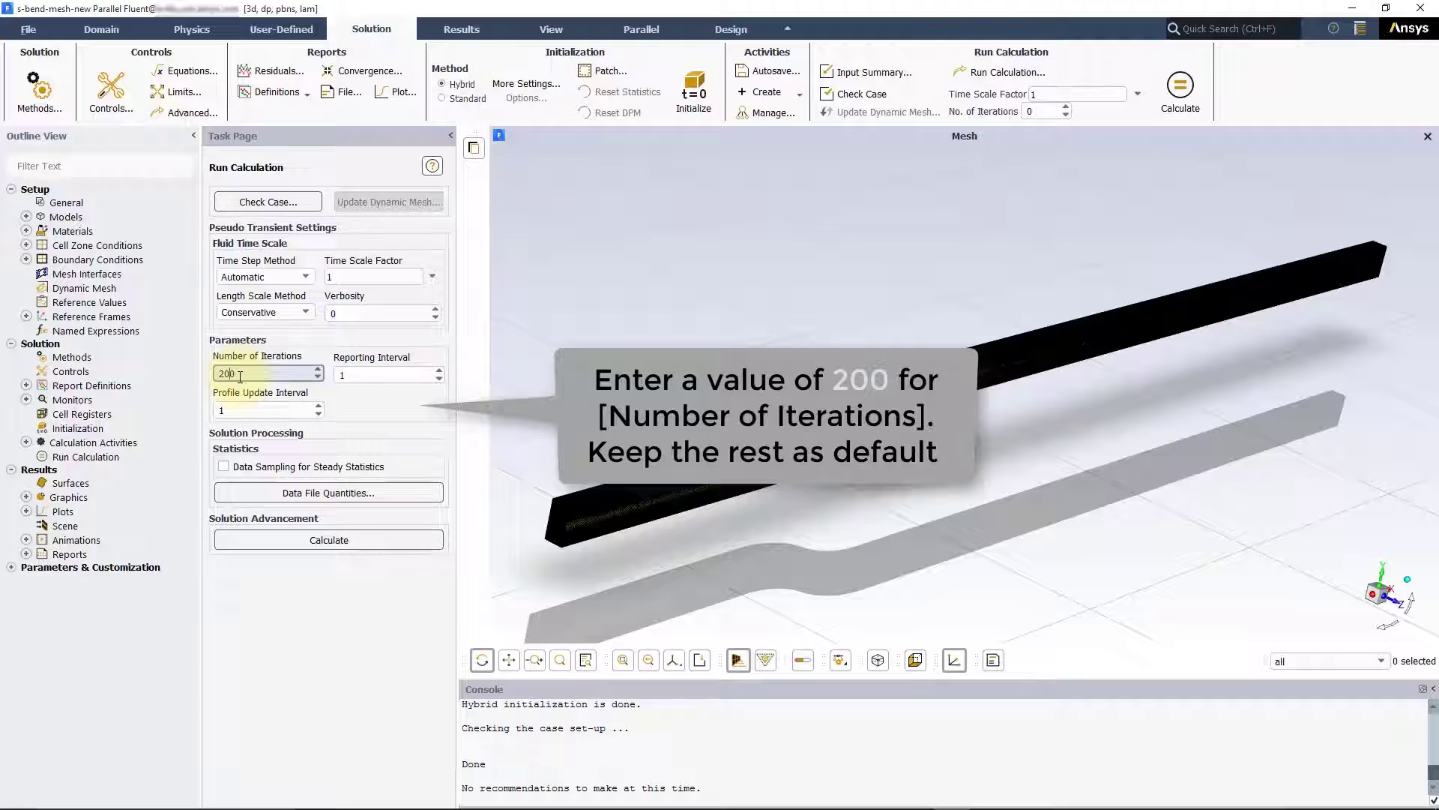
pyautogui.click(343, 412)
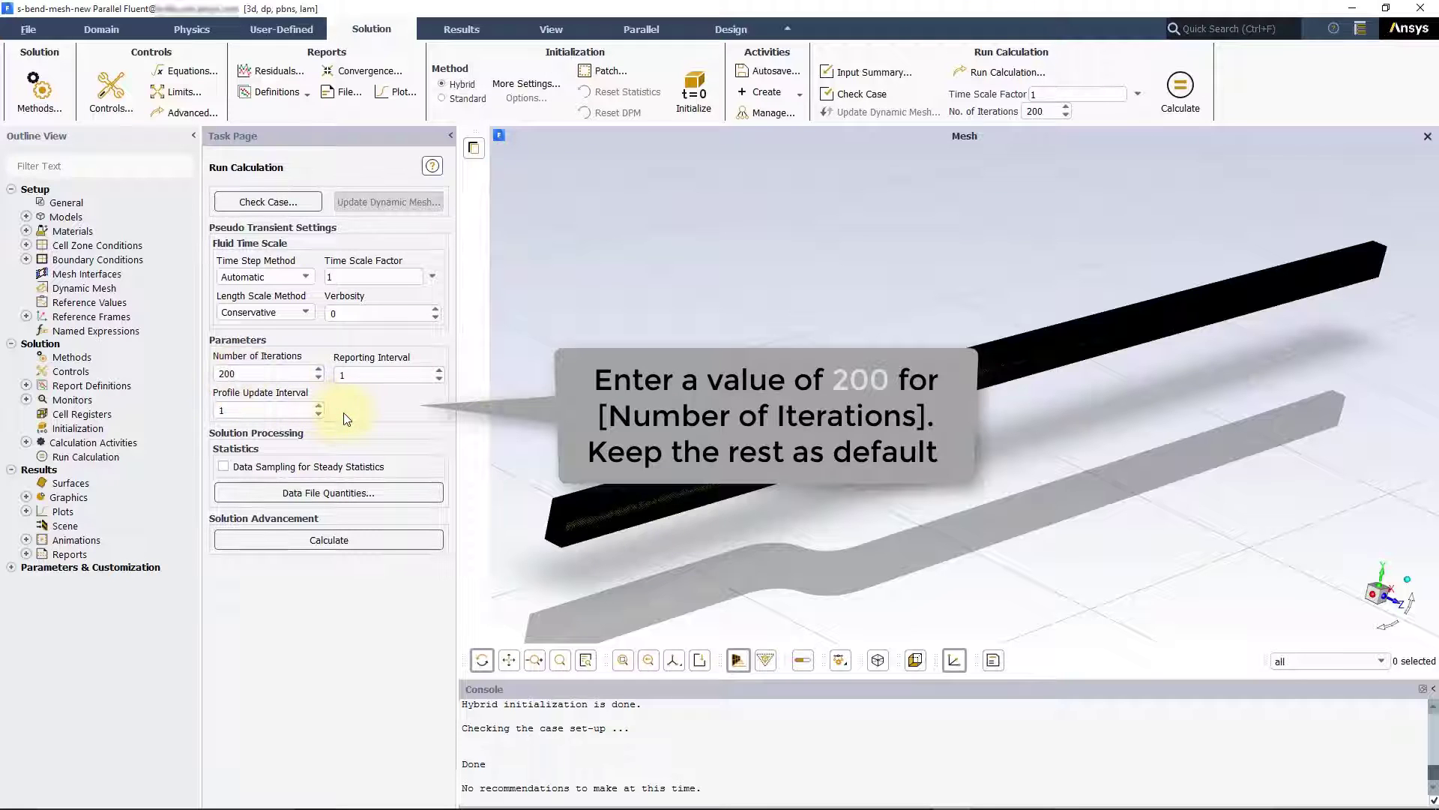
# Write the case and data files under the name flow_inside_an_S-Bend_init in the 2020R1-NEW folder
pyautogui.click(30, 31)
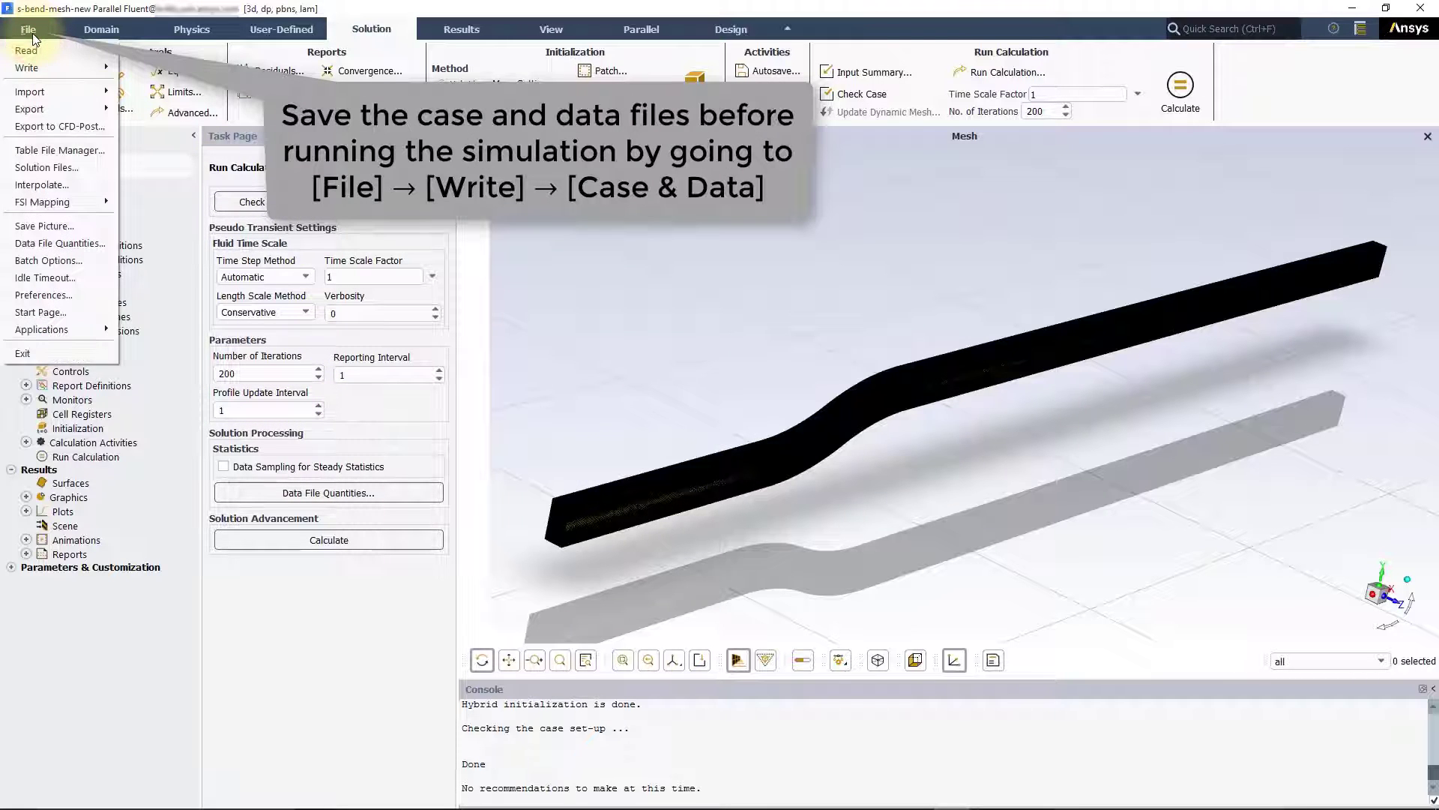
pyautogui.moveTo(45, 67)
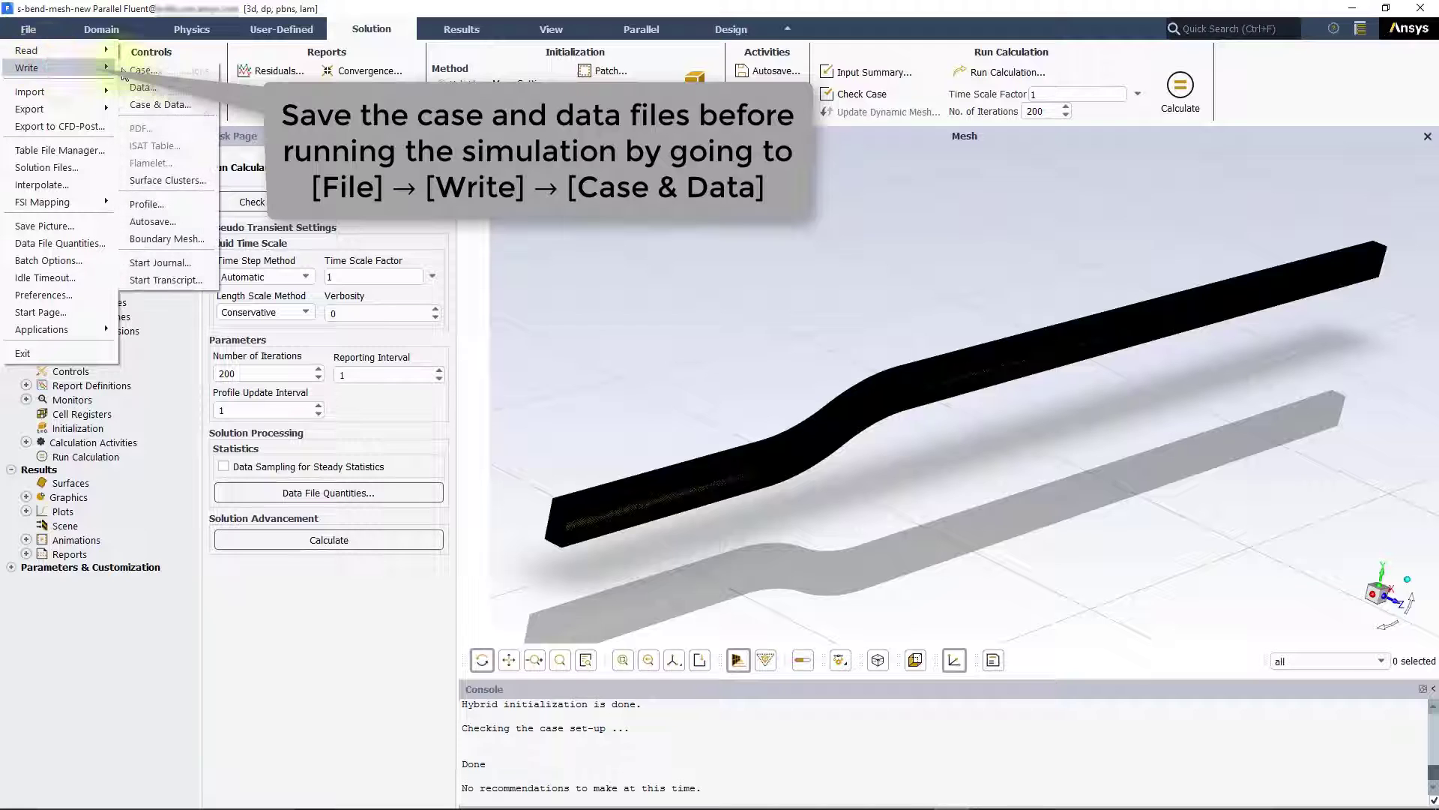
pyautogui.click(199, 104)
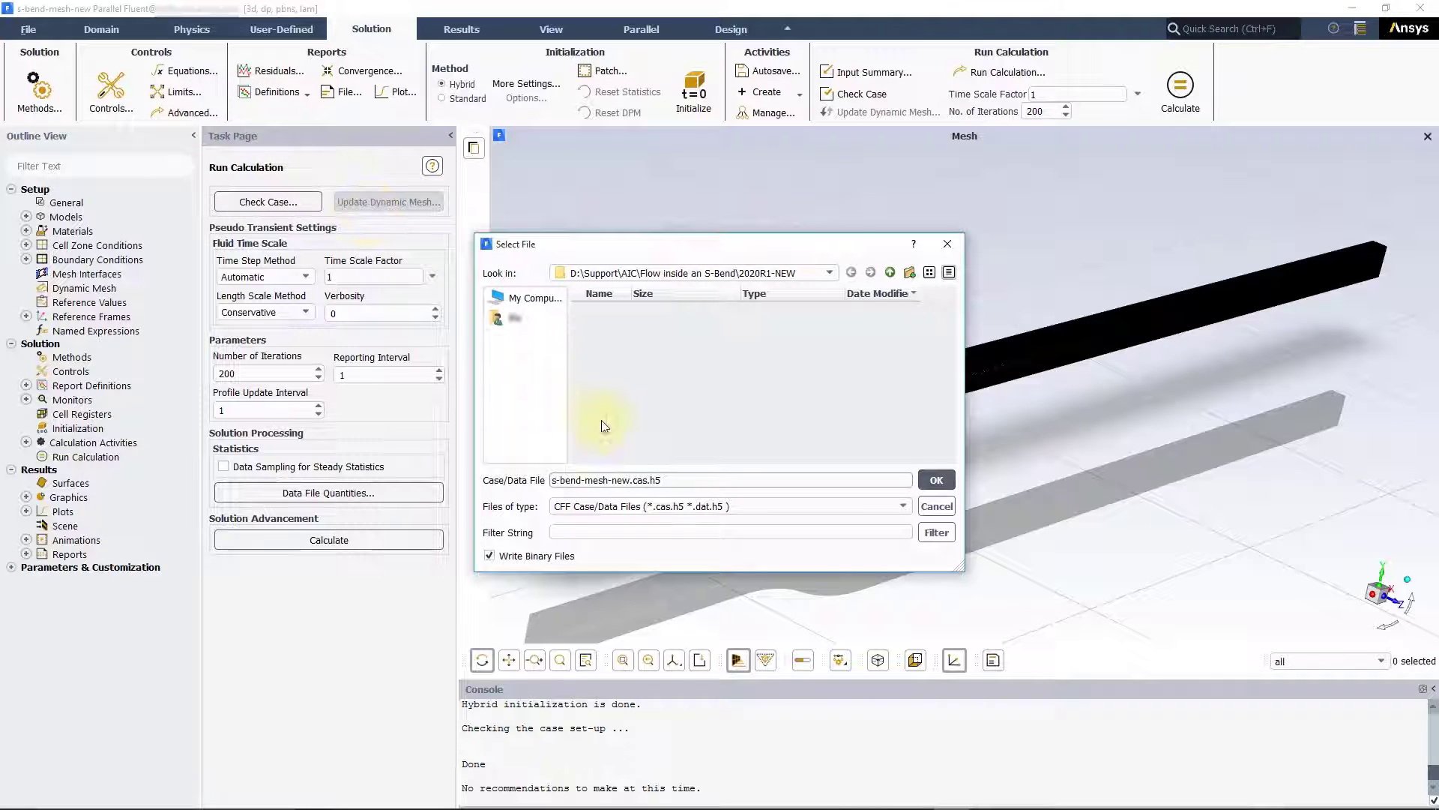
pyautogui.click(639, 480)
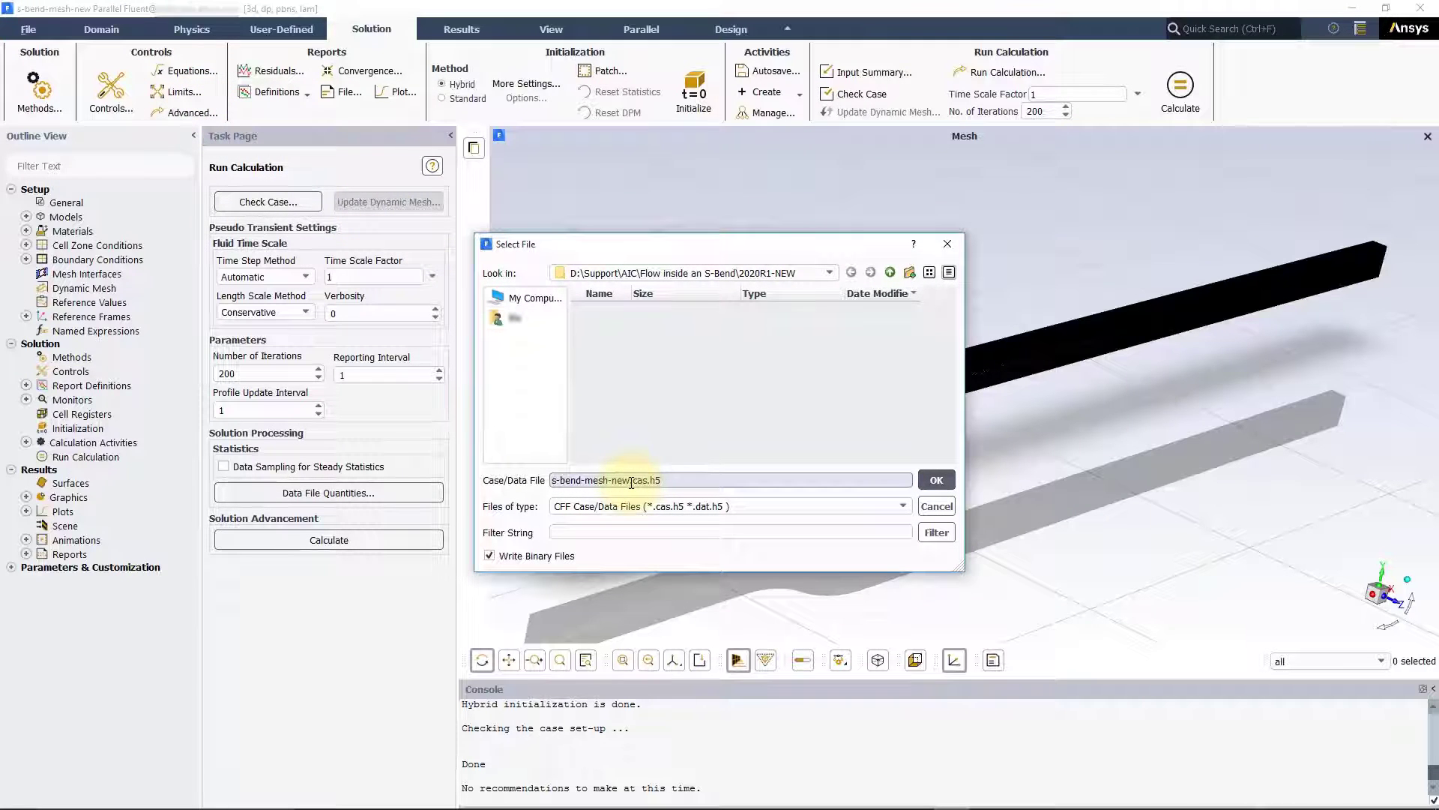
pyautogui.press('BackSpace')
pyautogui.press('BackSpace')
pyautogui.press('BackSpace')
pyautogui.press('BackSpace')
pyautogui.press('BackSpace')
pyautogui.press('BackSpace')
pyautogui.press('BackSpace')
pyautogui.press('BackSpace')
pyautogui.press('BackSpace')
pyautogui.press('BackSpace')
pyautogui.press('BackSpace')
pyautogui.press('BackSpace')
pyautogui.press('BackSpace')
pyautogui.press('BackSpace')
pyautogui.write('flow_inside_an_S-Bend_init')
pyautogui.click(937, 481)
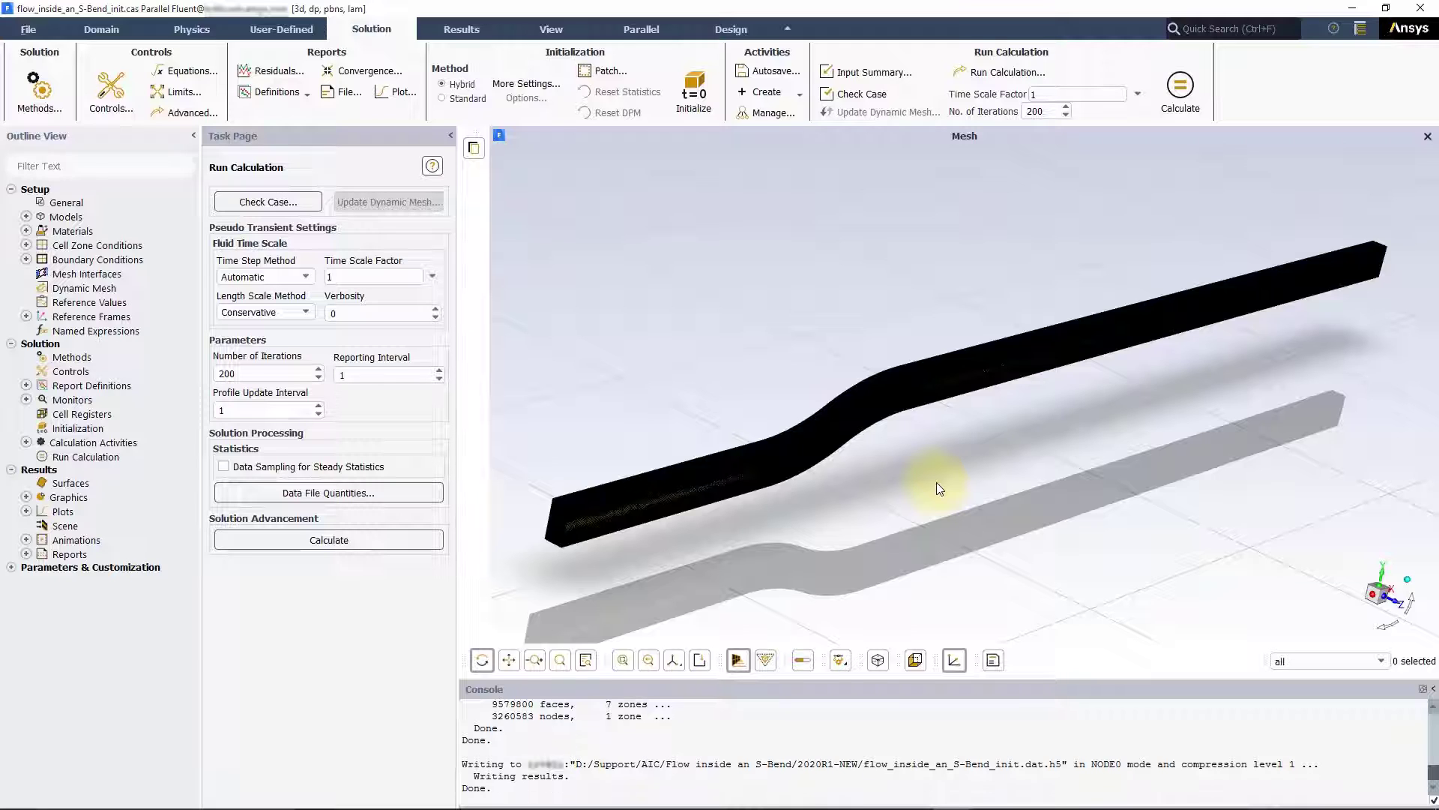
# Run the calculation and view the ps-bottom, avg-v and scaled residuals plots while it iterates
pyautogui.click(1198, 91)
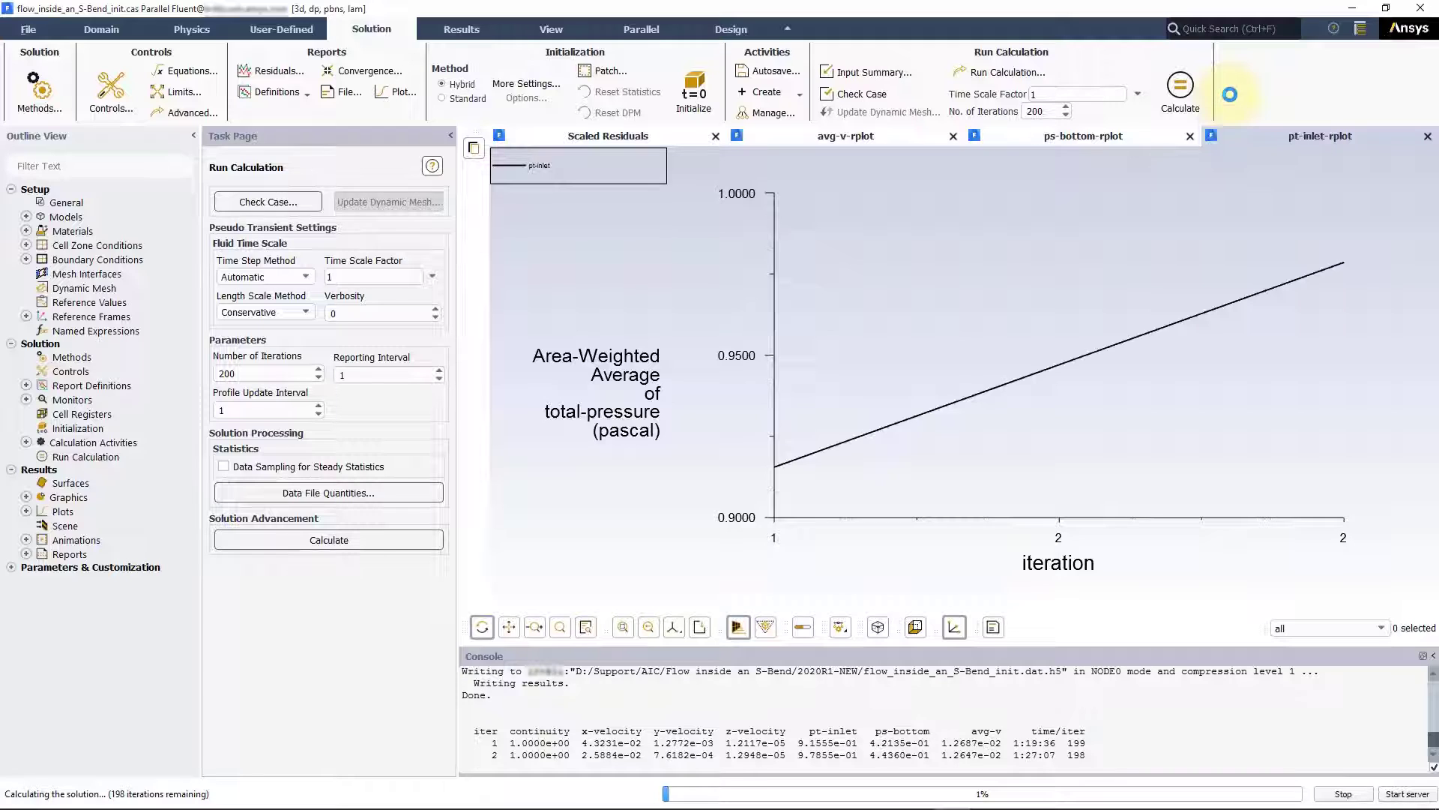
pyautogui.click(1103, 133)
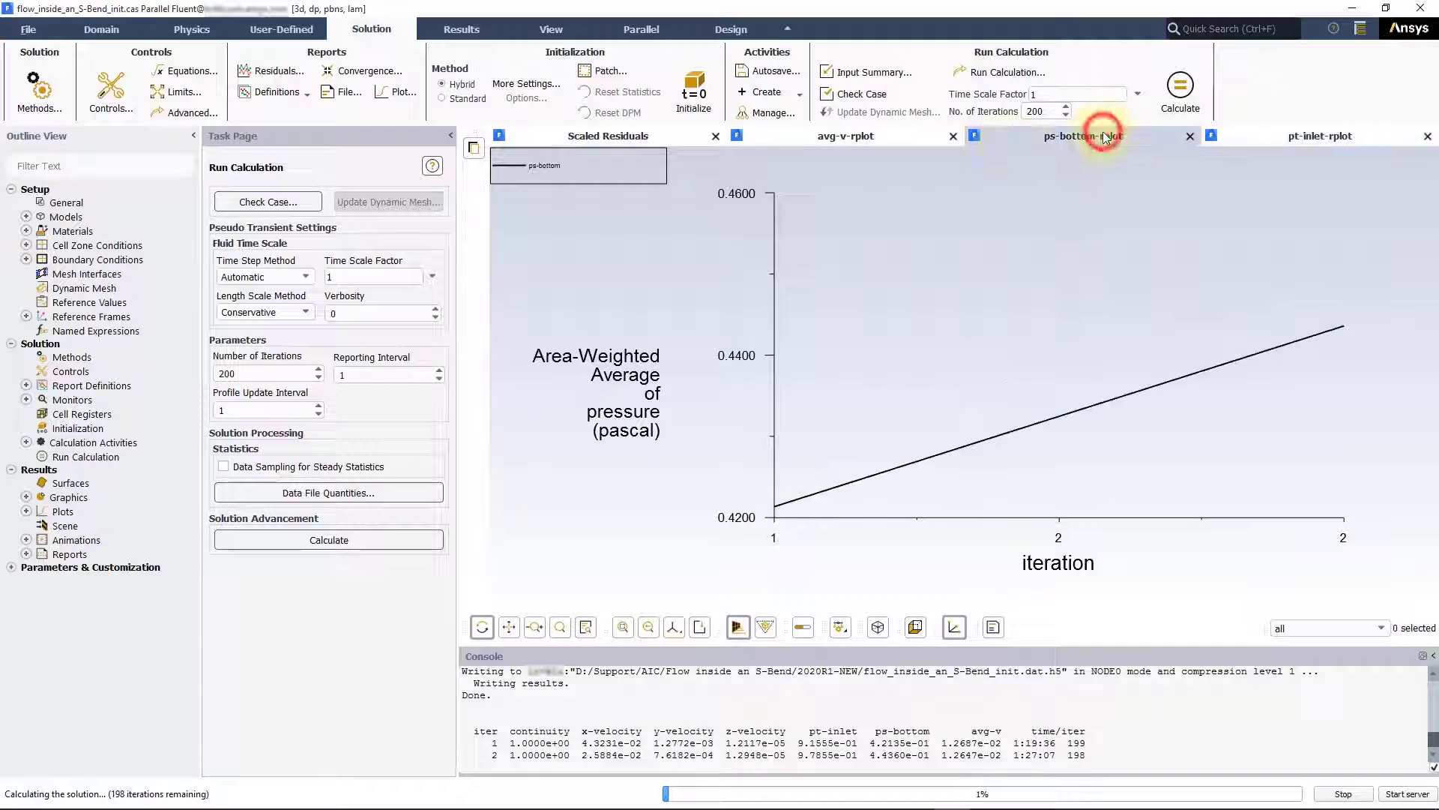
pyautogui.click(873, 135)
pyautogui.click(665, 135)
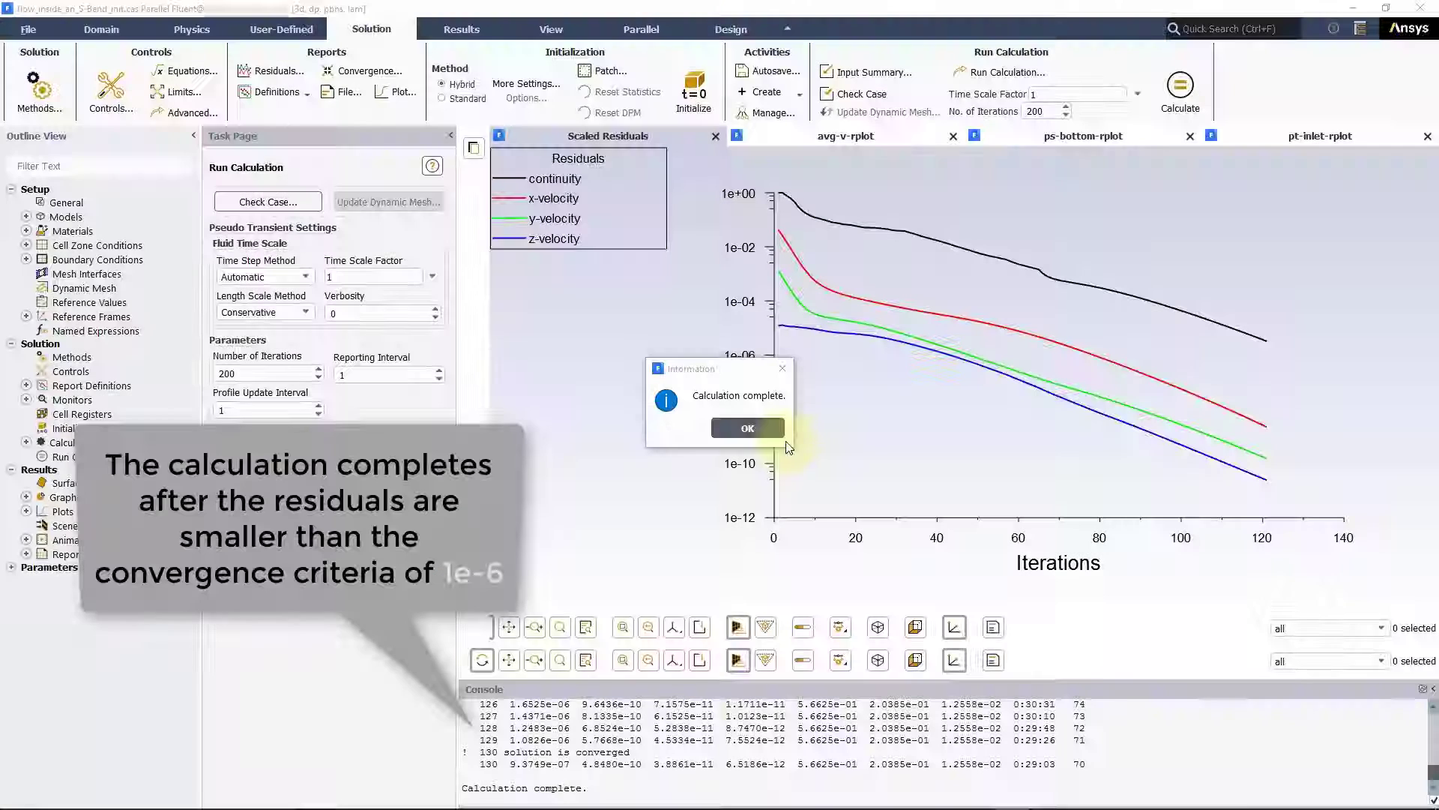
# Dismiss the calculation notice and examine the avg-v, ps-bottom and pt-inlet monitor plots for steady-state convergence
pyautogui.click(779, 436)
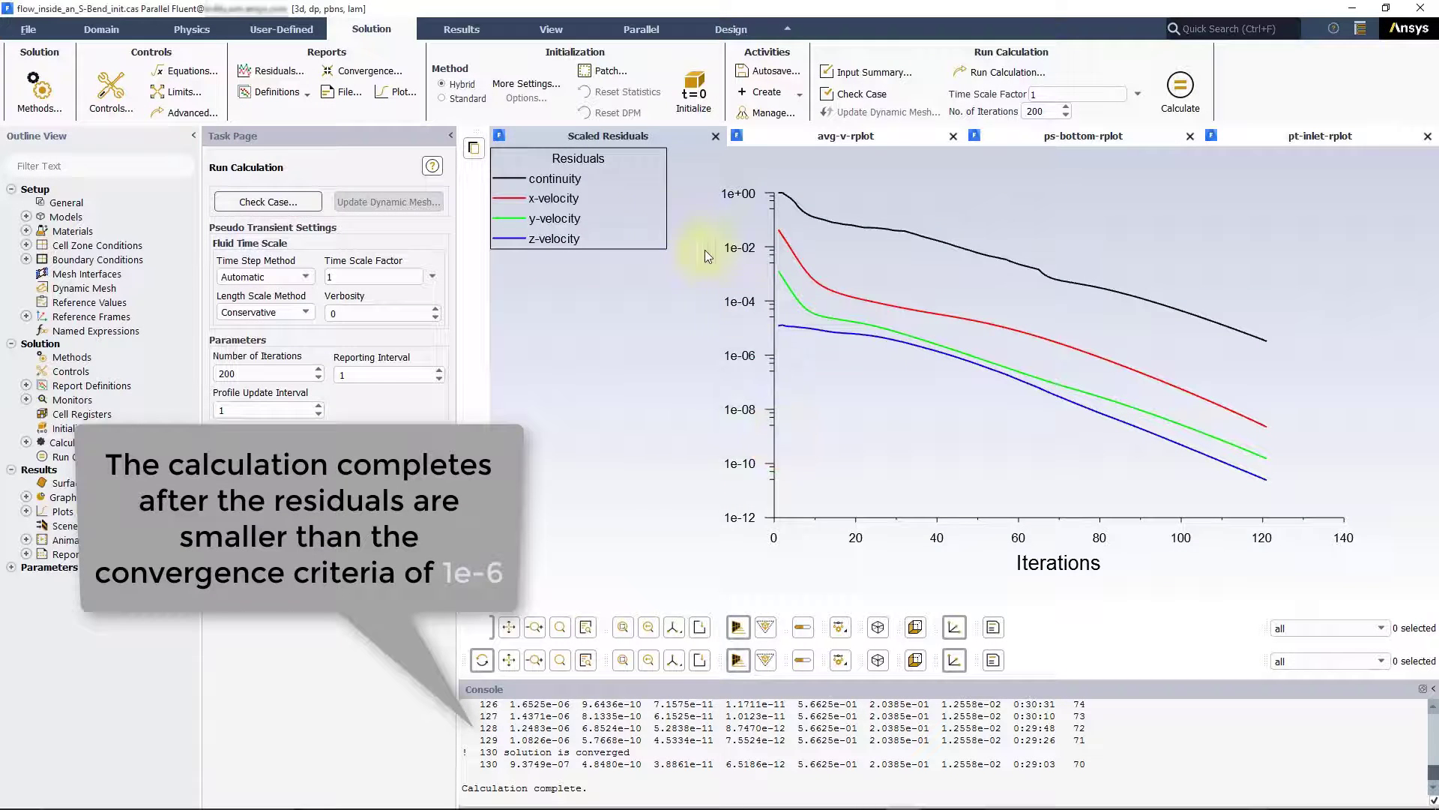
pyautogui.click(794, 138)
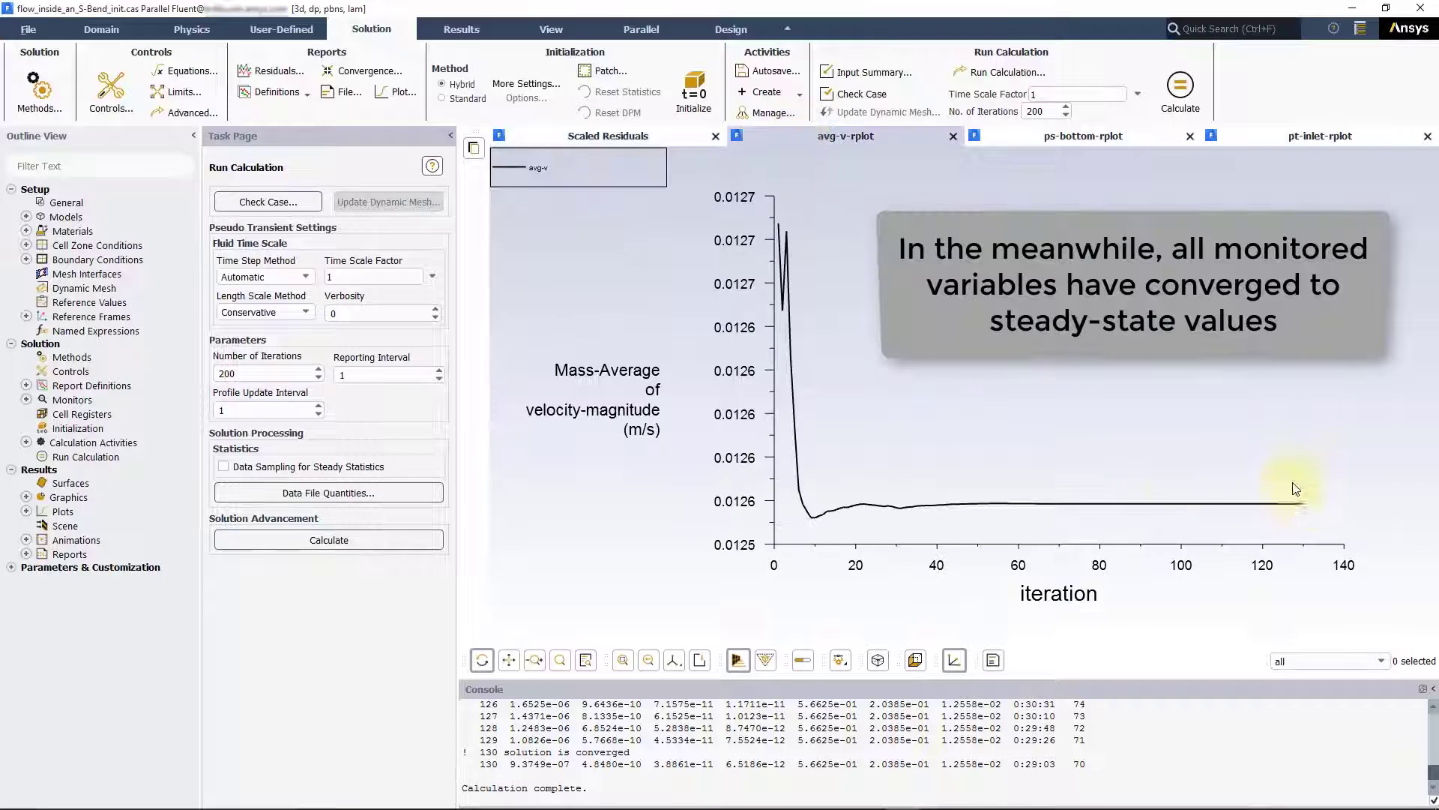
pyautogui.click(1096, 141)
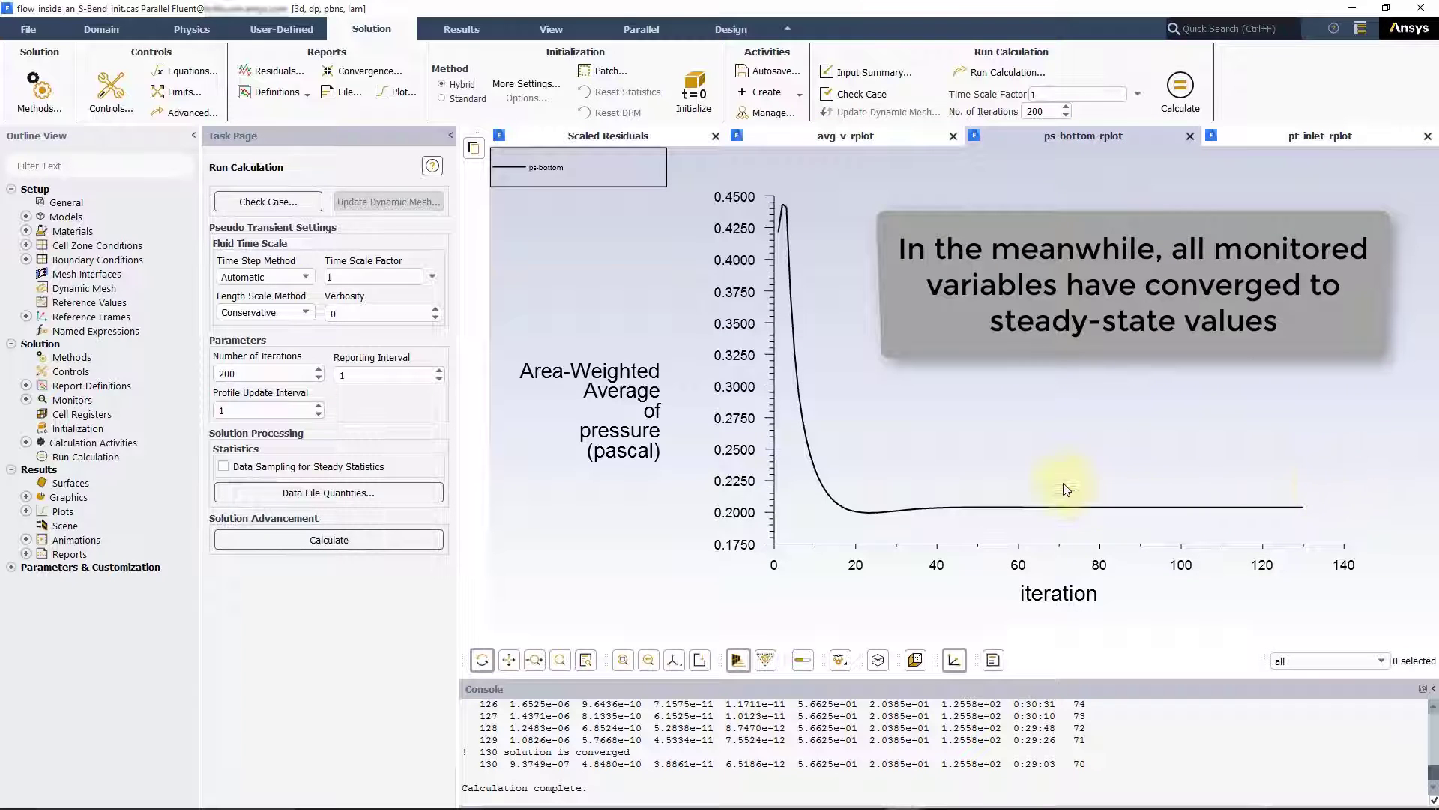
pyautogui.click(1272, 141)
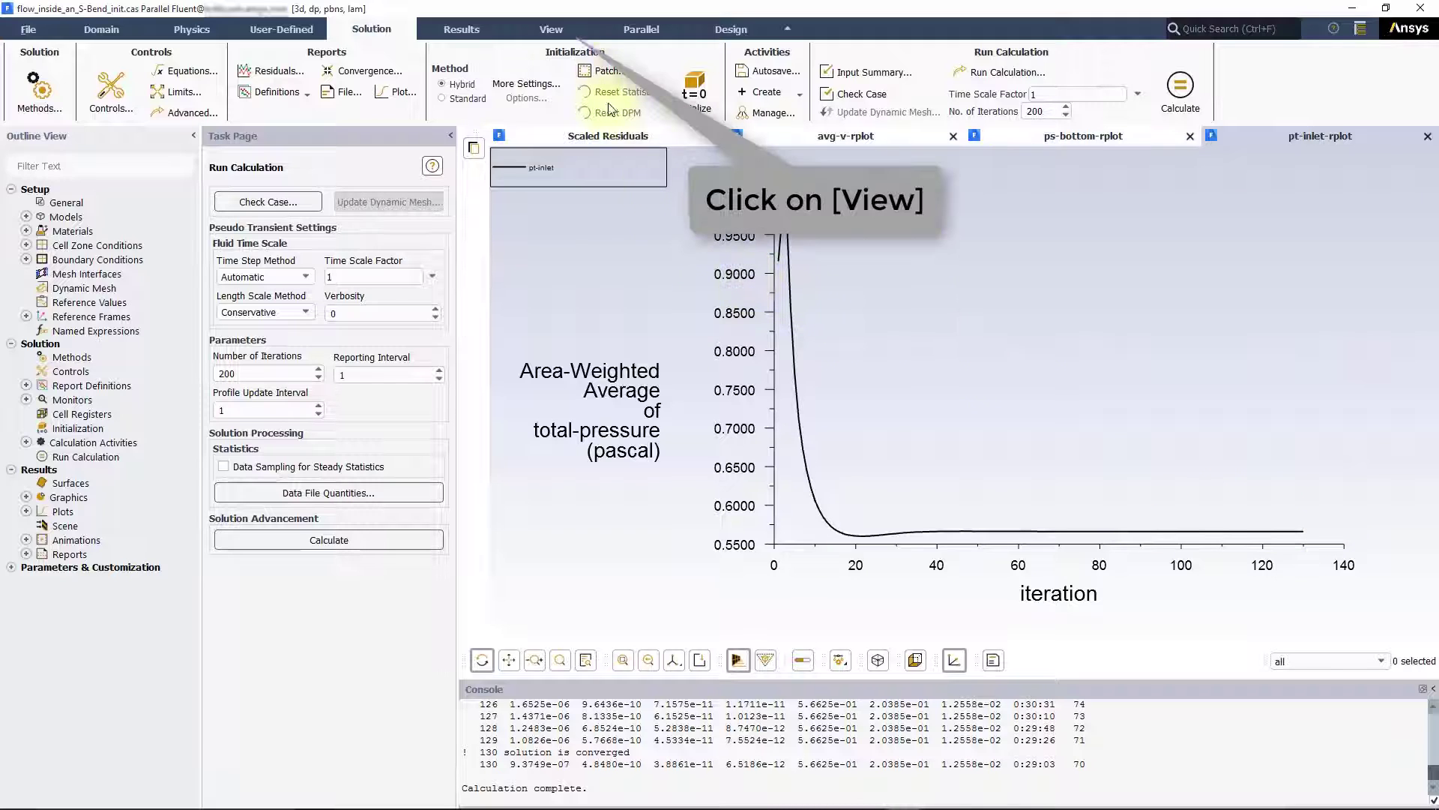
# Mirror the displayed model about the frontwall plane and close the view settings
pyautogui.click(562, 28)
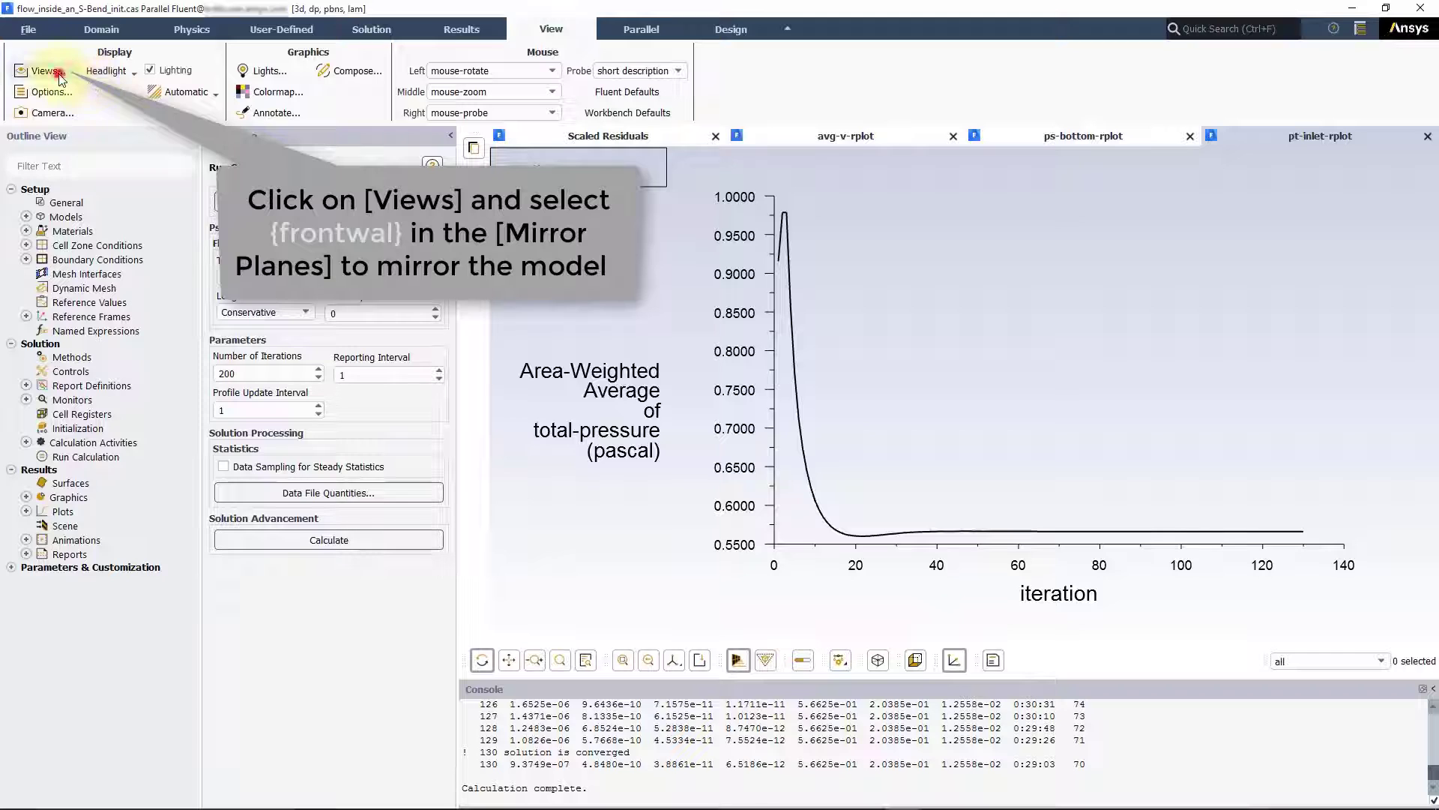
pyautogui.click(58, 73)
pyautogui.click(525, 434)
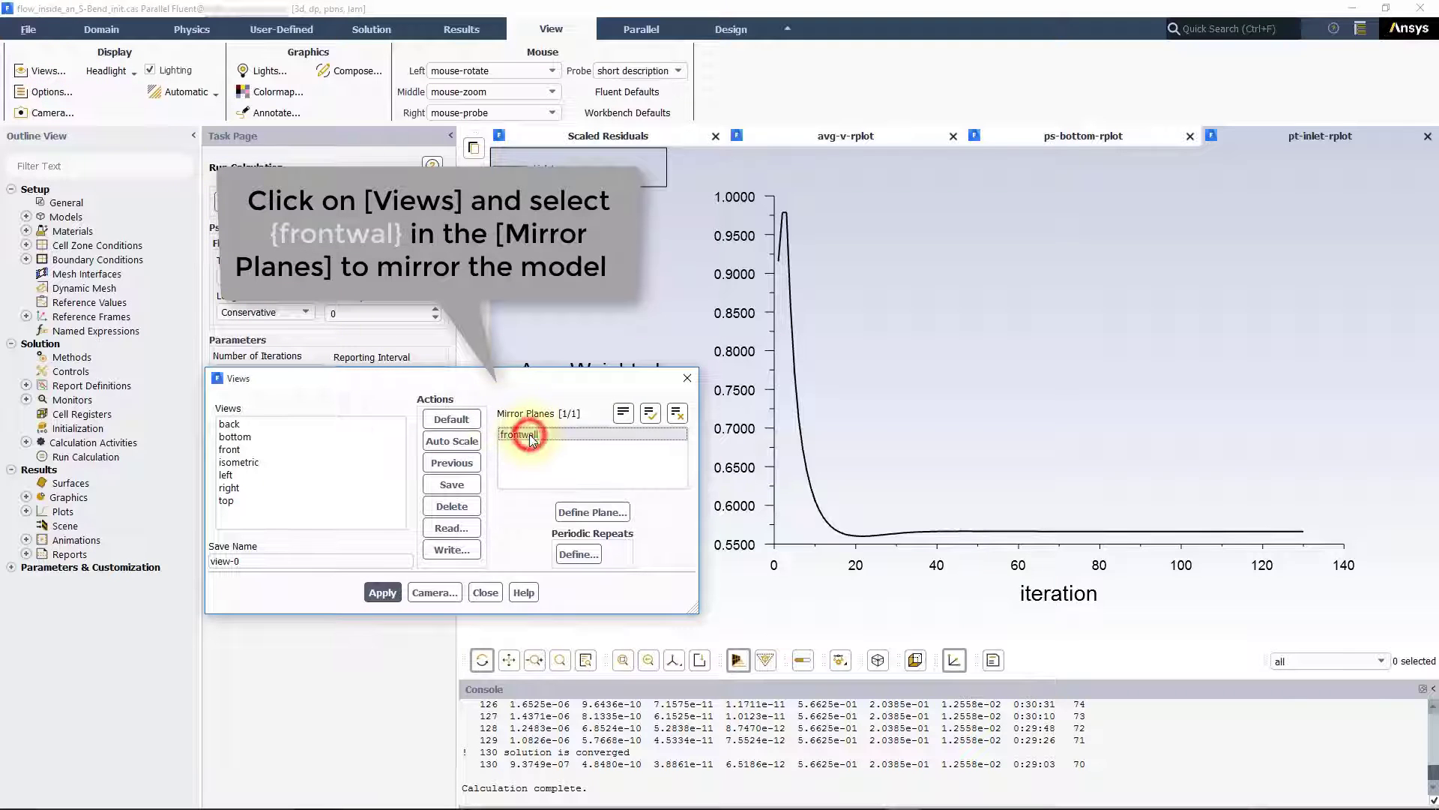
pyautogui.click(388, 600)
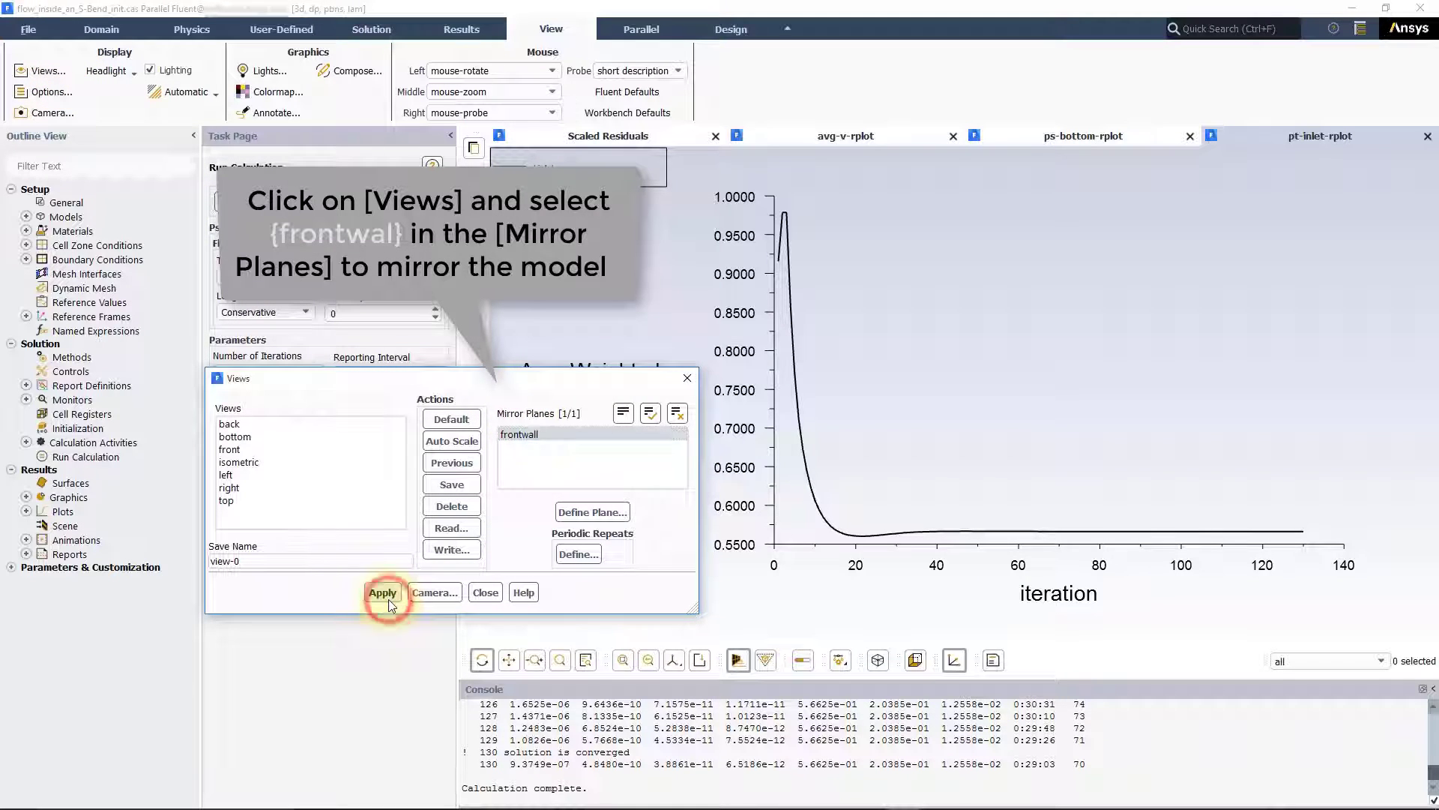
pyautogui.click(486, 596)
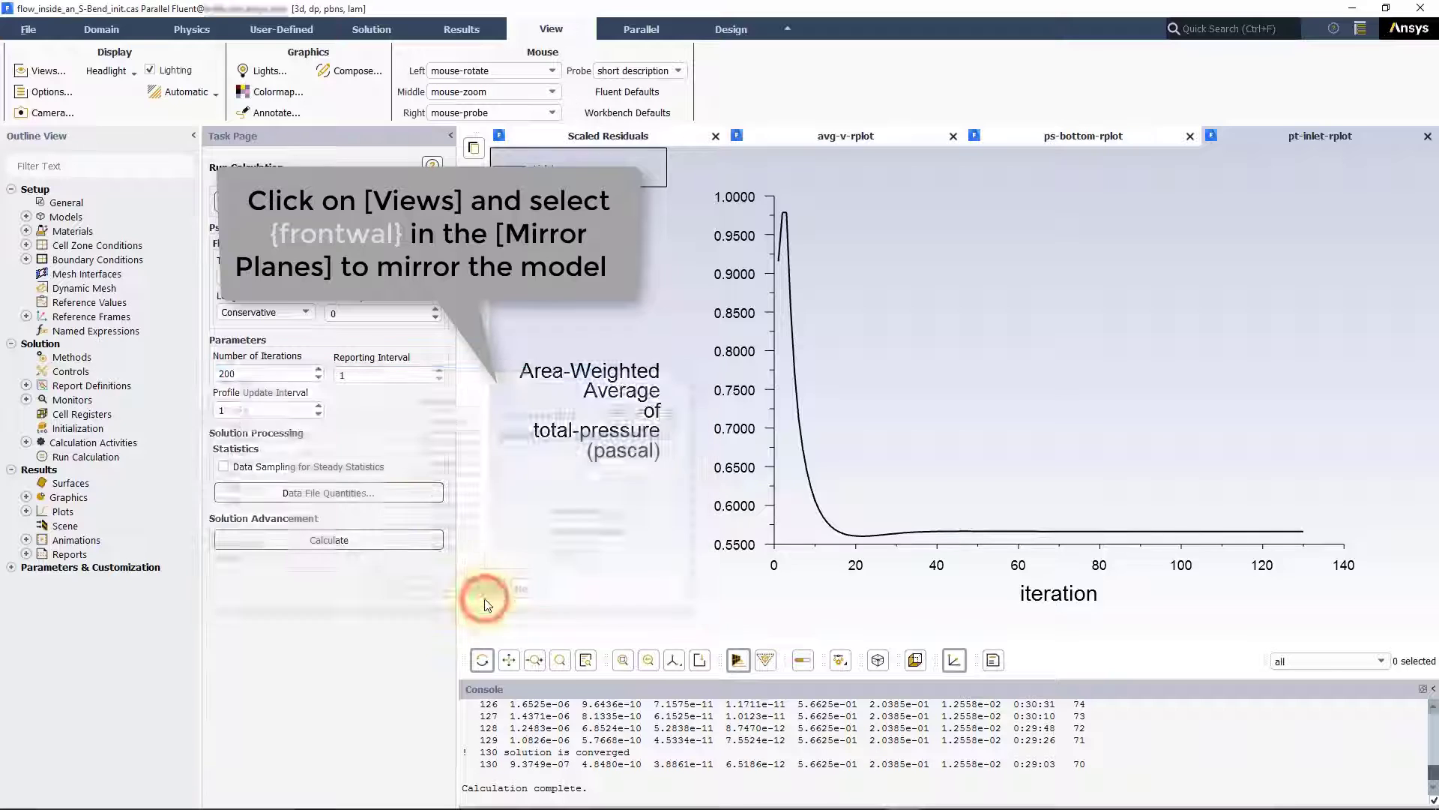
# Display the mesh of the selected duct surfaces in a new graphics window with faces shown and edges turned off
pyautogui.rightClick(1338, 133)
pyautogui.click(1361, 200)
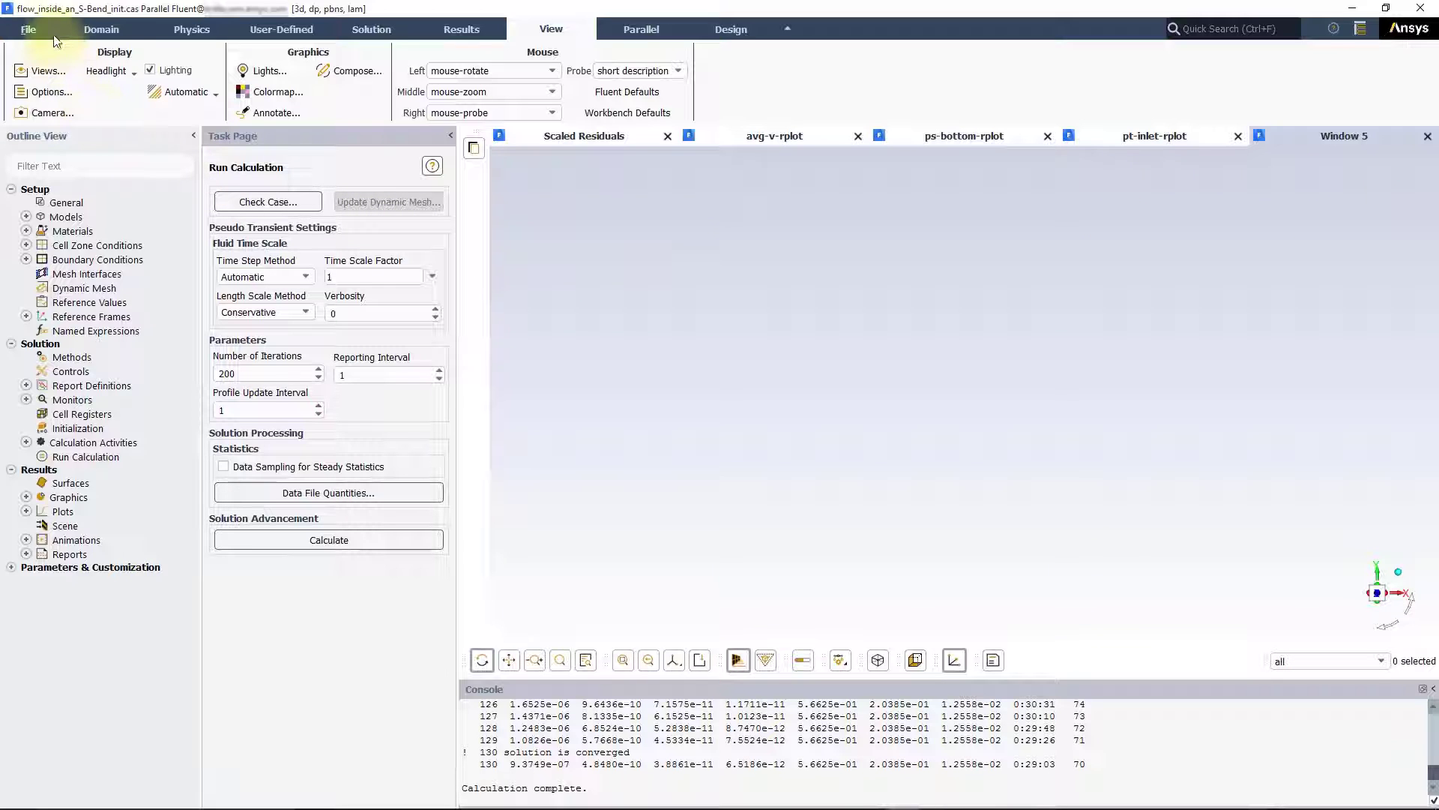
pyautogui.click(90, 29)
pyautogui.click(50, 71)
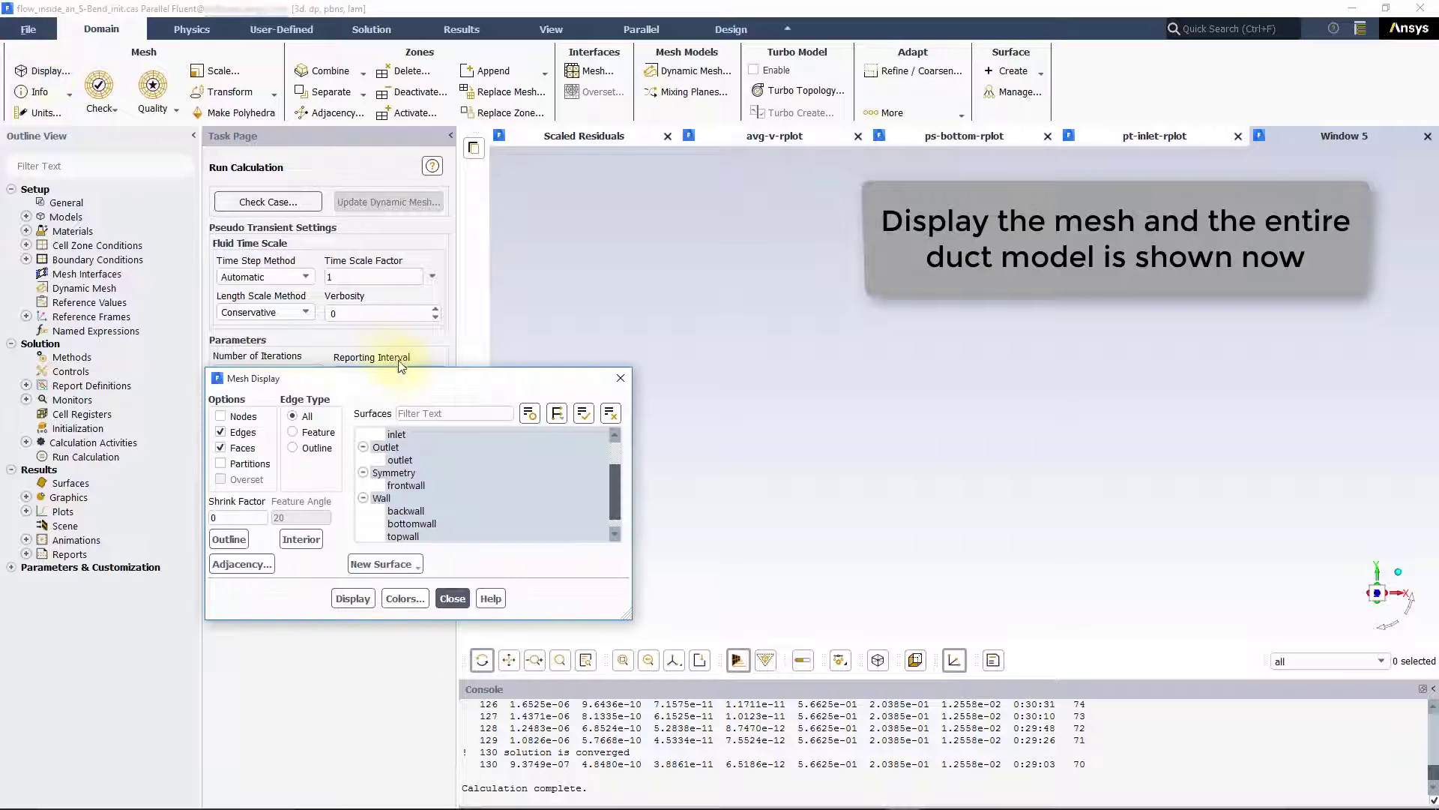
pyautogui.moveTo(396, 373); pyautogui.dragTo(400, 260)
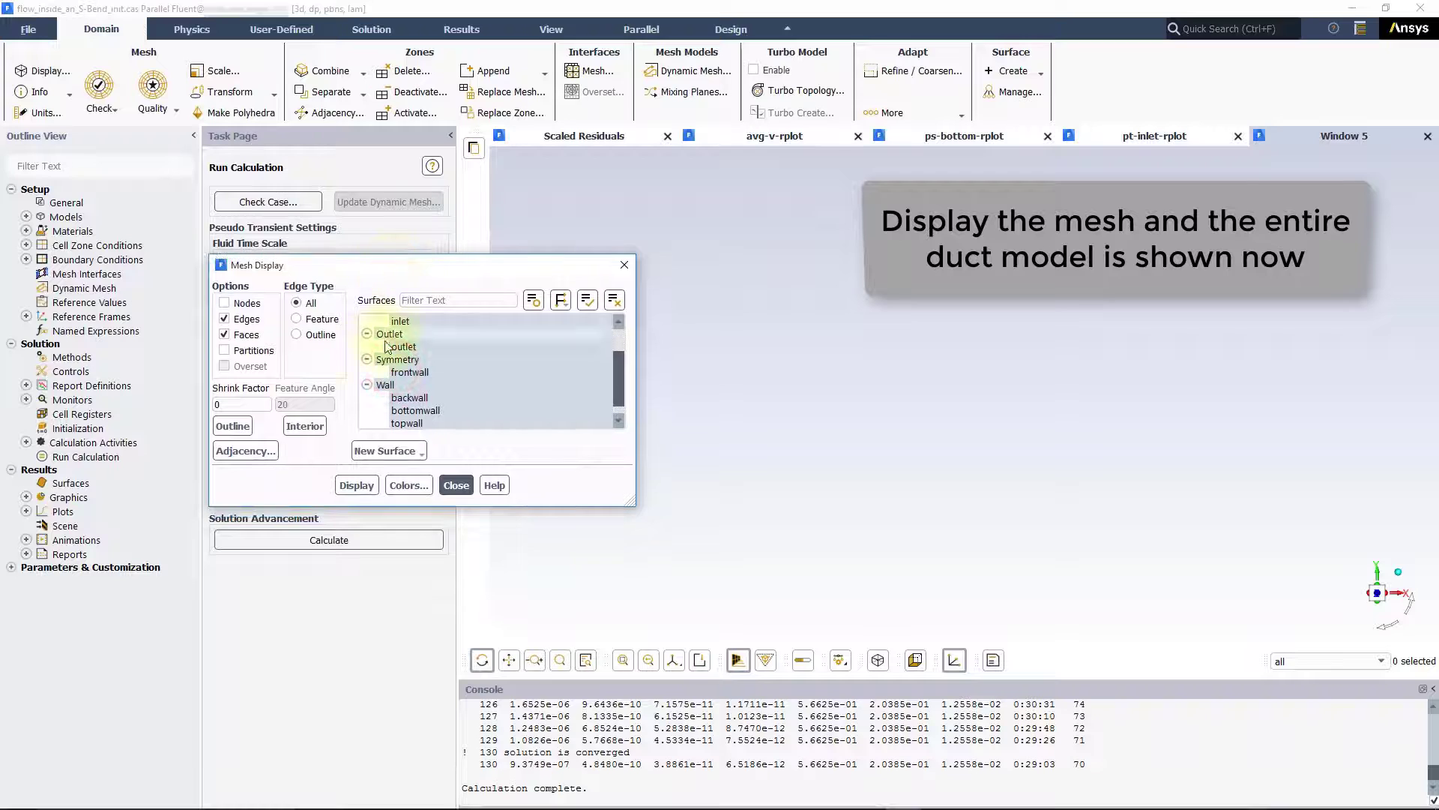
pyautogui.click(247, 319)
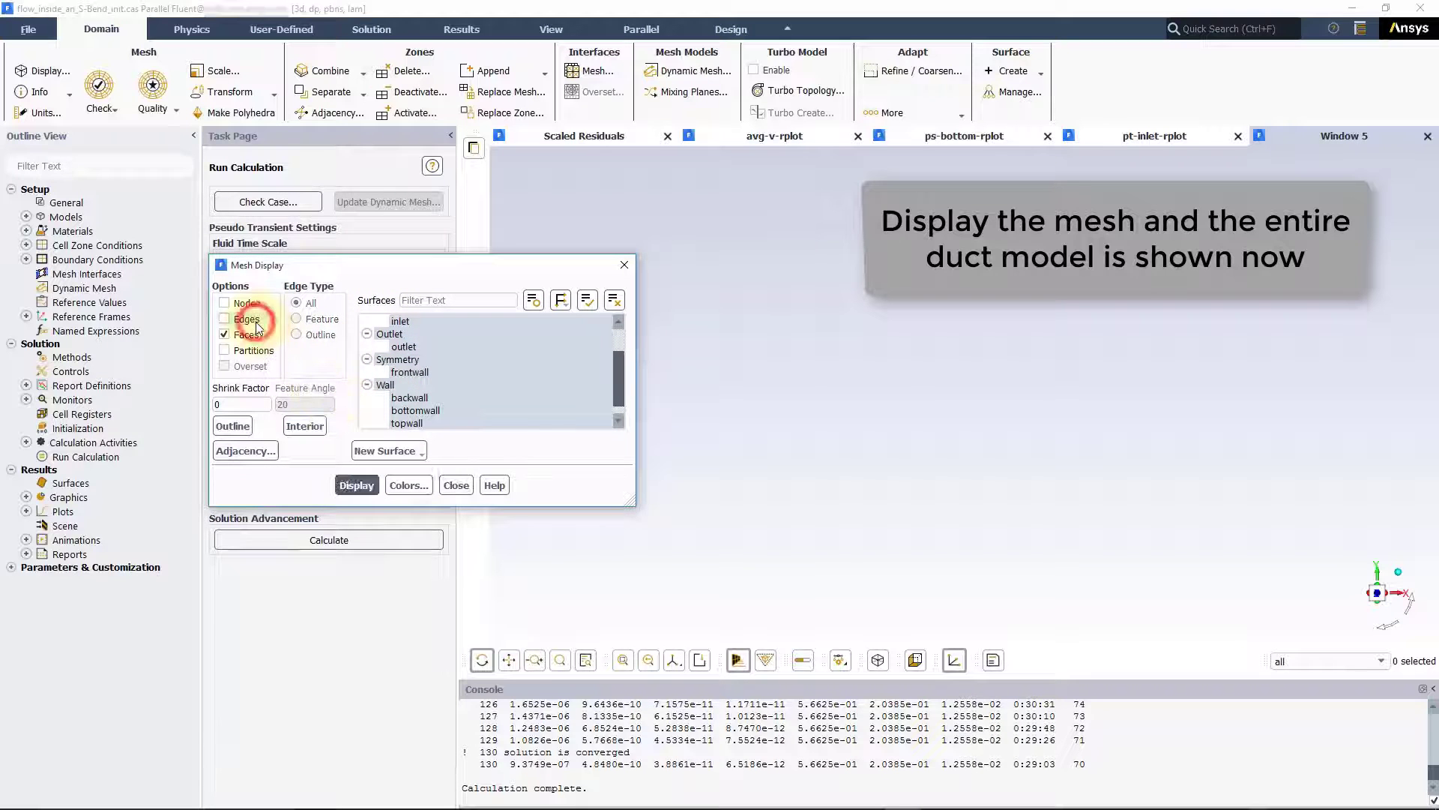
pyautogui.click(350, 485)
pyautogui.click(449, 486)
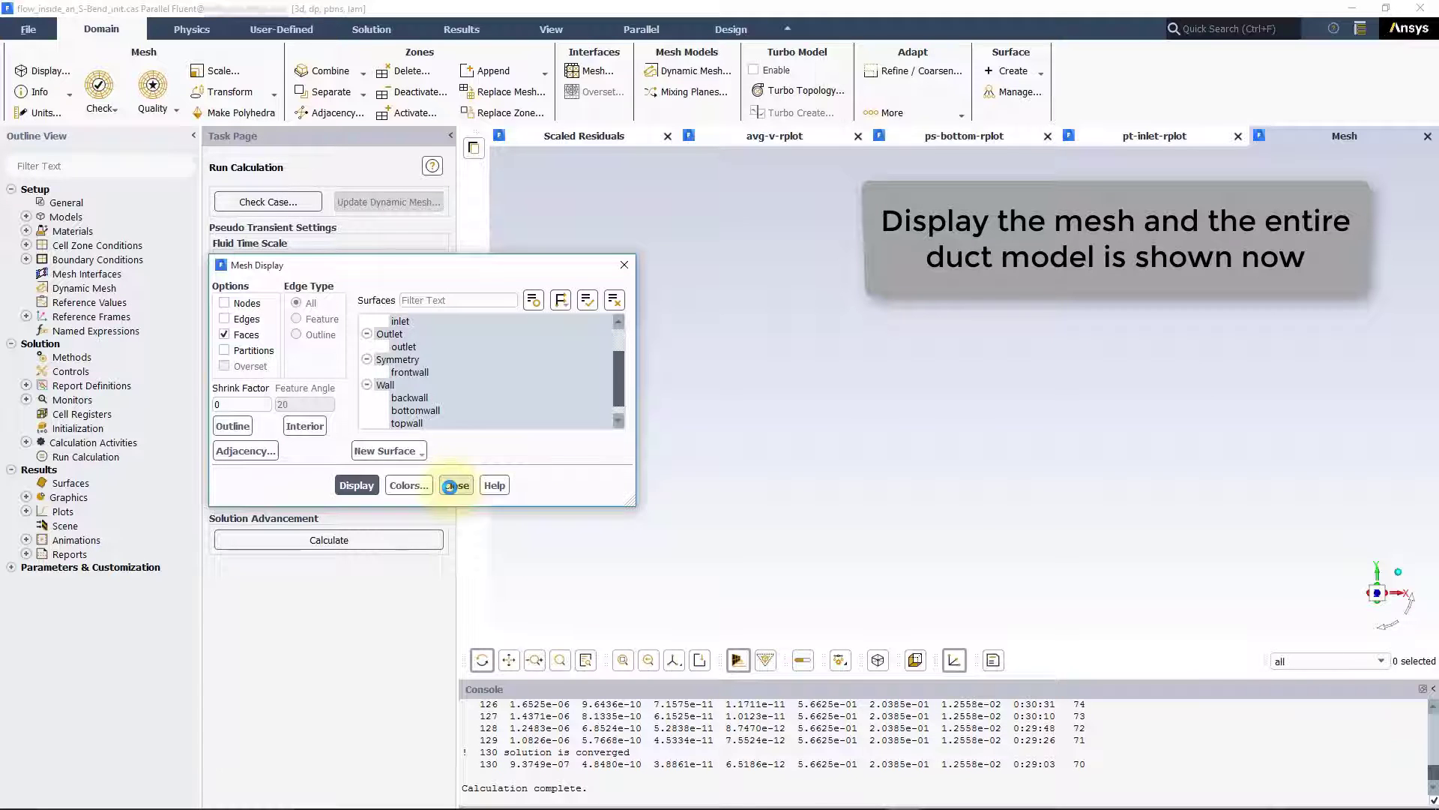
pyautogui.click(450, 487)
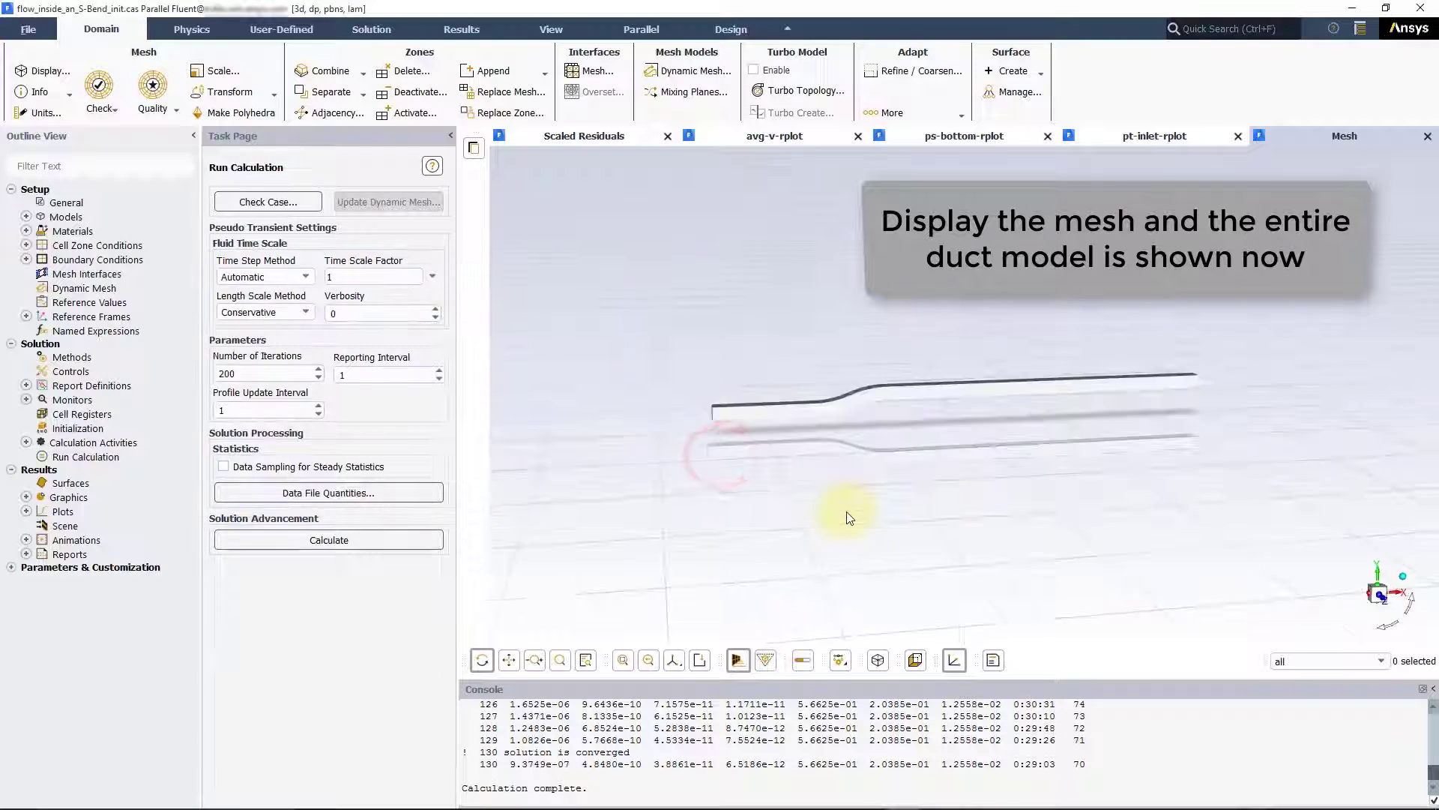
pyautogui.moveTo(846, 512); pyautogui.dragTo(856, 490)
pyautogui.scroll(4, 777, 378)
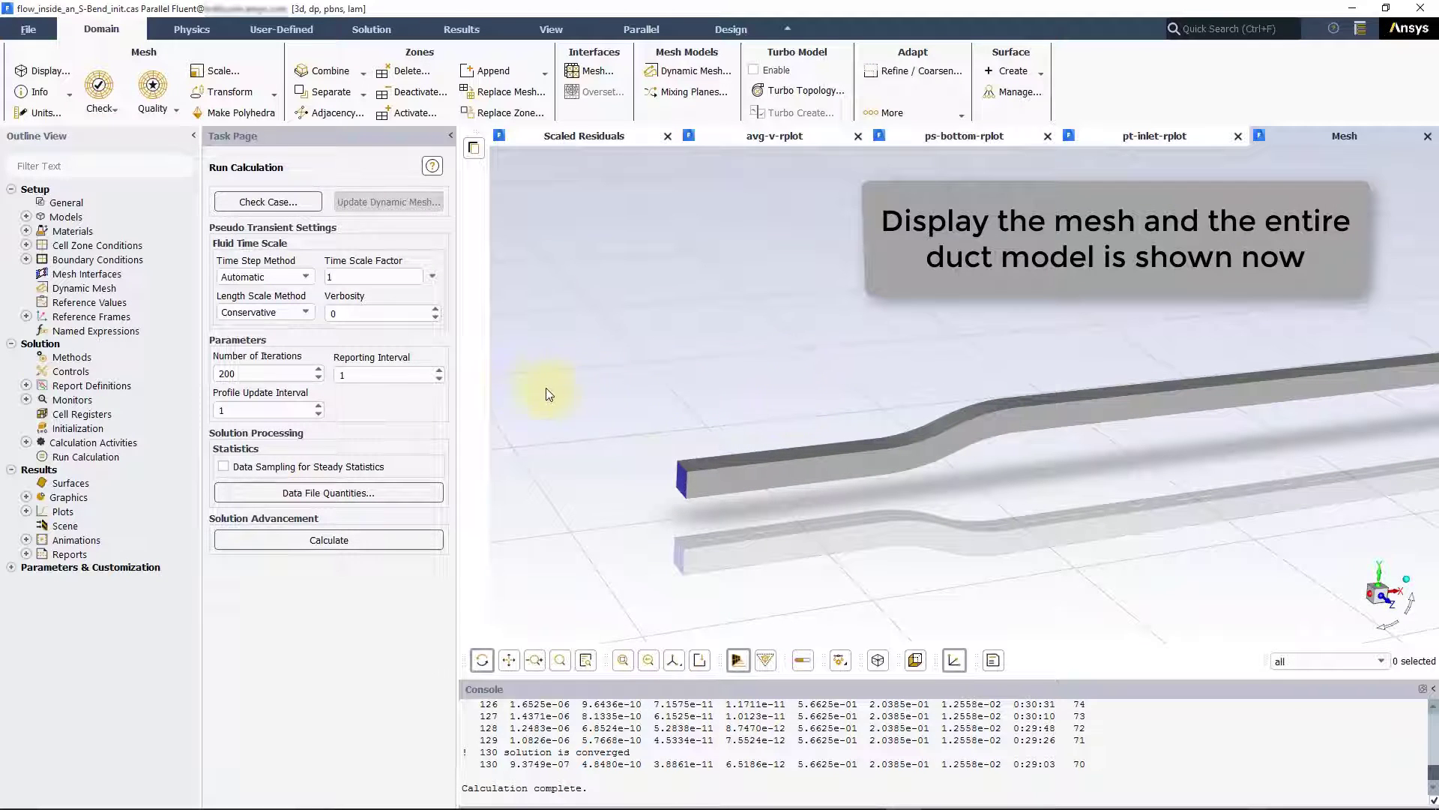
# Create a YZ plane surface at X = 0.3 m for post-processing
pyautogui.click(456, 29)
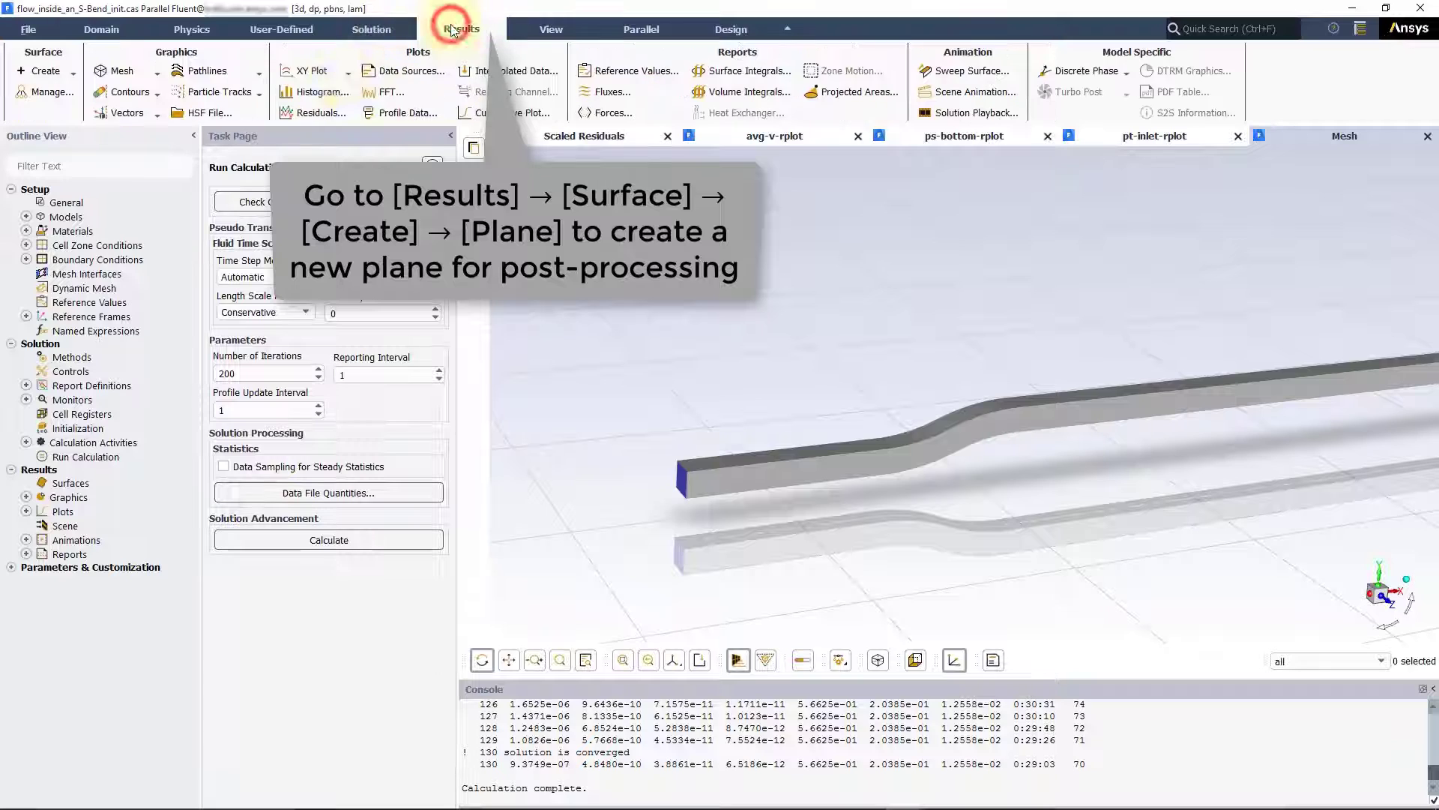
pyautogui.click(60, 71)
pyautogui.click(42, 182)
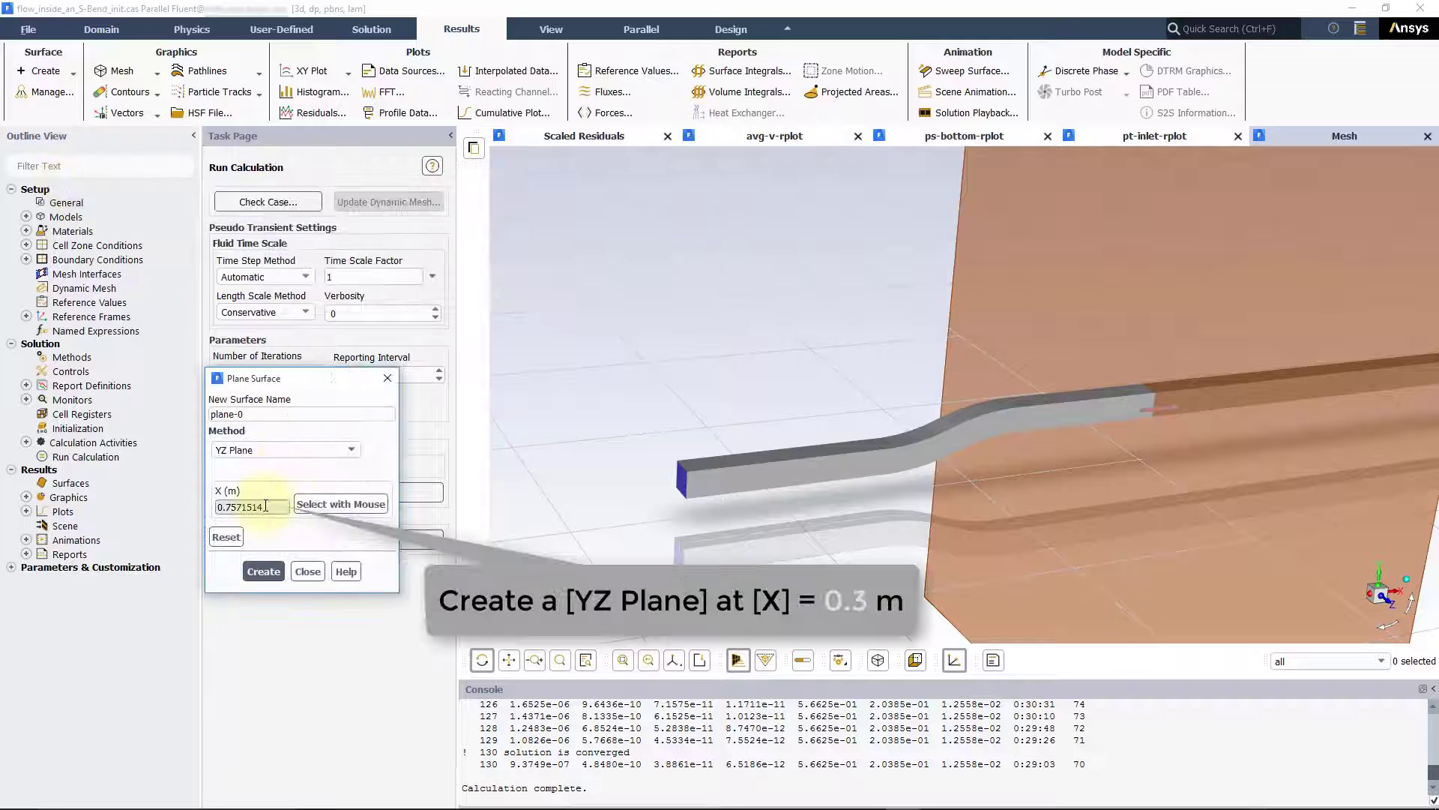
pyautogui.doubleClick(233, 507)
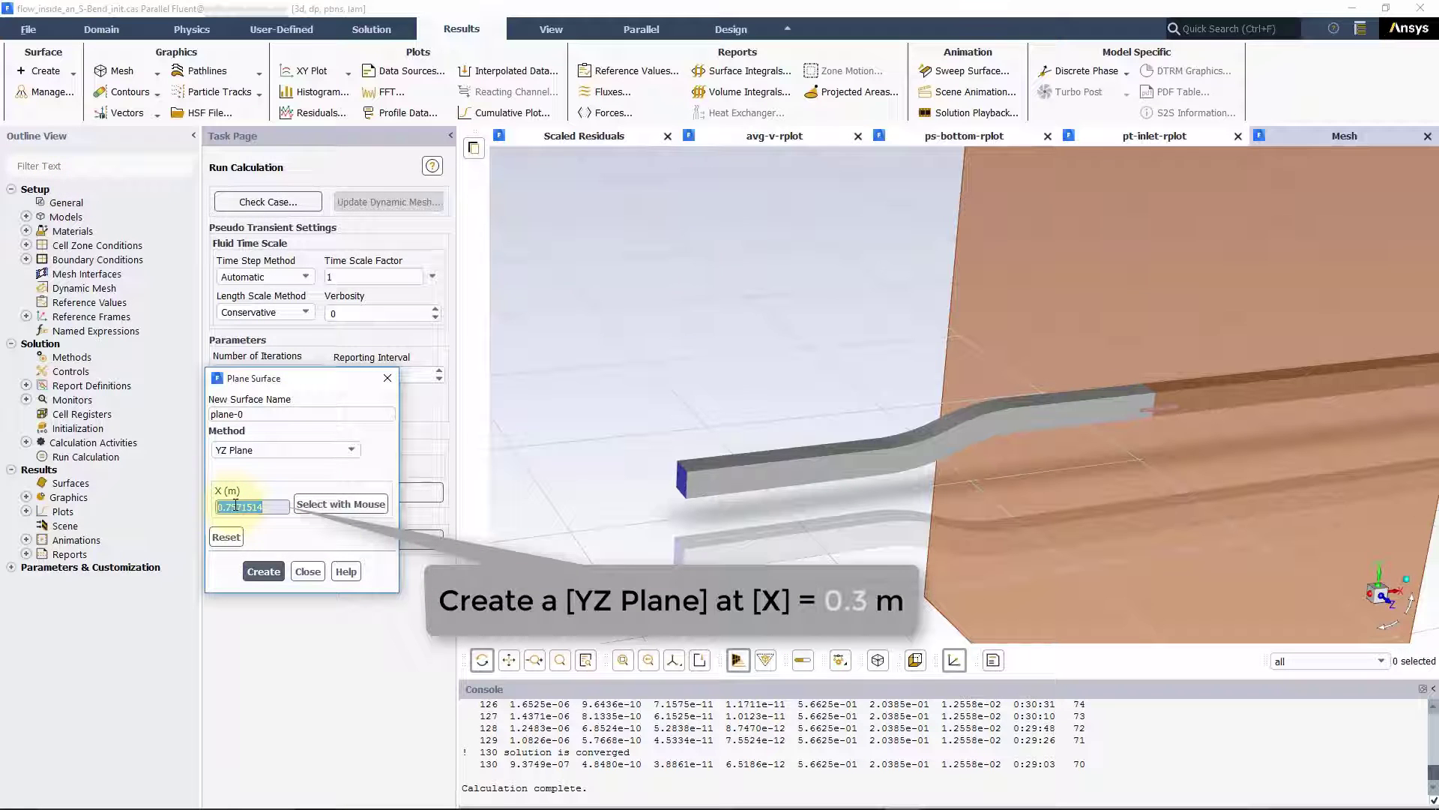
pyautogui.write('0.3')
pyautogui.click(266, 571)
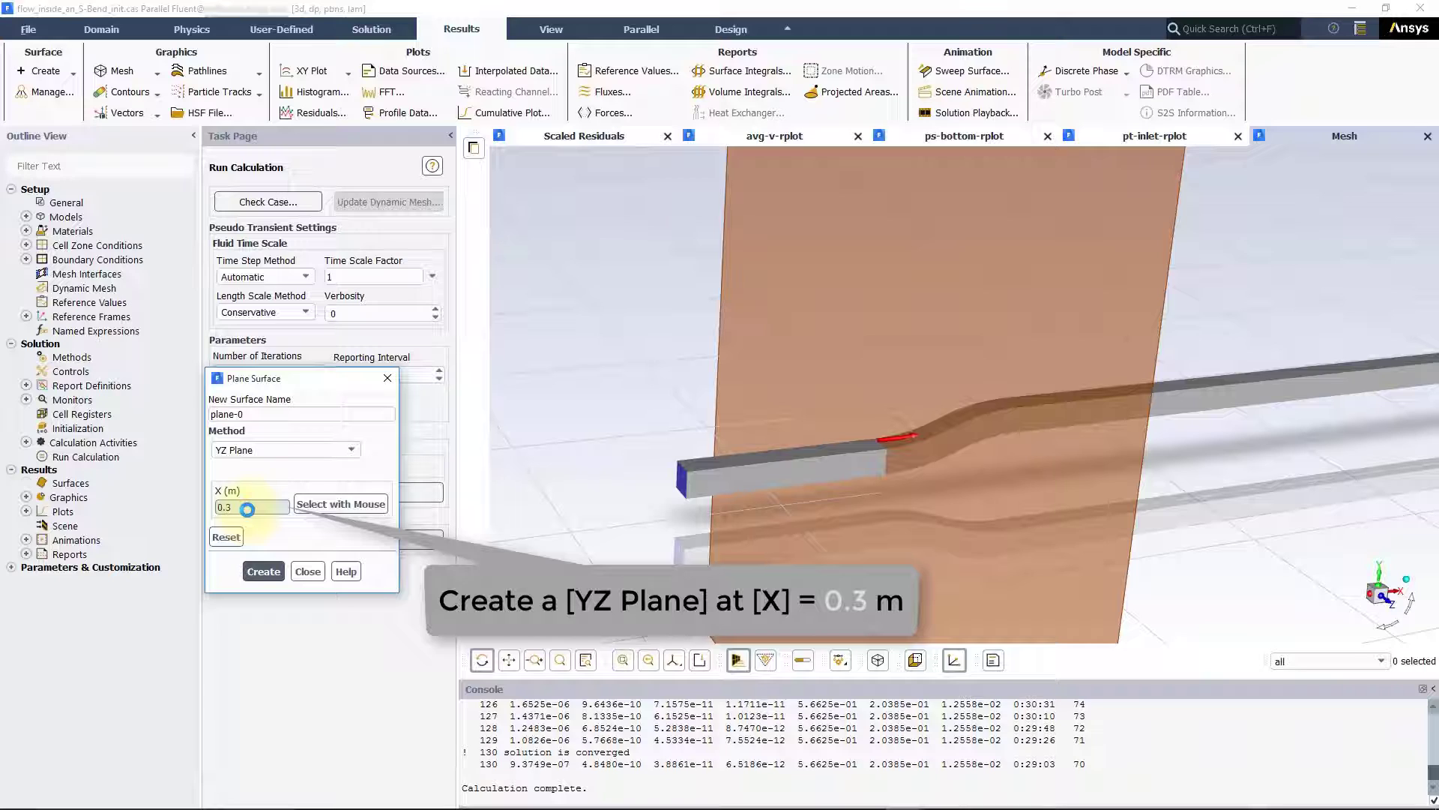
# Create two more YZ plane surfaces at X = 0.35358 m and X = 0.40715 m
pyautogui.click(248, 510)
pyautogui.write('5358')
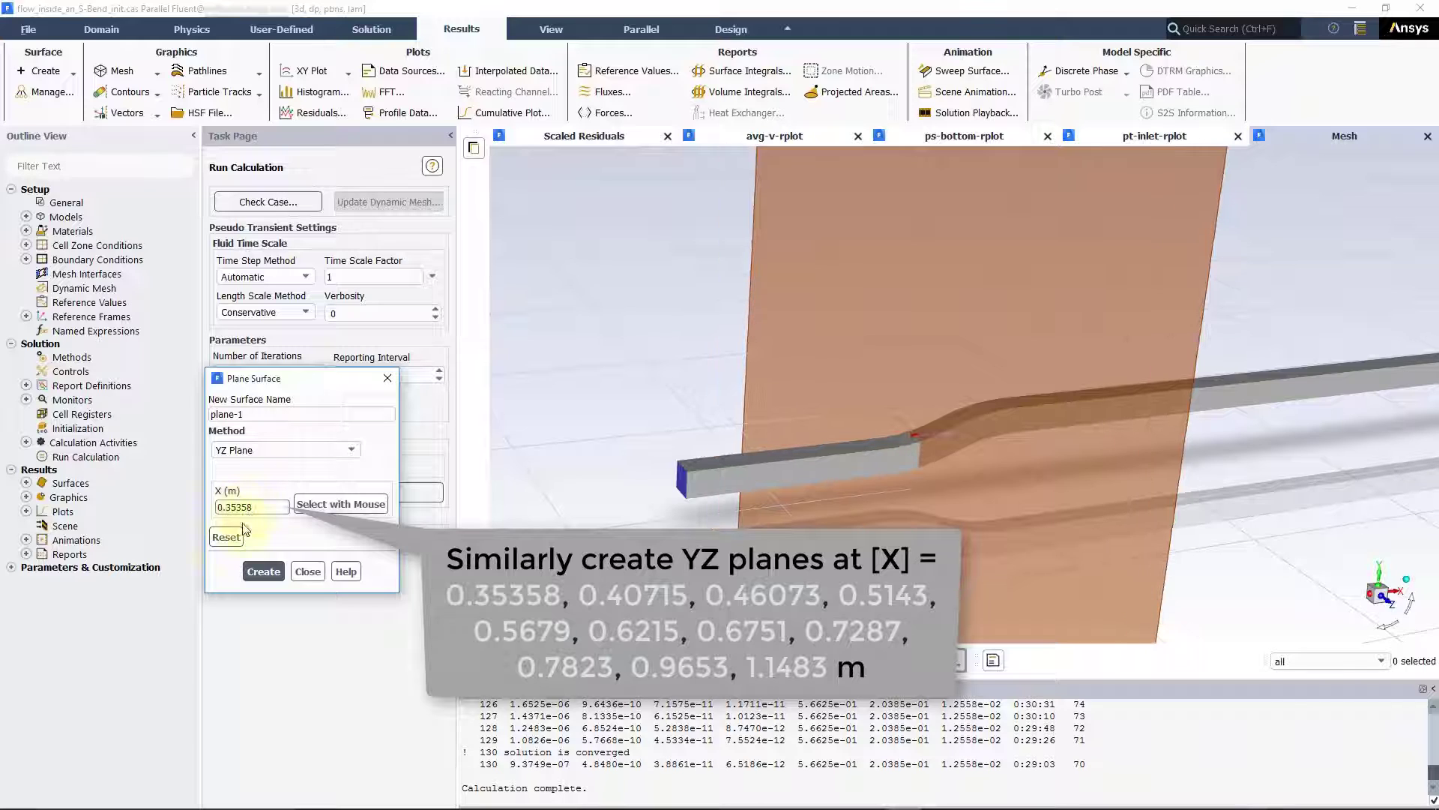
pyautogui.click(263, 571)
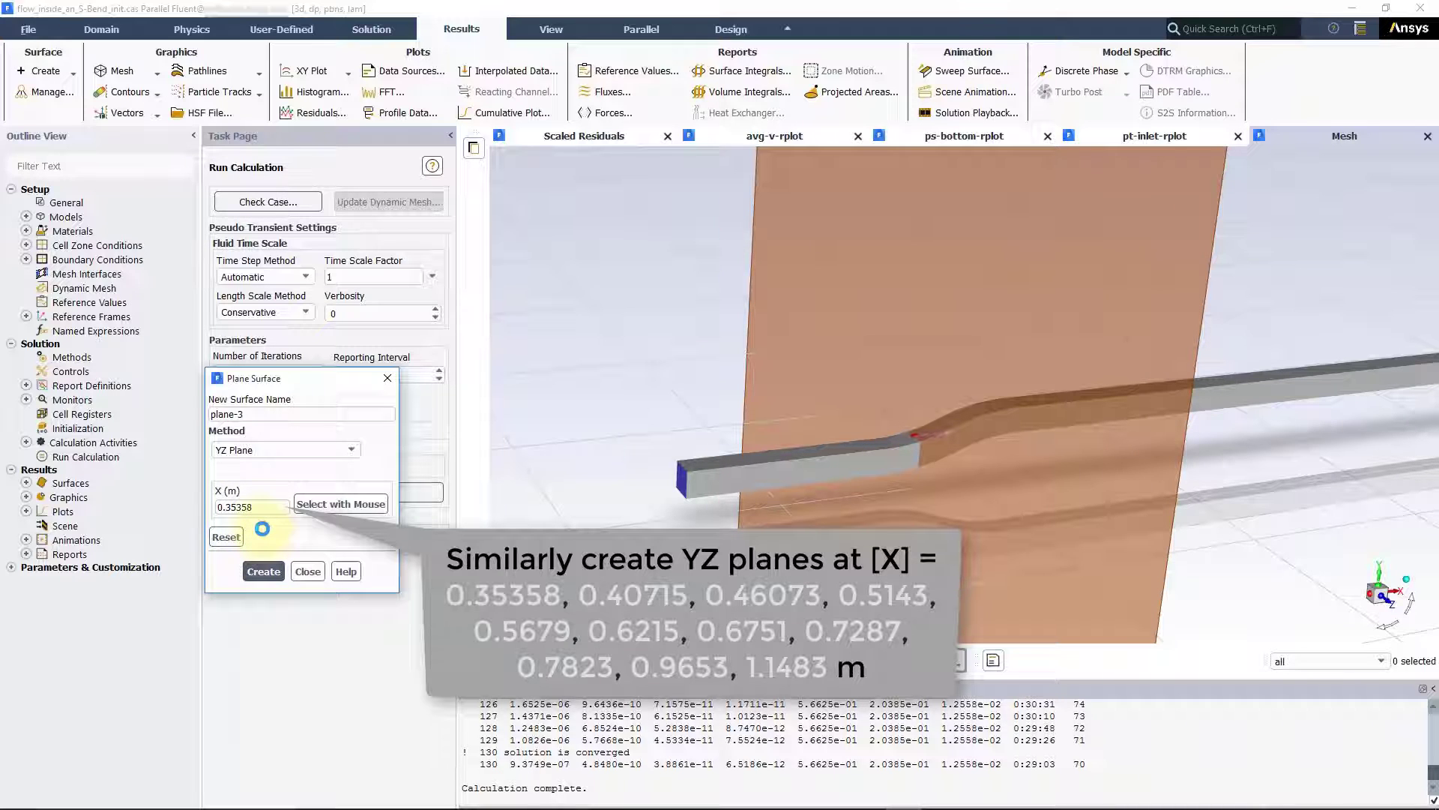
pyautogui.moveTo(258, 507); pyautogui.dragTo(228, 511)
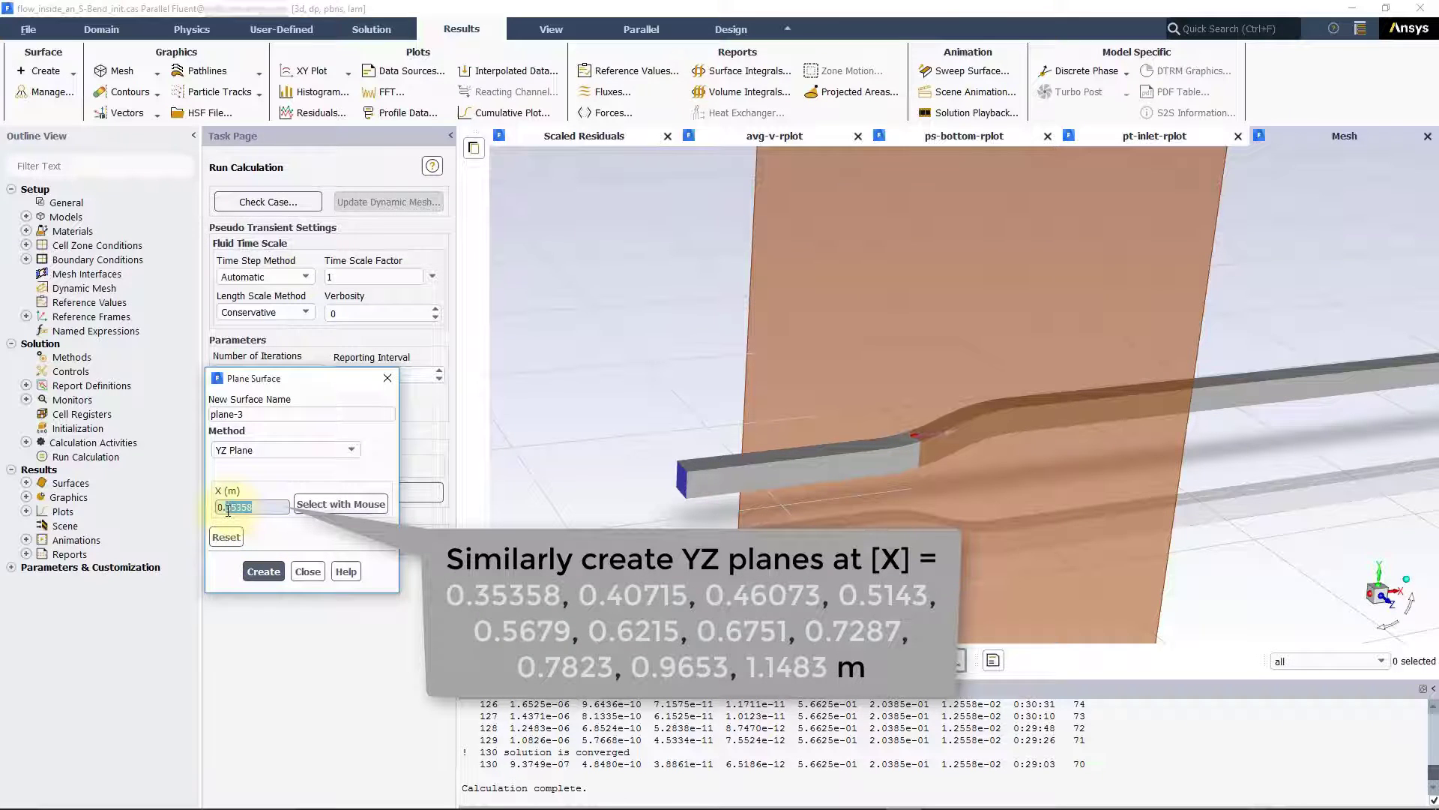
pyautogui.write('40715')
pyautogui.click(263, 571)
# Create the remaining YZ planes at X = 0.46073, 0.5143, 0.5679, 0.6215, 0.6751, 0.7287, 0.7823, 0.9653 and 1.1483 m
pyautogui.click(258, 507)
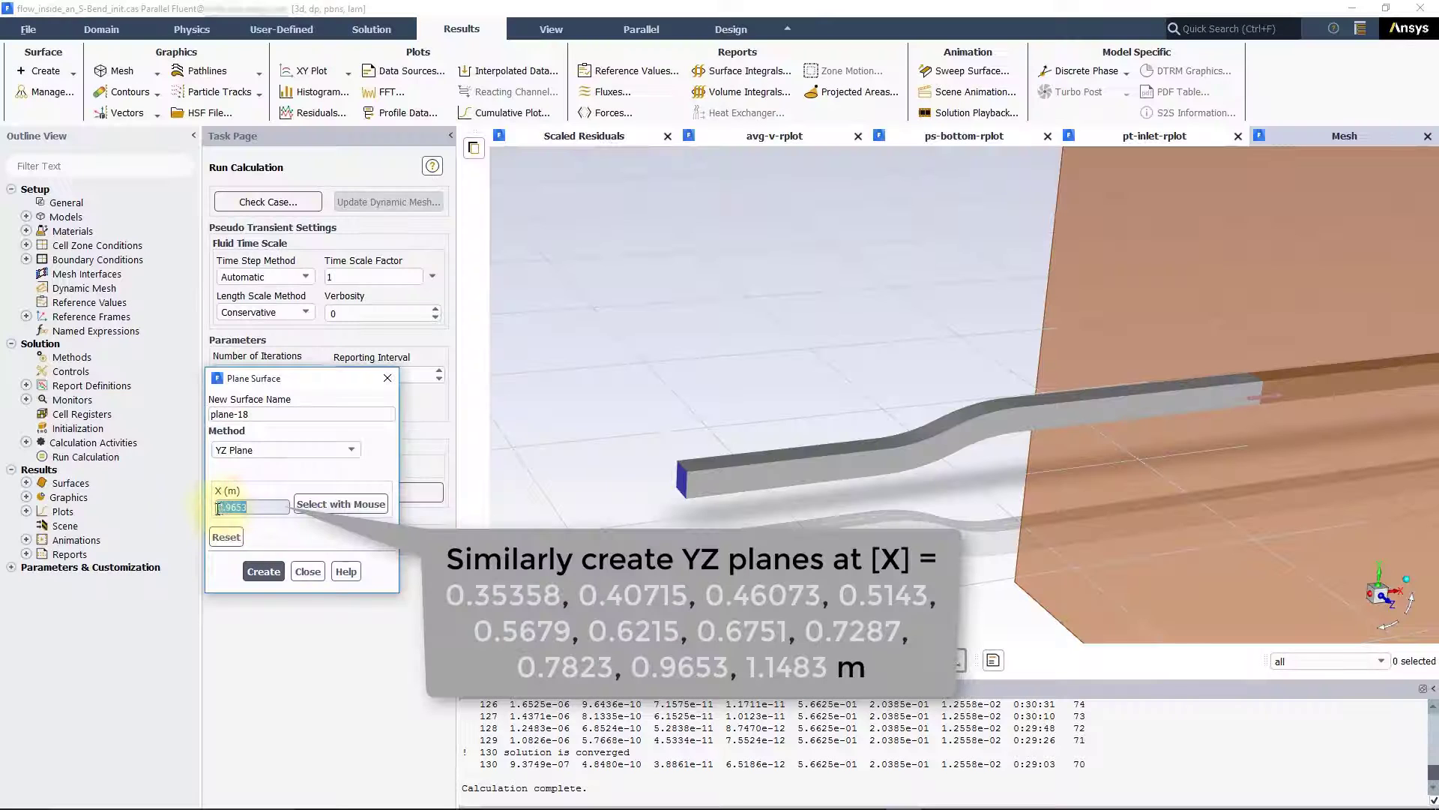
pyautogui.moveTo(285, 508); pyautogui.dragTo(221, 507)
pyautogui.click(266, 571)
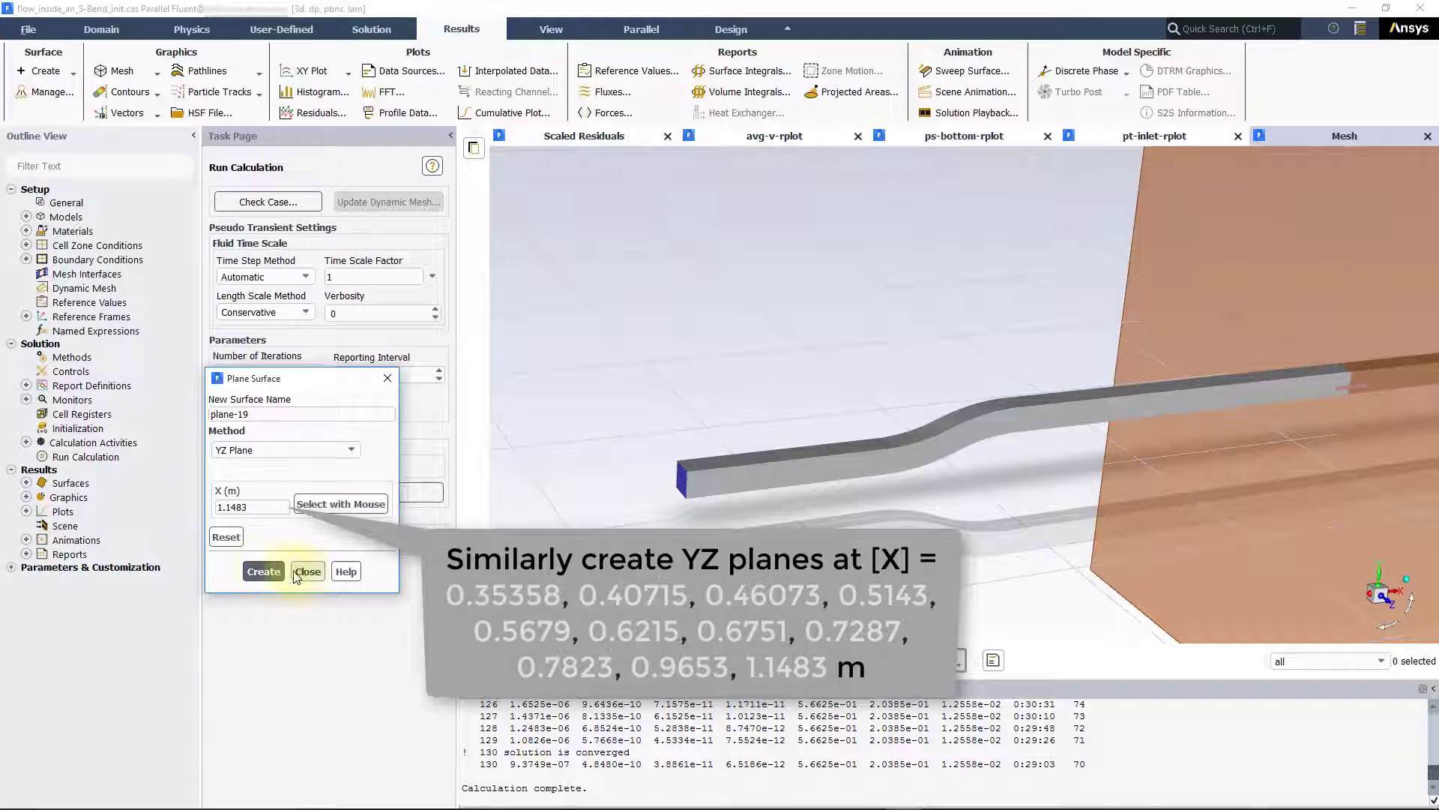
pyautogui.click(306, 572)
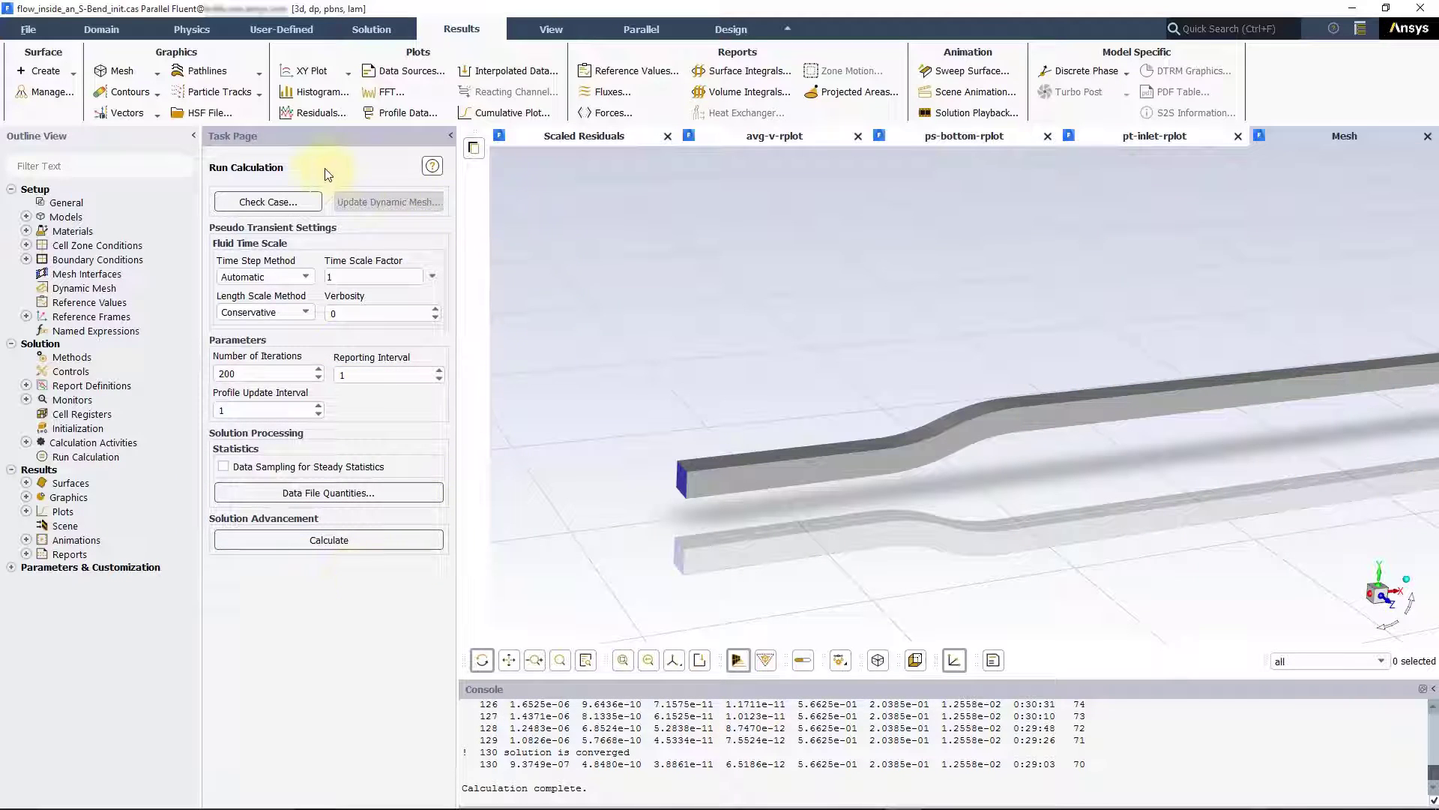
# Start a new contour plot and set its plotted variable to Total Pressure in the Pressure category
pyautogui.click(156, 92)
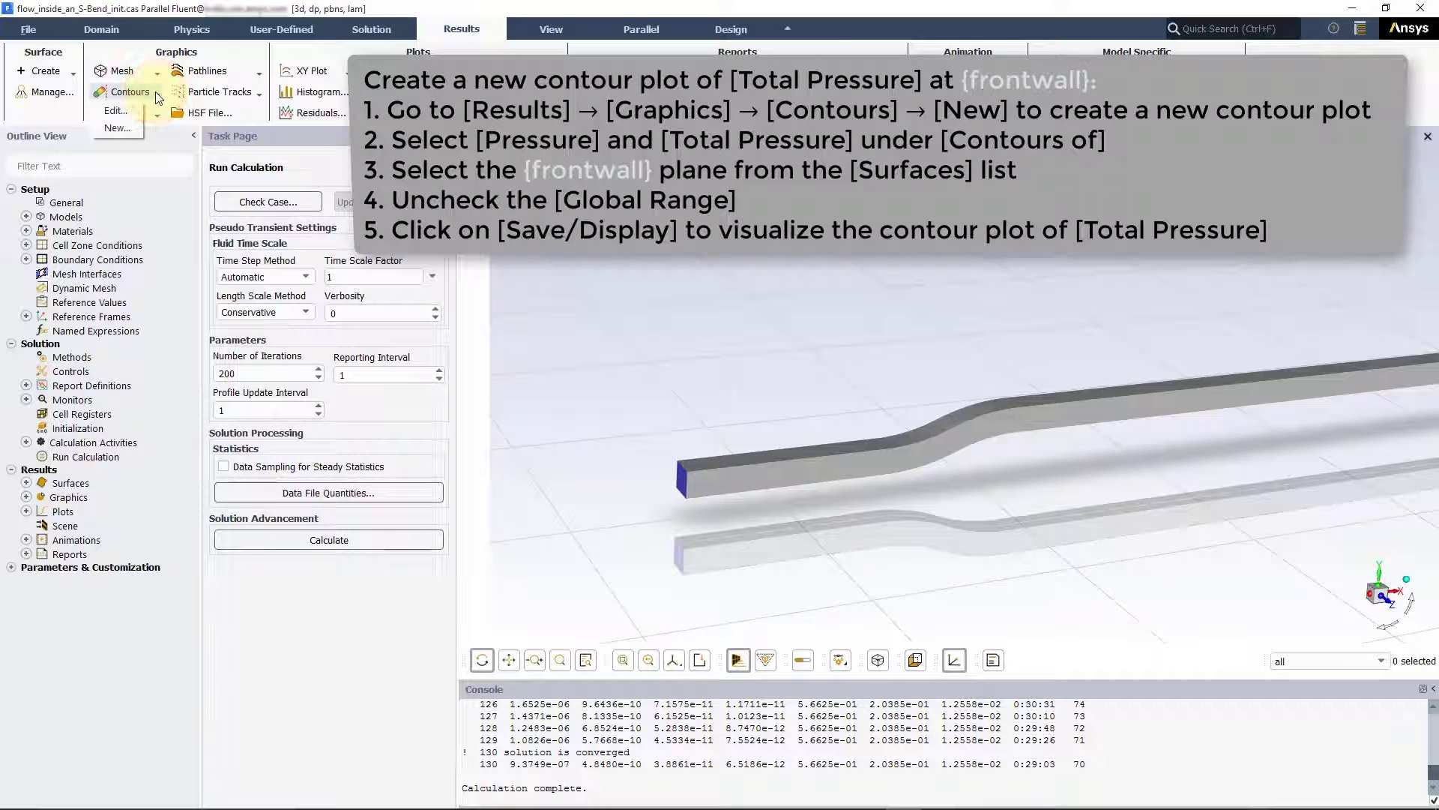
pyautogui.click(131, 128)
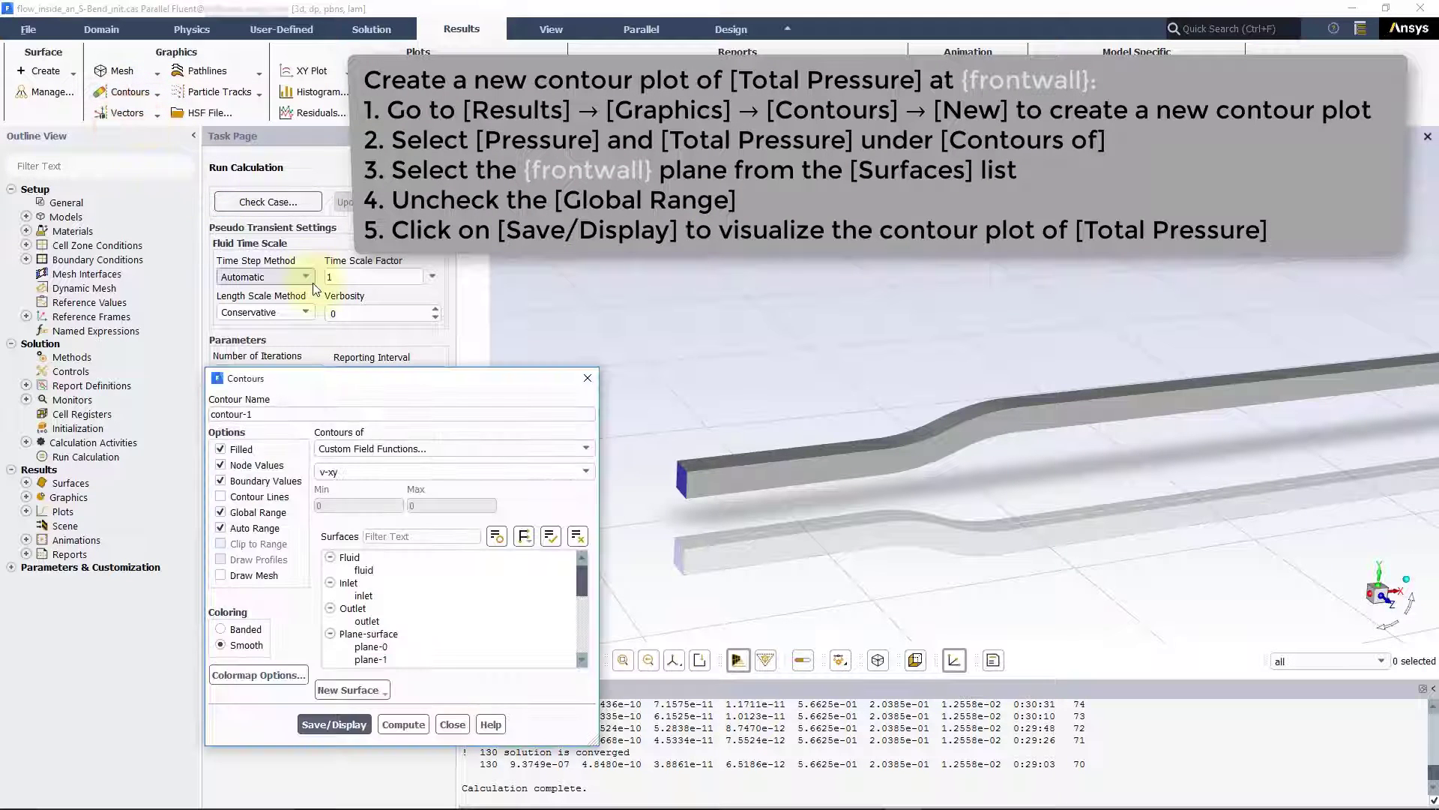
pyautogui.scroll(-2, 442, 616)
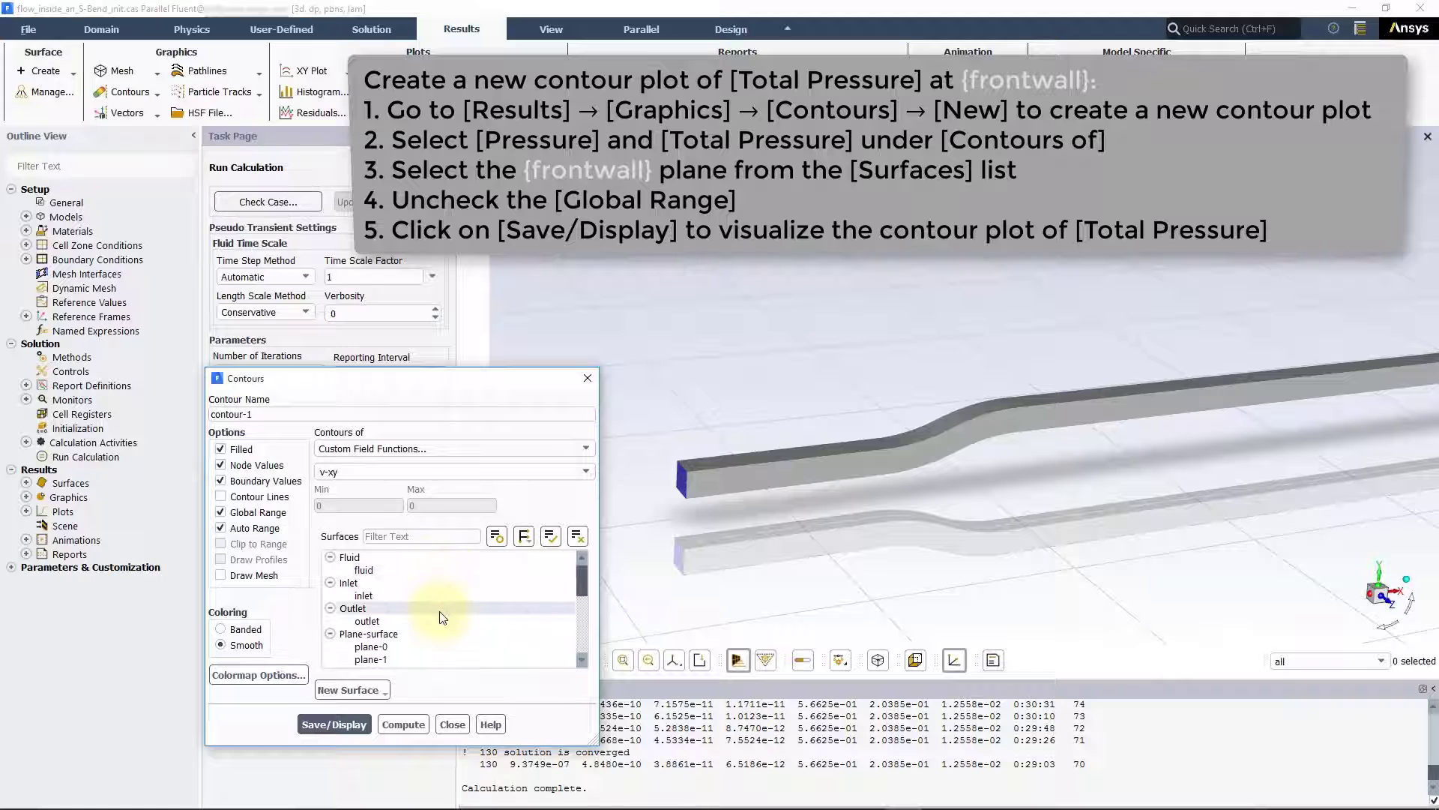
pyautogui.click(532, 448)
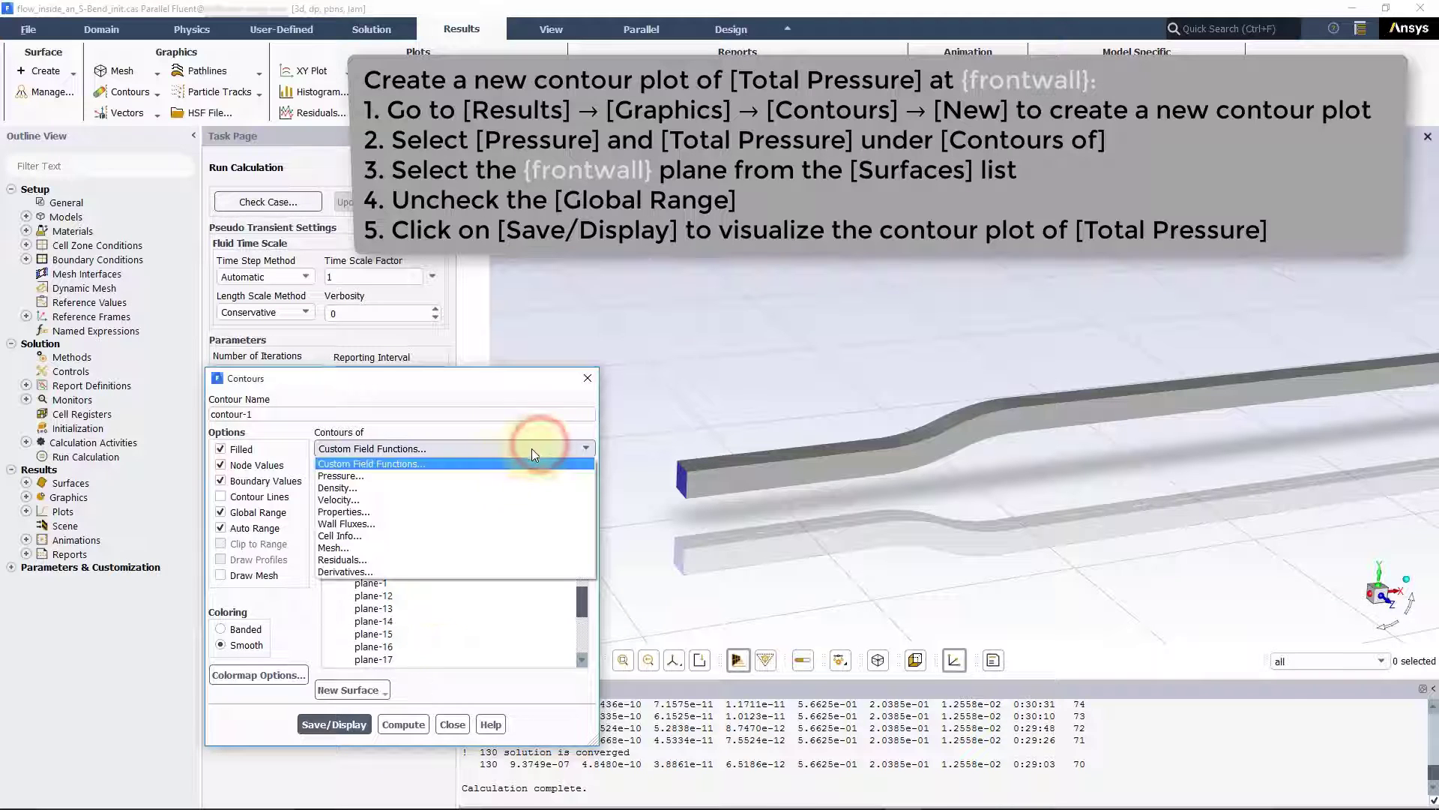
pyautogui.click(364, 477)
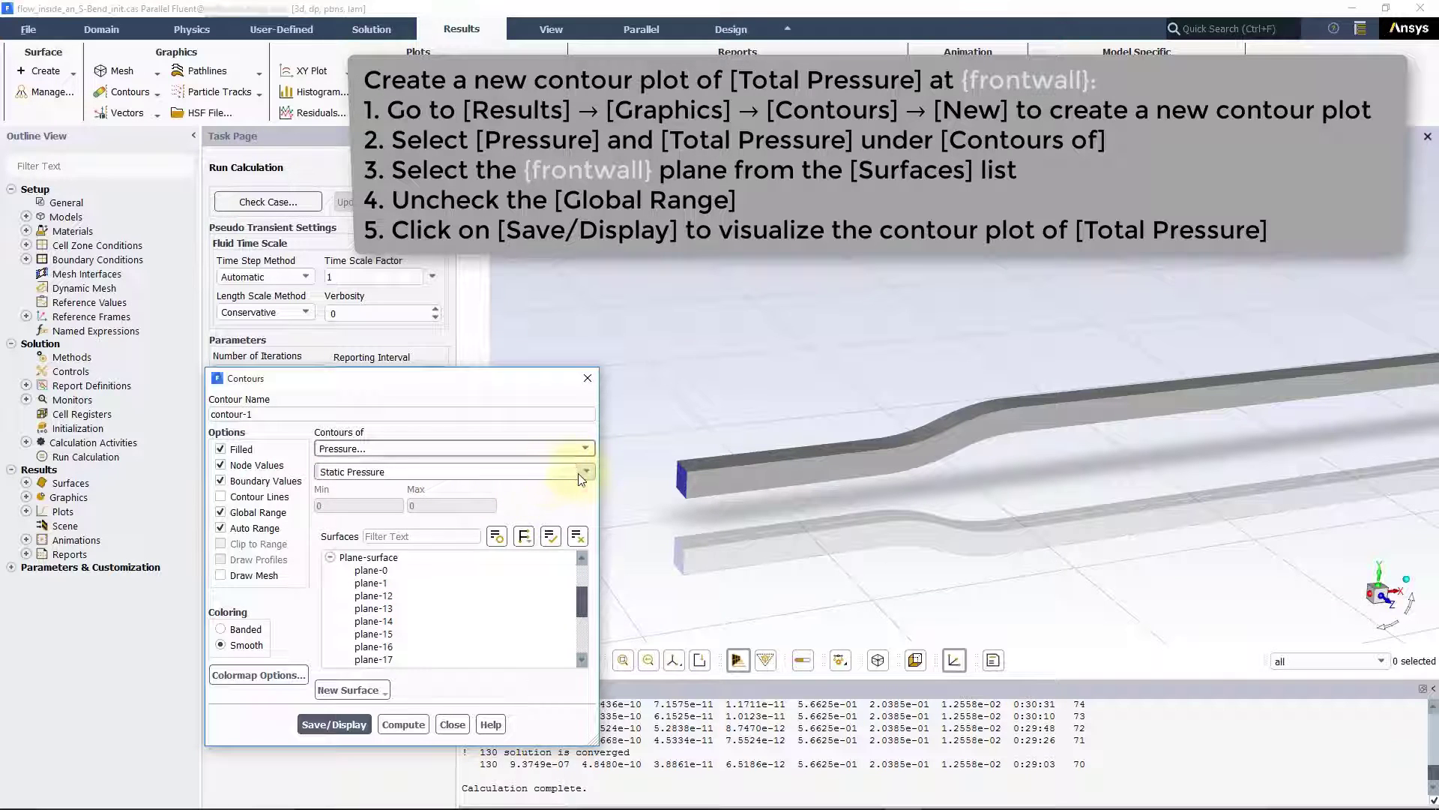
pyautogui.click(510, 472)
pyautogui.click(448, 534)
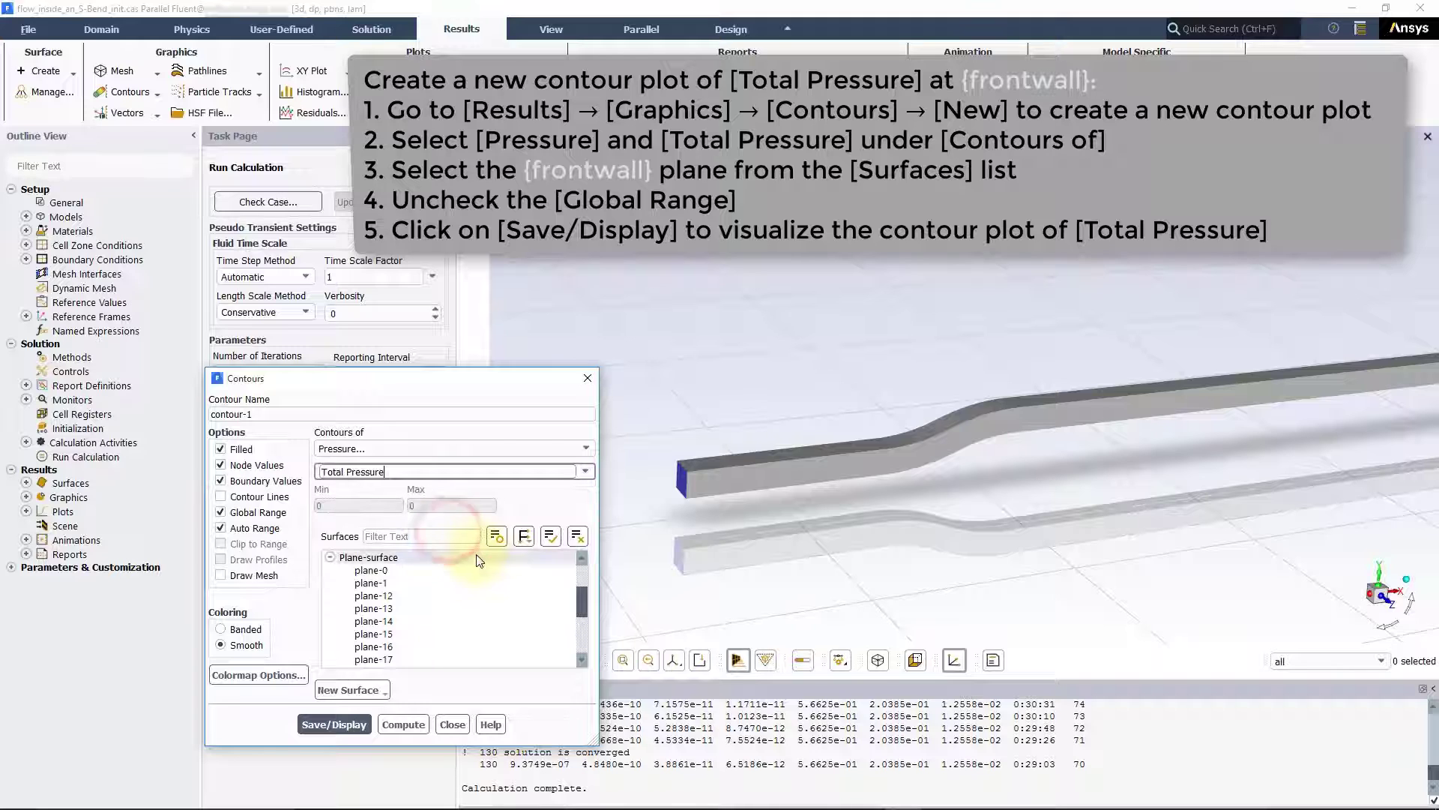
# Assign the frontwall surface to the contour, turn off Global Range, and save and display the plot
pyautogui.moveTo(578, 596); pyautogui.dragTo(576, 630)
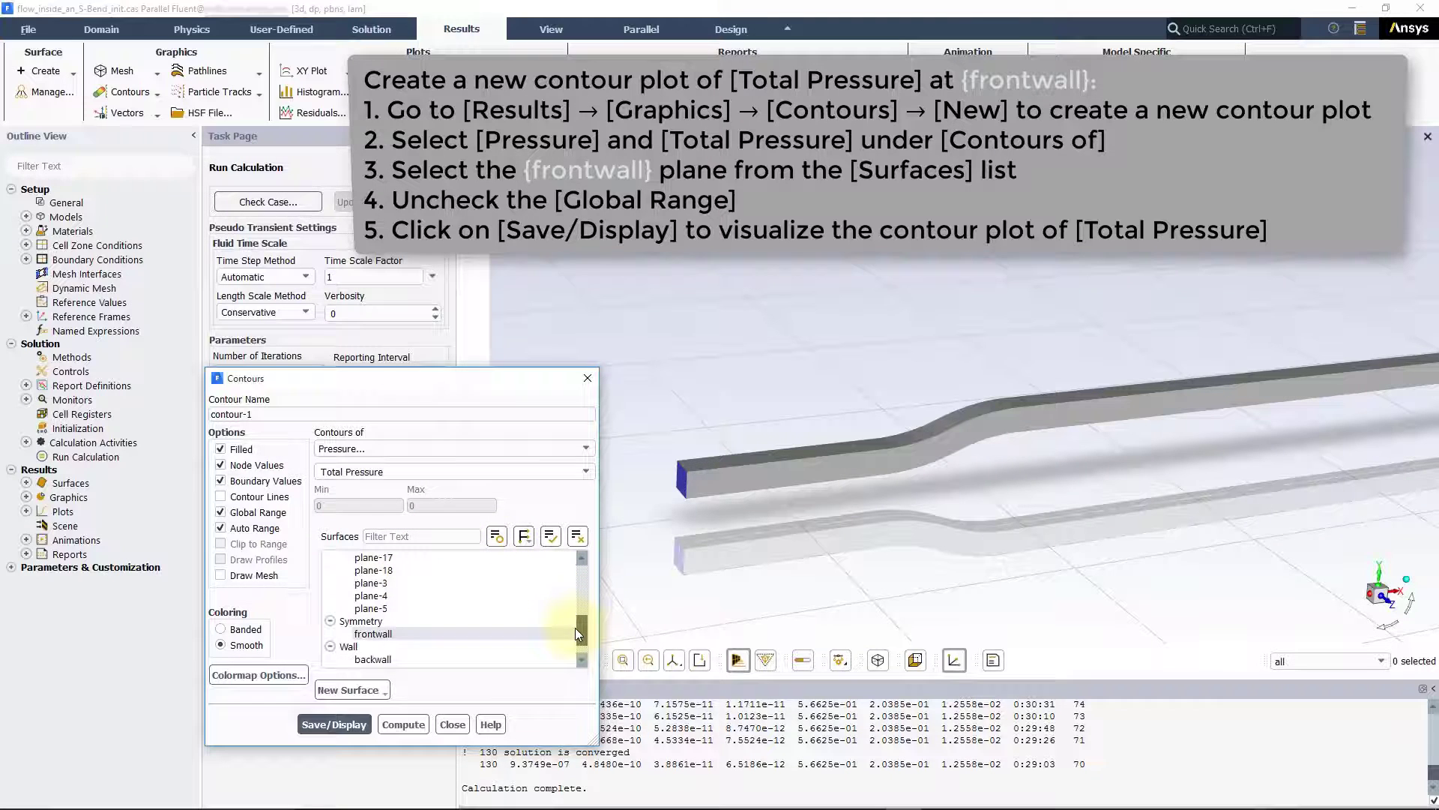
pyautogui.click(538, 623)
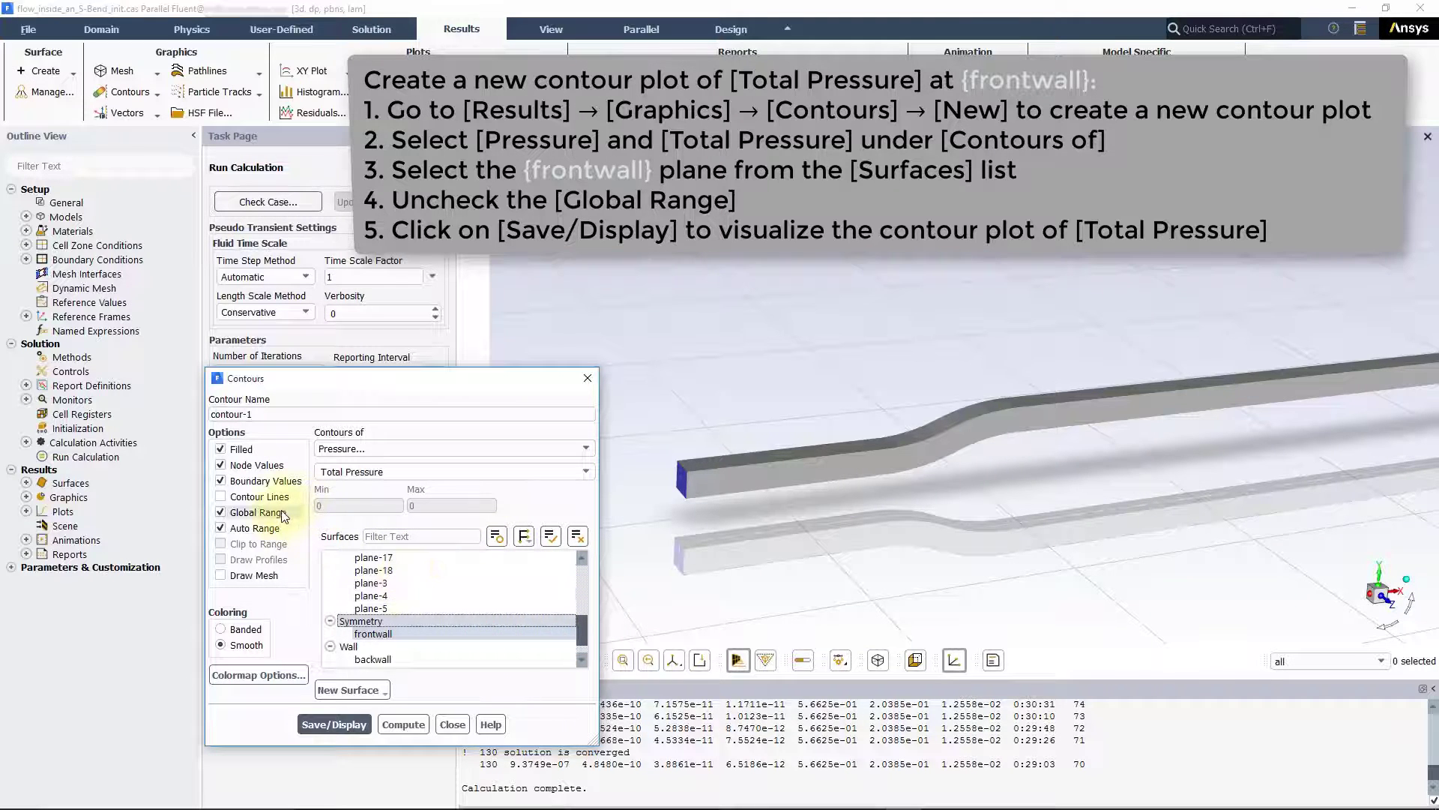
pyautogui.click(222, 513)
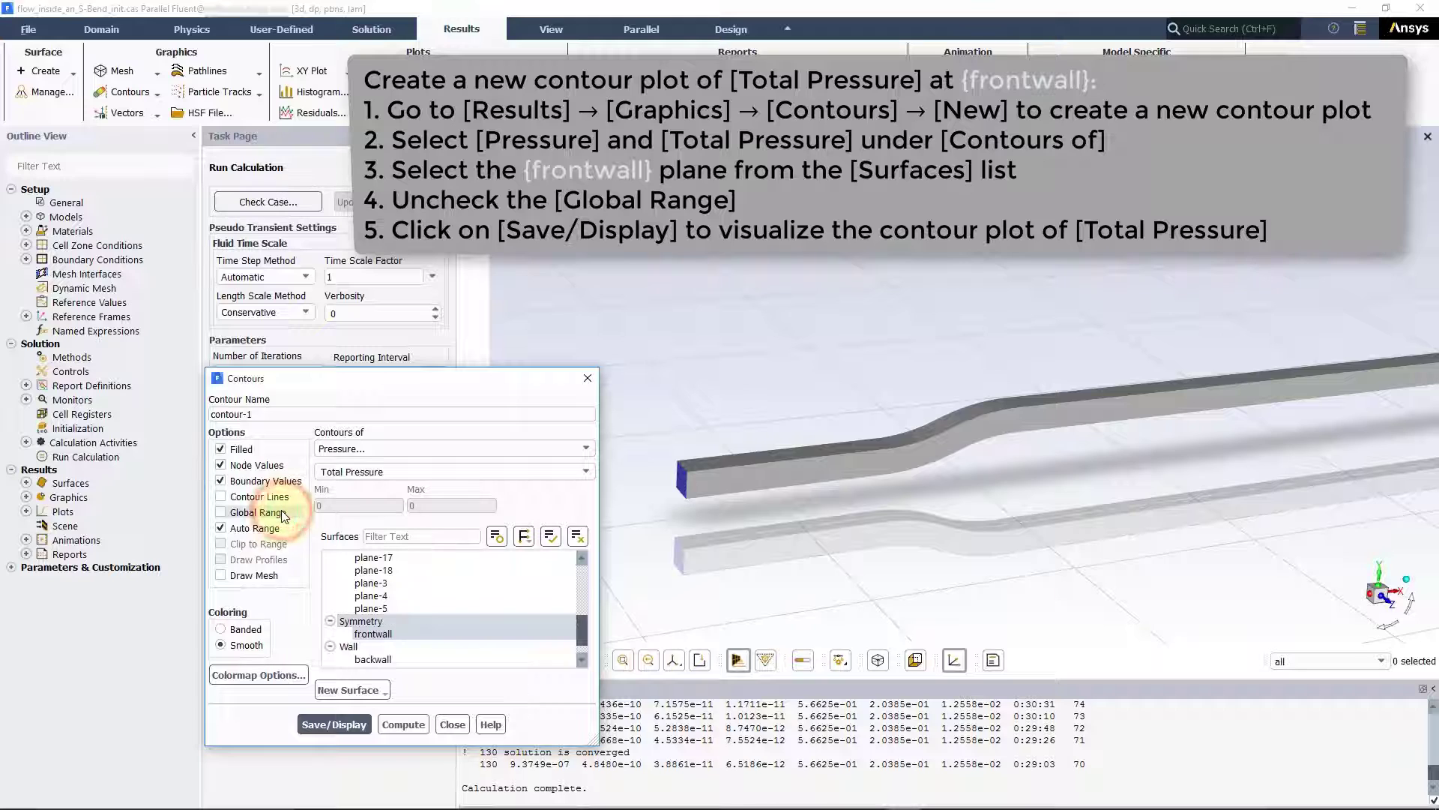
pyautogui.click(344, 724)
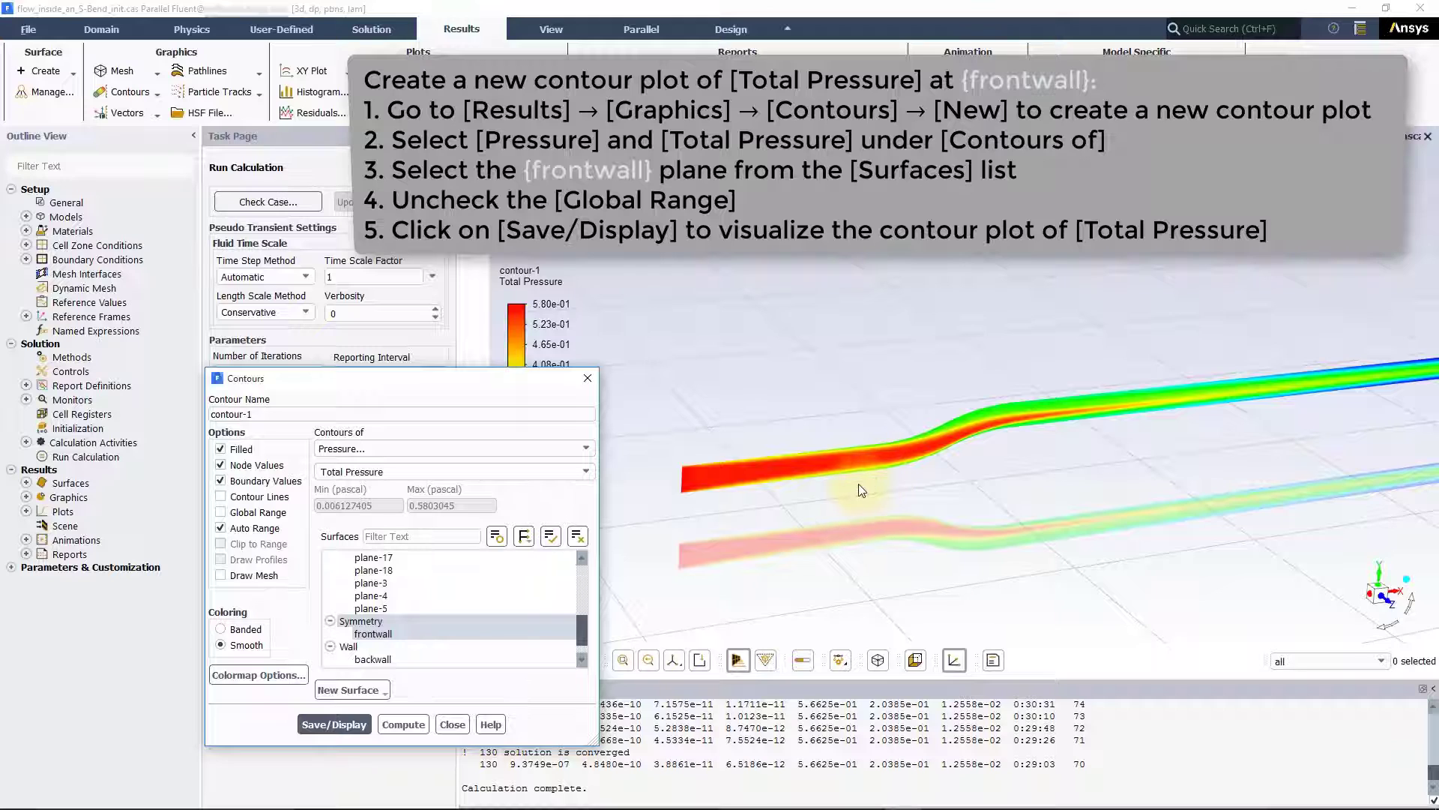
# Examine the Total Pressure contour along the full length of the frontwall in a side-on XY view, and close the contour settings
pyautogui.click(1382, 604)
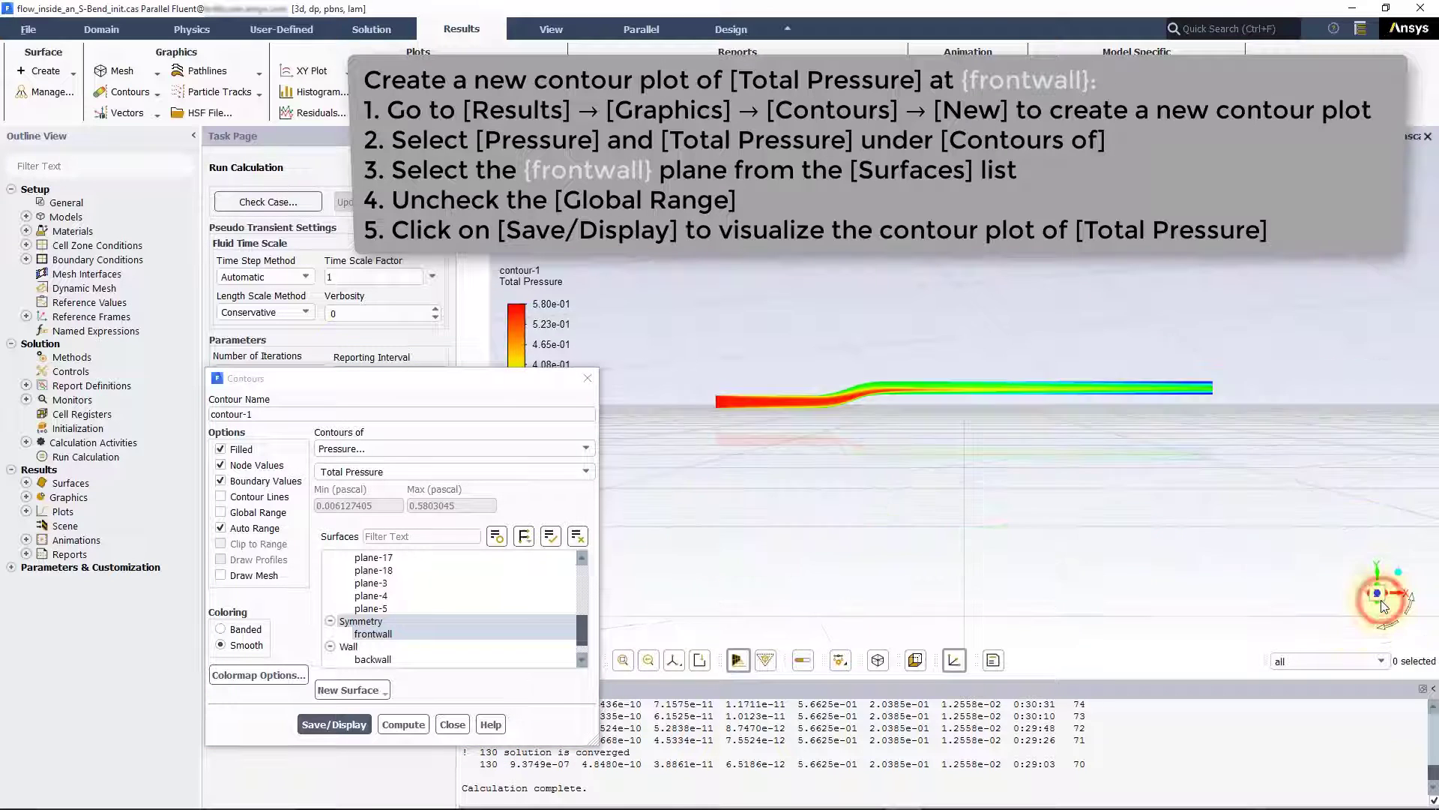
pyautogui.scroll(3, 785, 380)
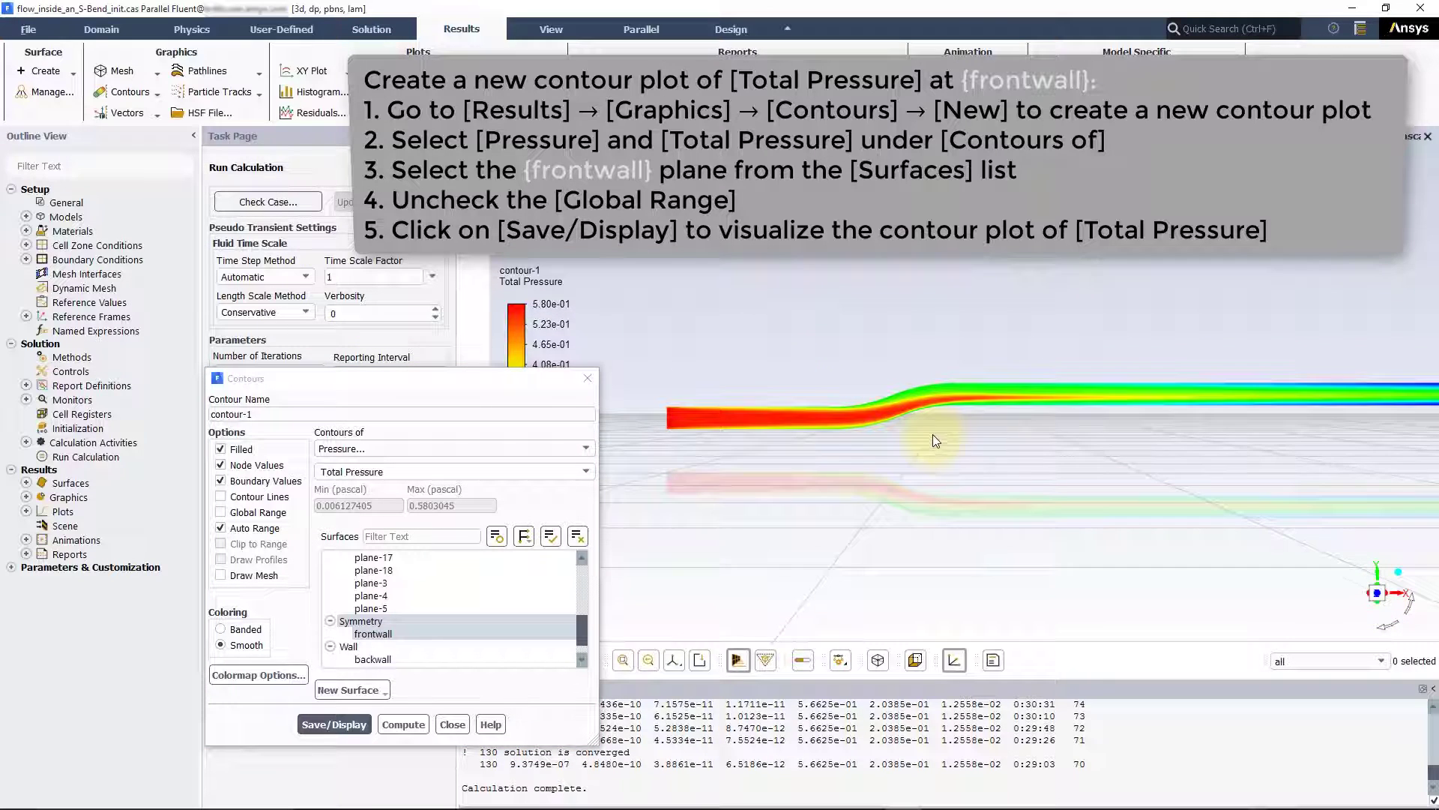
pyautogui.scroll(-2, 933, 440)
pyautogui.moveTo(525, 379); pyautogui.dragTo(349, 231)
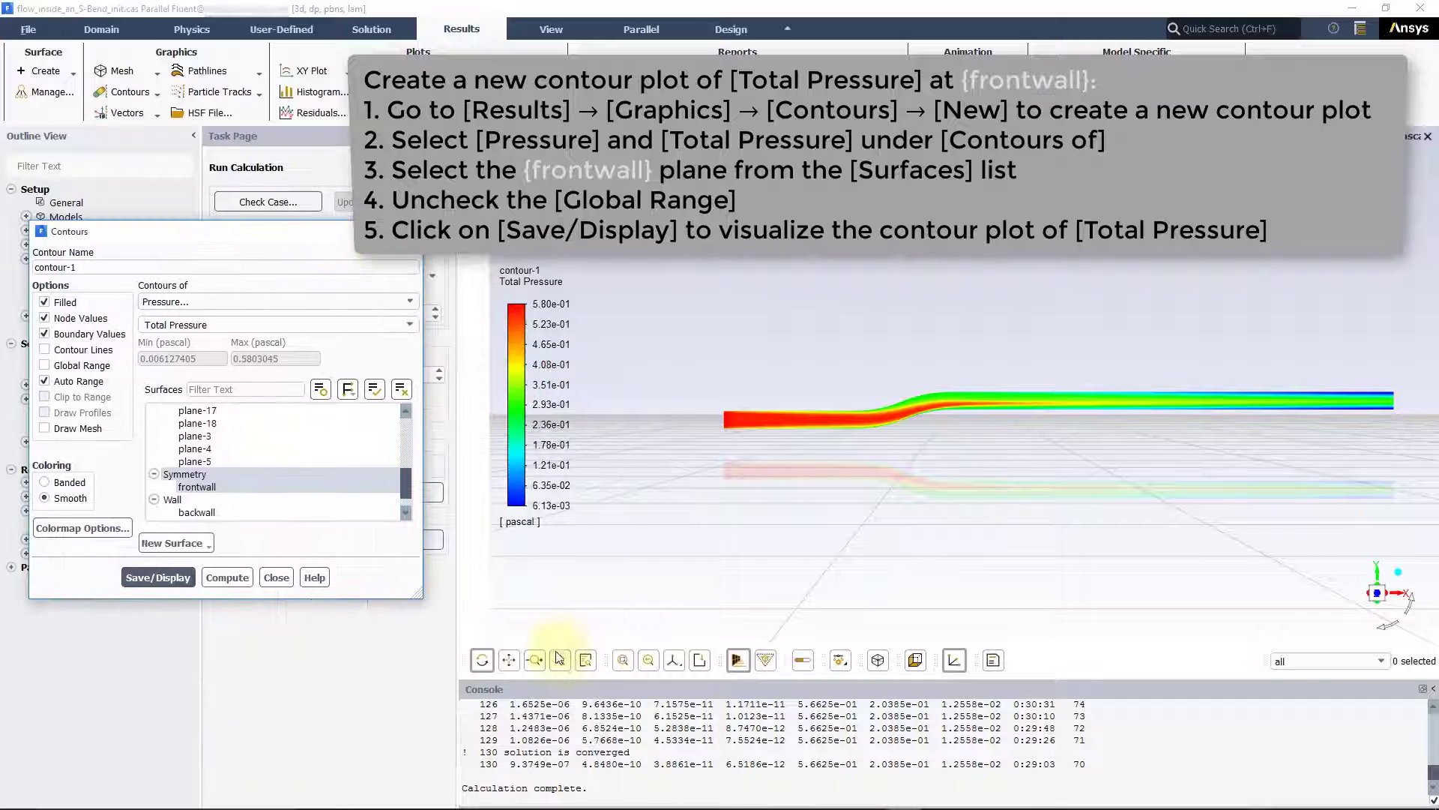
pyautogui.click(624, 661)
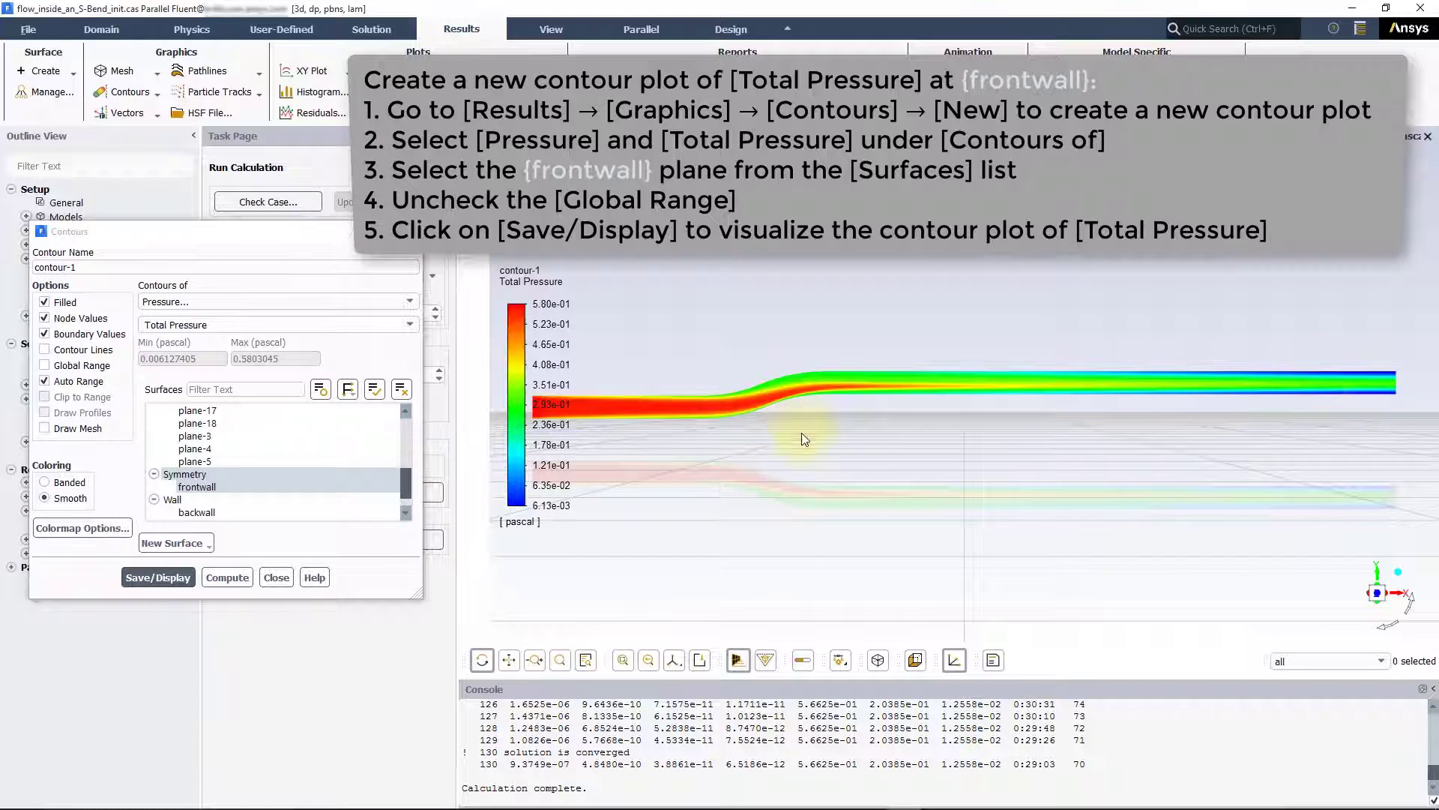
pyautogui.scroll(-2, 804, 438)
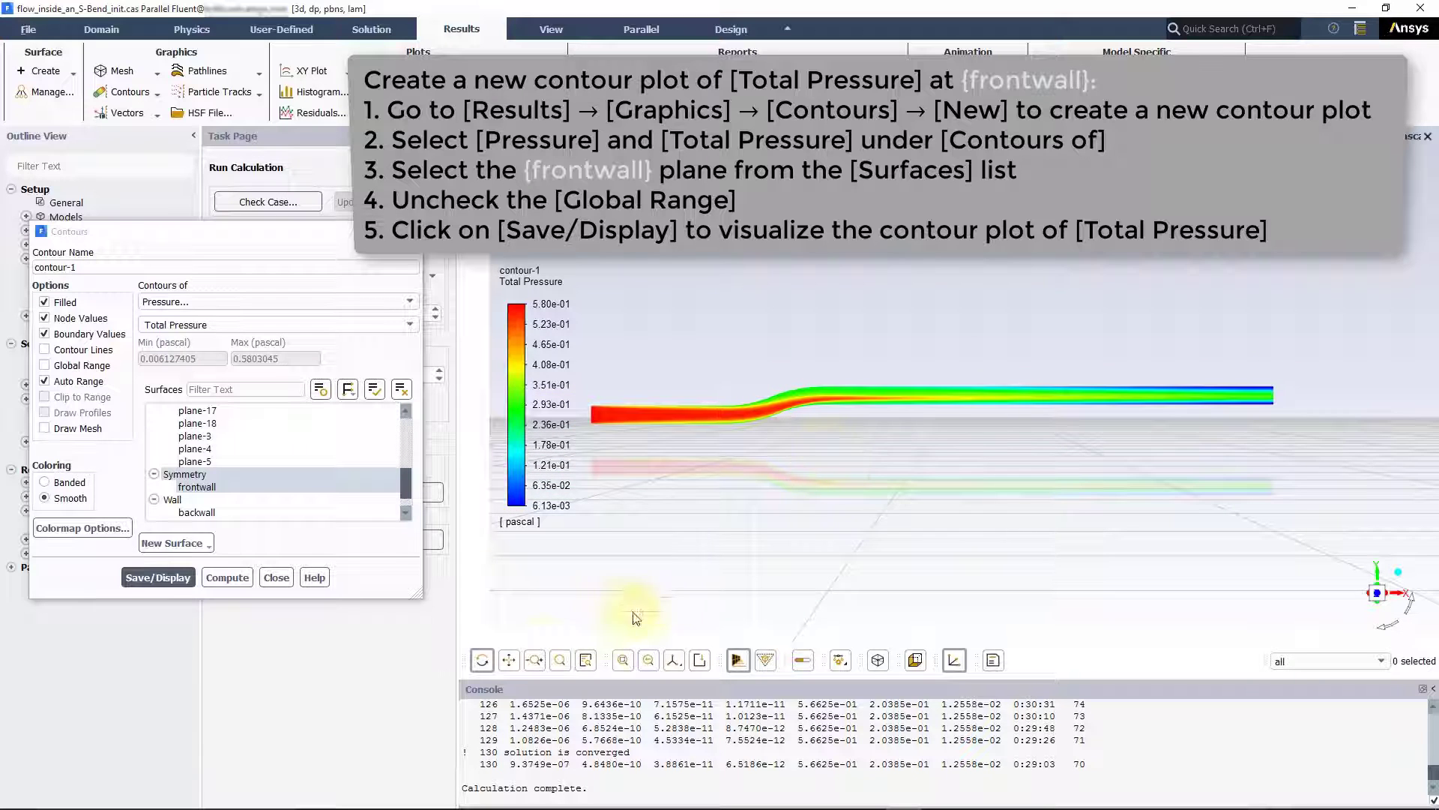
pyautogui.click(508, 659)
pyautogui.moveTo(837, 498); pyautogui.dragTo(901, 506)
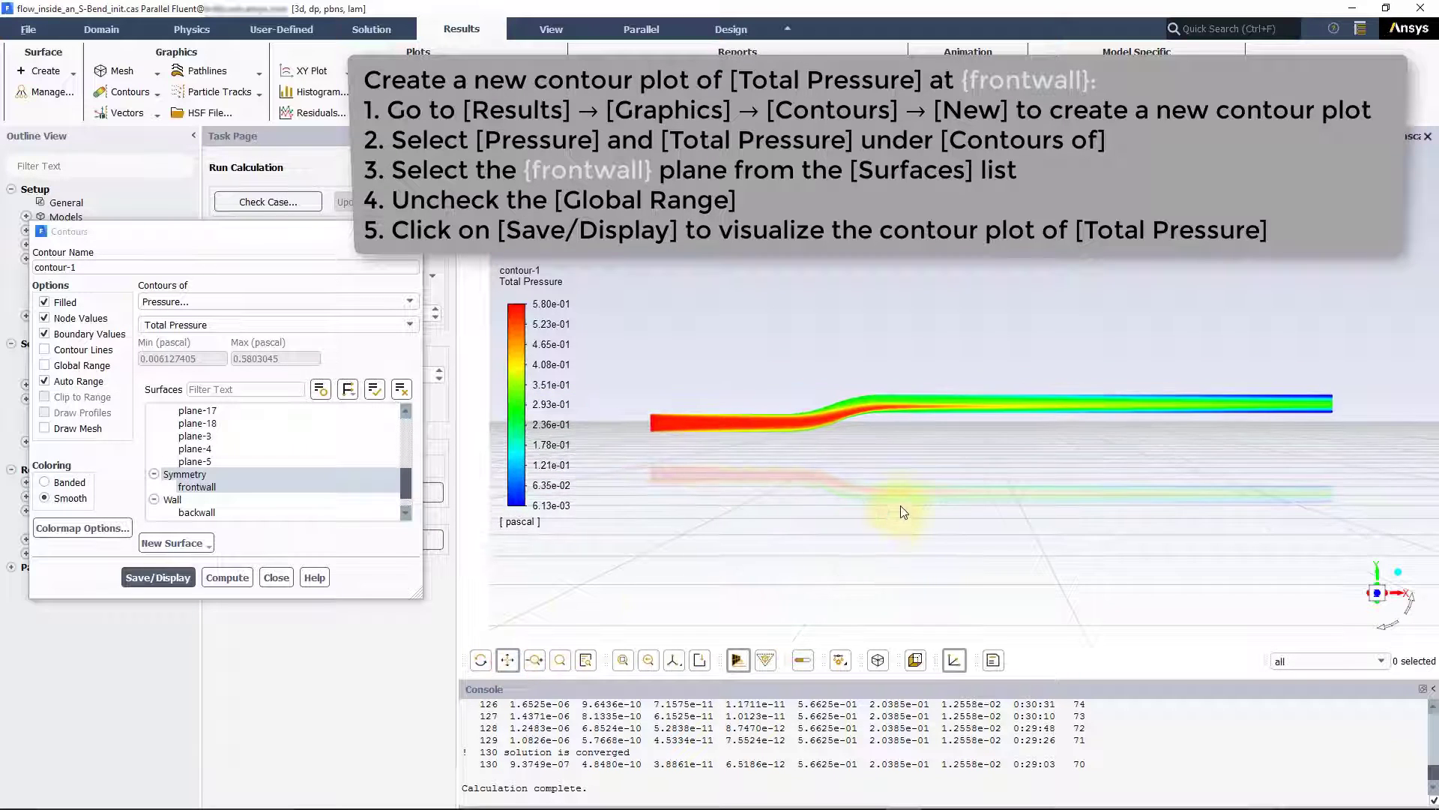
pyautogui.scroll(1, 901, 505)
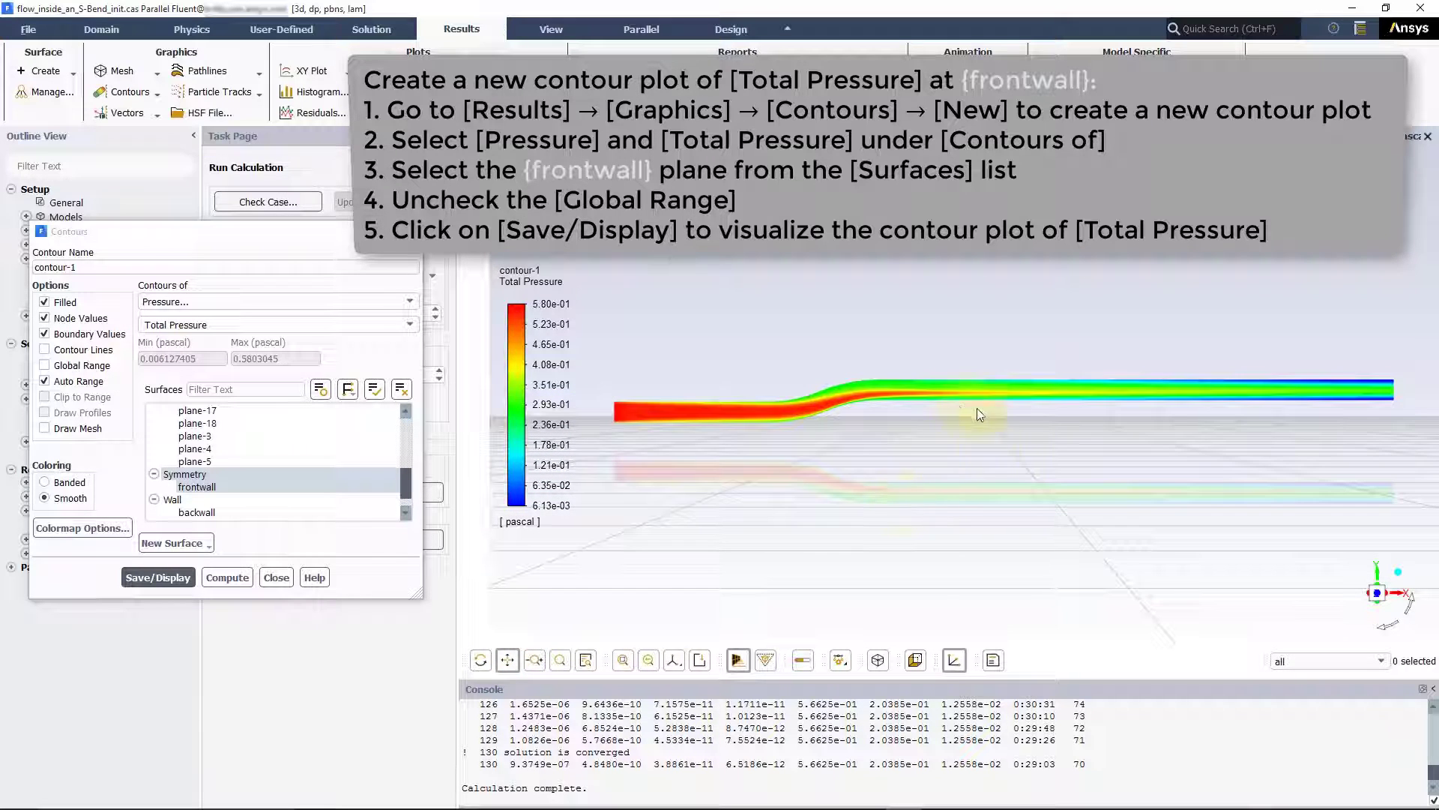
pyautogui.click(277, 576)
# Create a new Velocity Magnitude contour on the frontwall with Global Range off, and save and display it
pyautogui.click(124, 92)
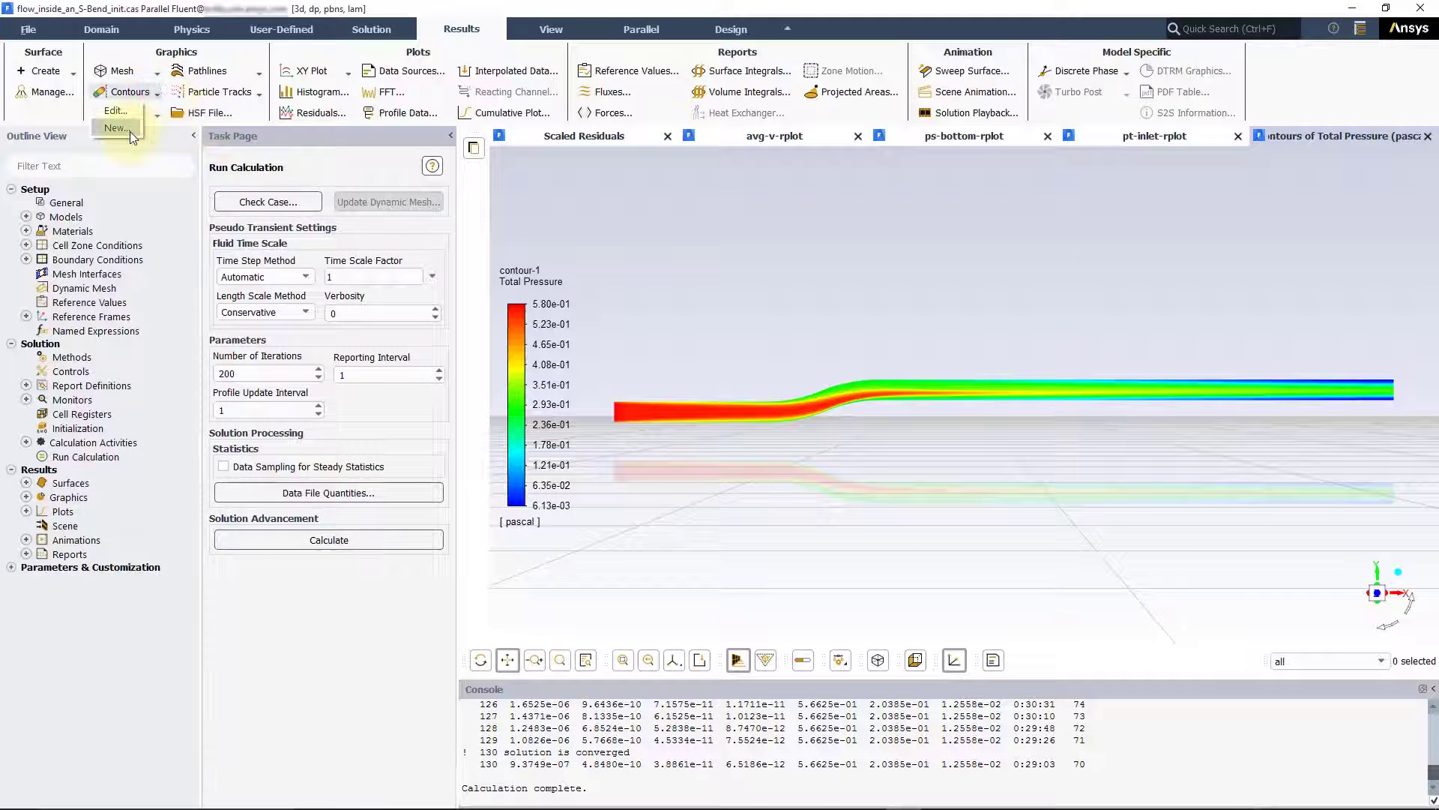
pyautogui.click(123, 129)
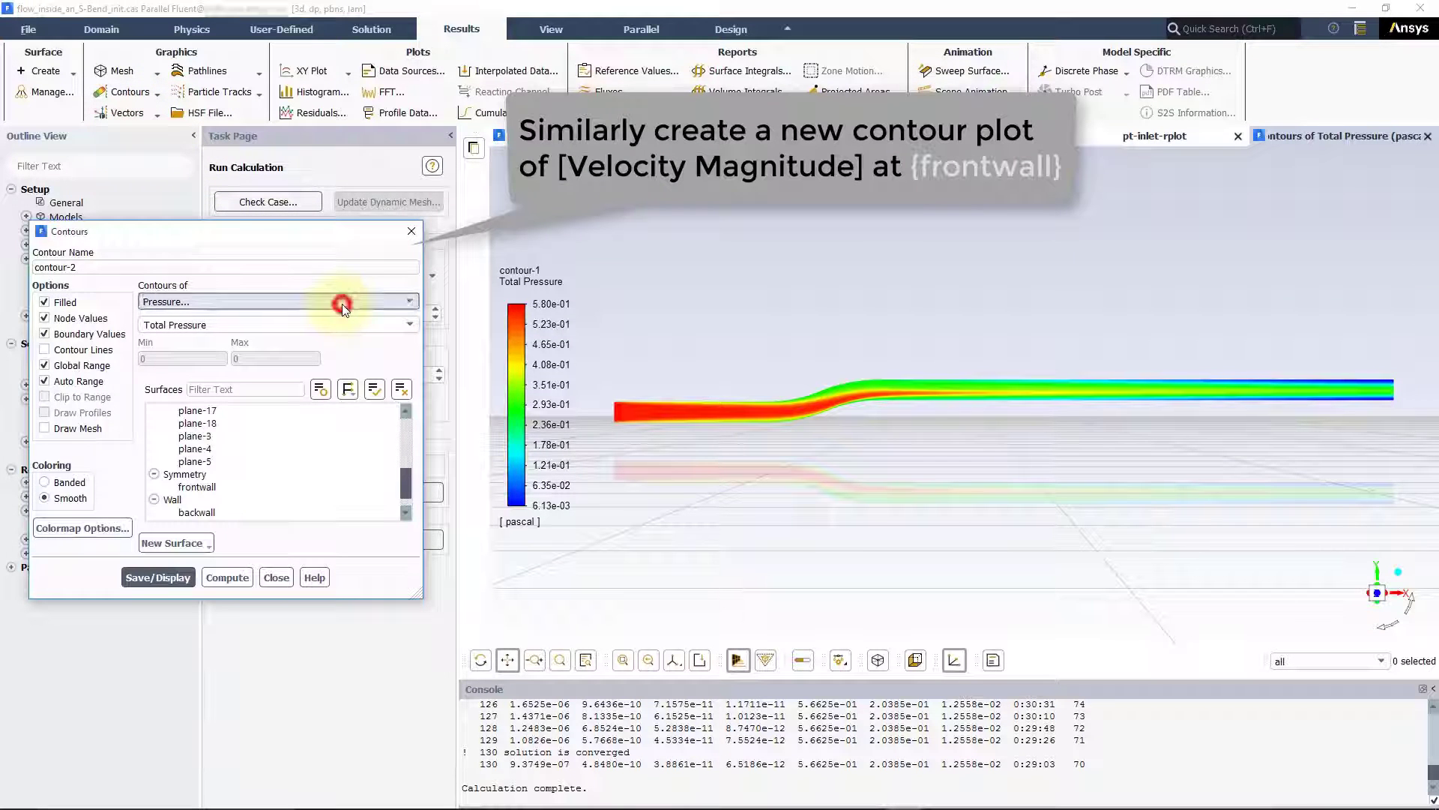
pyautogui.click(323, 302)
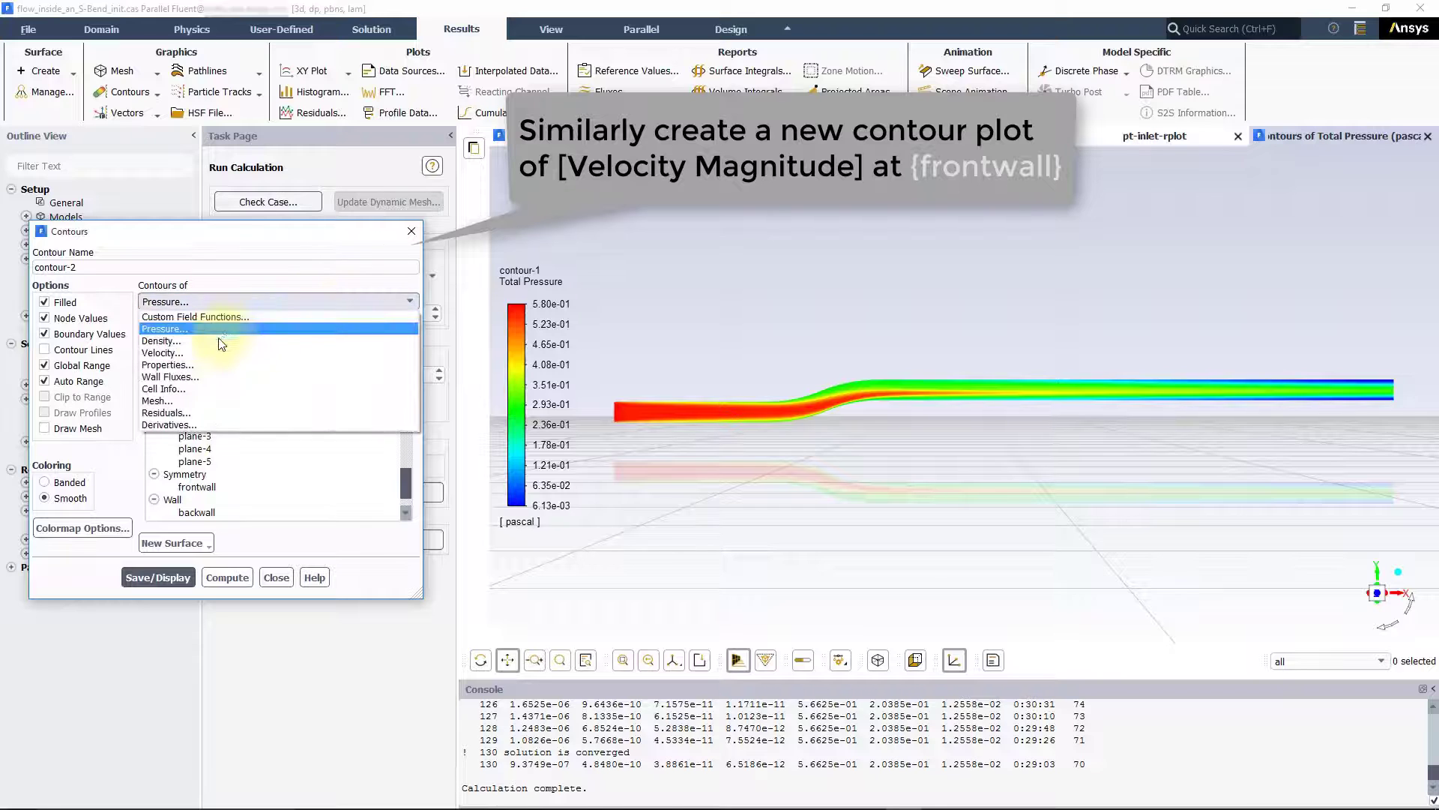
pyautogui.click(221, 353)
pyautogui.click(261, 491)
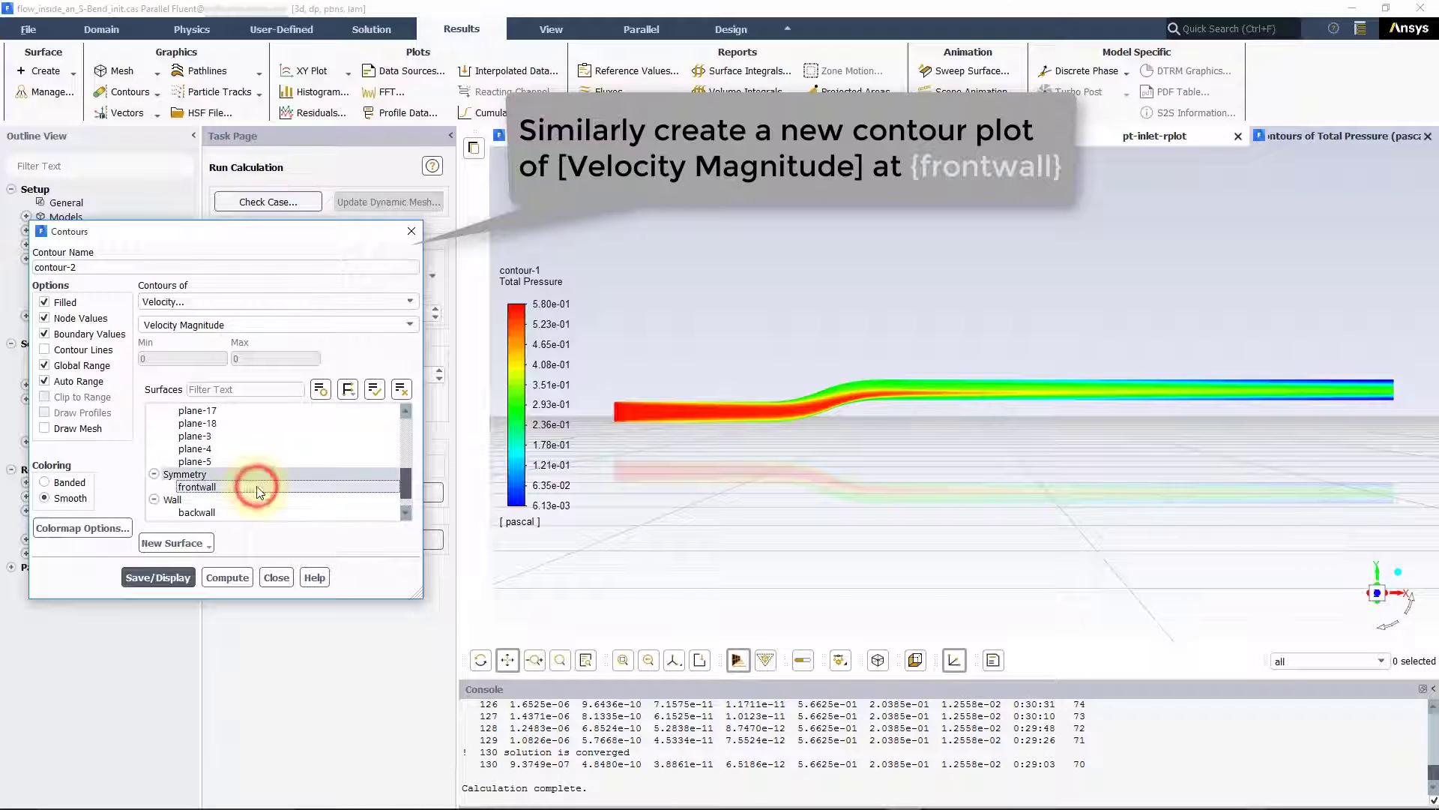
pyautogui.click(45, 365)
pyautogui.click(158, 577)
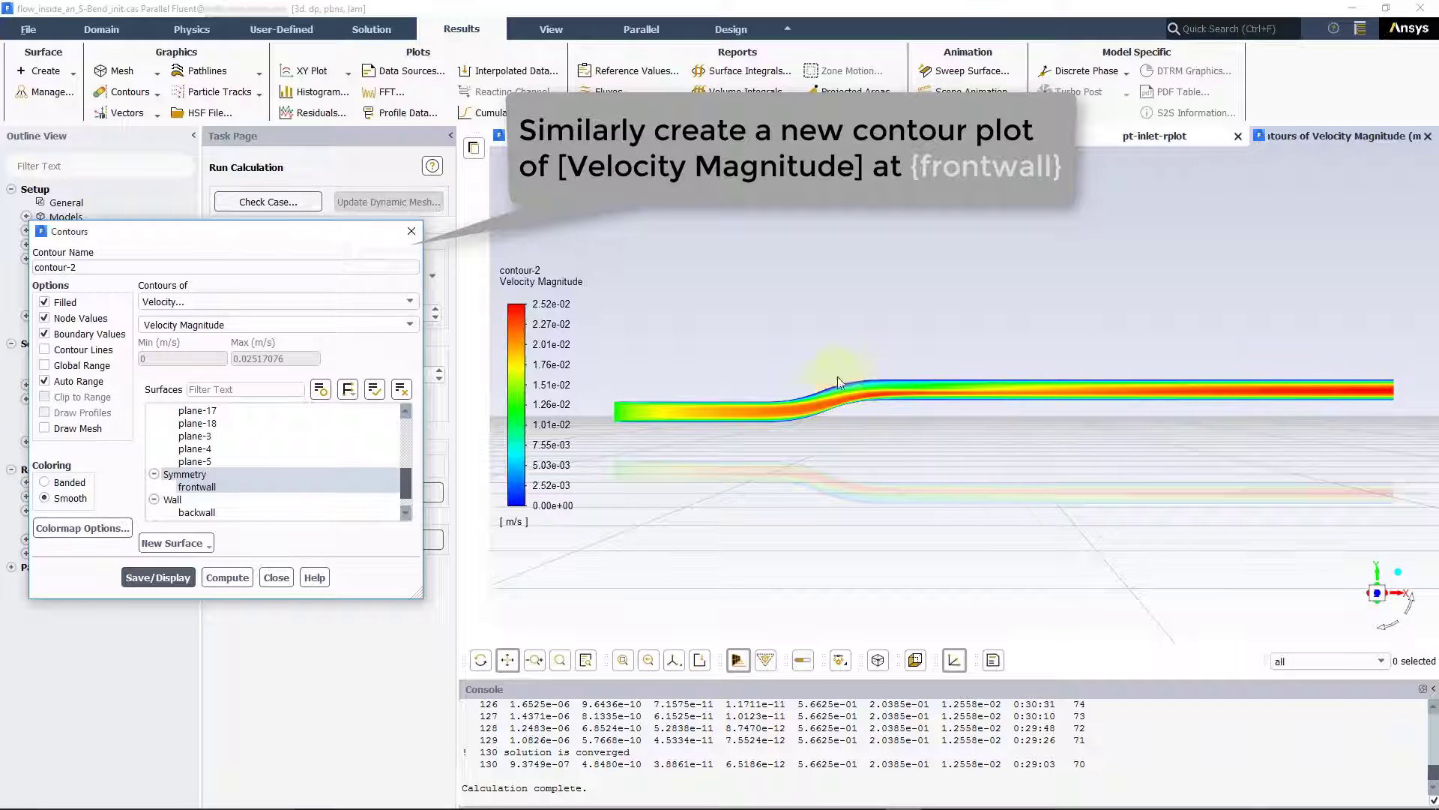
pyautogui.click(276, 578)
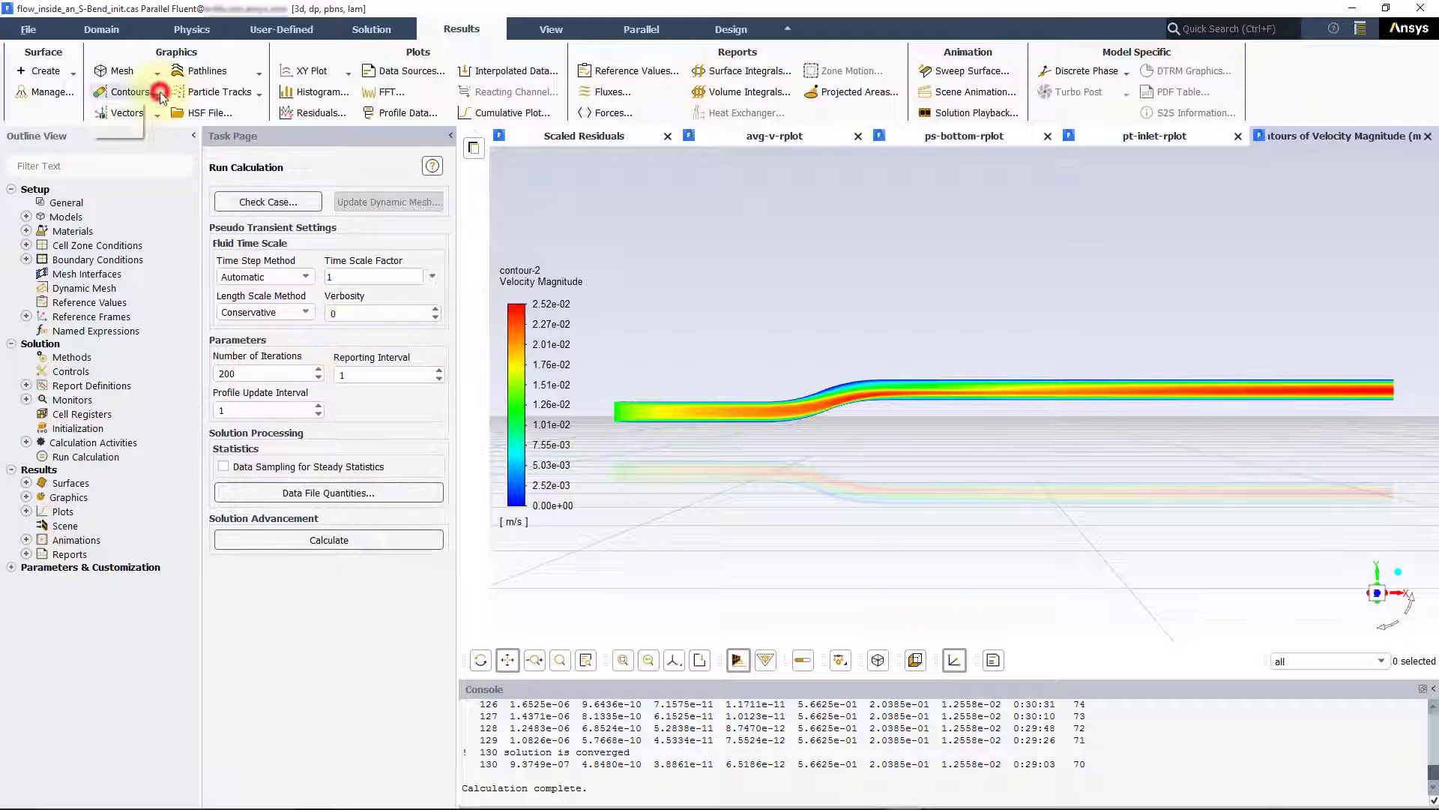
# Start a third contour plot and set its plotted variable to Total Pressure in the Pressure category
pyautogui.click(127, 91)
pyautogui.click(126, 120)
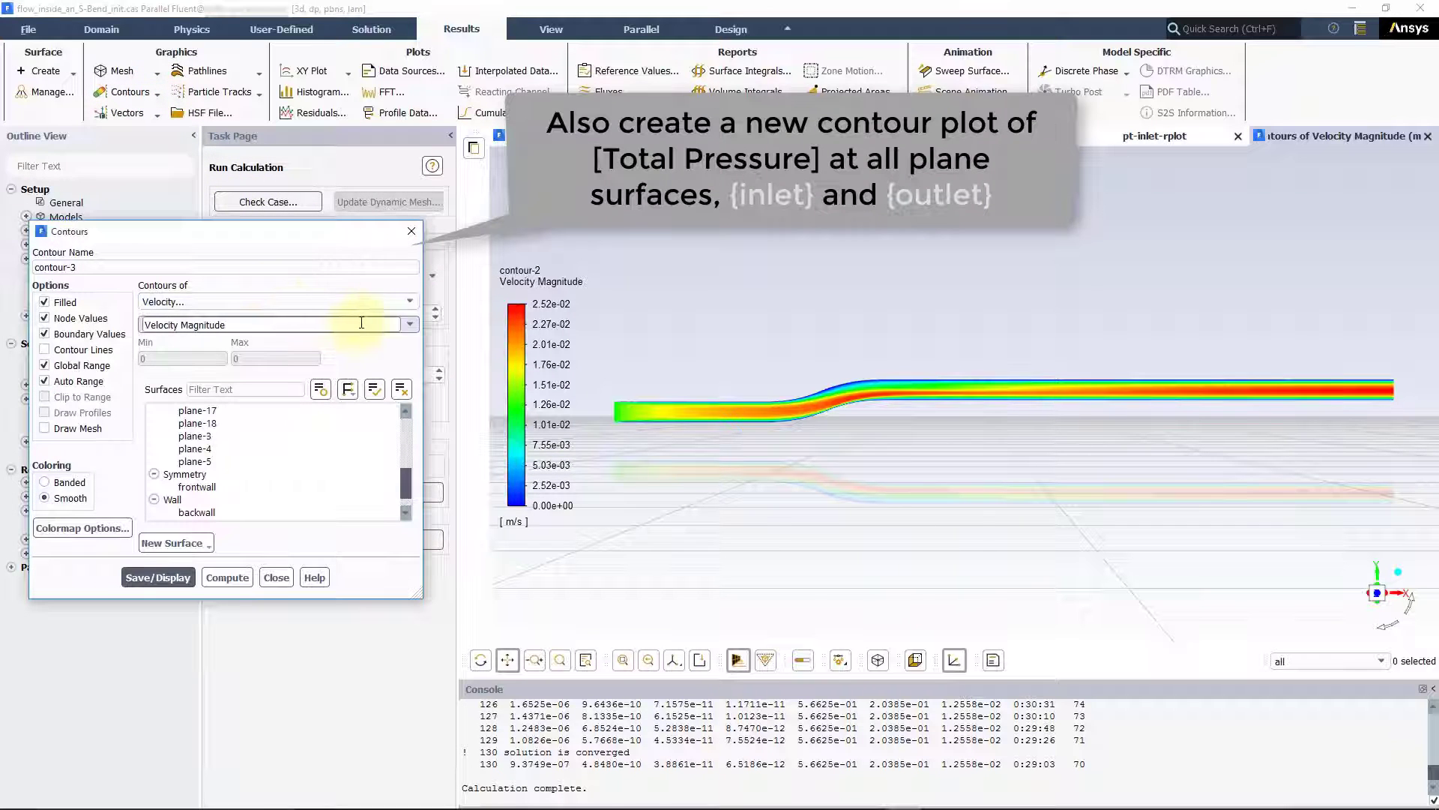
pyautogui.click(395, 300)
pyautogui.click(294, 330)
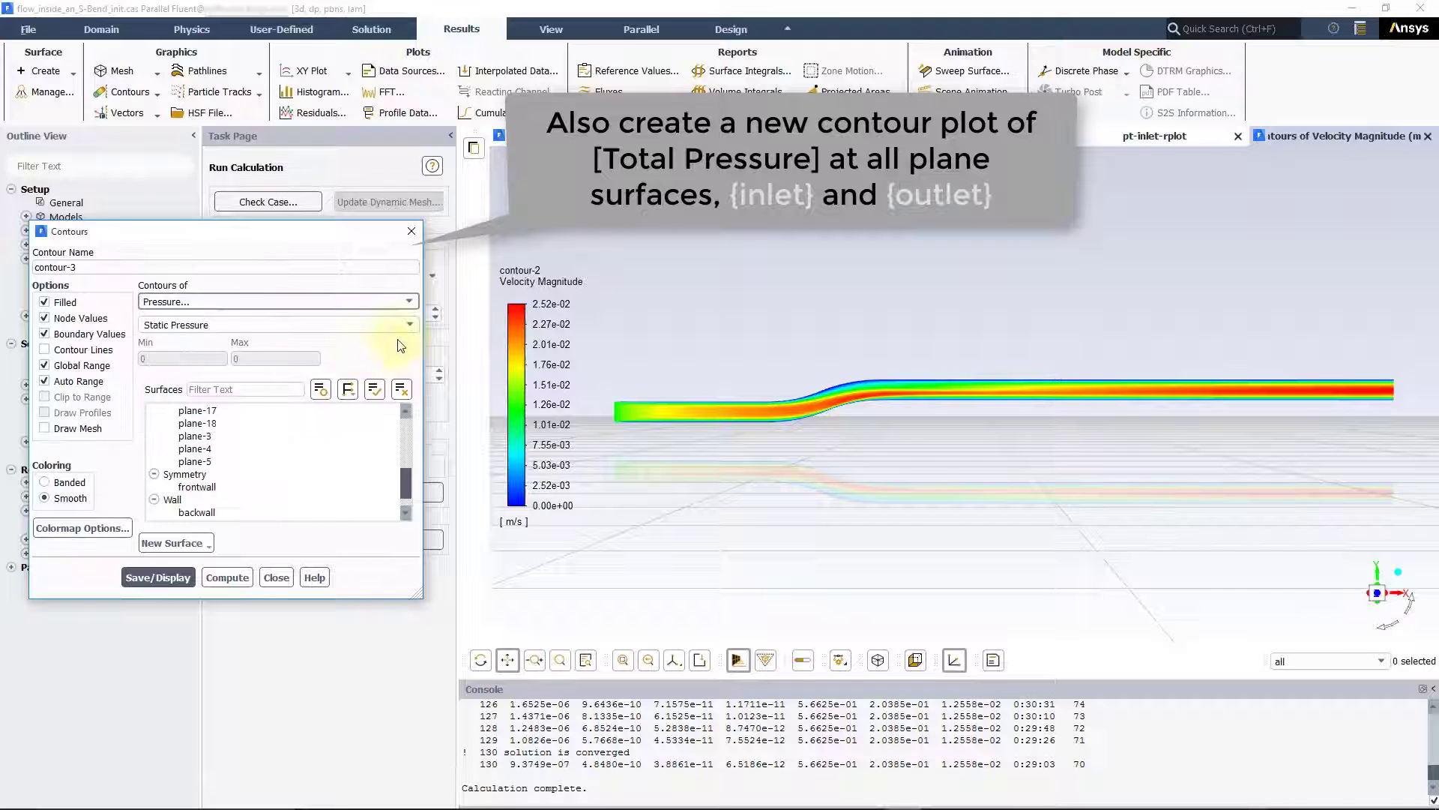
pyautogui.click(405, 324)
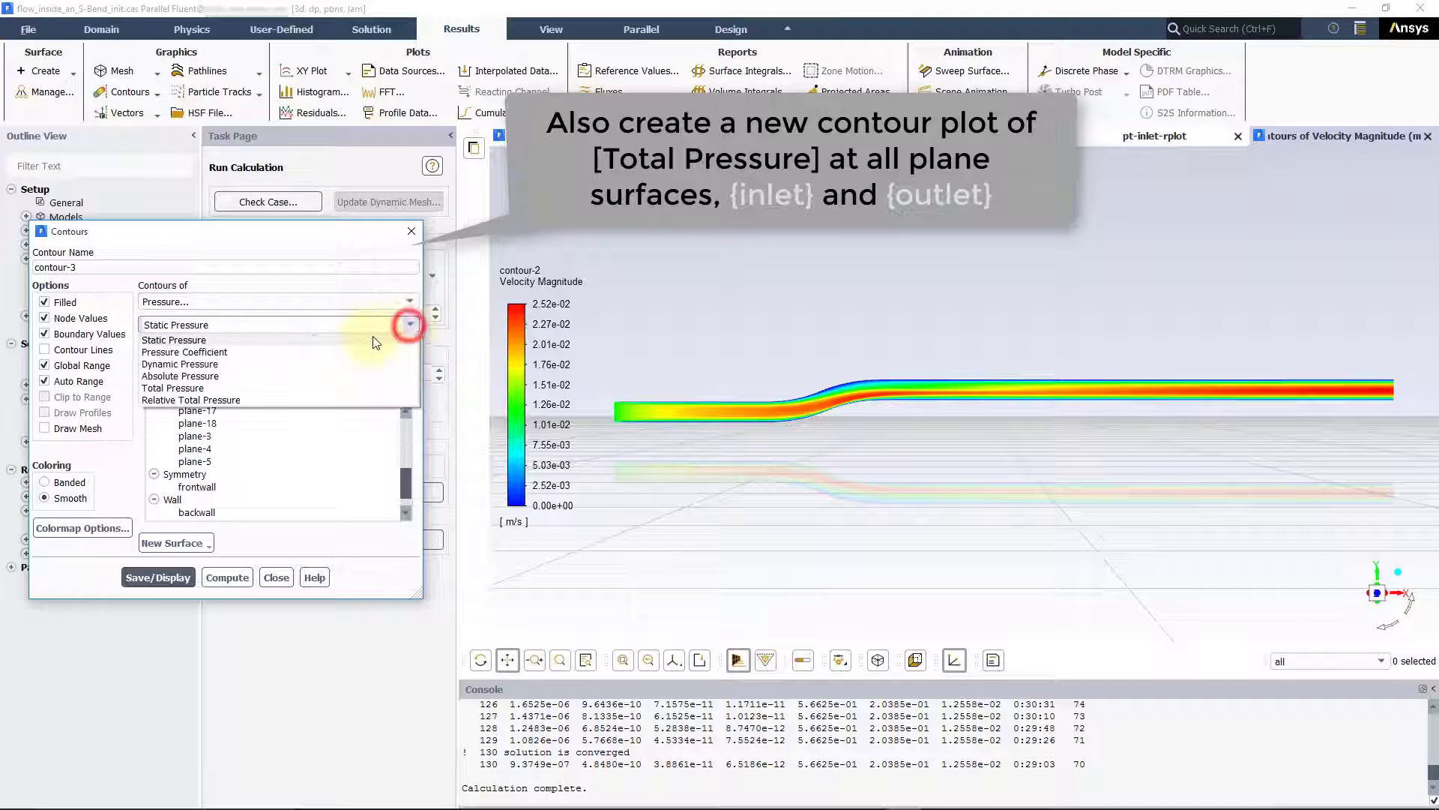
pyautogui.click(267, 387)
# Assign the whole Plane-surface group to the contour and turn off Global Range
pyautogui.click(405, 412)
pyautogui.click(406, 412)
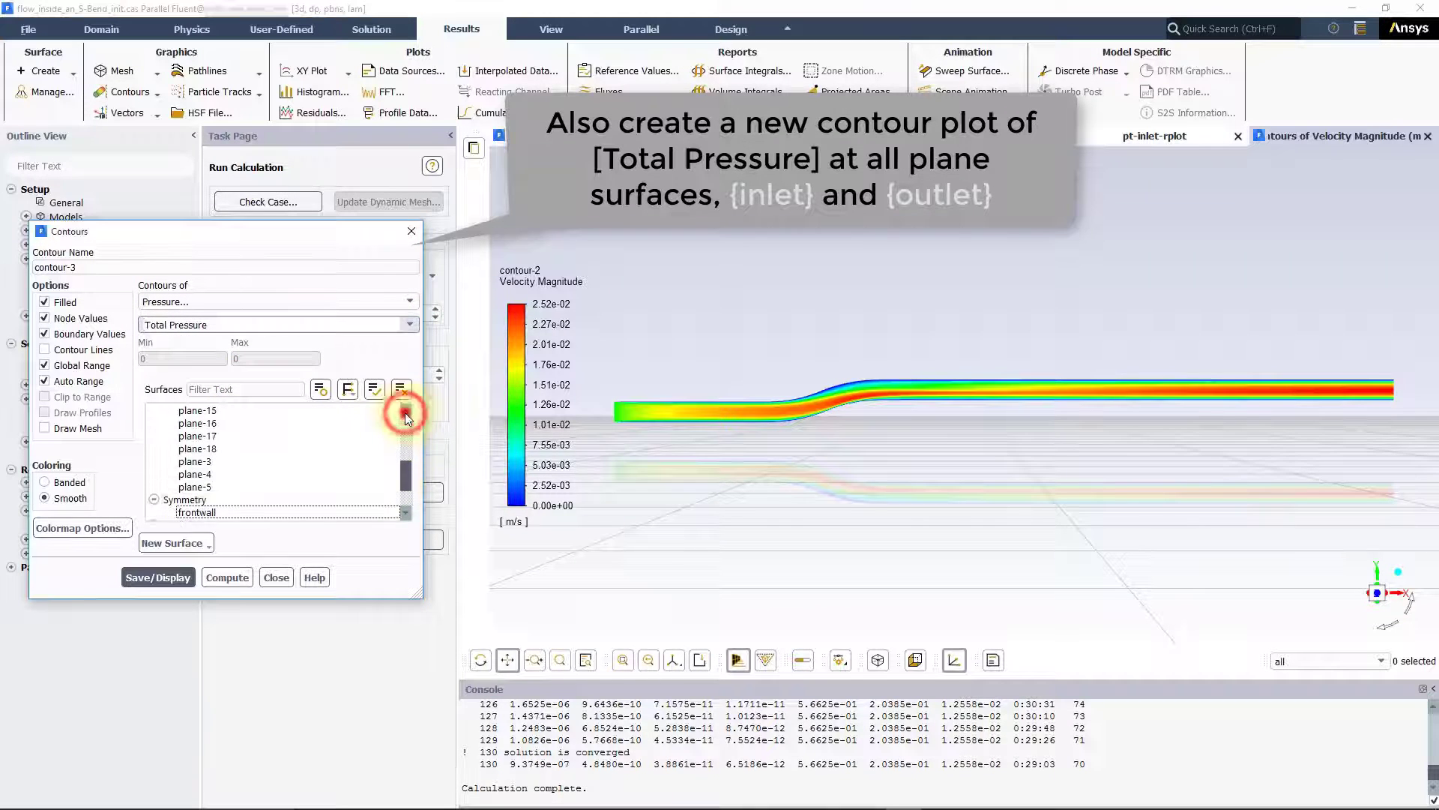
pyautogui.click(405, 412)
pyautogui.click(405, 412)
pyautogui.moveTo(405, 457); pyautogui.dragTo(406, 432)
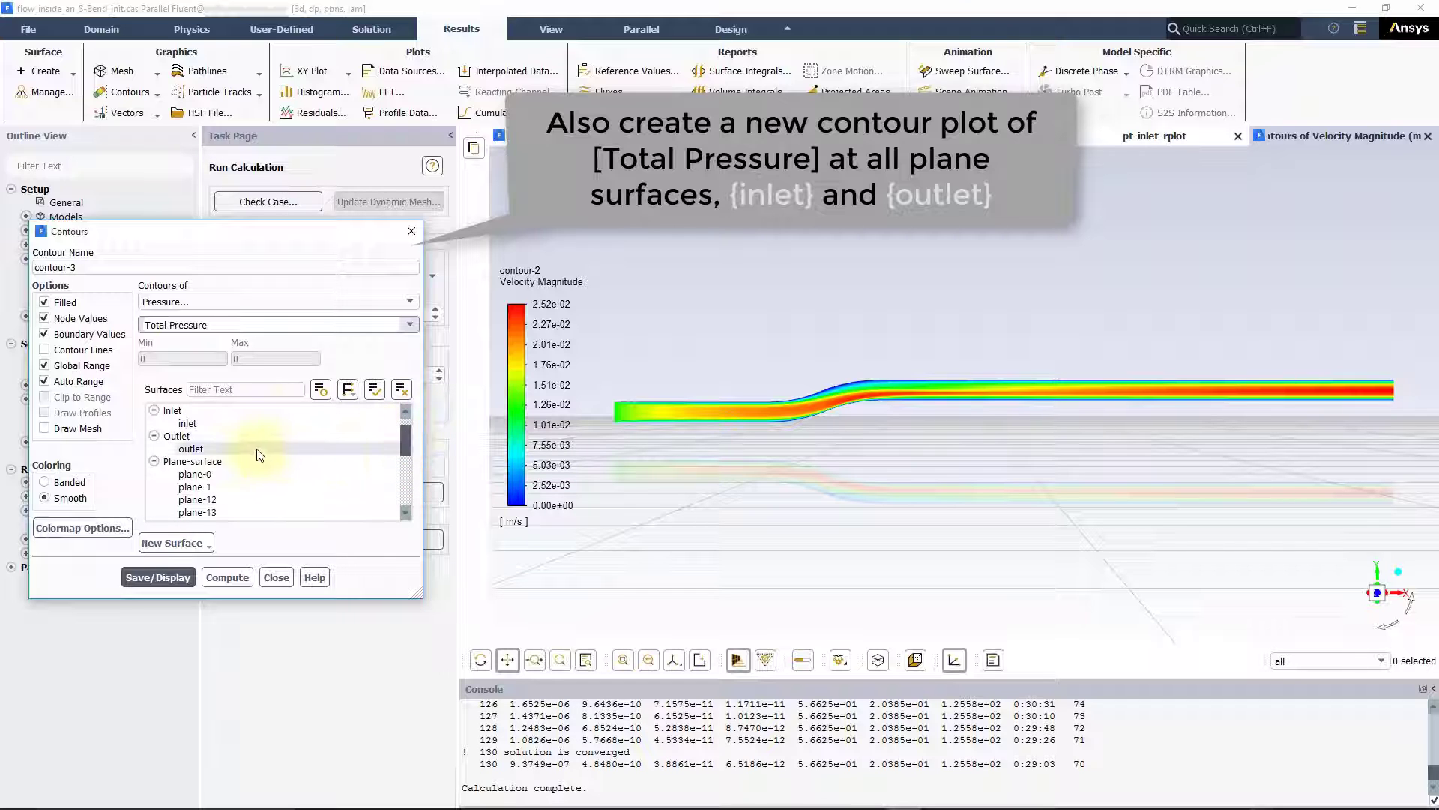
pyautogui.click(192, 461)
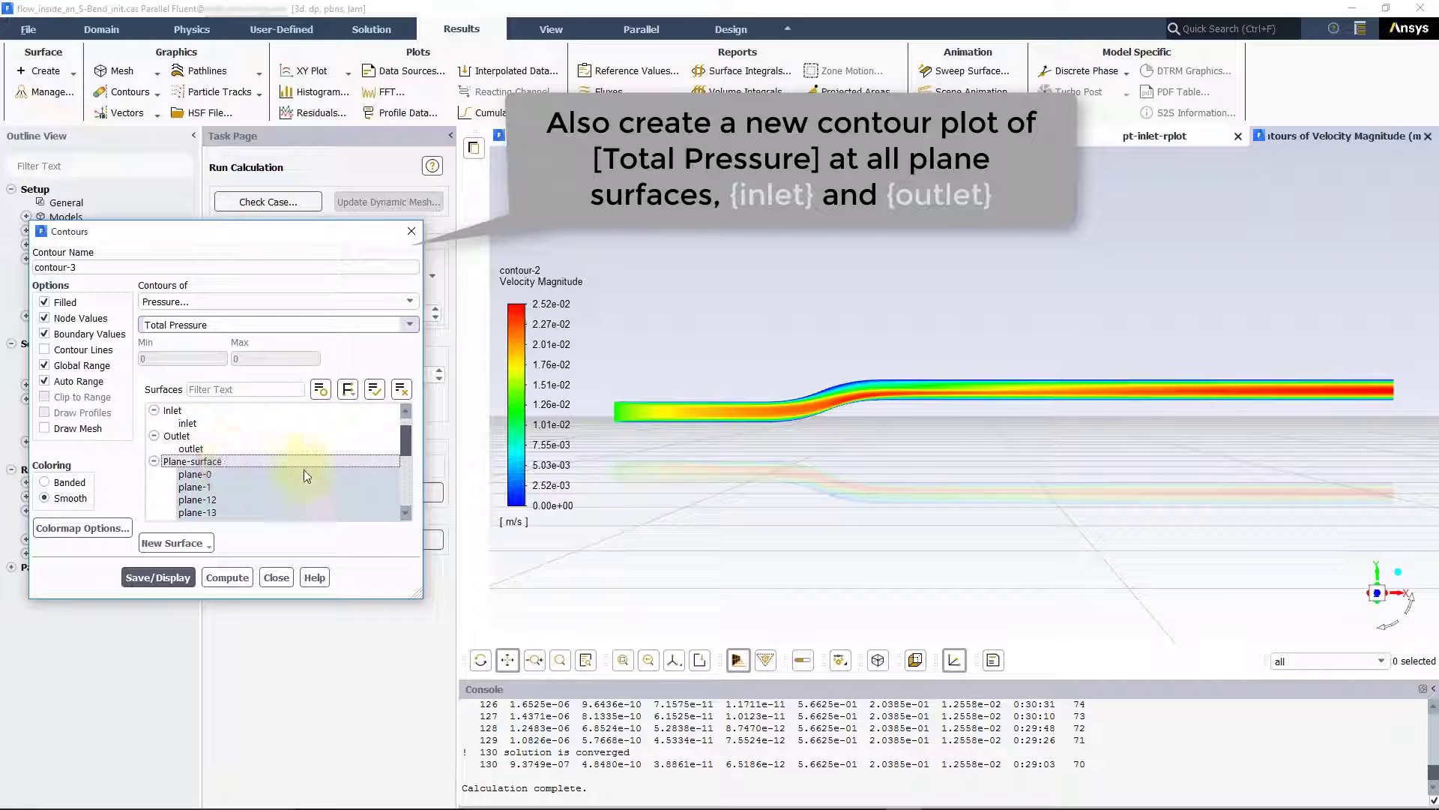
pyautogui.click(95, 366)
# Turn on Draw Mesh for the contour and choose only the bottomwall surface for the mesh display
pyautogui.click(95, 428)
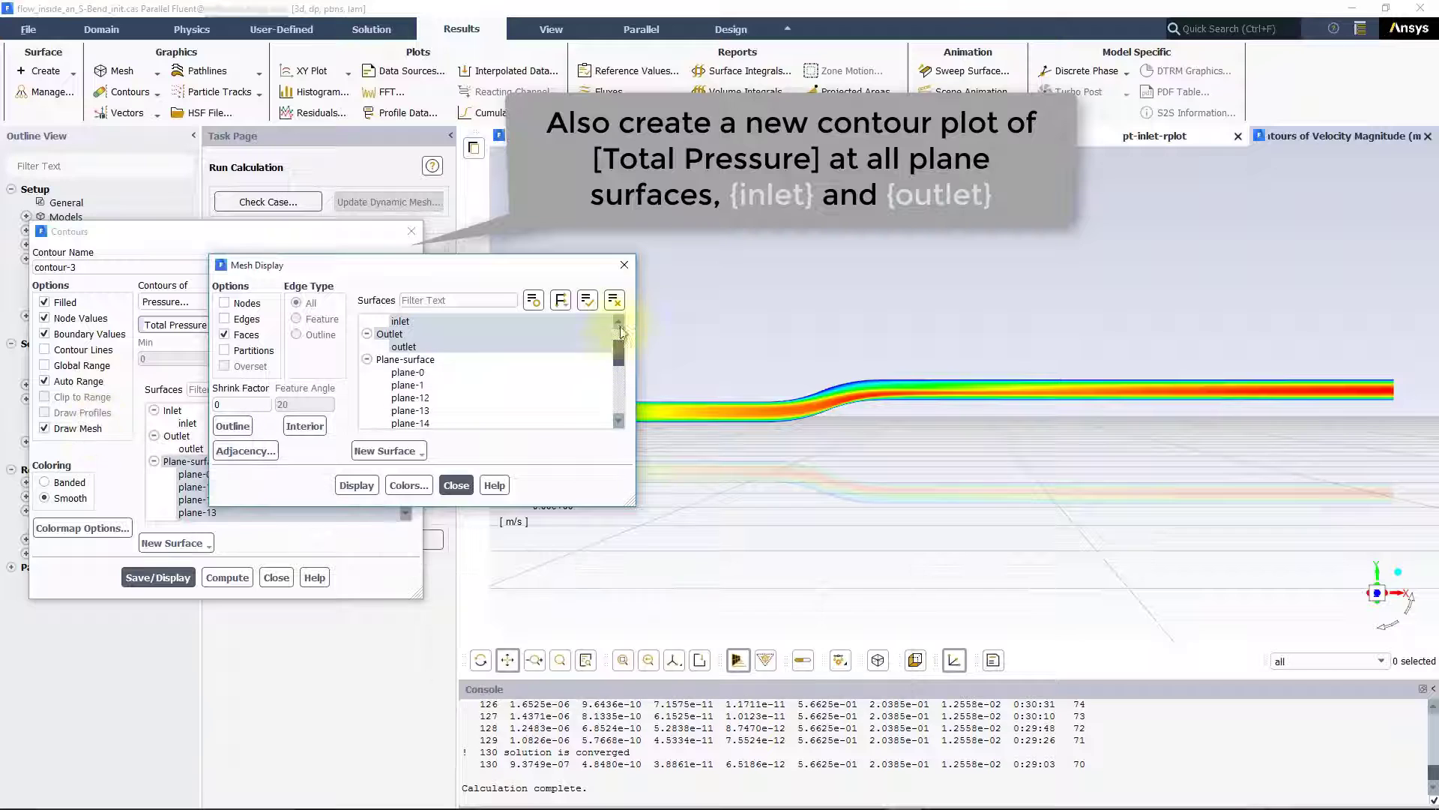
pyautogui.click(614, 299)
pyautogui.scroll(-2, 561, 377)
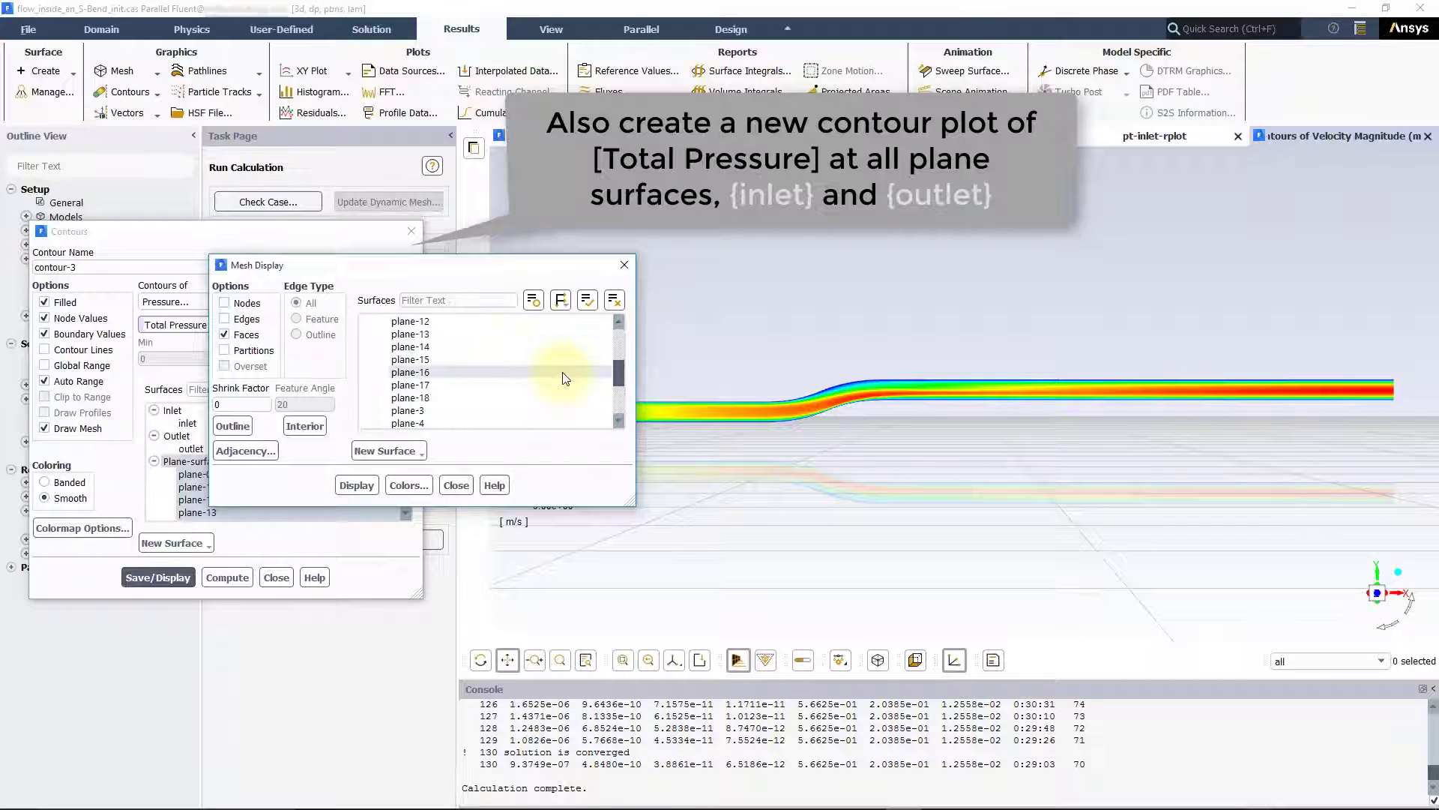
pyautogui.scroll(-3, 565, 378)
pyautogui.click(439, 411)
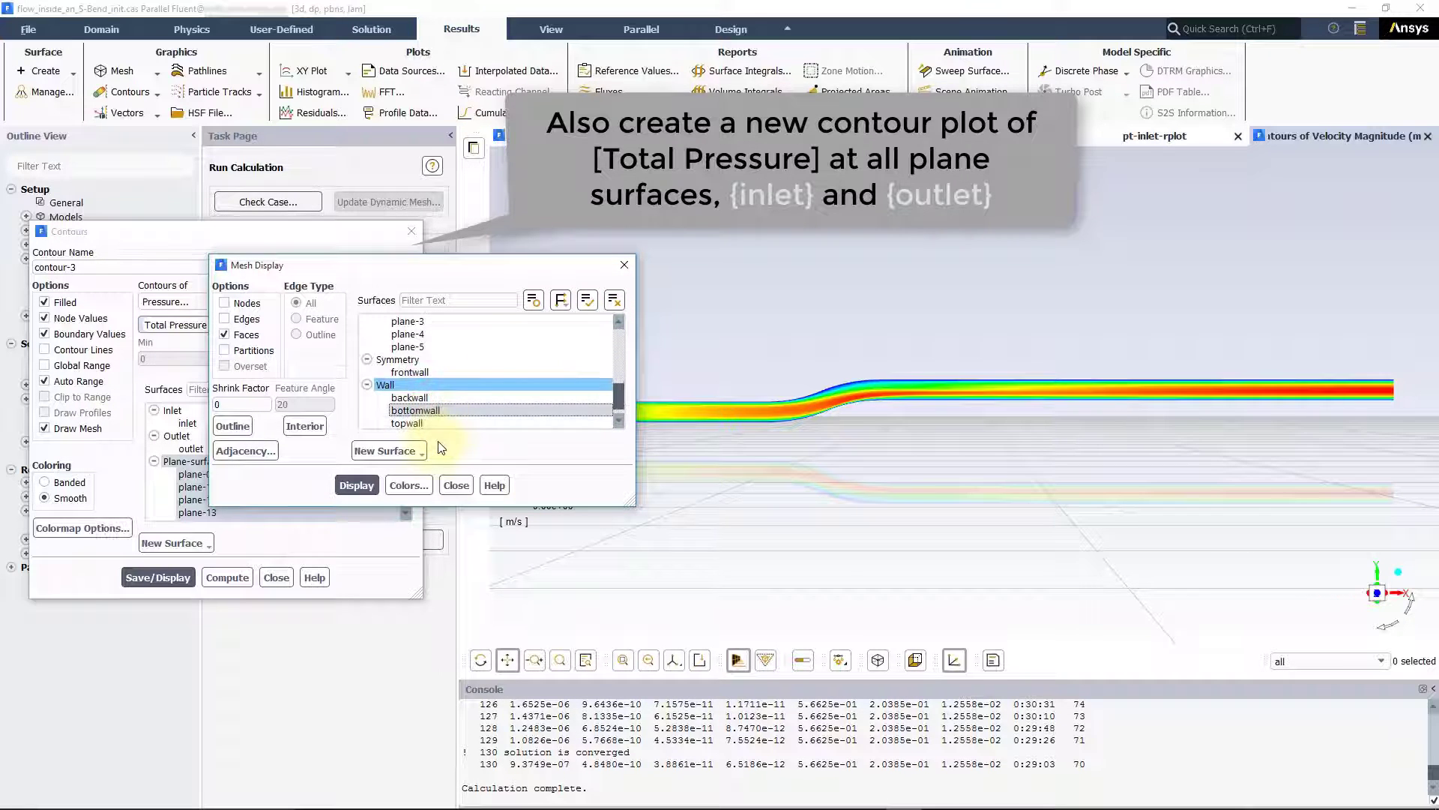
# Change the mesh color of the wall type to light gray
pyautogui.click(409, 485)
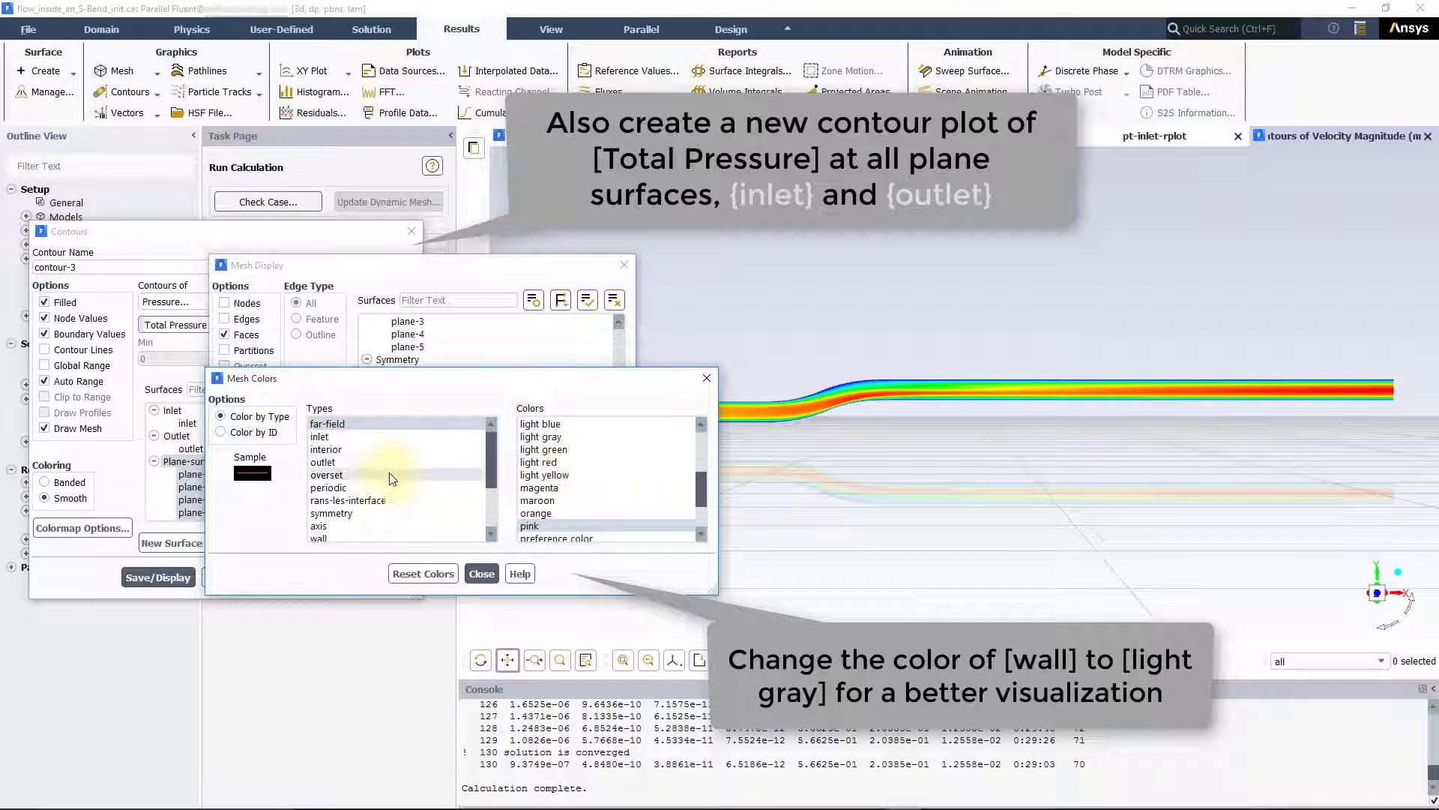
pyautogui.click(319, 537)
pyautogui.moveTo(699, 502); pyautogui.dragTo(700, 469)
pyautogui.click(542, 474)
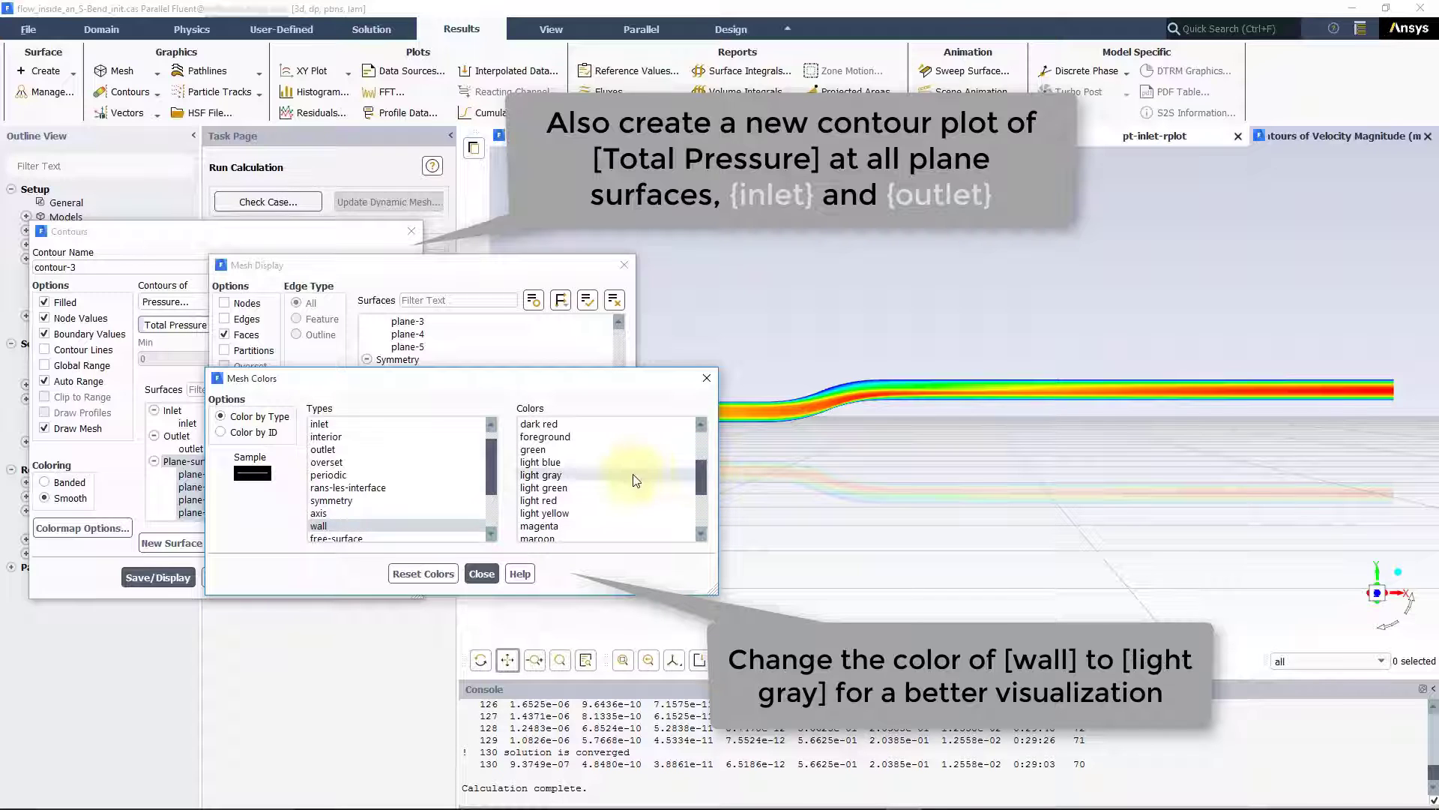
pyautogui.click(479, 576)
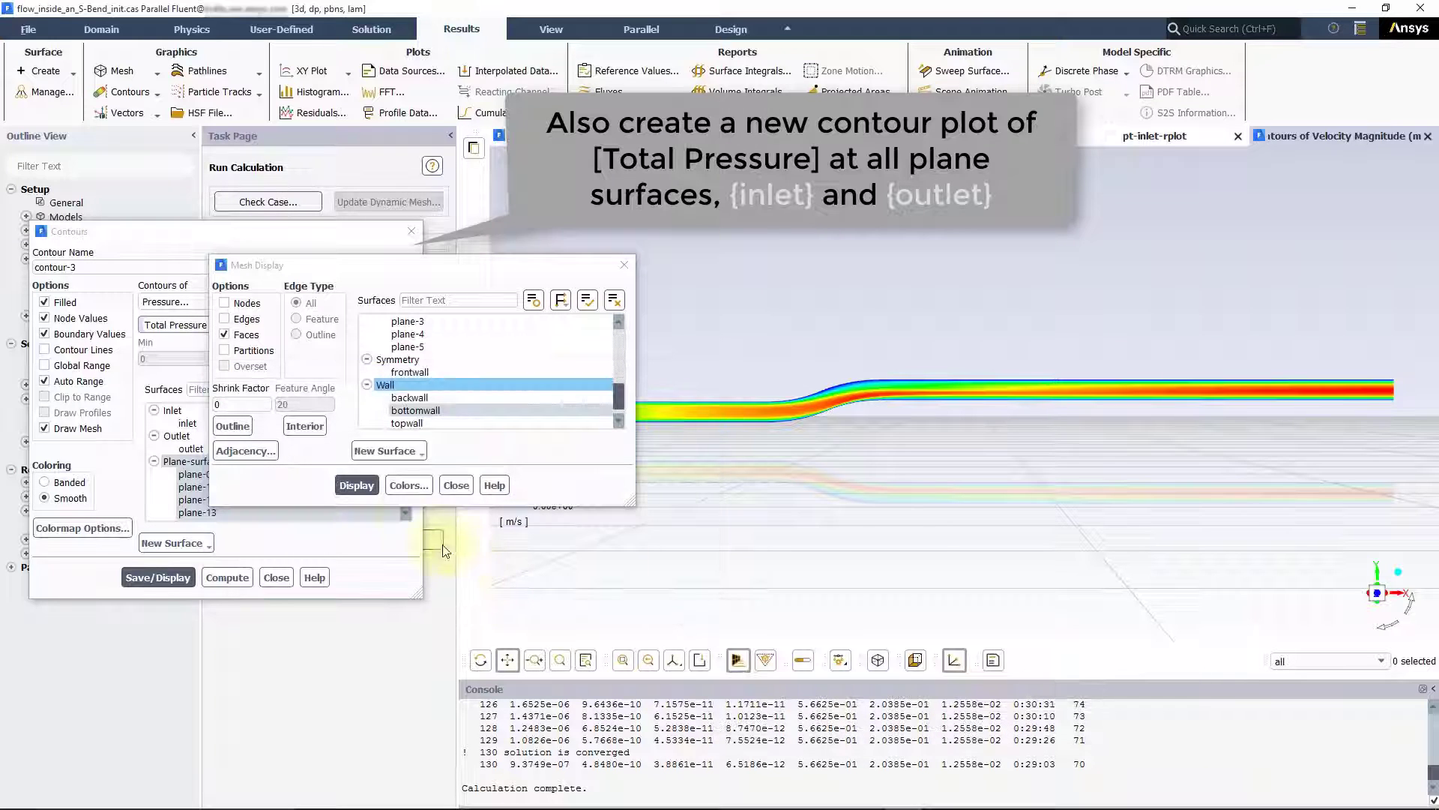
# Display the mesh of the bottomwall and close the mesh display settings
pyautogui.click(356, 486)
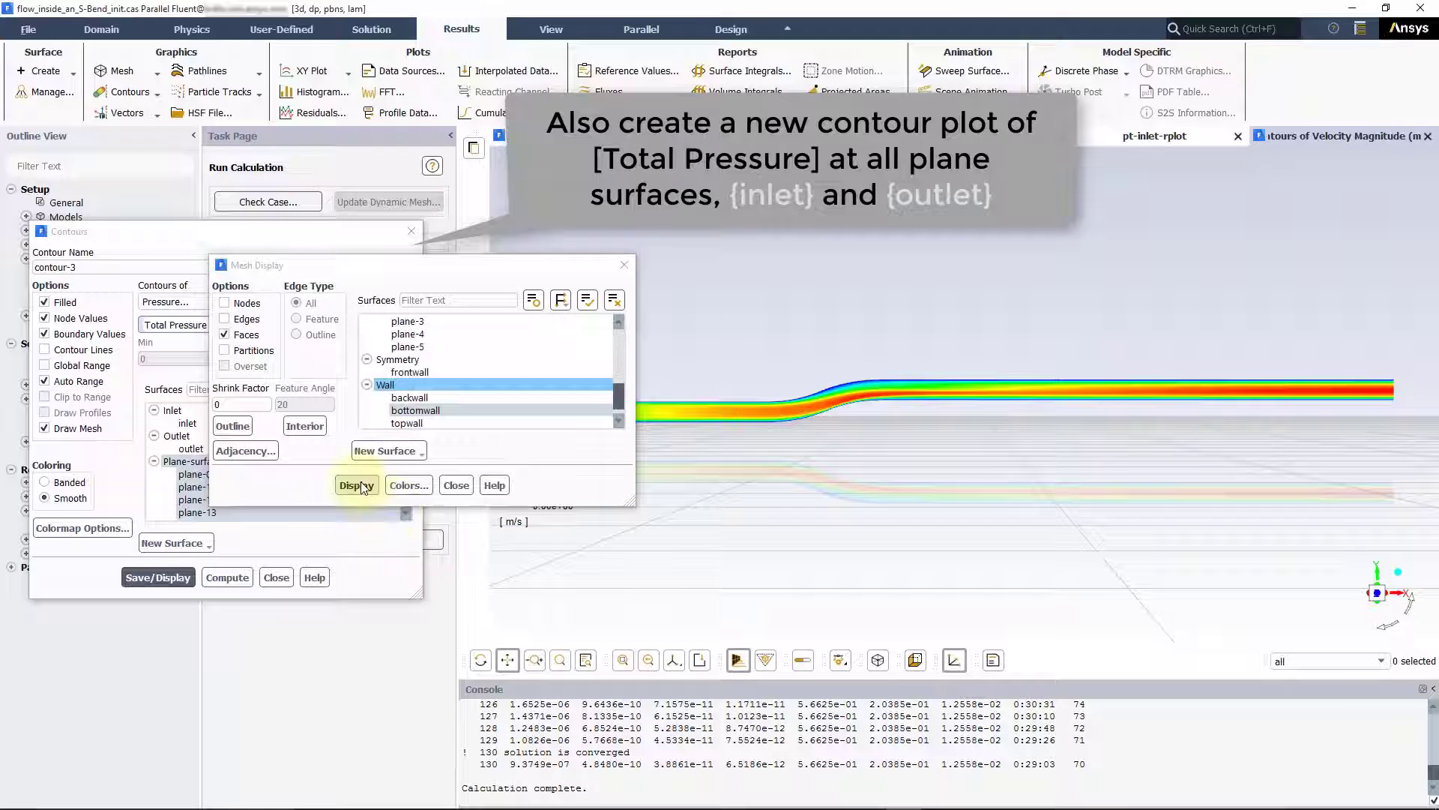
pyautogui.click(456, 486)
pyautogui.moveTo(675, 460); pyautogui.dragTo(898, 619)
pyautogui.moveTo(1048, 598); pyautogui.dragTo(867, 576)
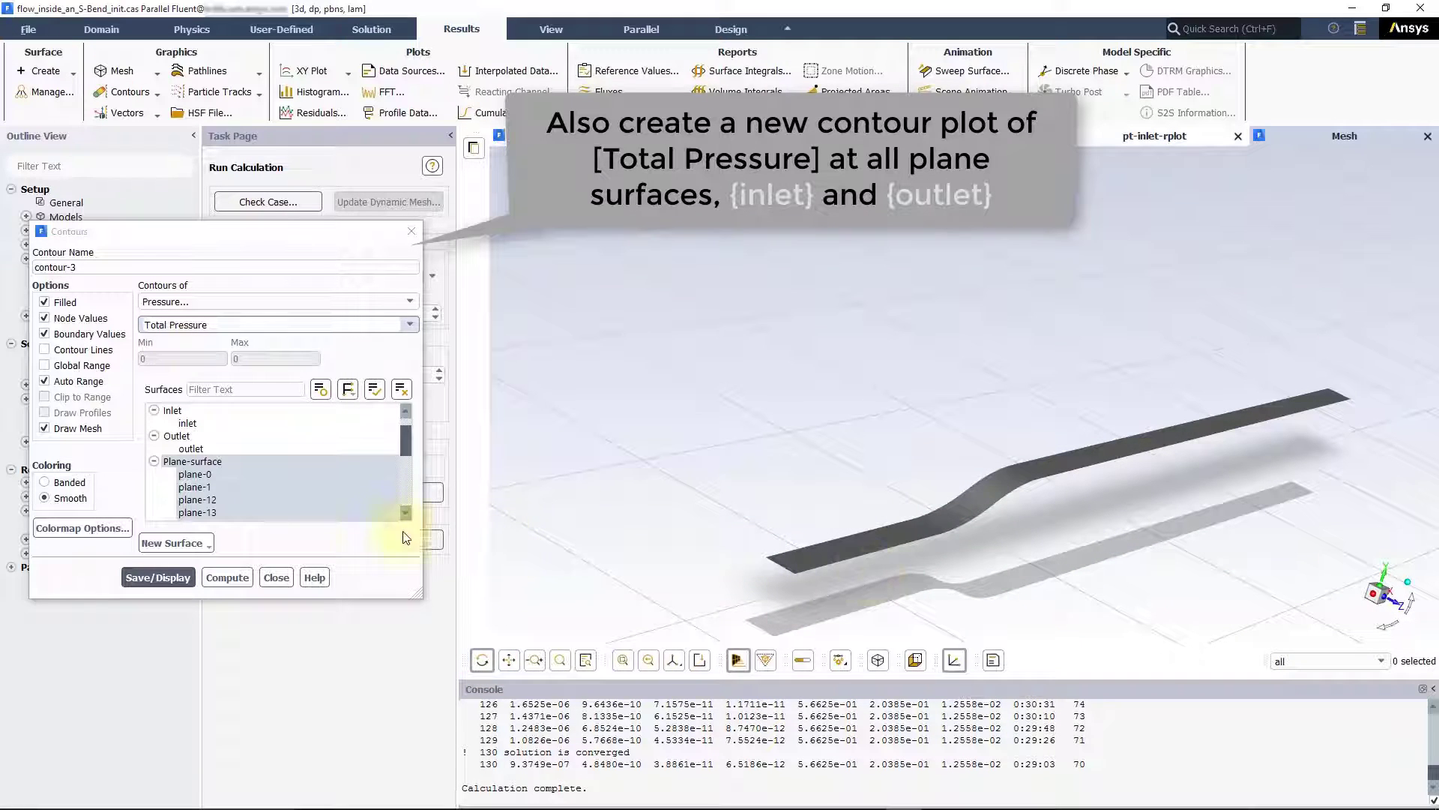
# Add the inlet and outlet surfaces to the Total Pressure contour, and save and display the plot
pyautogui.click(266, 424)
pyautogui.click(249, 448)
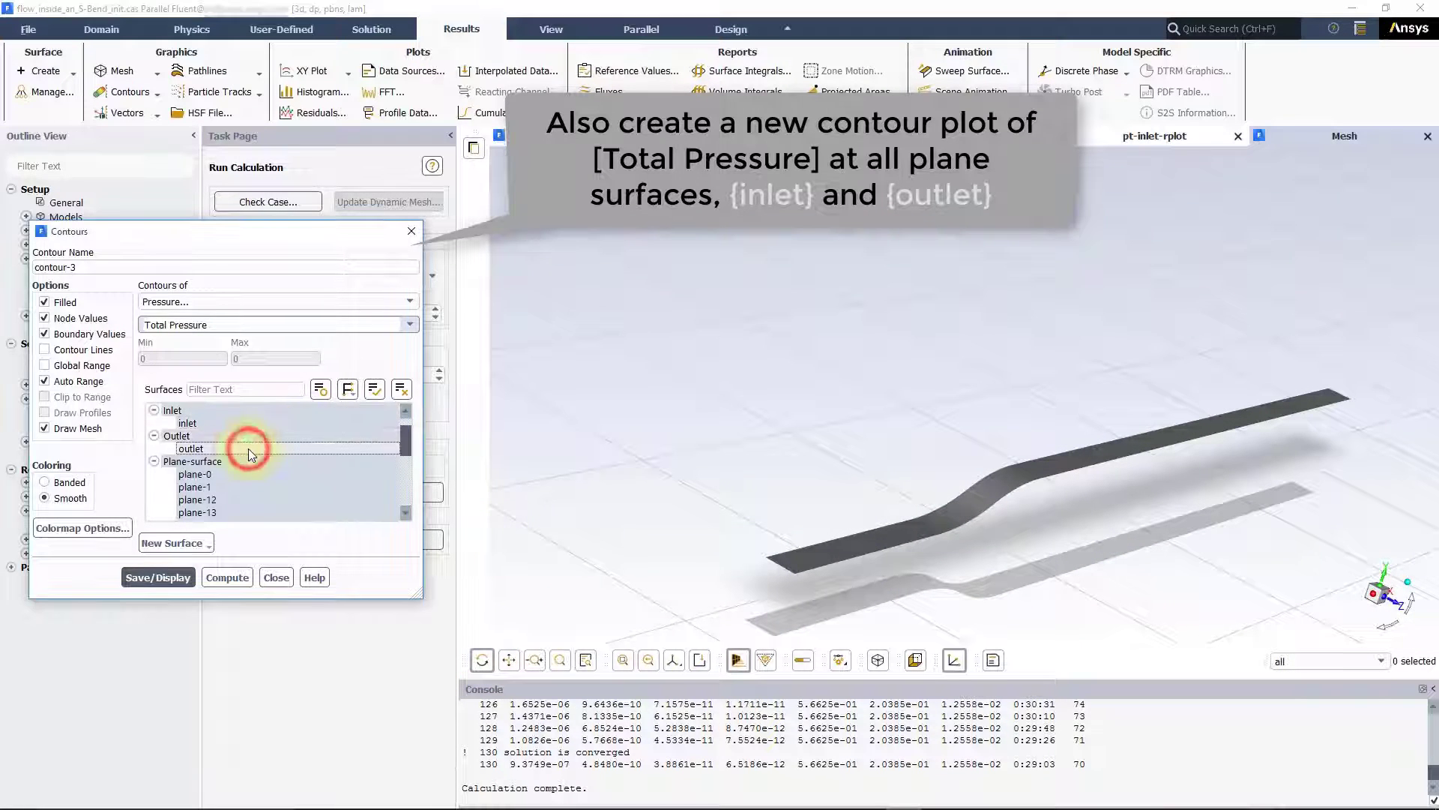
pyautogui.click(152, 578)
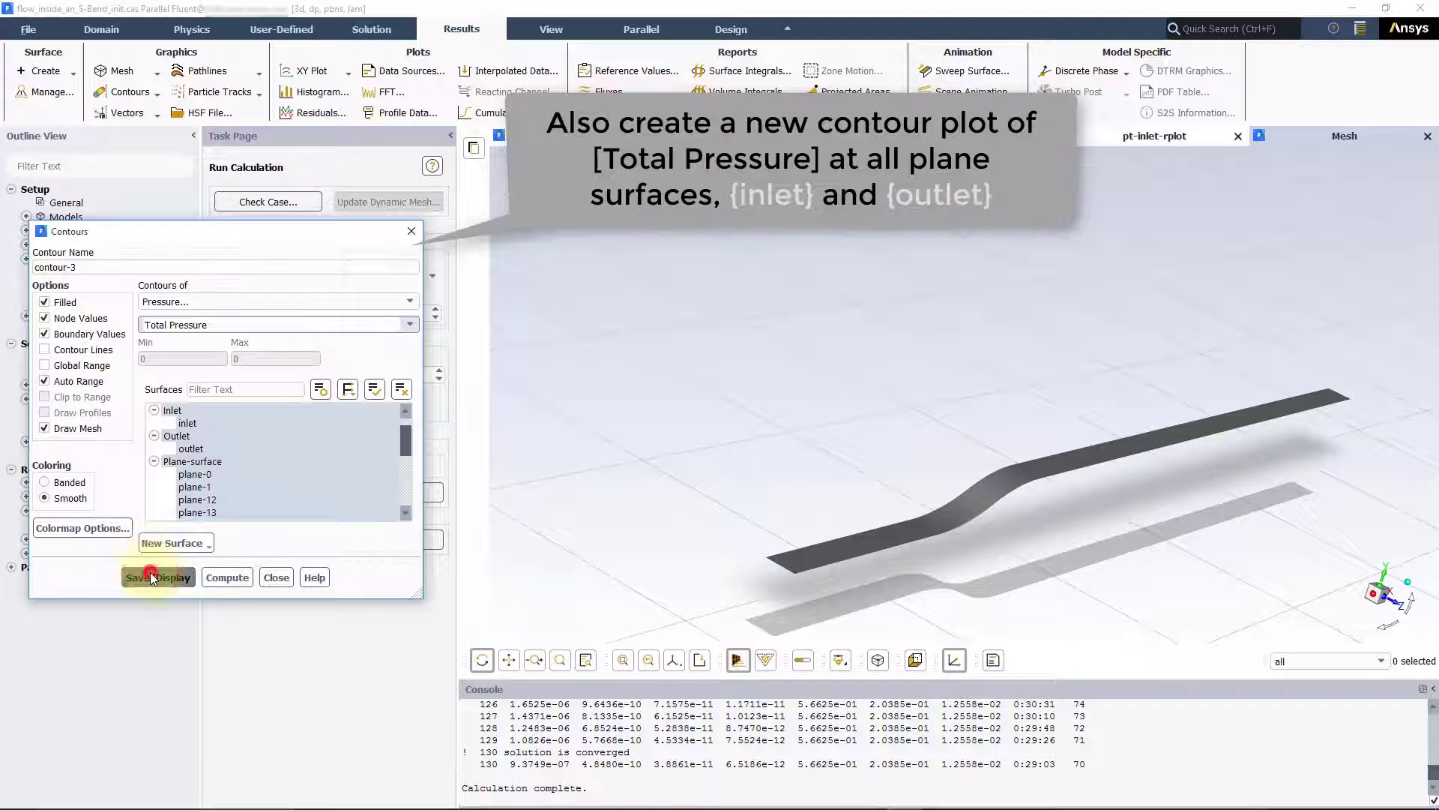
# Inspect the Total Pressure distribution on the cross-section planes along the duct from the inlet to the outlet
pyautogui.scroll(3, 961, 524)
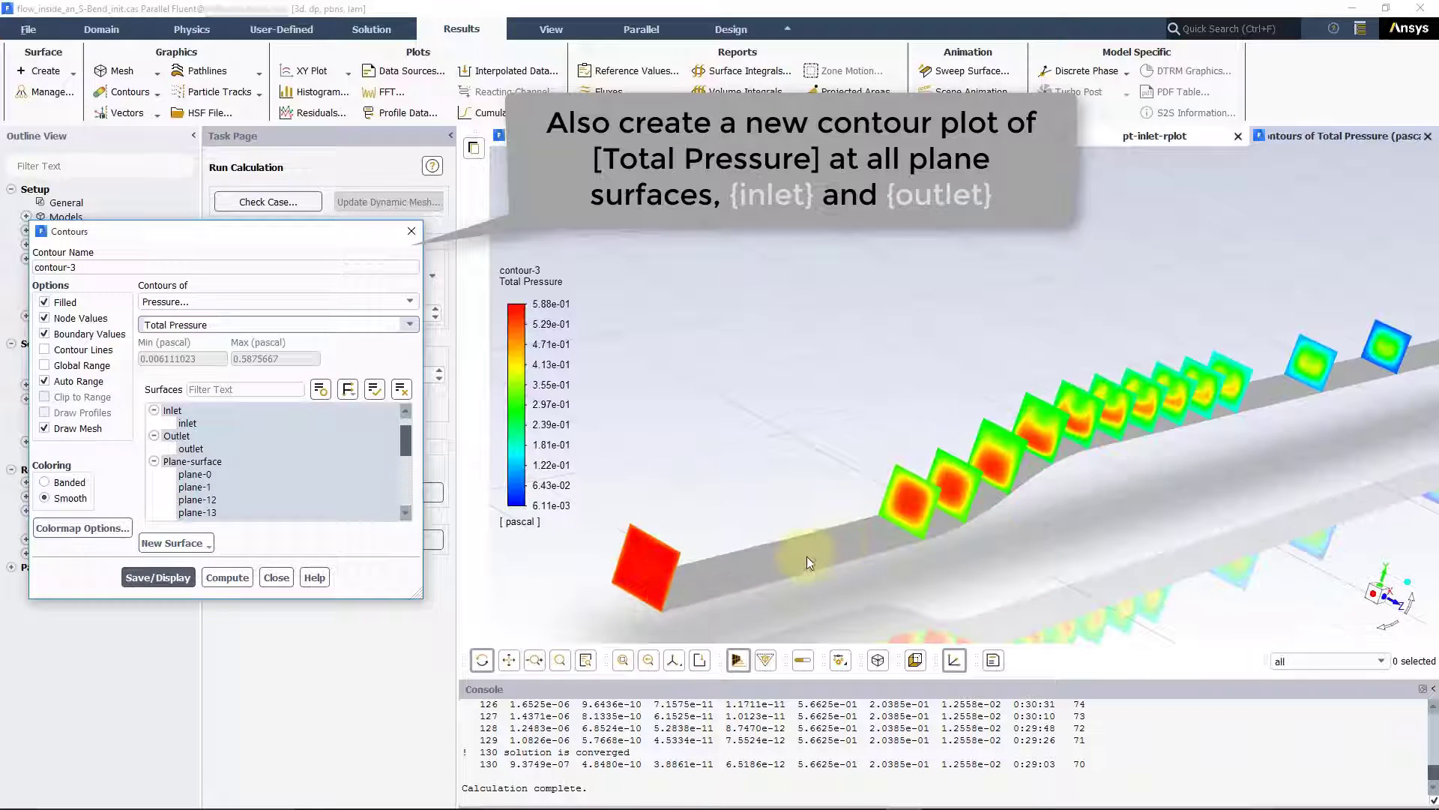
pyautogui.moveTo(704, 576); pyautogui.dragTo(601, 560)
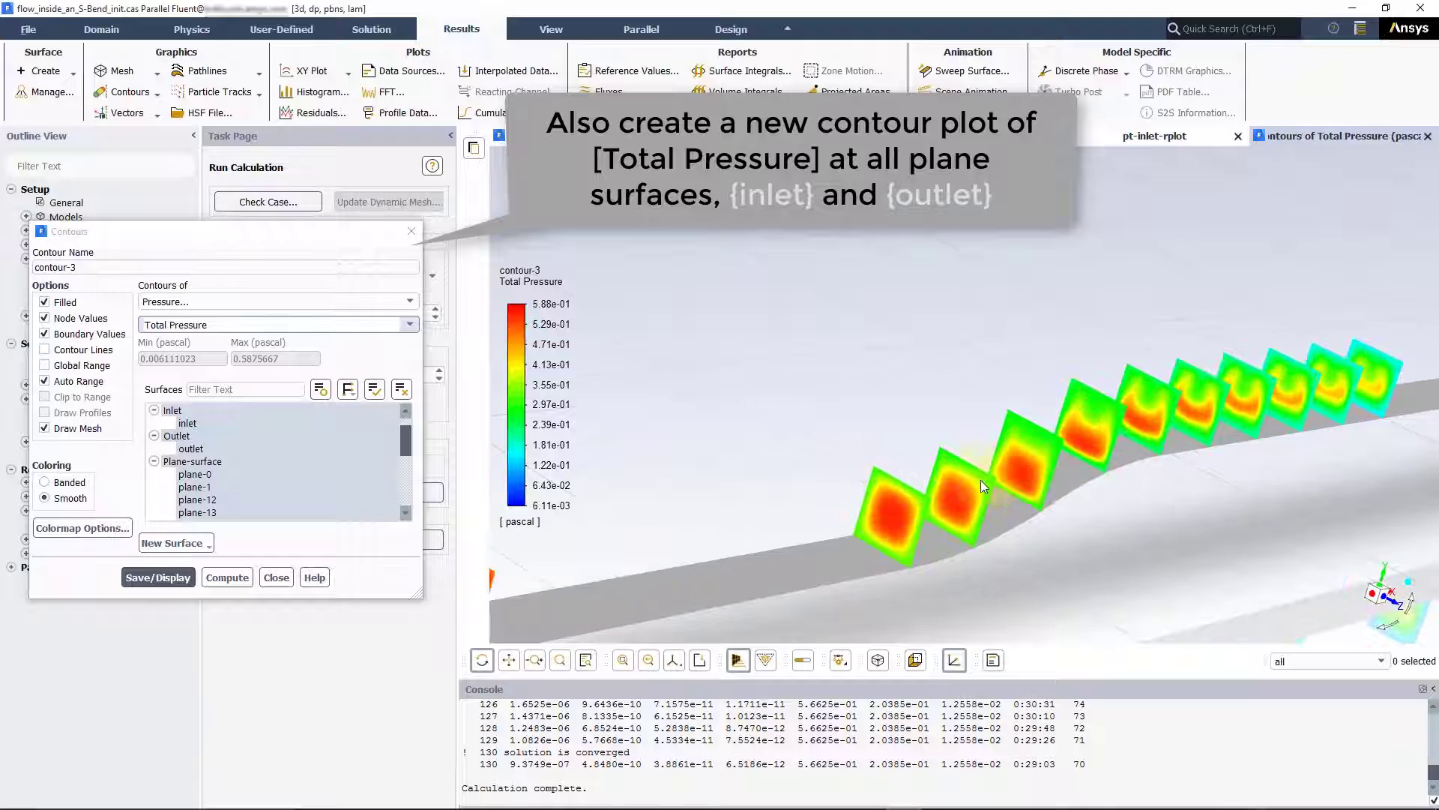
pyautogui.scroll(2, 1049, 491)
pyautogui.moveTo(1042, 559); pyautogui.dragTo(808, 594)
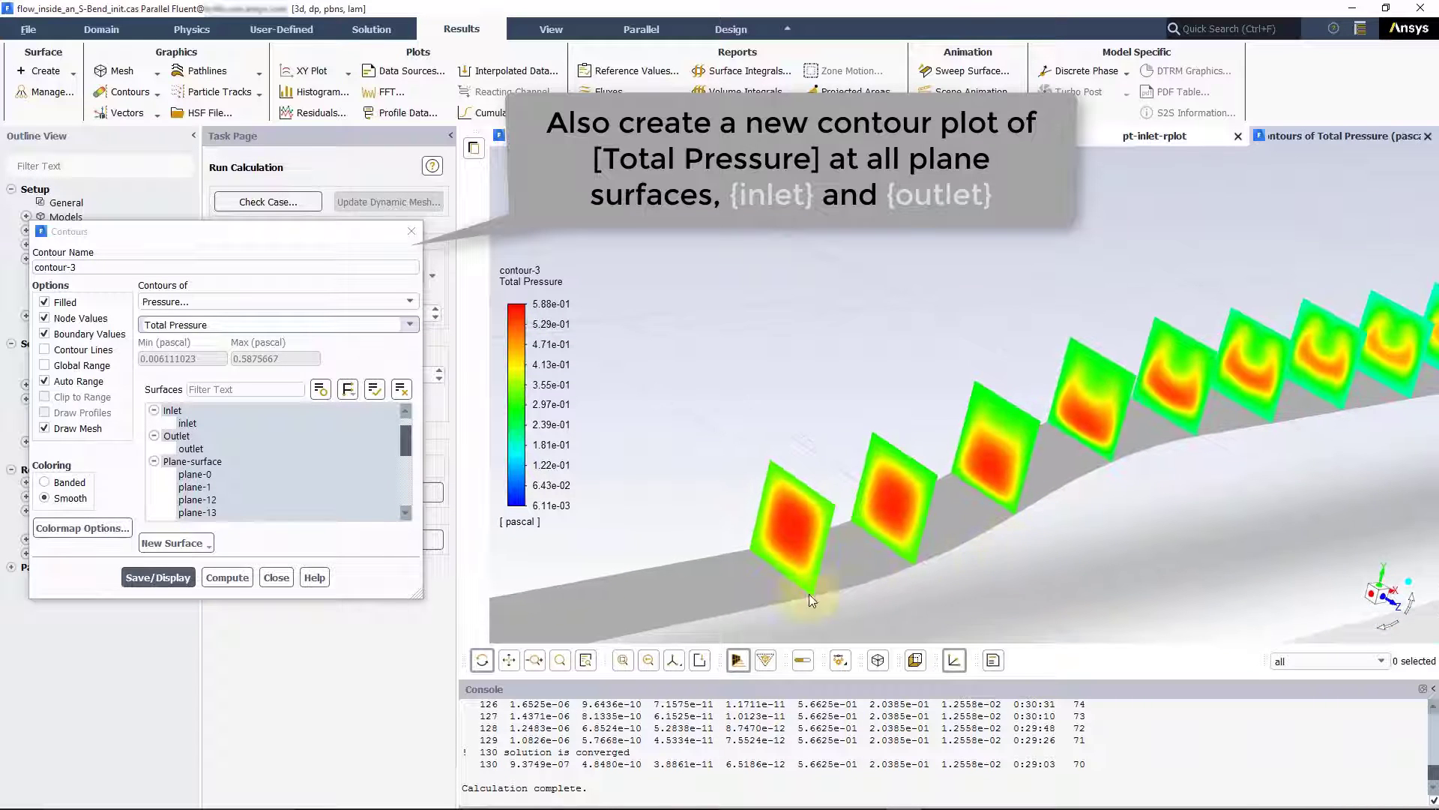
pyautogui.moveTo(1297, 495); pyautogui.dragTo(1094, 491)
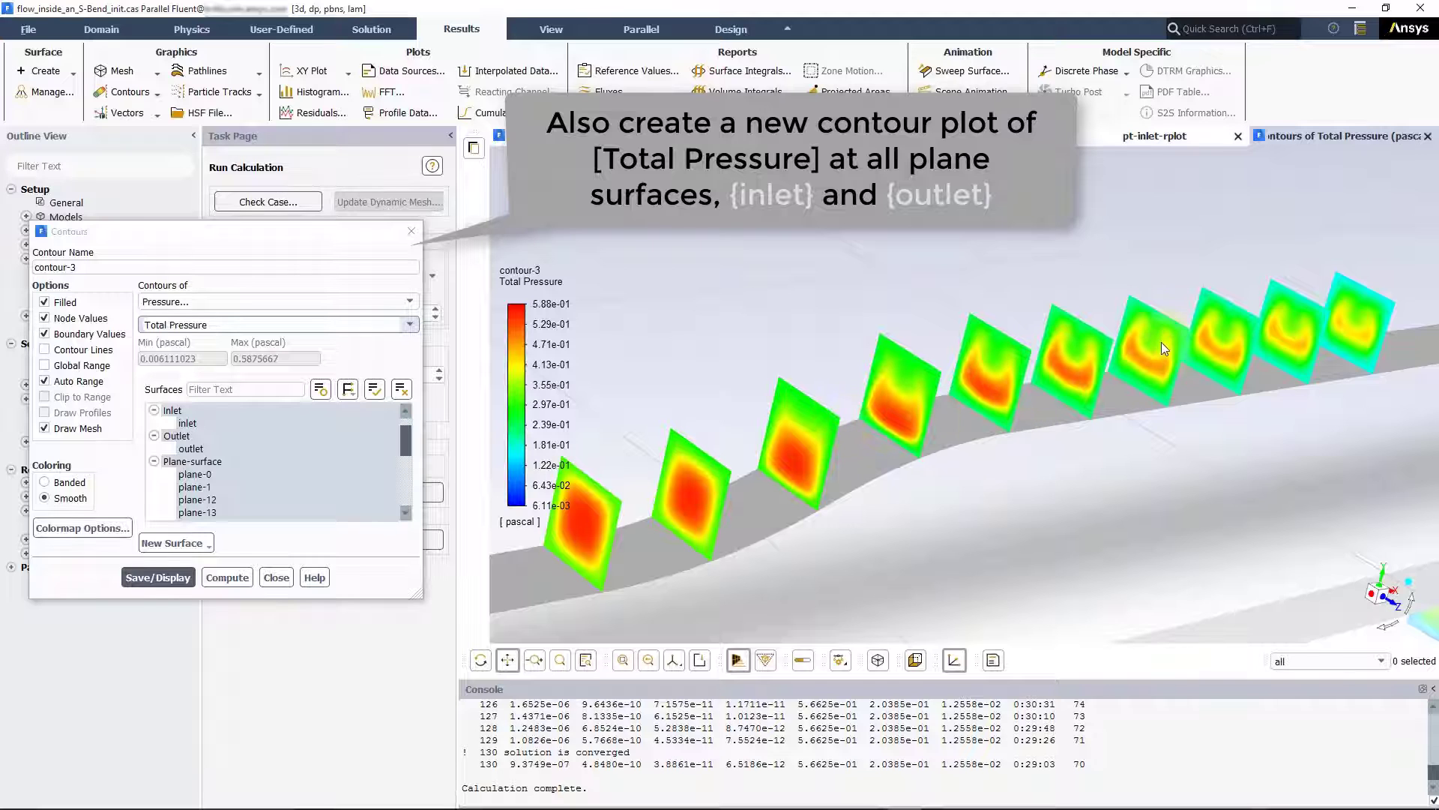
pyautogui.moveTo(1331, 413); pyautogui.dragTo(1089, 399)
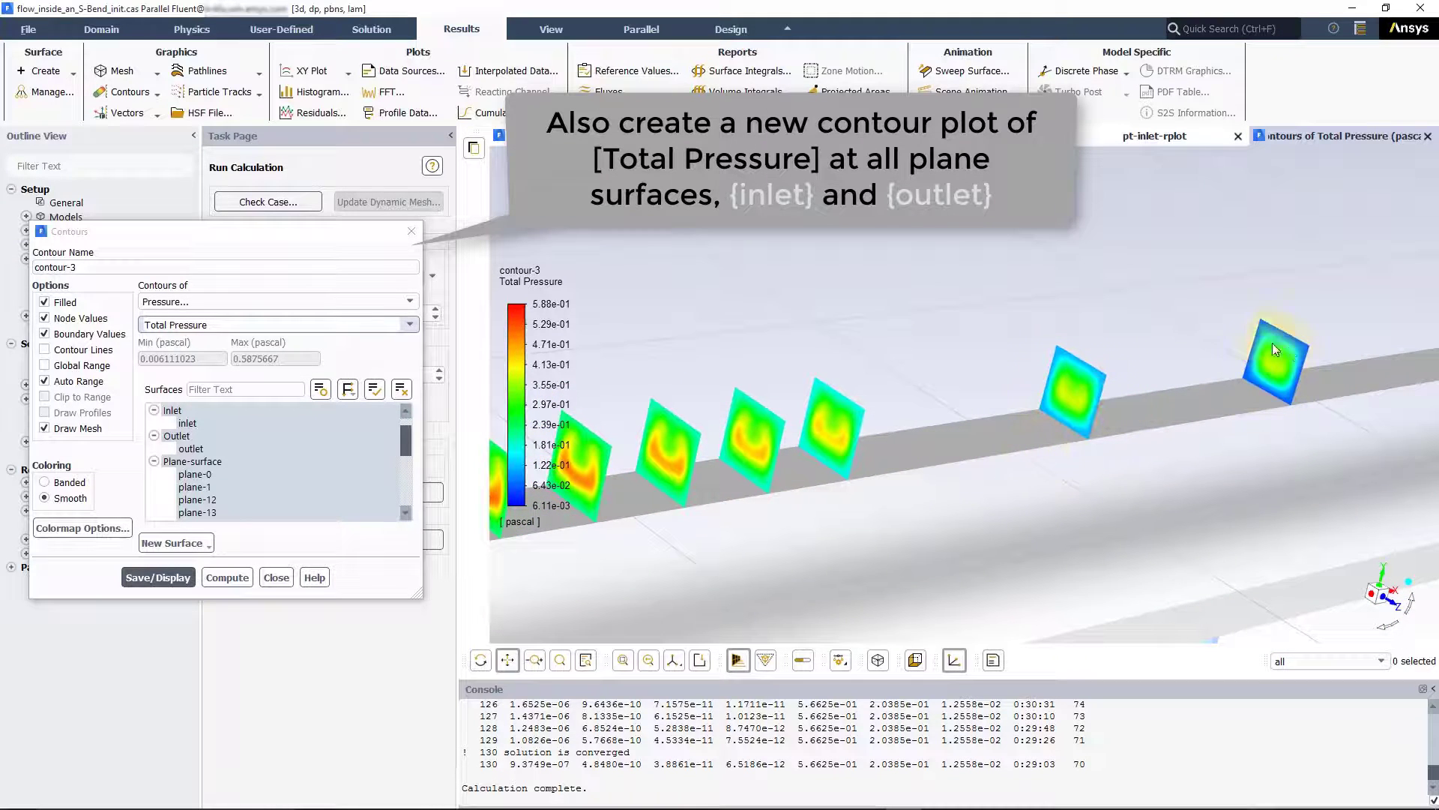
pyautogui.scroll(-8, 1095, 420)
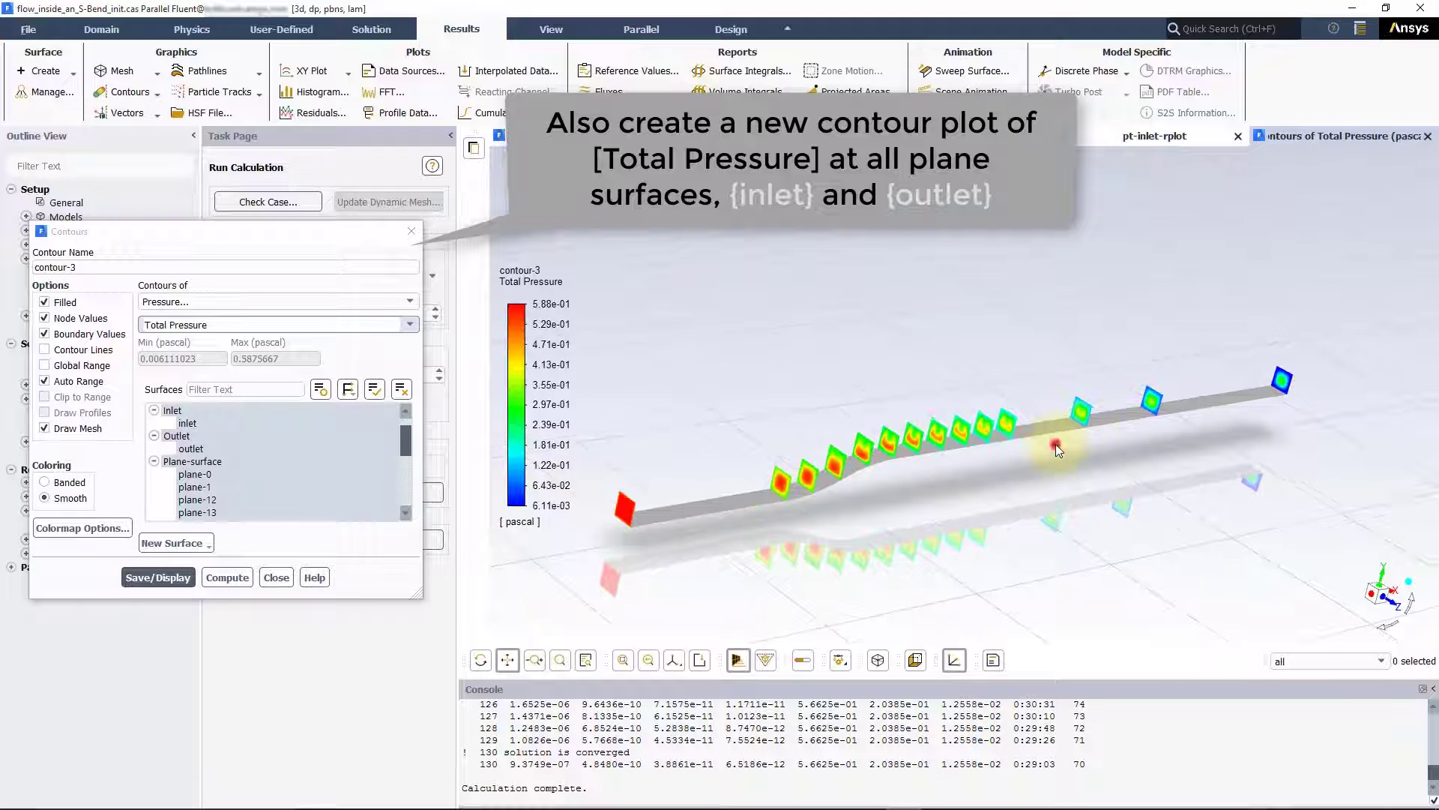
# Close the Total Pressure contour settings and define a new Velocity Magnitude contour on the inlet, outlet and all plane surfaces
pyautogui.moveTo(1056, 443); pyautogui.dragTo(1074, 443)
pyautogui.click(277, 576)
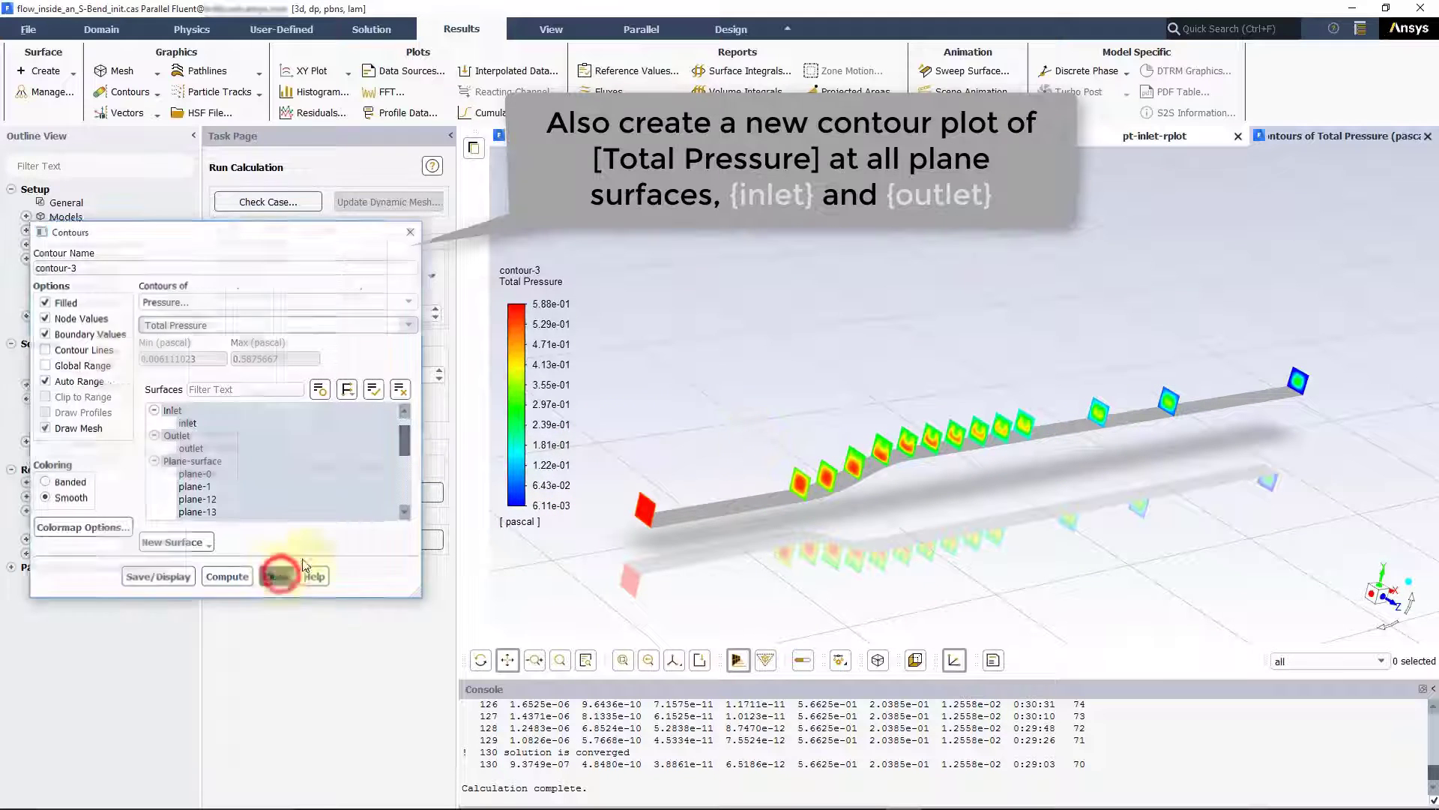
pyautogui.click(117, 128)
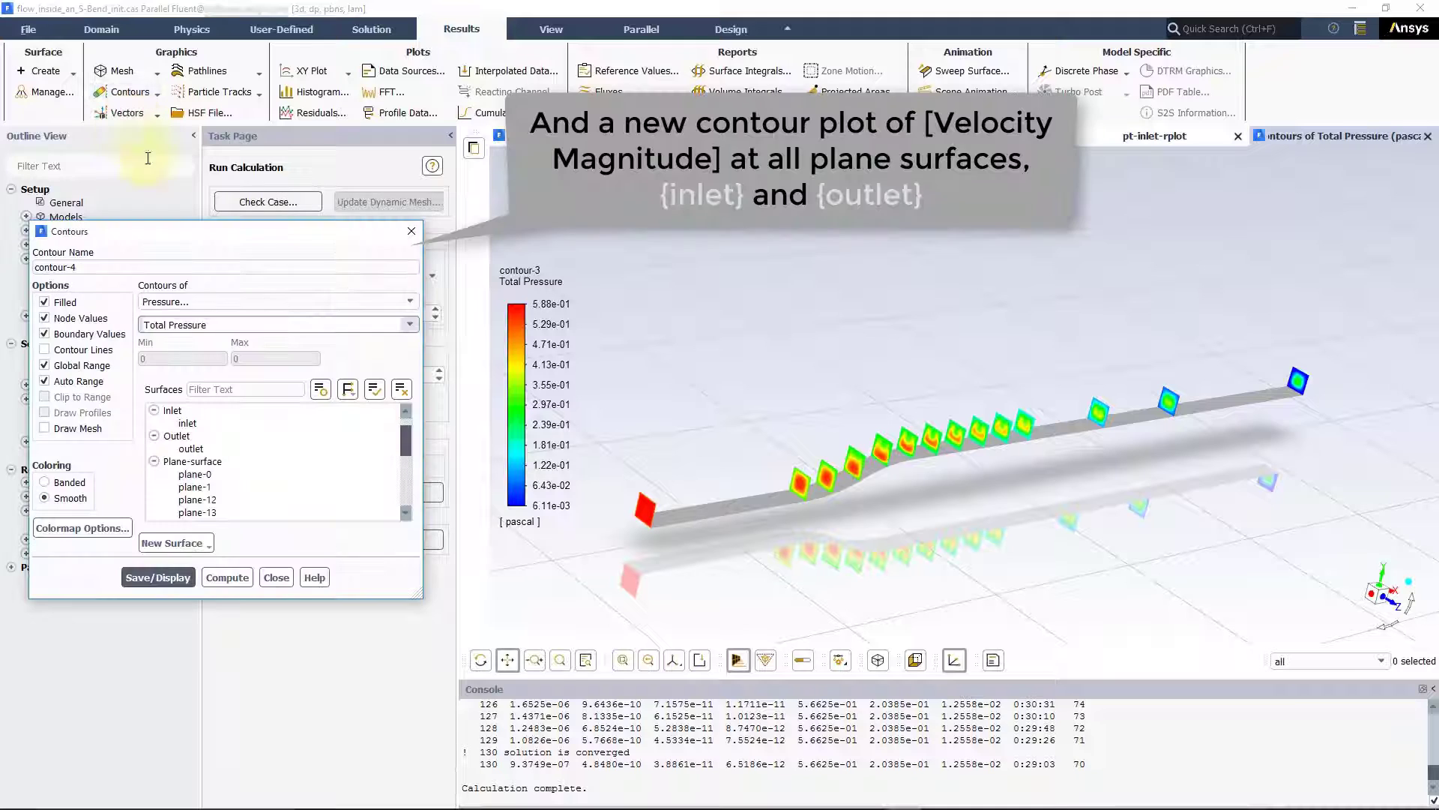
pyautogui.click(277, 301)
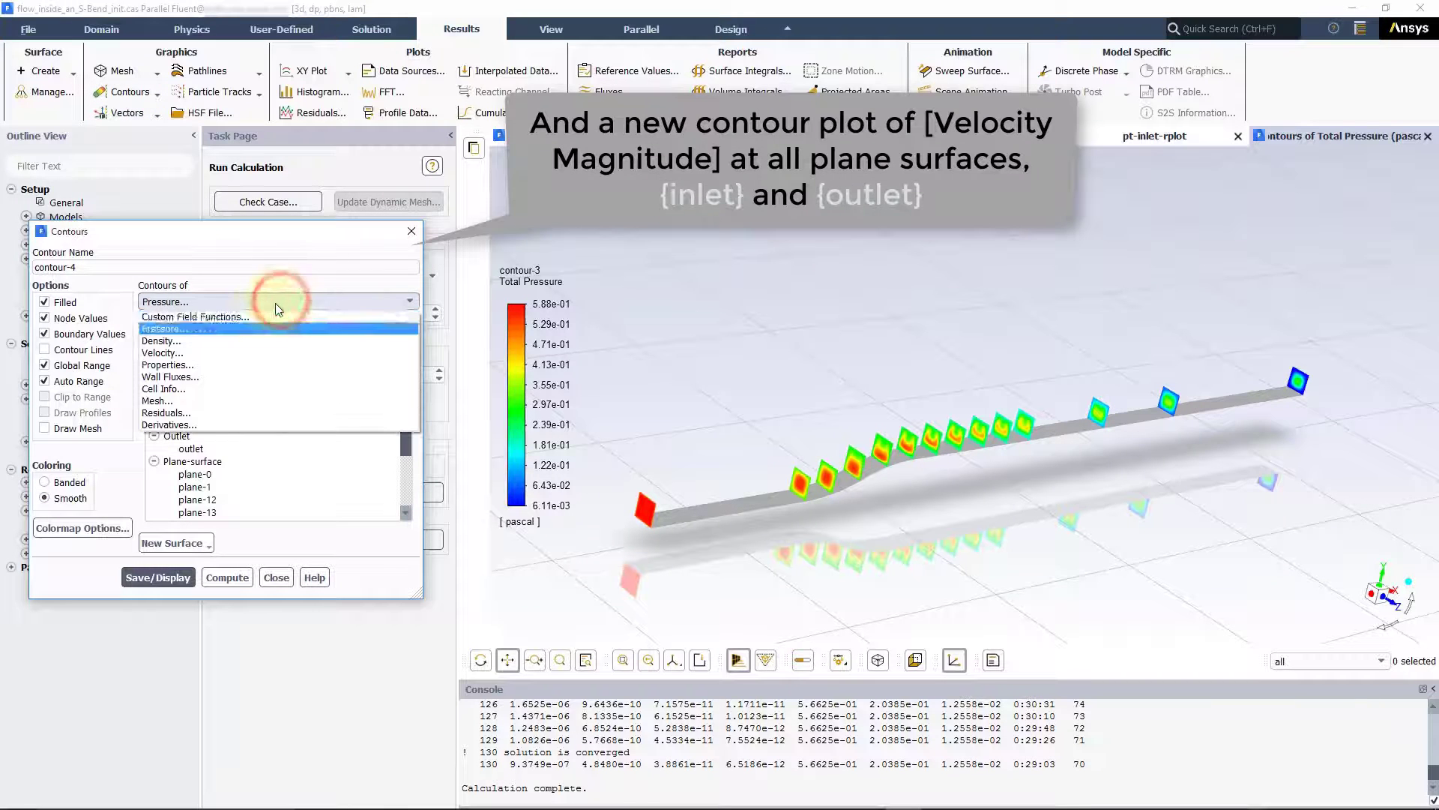
pyautogui.click(225, 352)
pyautogui.click(173, 410)
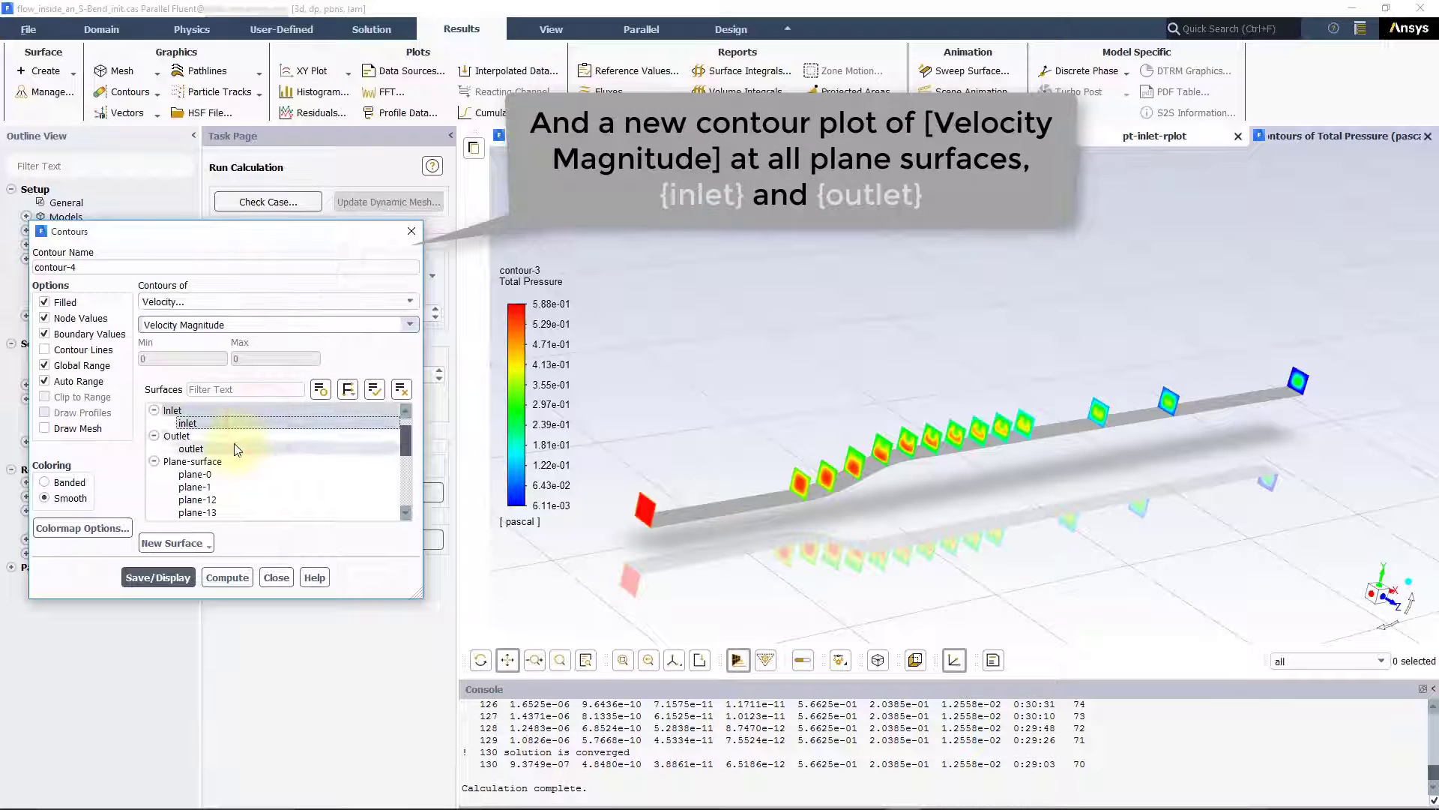
pyautogui.click(177, 436)
pyautogui.click(223, 462)
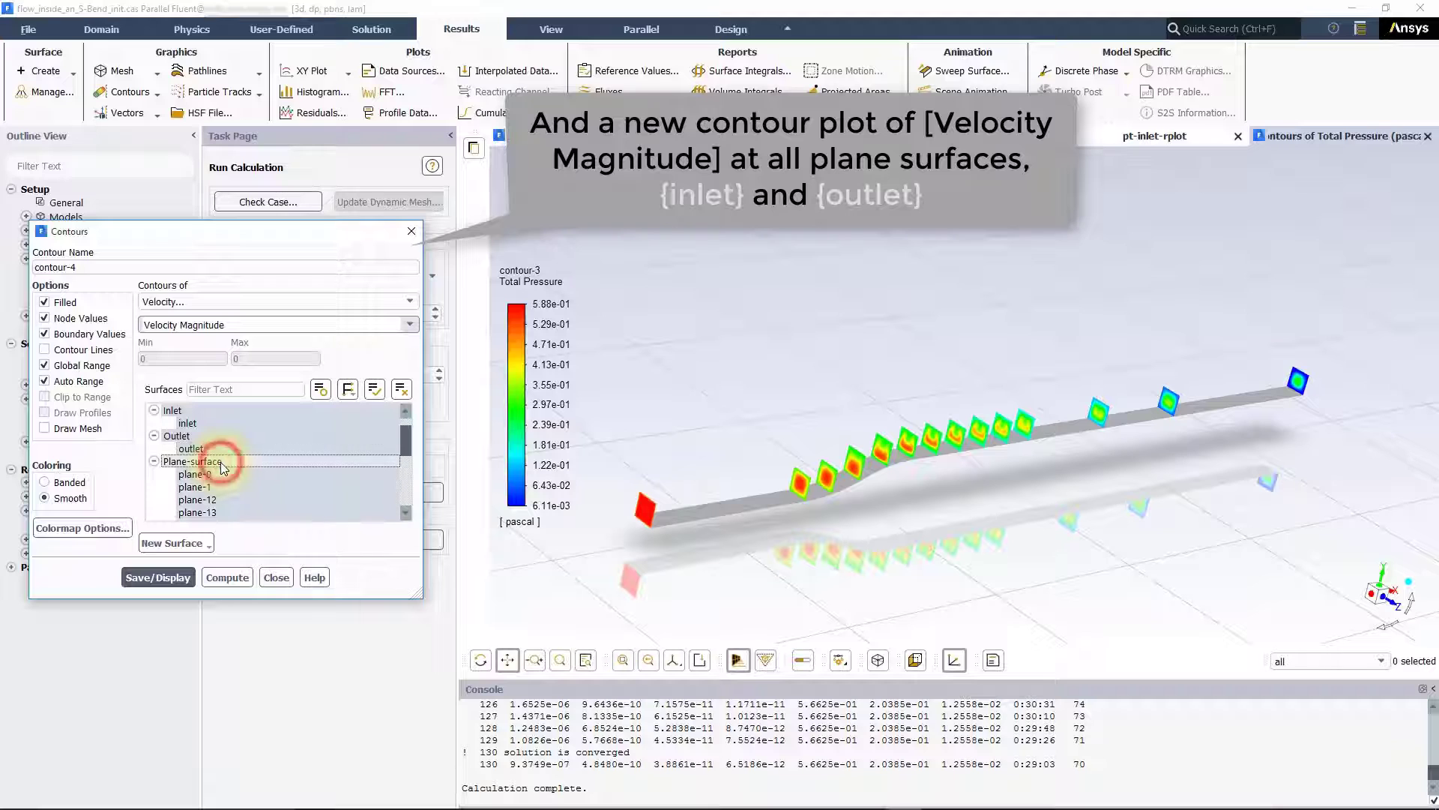
# Turn off Global Range, draw the bottomwall mesh with the Velocity Magnitude contour, and save and display the plot
pyautogui.click(83, 366)
pyautogui.click(75, 428)
pyautogui.click(347, 479)
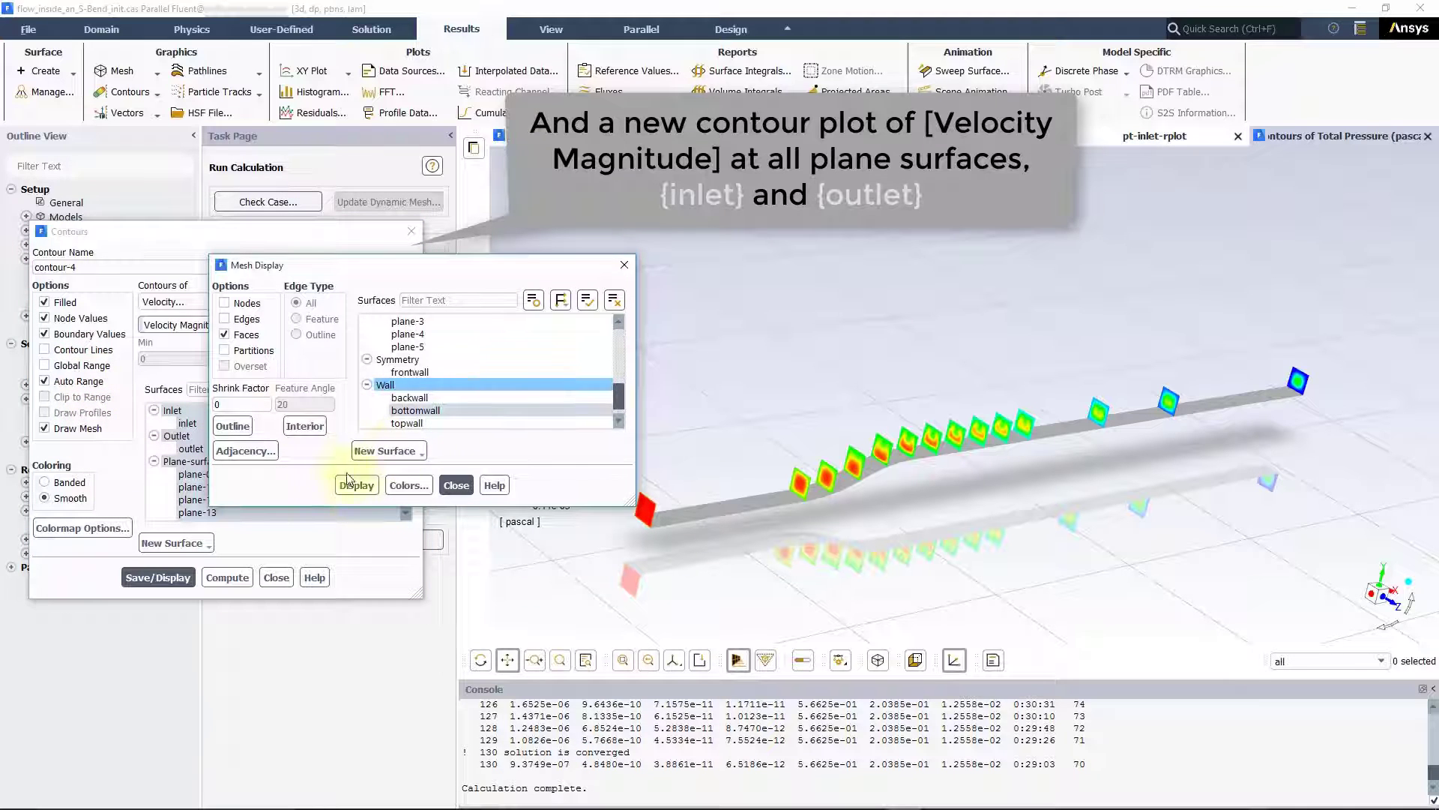
pyautogui.click(457, 485)
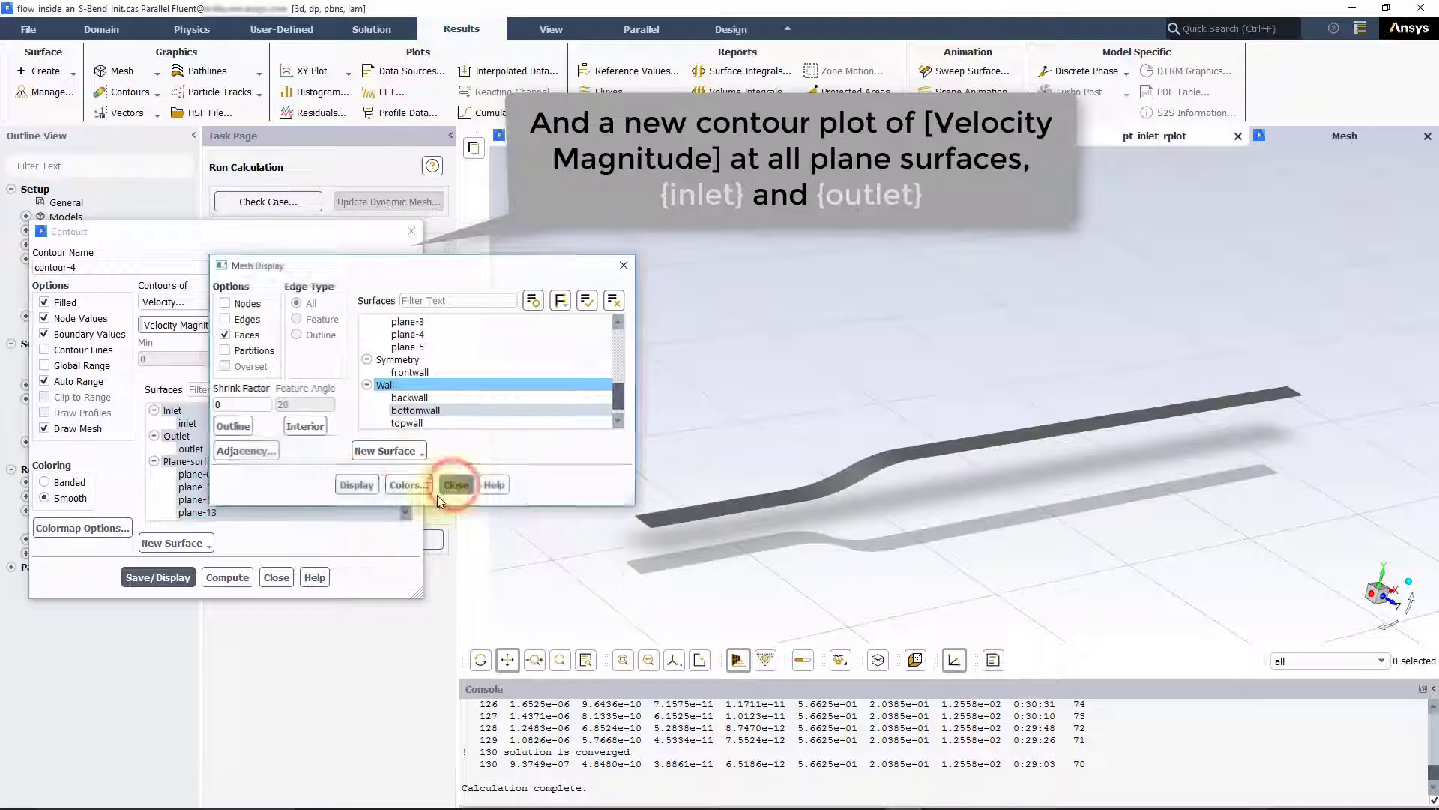
pyautogui.click(180, 579)
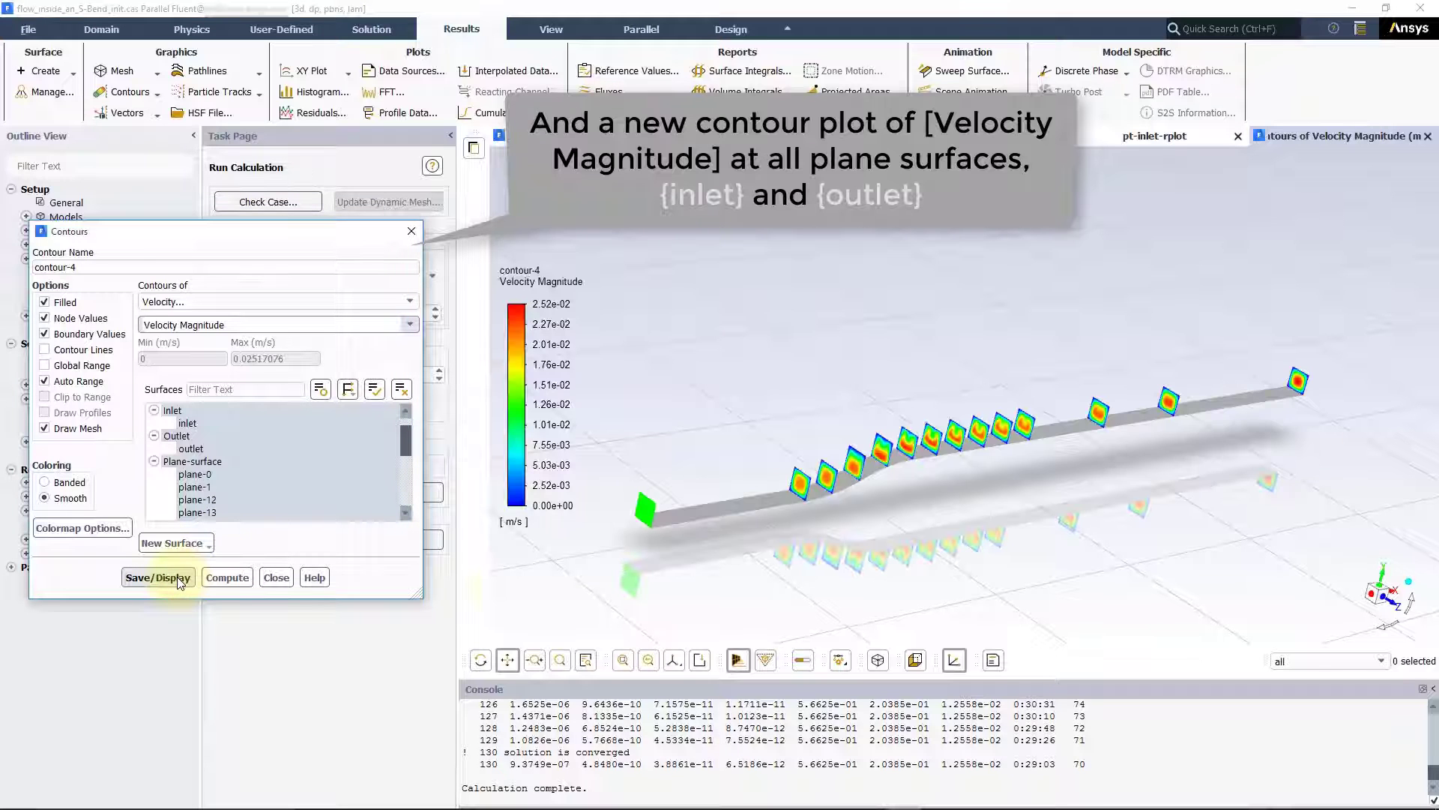
# Inspect the Velocity Magnitude distribution on the cross-section planes from inlet to outlet, and close the contour settings
pyautogui.scroll(5, 622, 531)
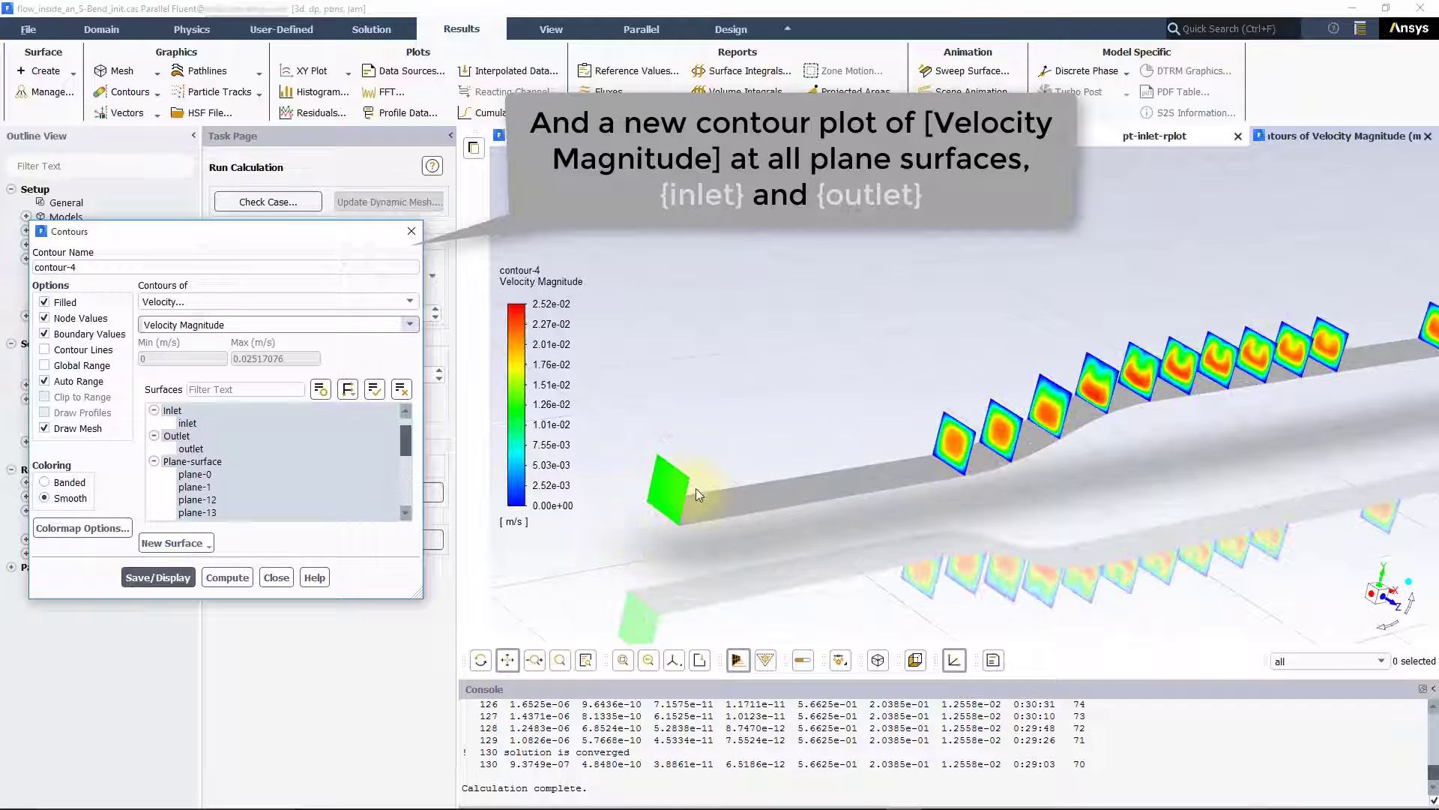
pyautogui.scroll(-3, 690, 486)
pyautogui.scroll(5, 870, 447)
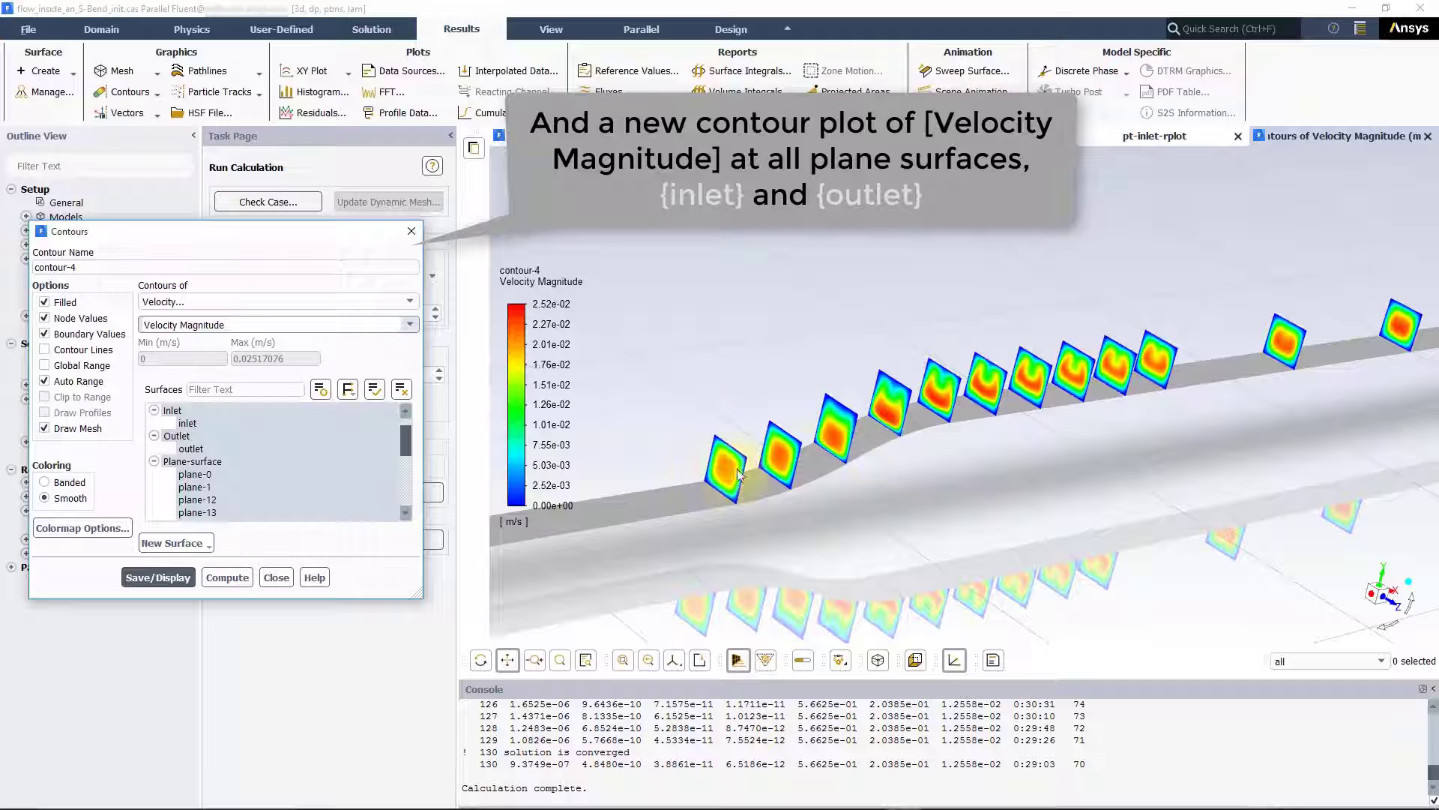
pyautogui.scroll(2, 807, 458)
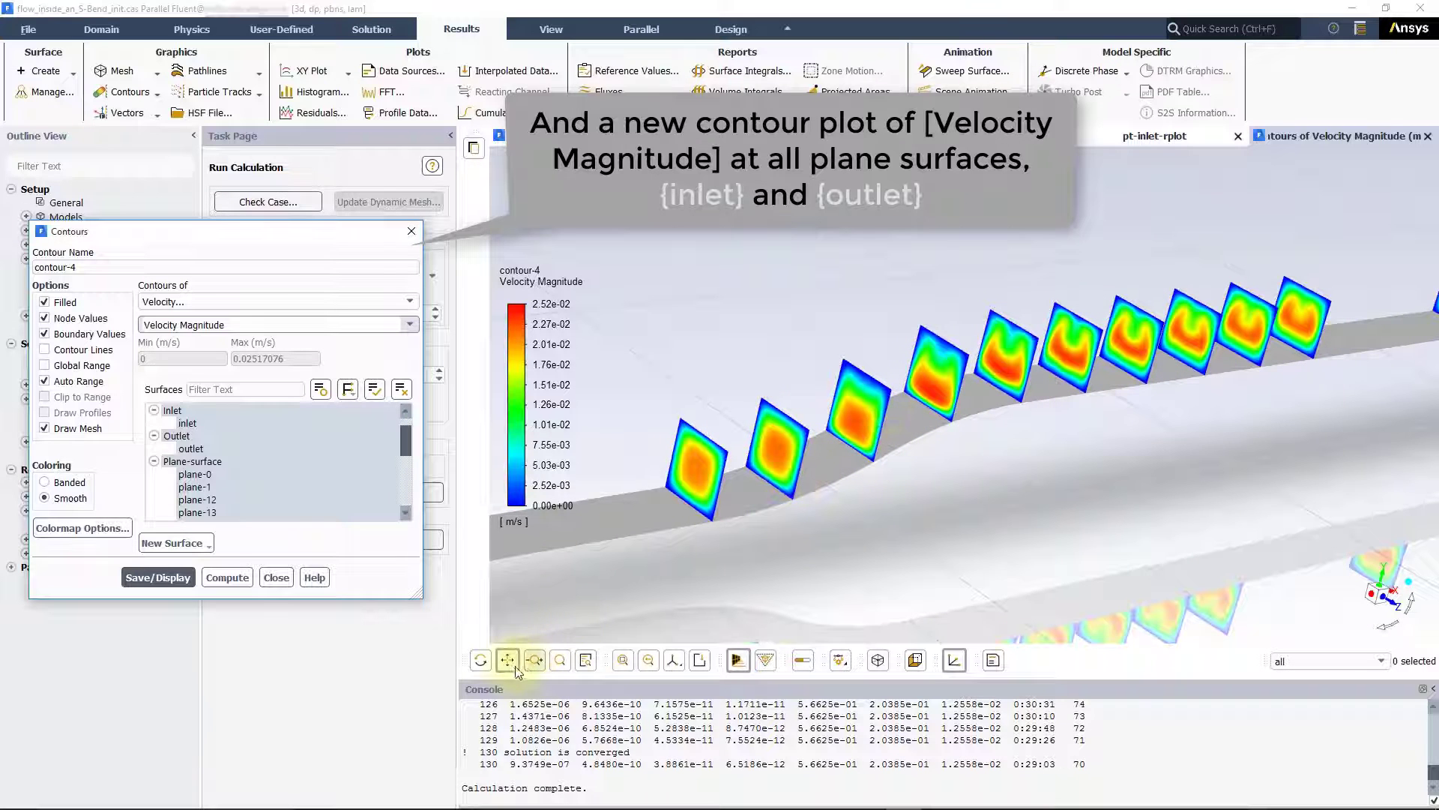
pyautogui.scroll(-3, 864, 497)
pyautogui.scroll(3, 690, 484)
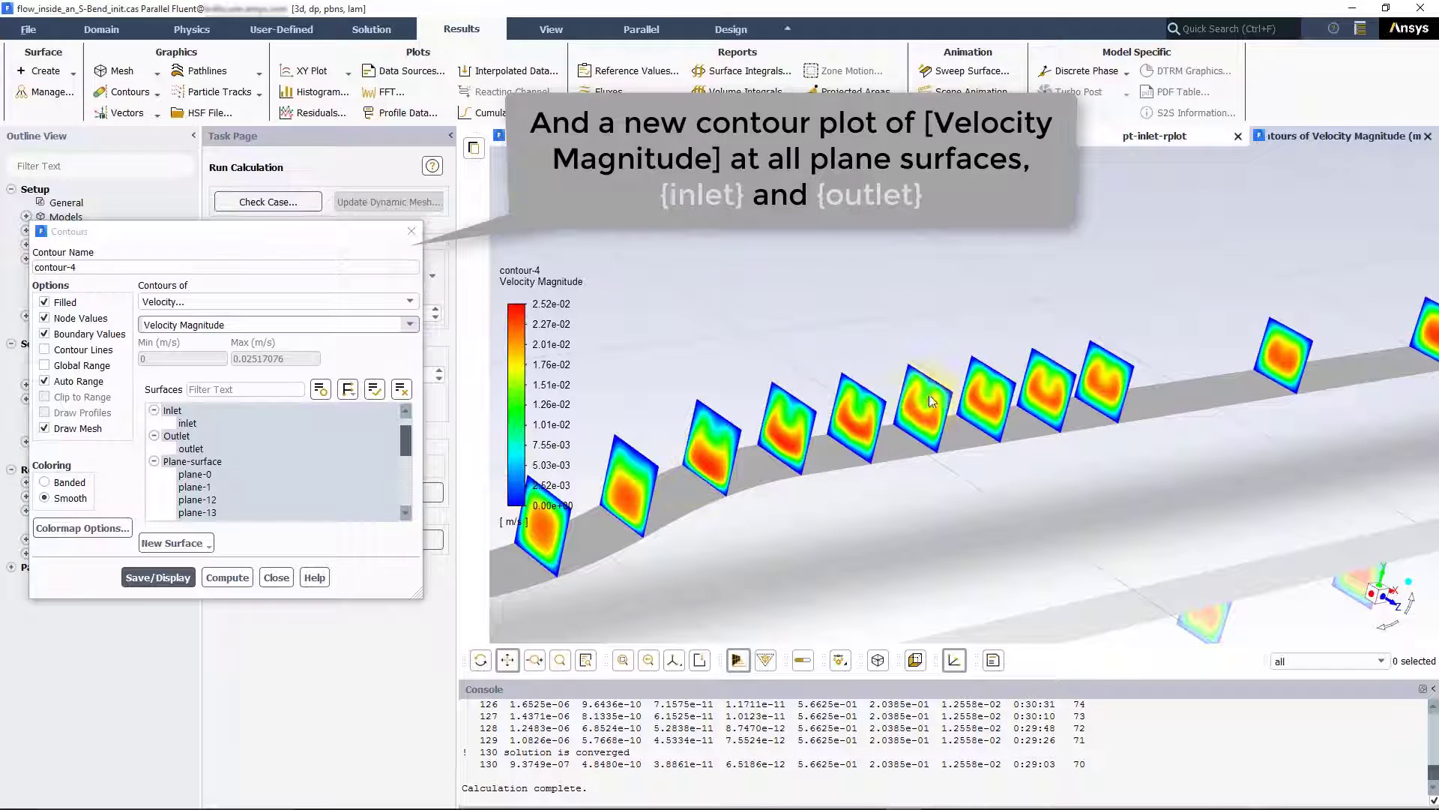
pyautogui.moveTo(1203, 423); pyautogui.dragTo(924, 486)
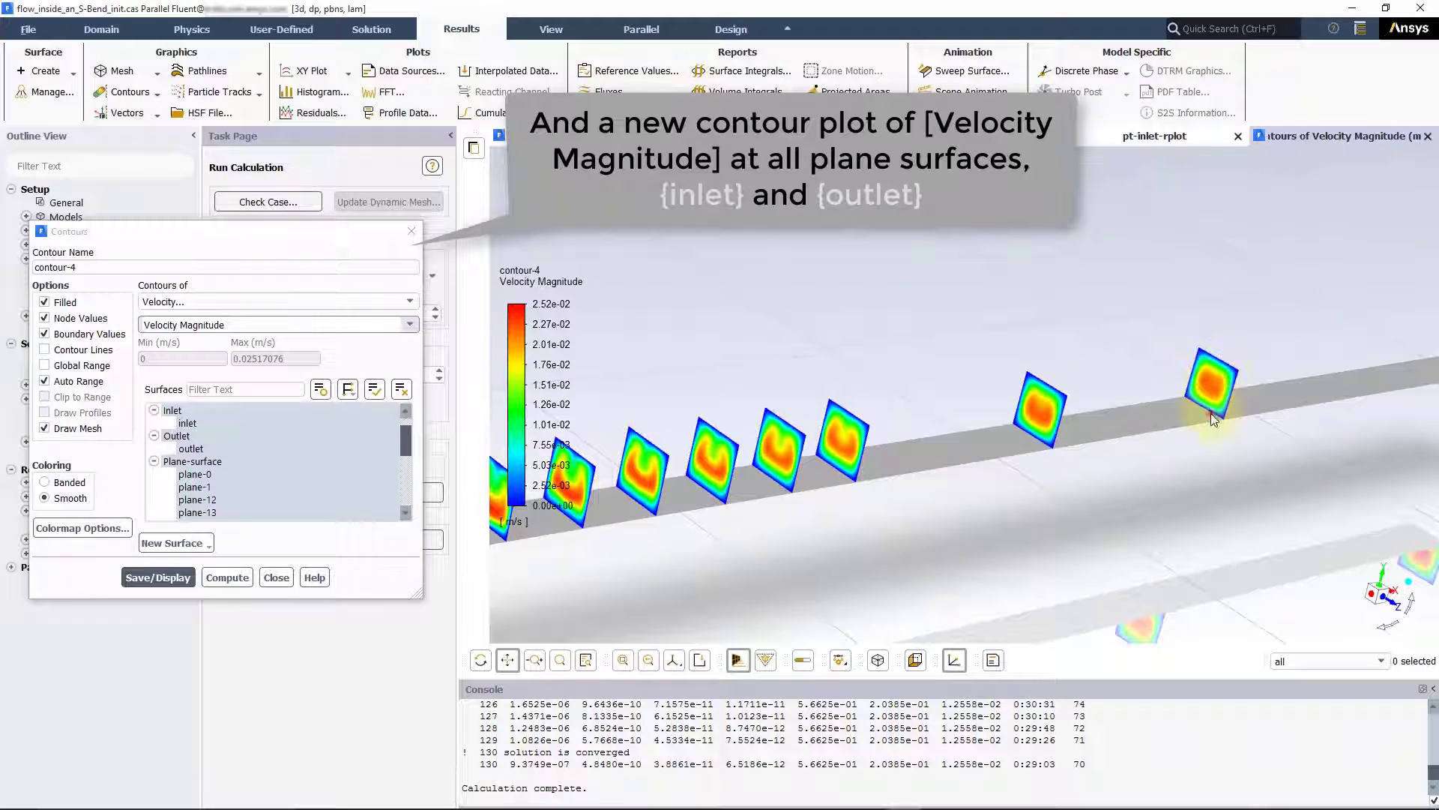
pyautogui.moveTo(1211, 412); pyautogui.dragTo(928, 451)
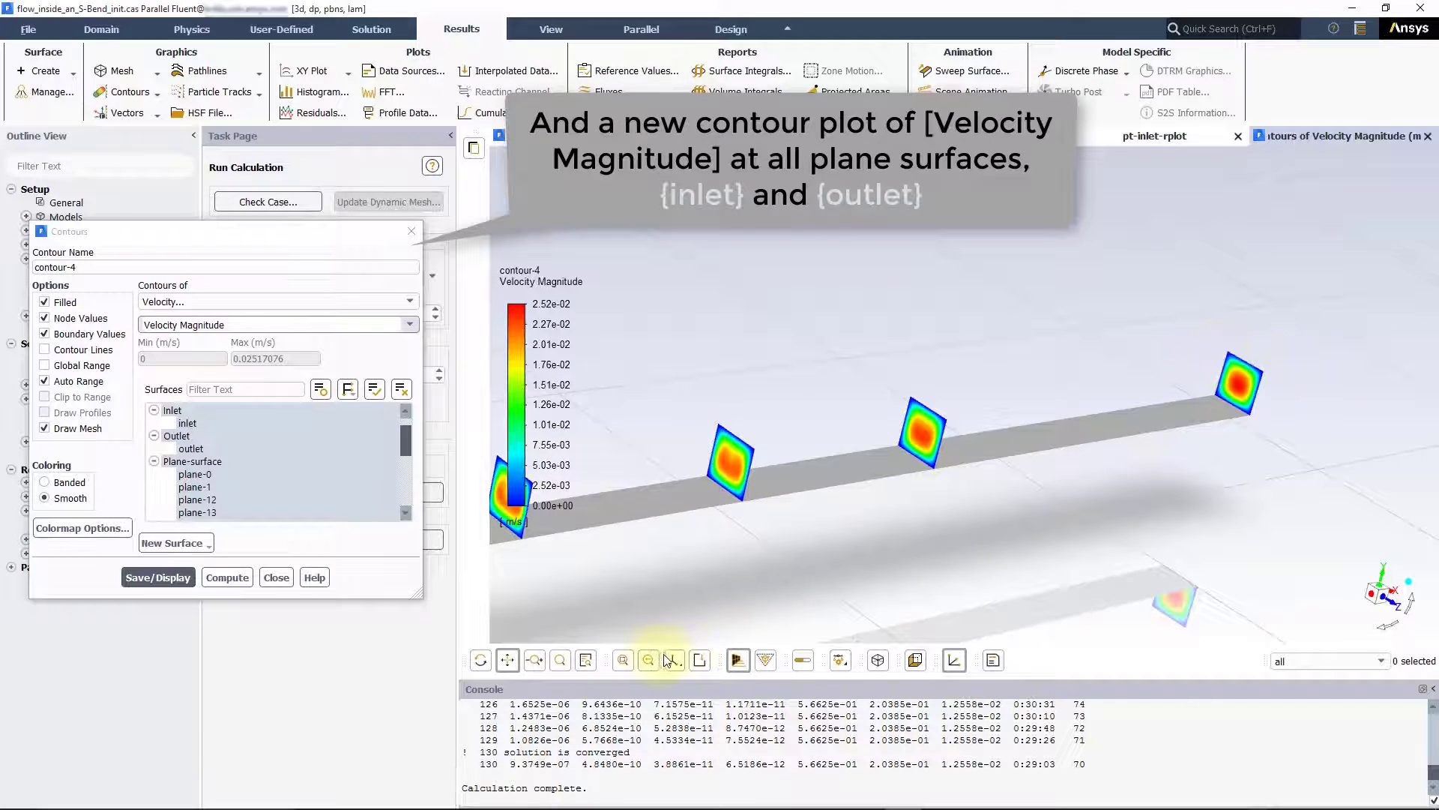
pyautogui.click(621, 661)
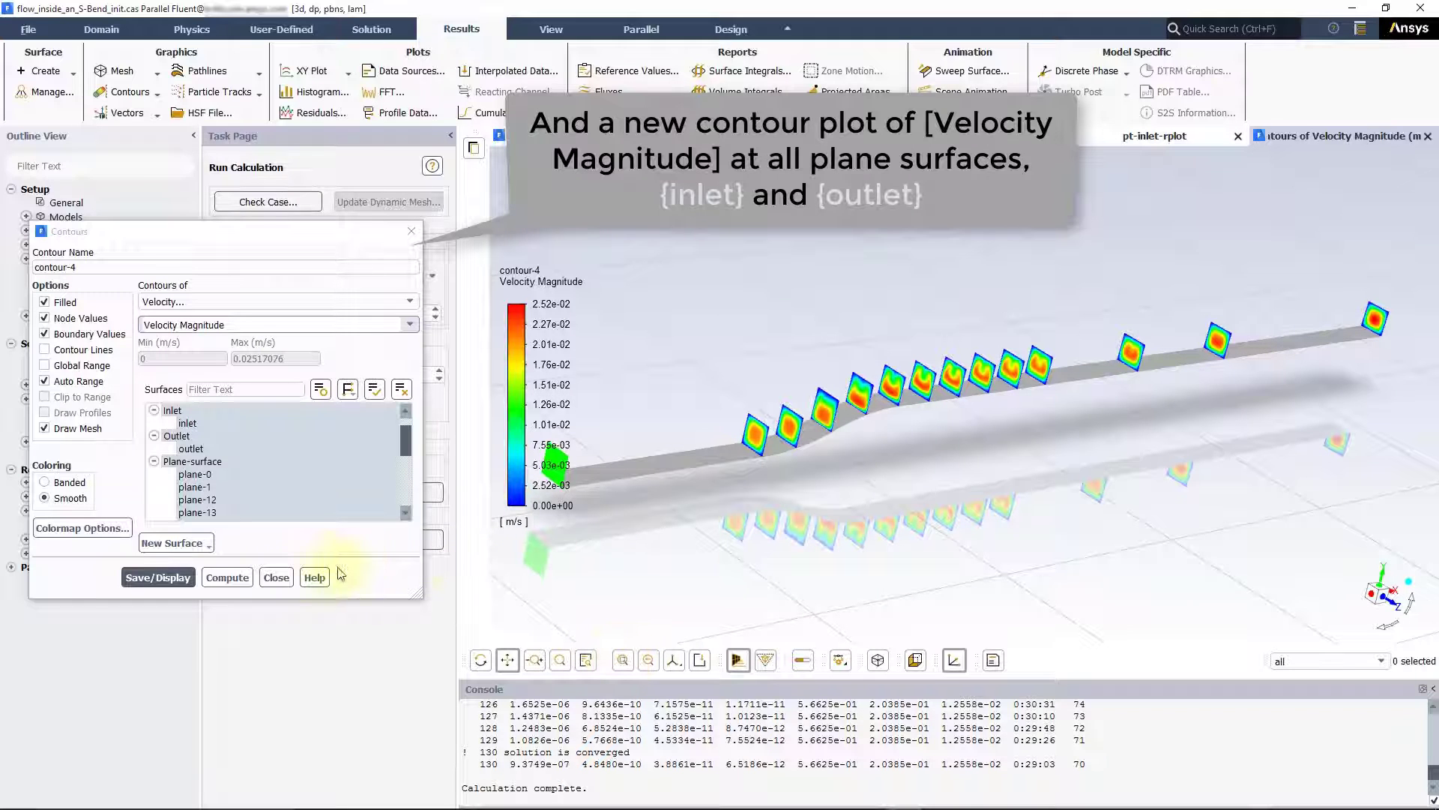
pyautogui.click(277, 578)
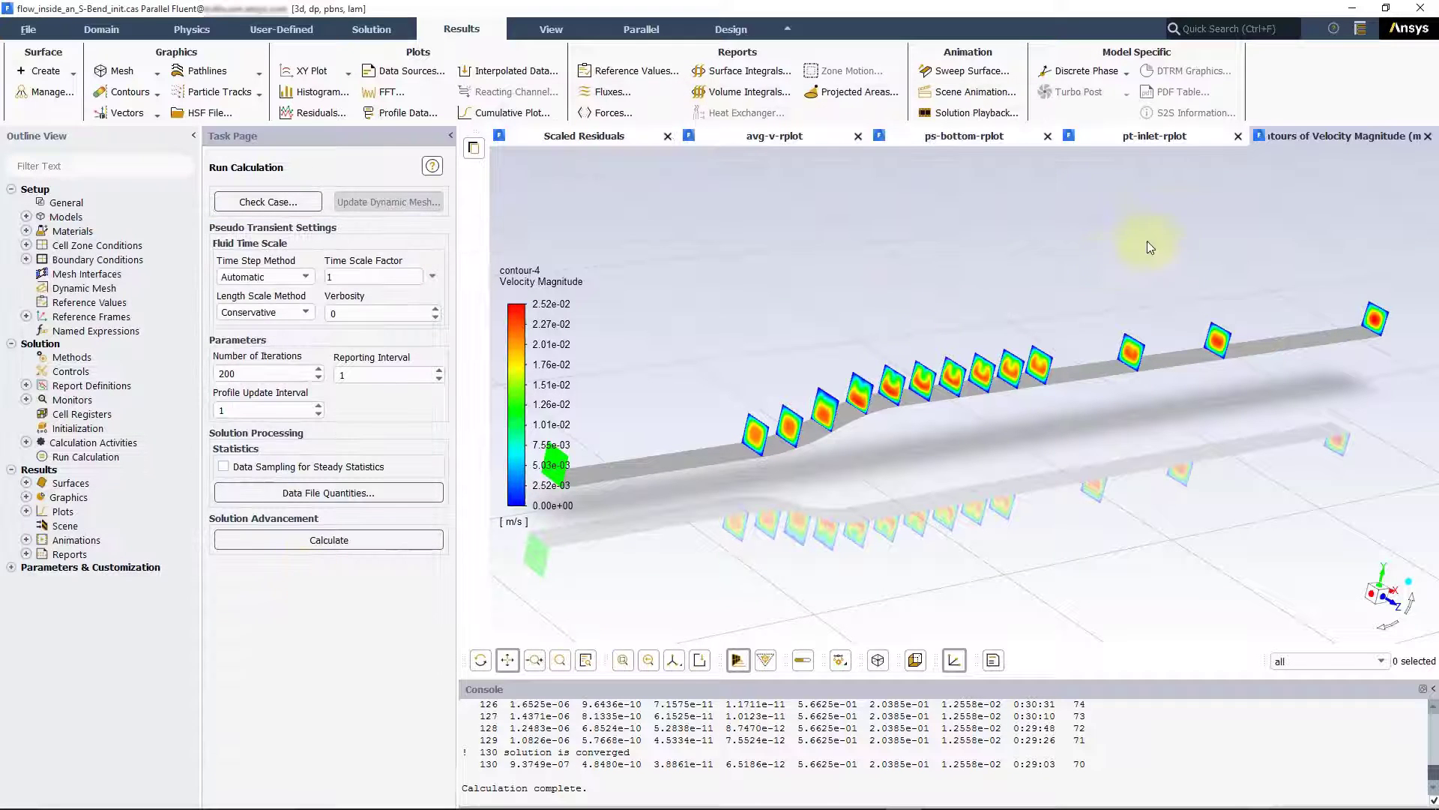
# Open a new graphics window and create a new vector plot
pyautogui.rightClick(1283, 142)
pyautogui.click(1306, 200)
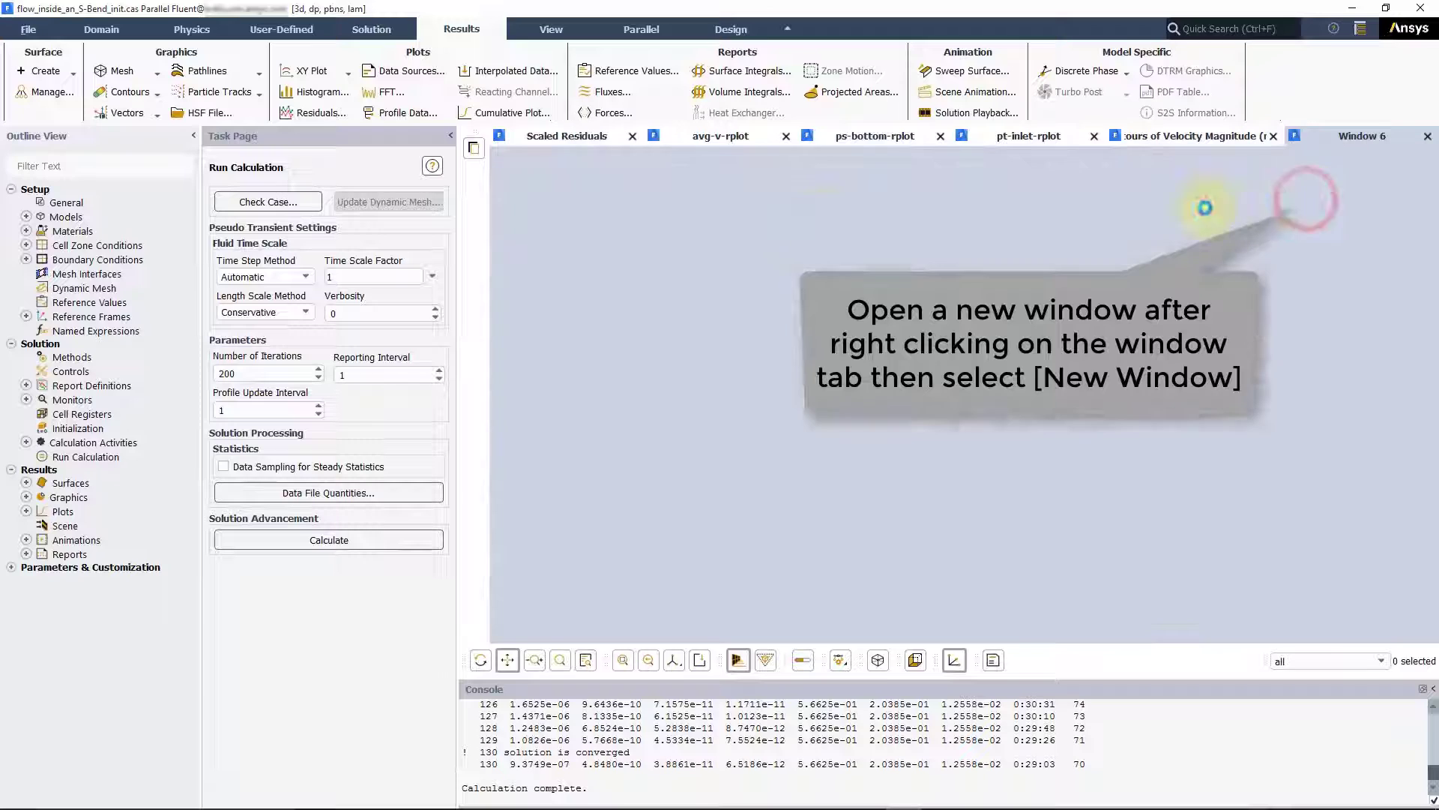
pyautogui.click(158, 116)
pyautogui.click(139, 148)
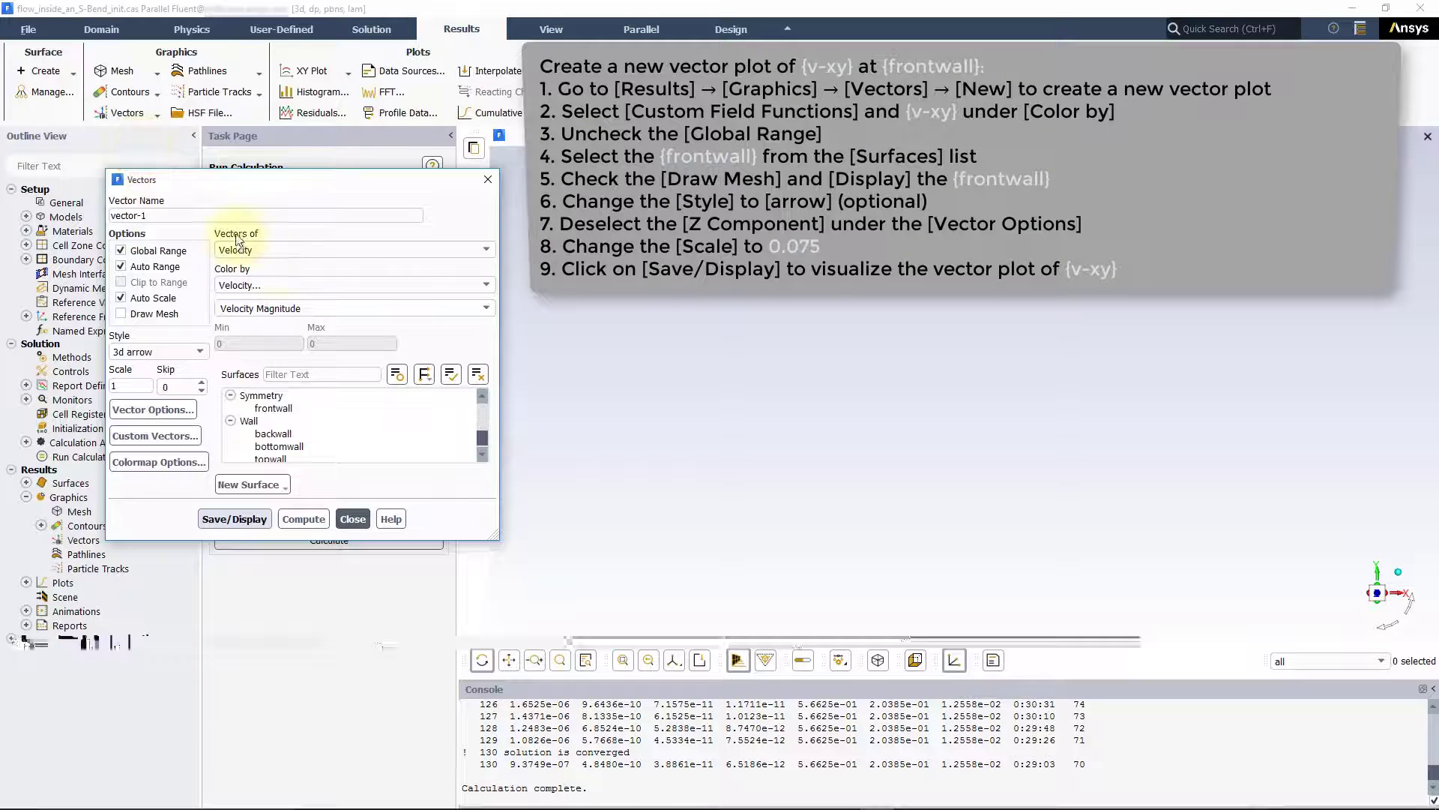
# Turn off Global Range, color the vectors by the custom field function v-xy, and select the frontwall surface
pyautogui.click(180, 253)
pyautogui.click(356, 285)
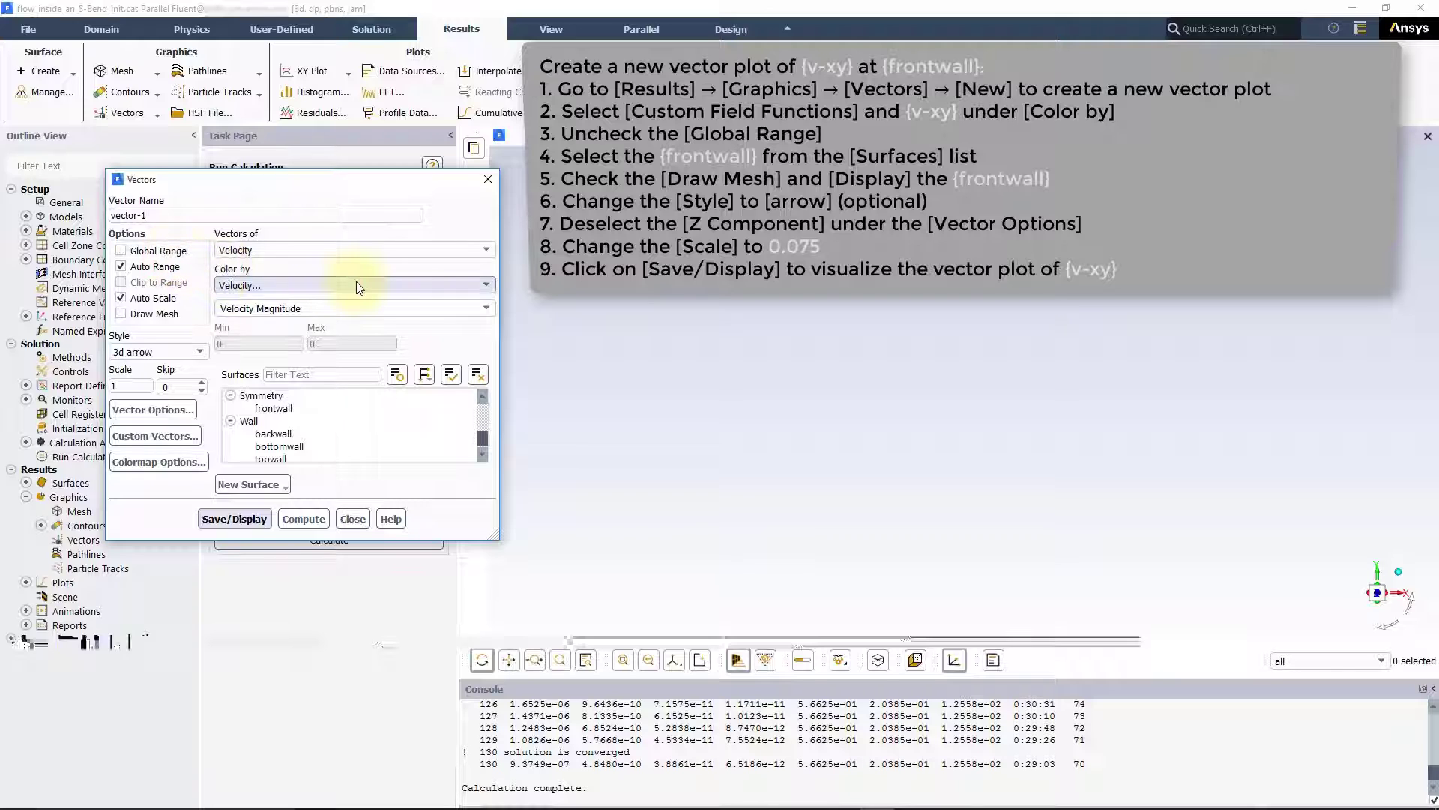
pyautogui.click(345, 300)
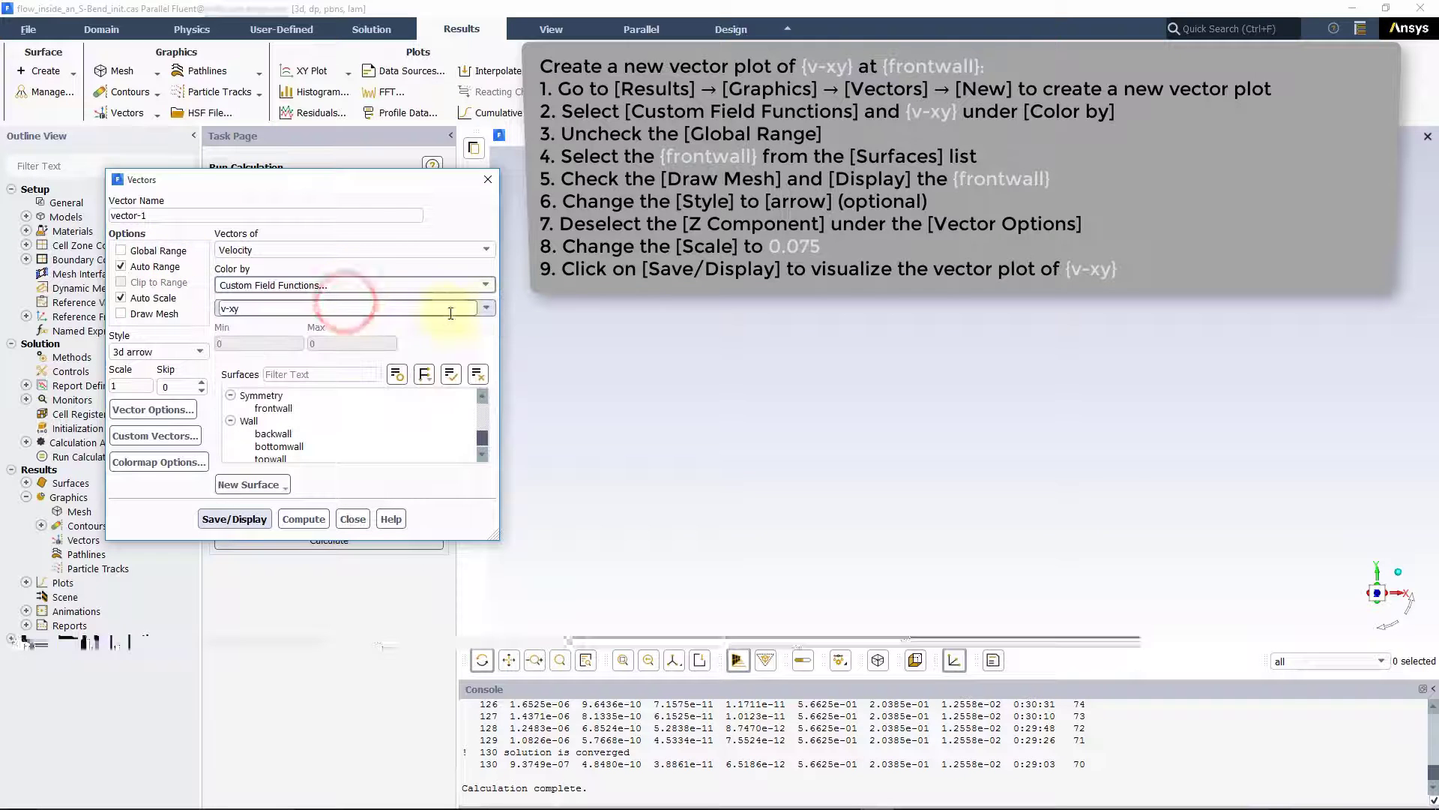
pyautogui.click(270, 409)
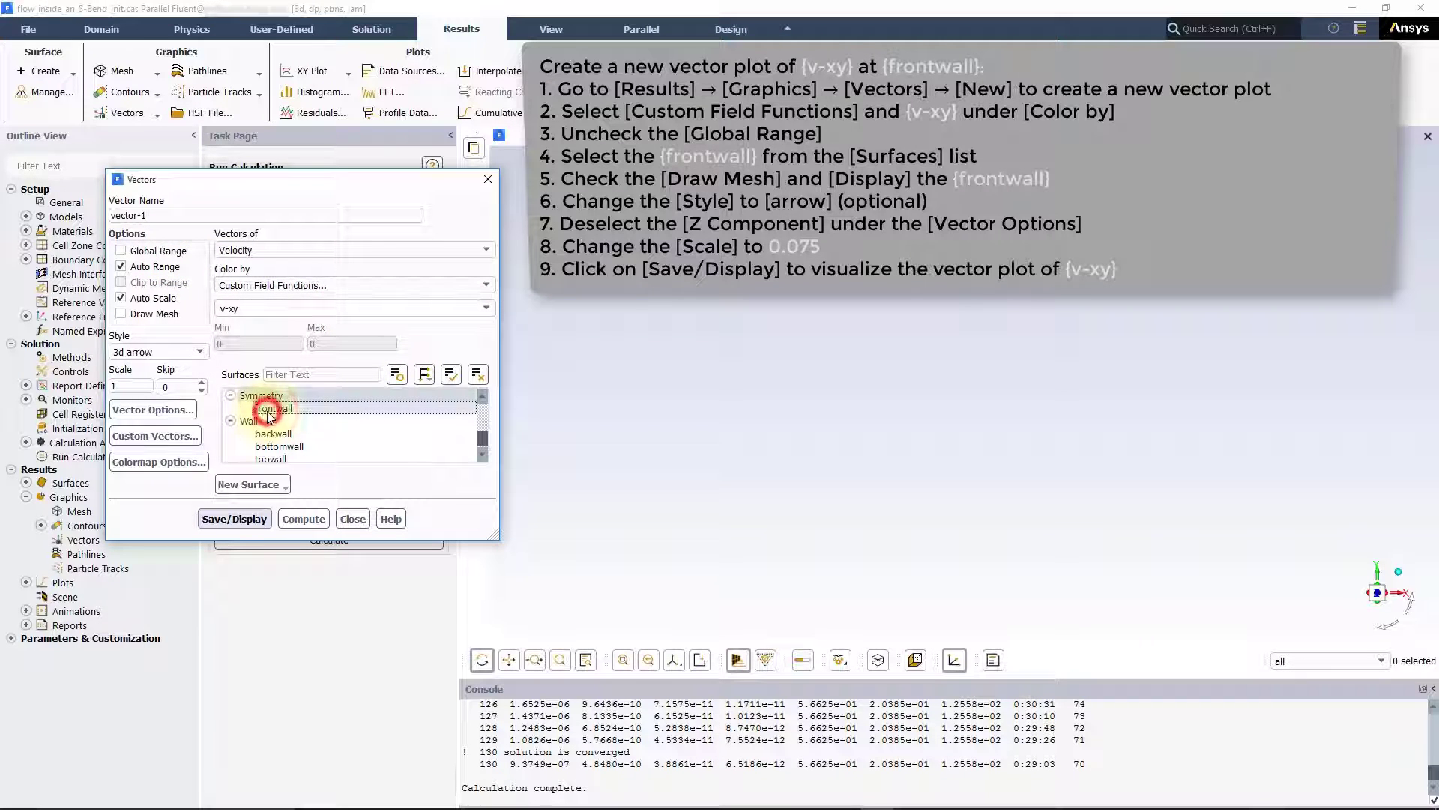
# Enable Draw Mesh for the vector plot, display only the frontwall mesh, and close the mesh display settings
pyautogui.click(155, 318)
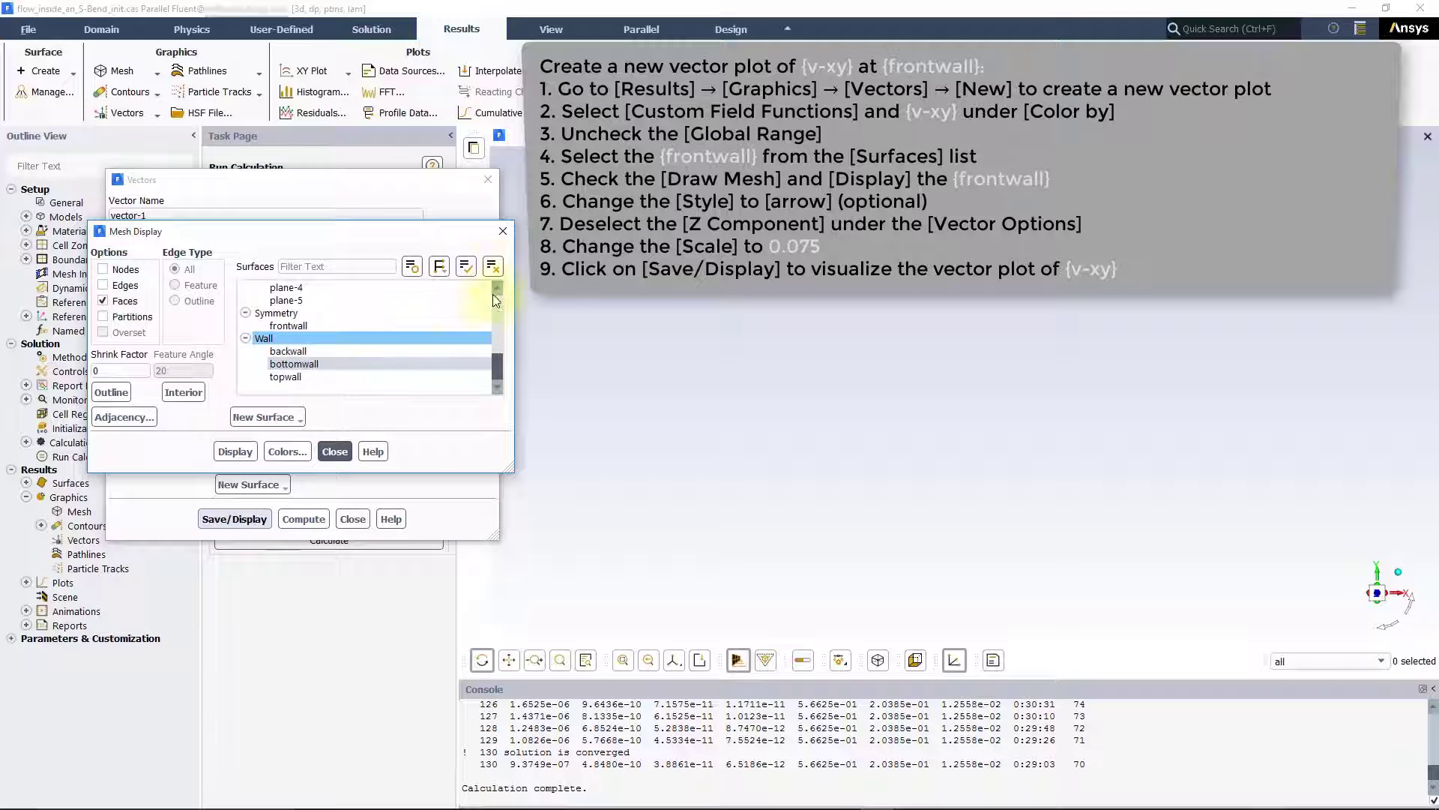
pyautogui.click(492, 272)
pyautogui.click(373, 325)
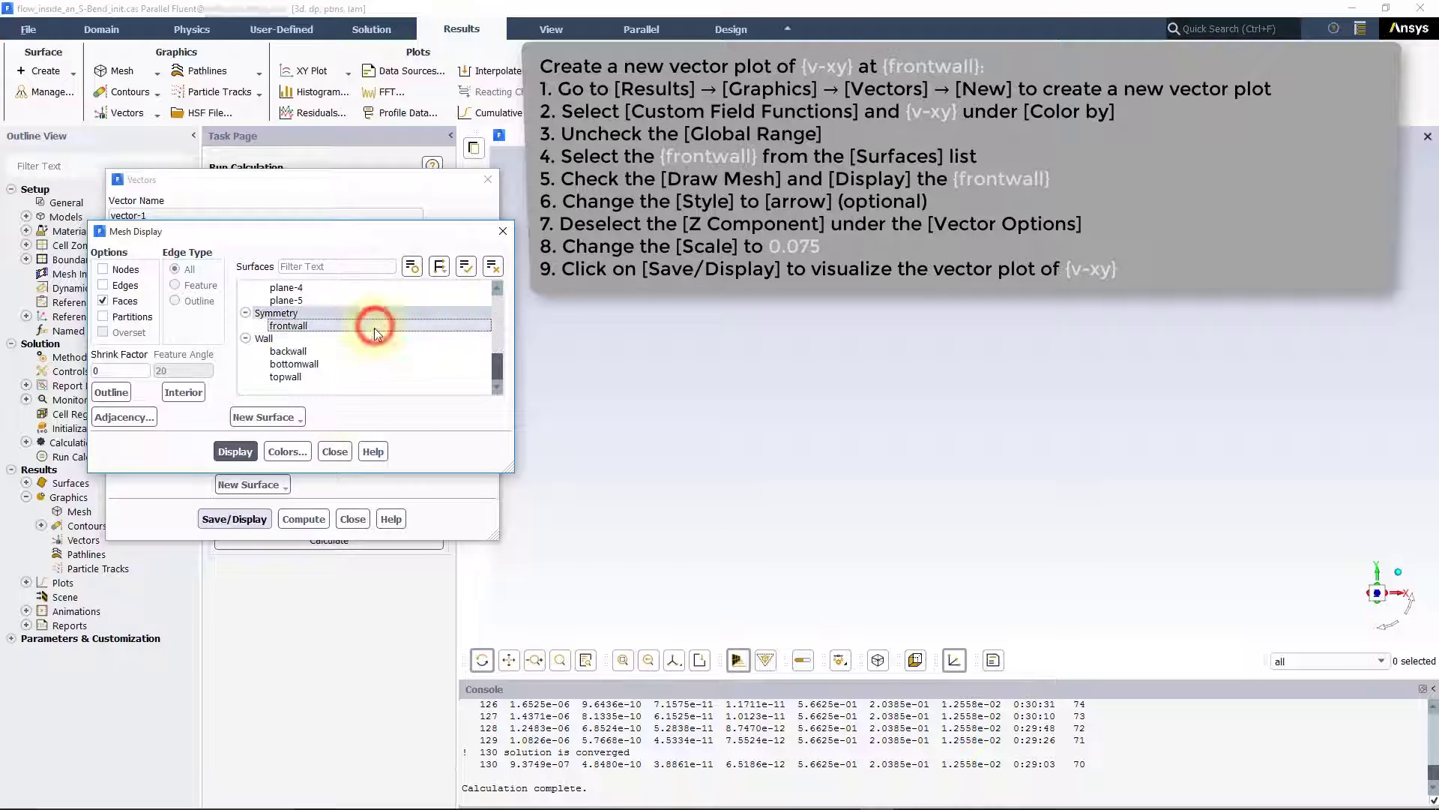
pyautogui.click(242, 452)
pyautogui.moveTo(710, 485); pyautogui.dragTo(873, 535)
pyautogui.scroll(2, 781, 414)
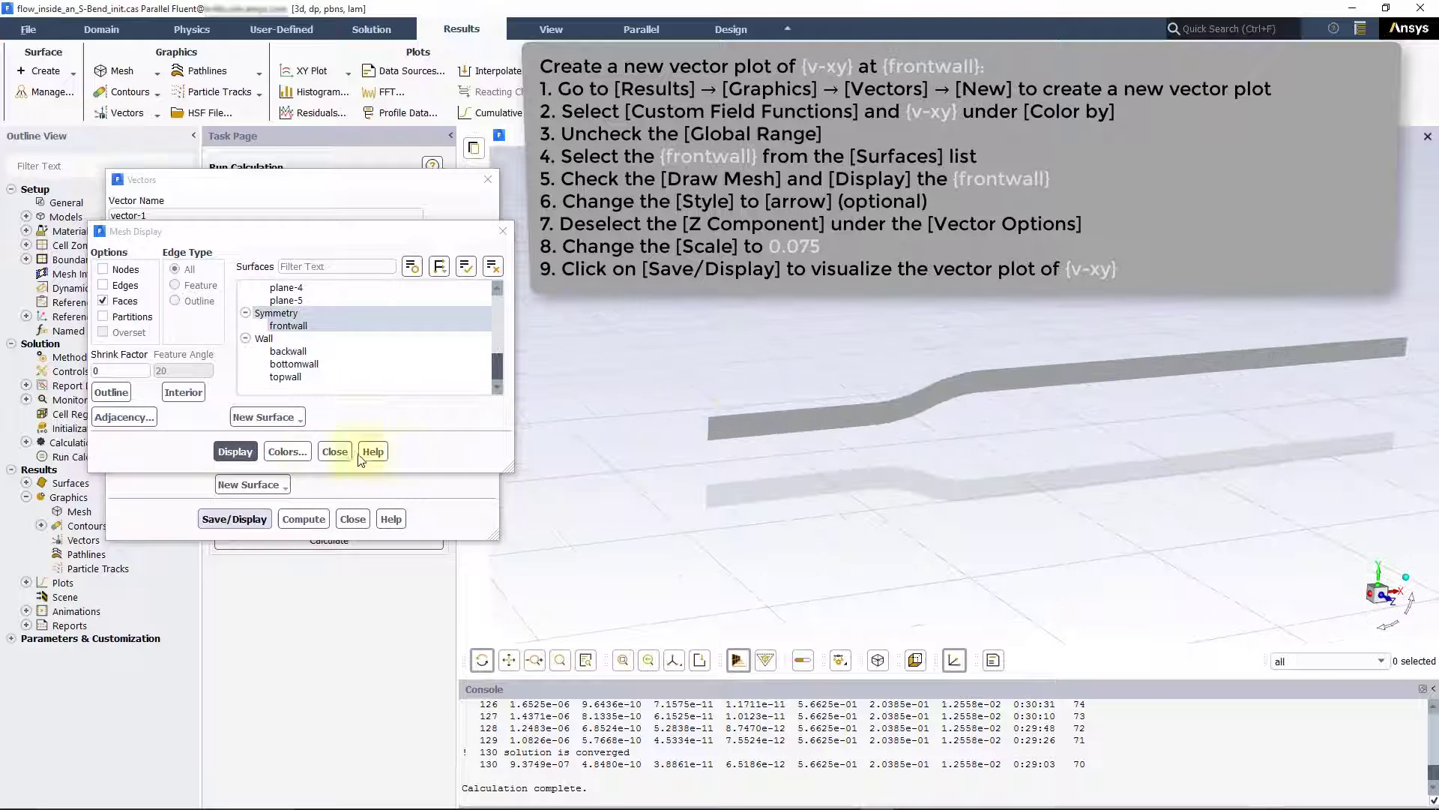
pyautogui.click(287, 452)
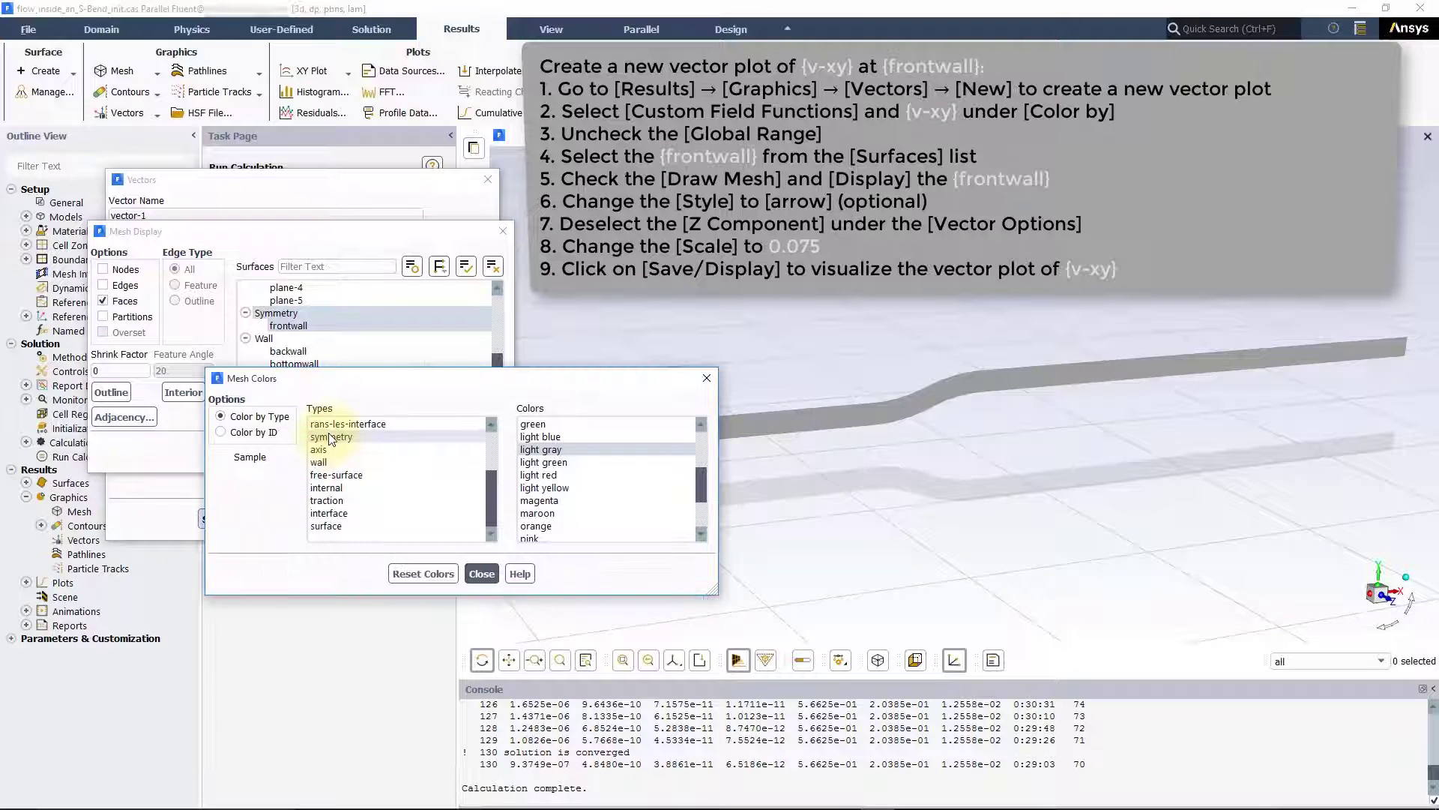
pyautogui.click(481, 574)
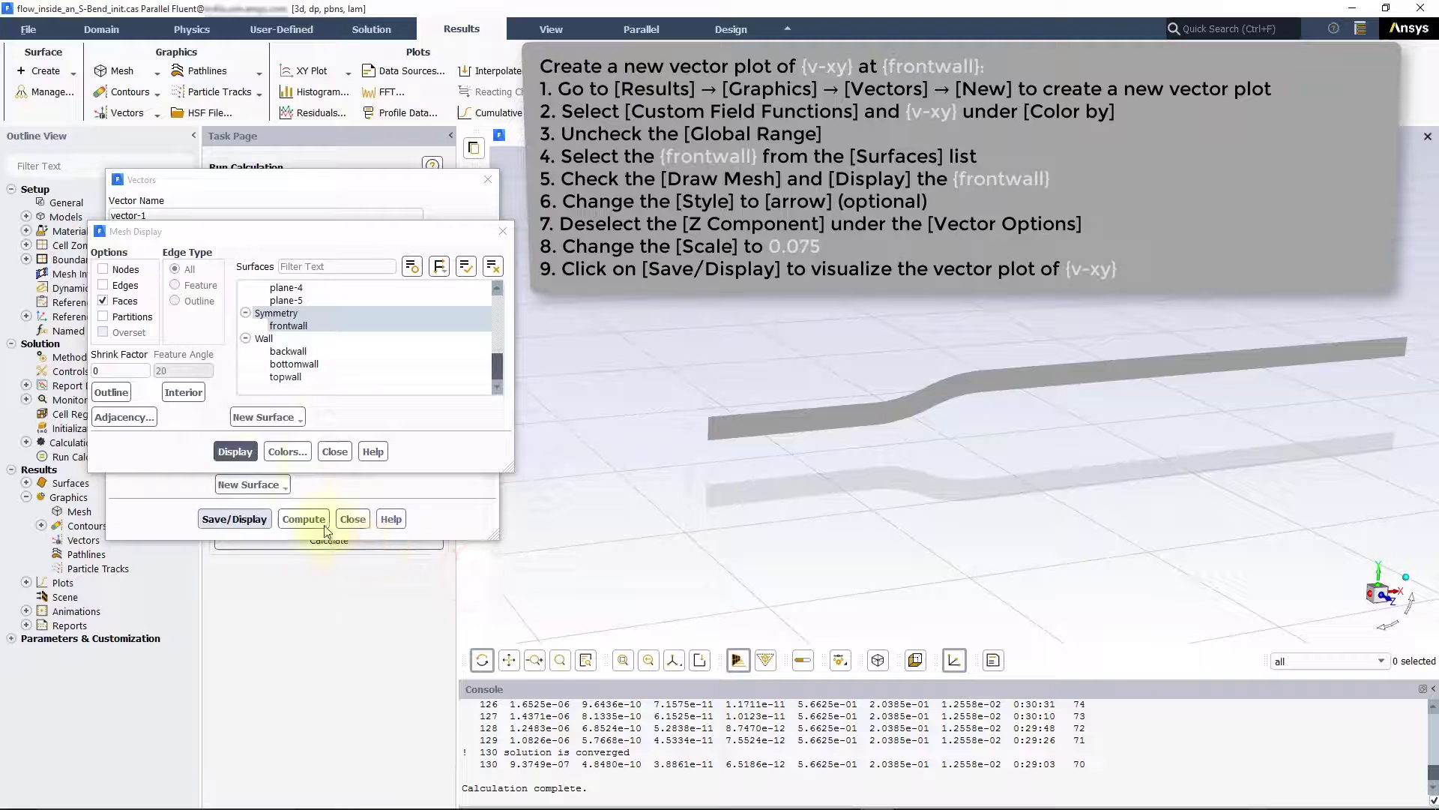
pyautogui.click(335, 452)
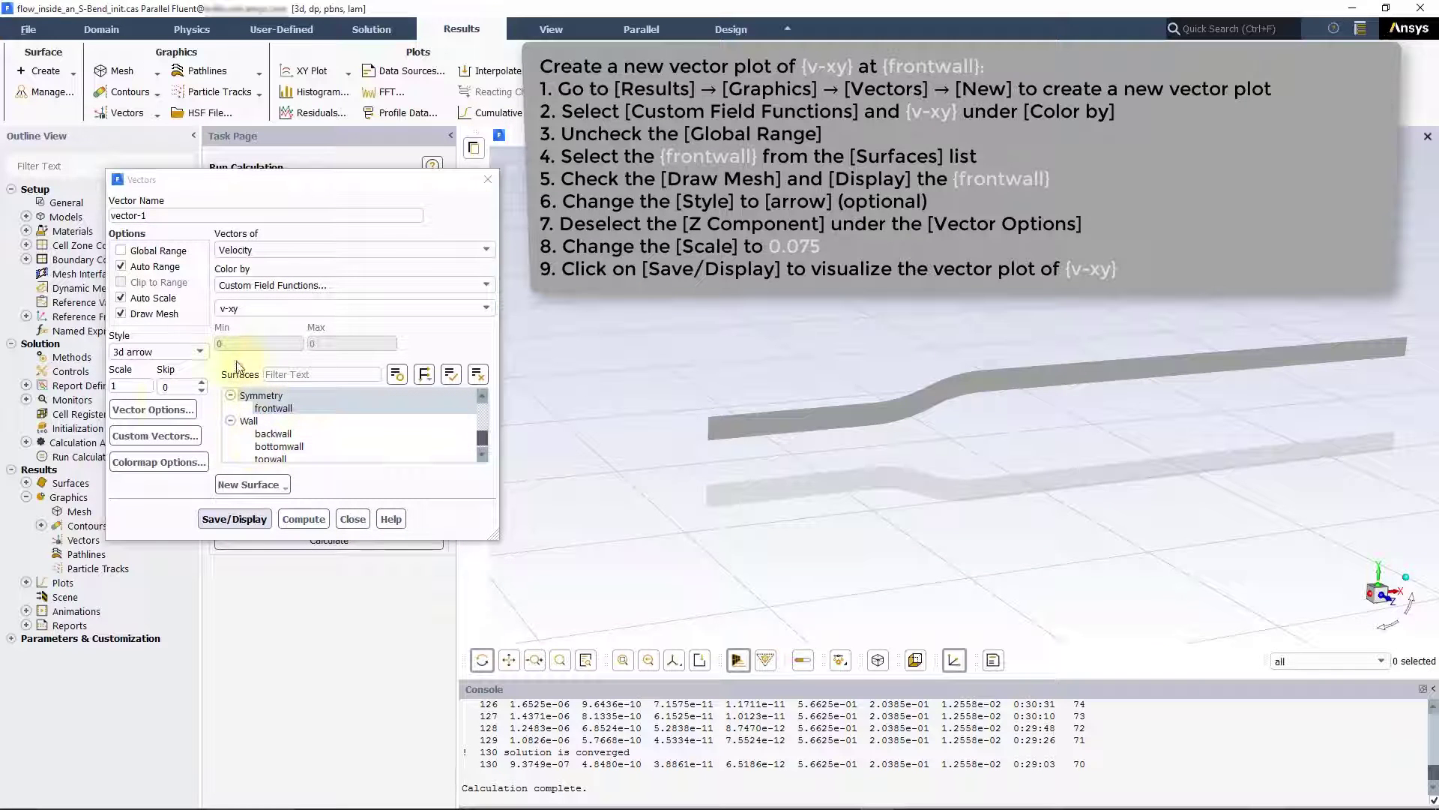
# Set the vector style to arrow and exclude the Z component in the vector options
pyautogui.click(123, 351)
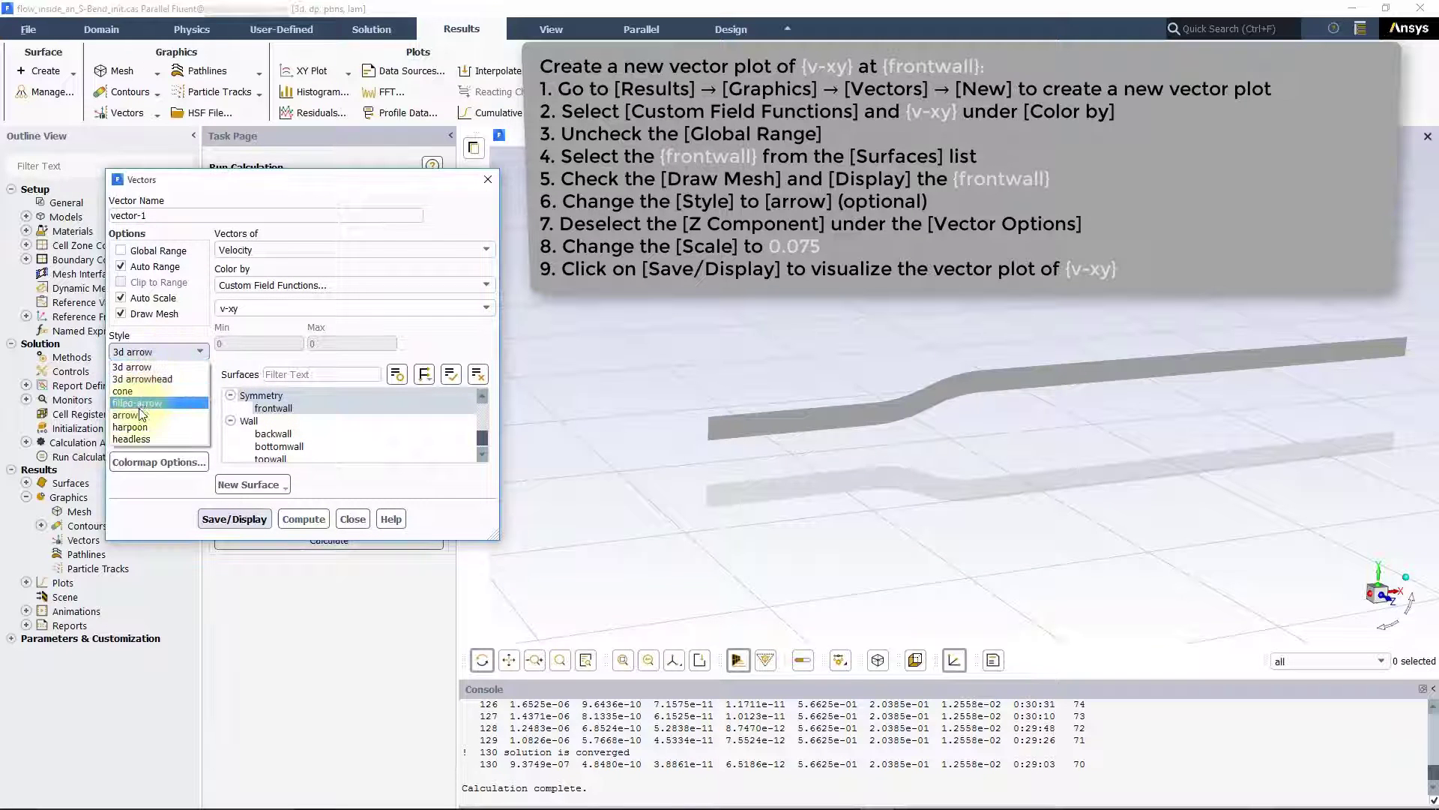
pyautogui.click(139, 413)
pyautogui.click(161, 409)
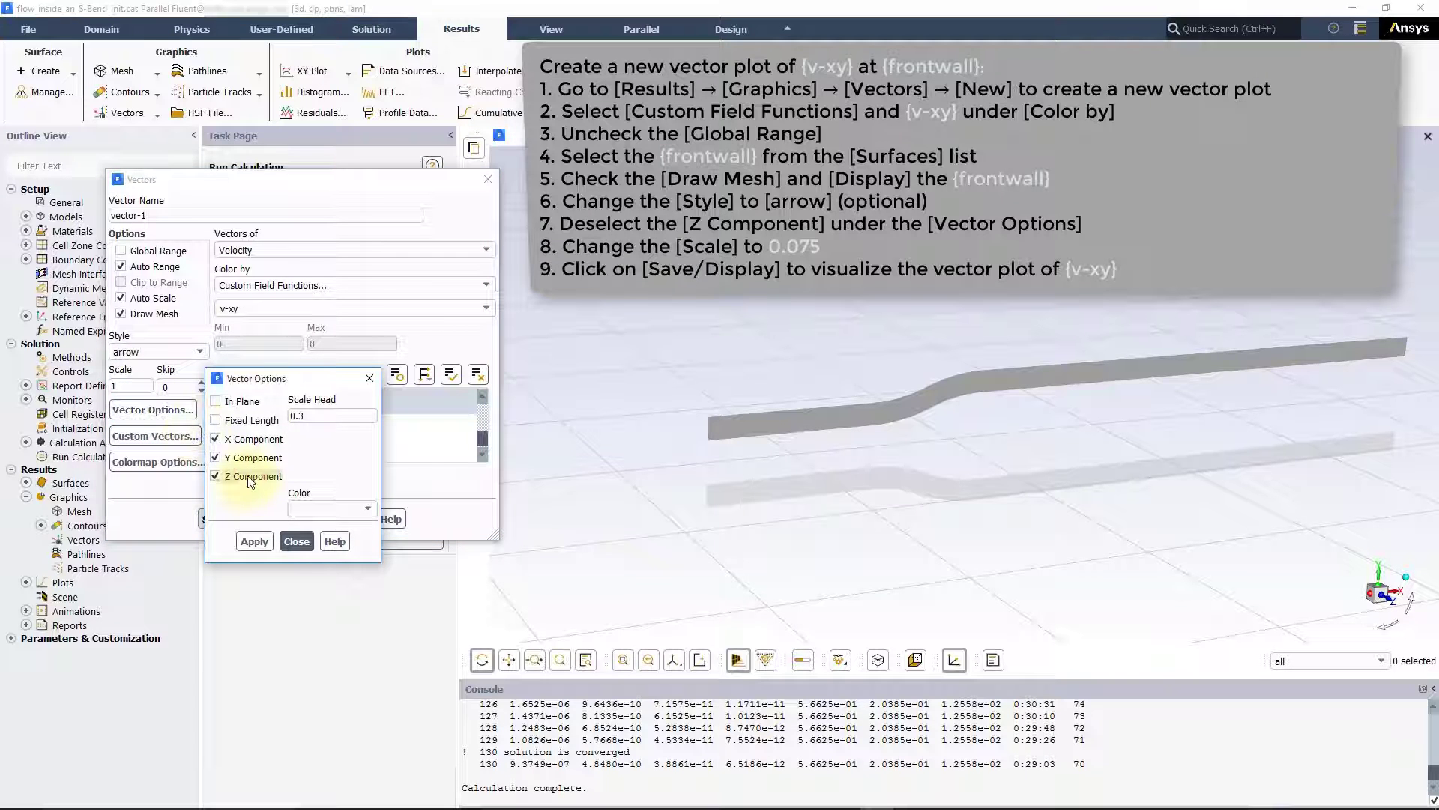
pyautogui.click(250, 481)
pyautogui.click(254, 541)
pyautogui.click(296, 542)
# Set the vector scale to 0.075, and save and display the v-xy vector plot
pyautogui.click(149, 385)
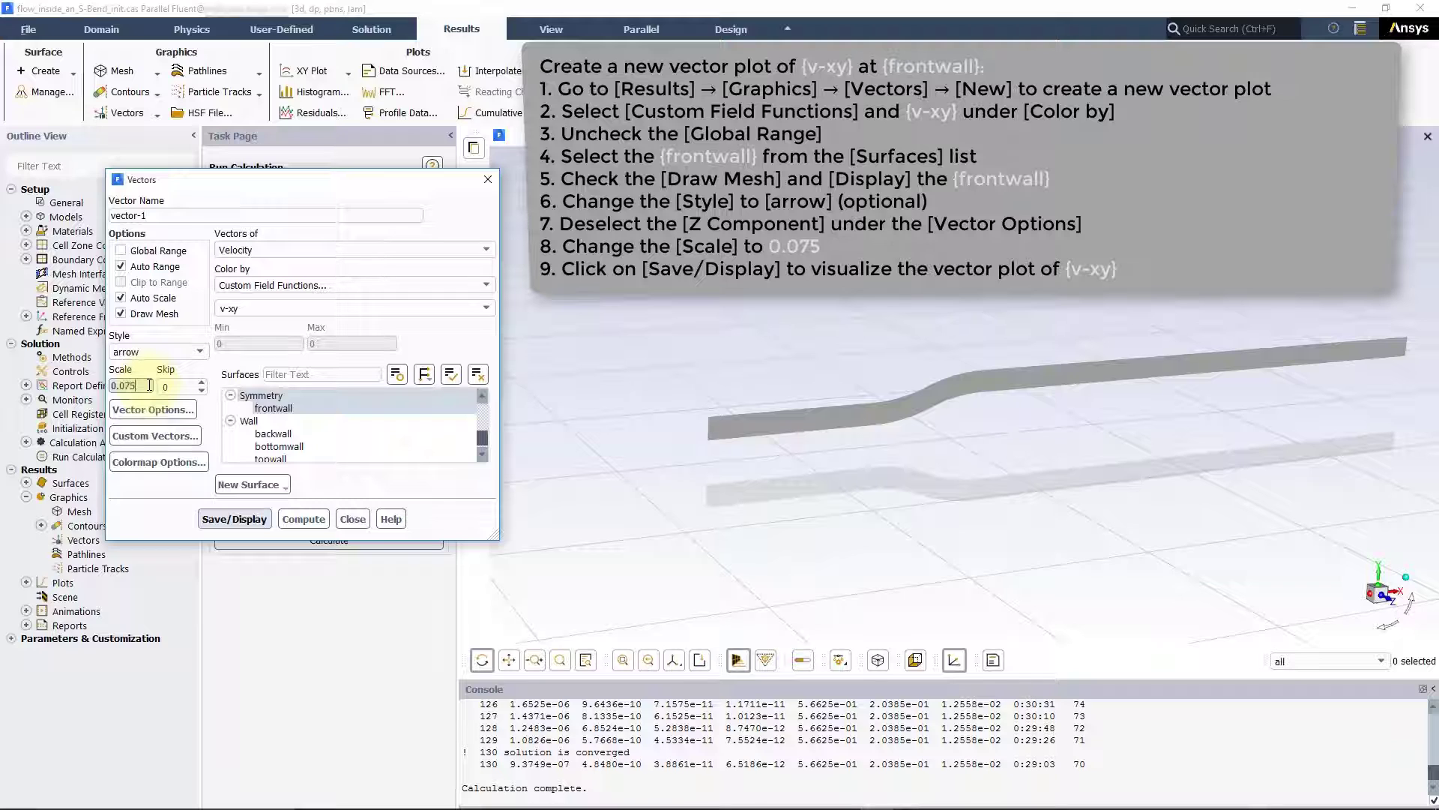
pyautogui.click(239, 520)
pyautogui.click(244, 522)
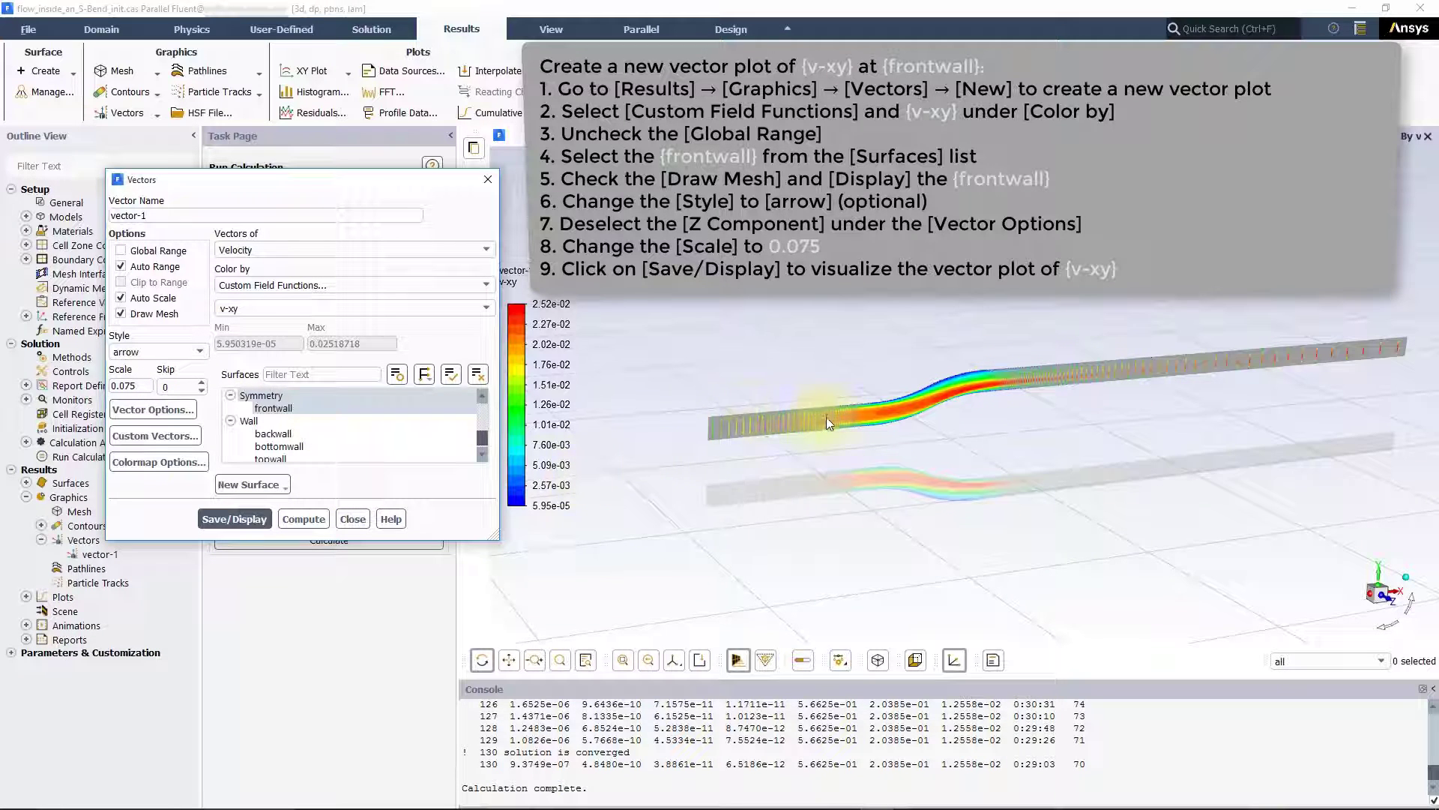
# Examine the v-xy velocity vectors through the bend and close to the lower wall of the duct
pyautogui.scroll(3, 1031, 434)
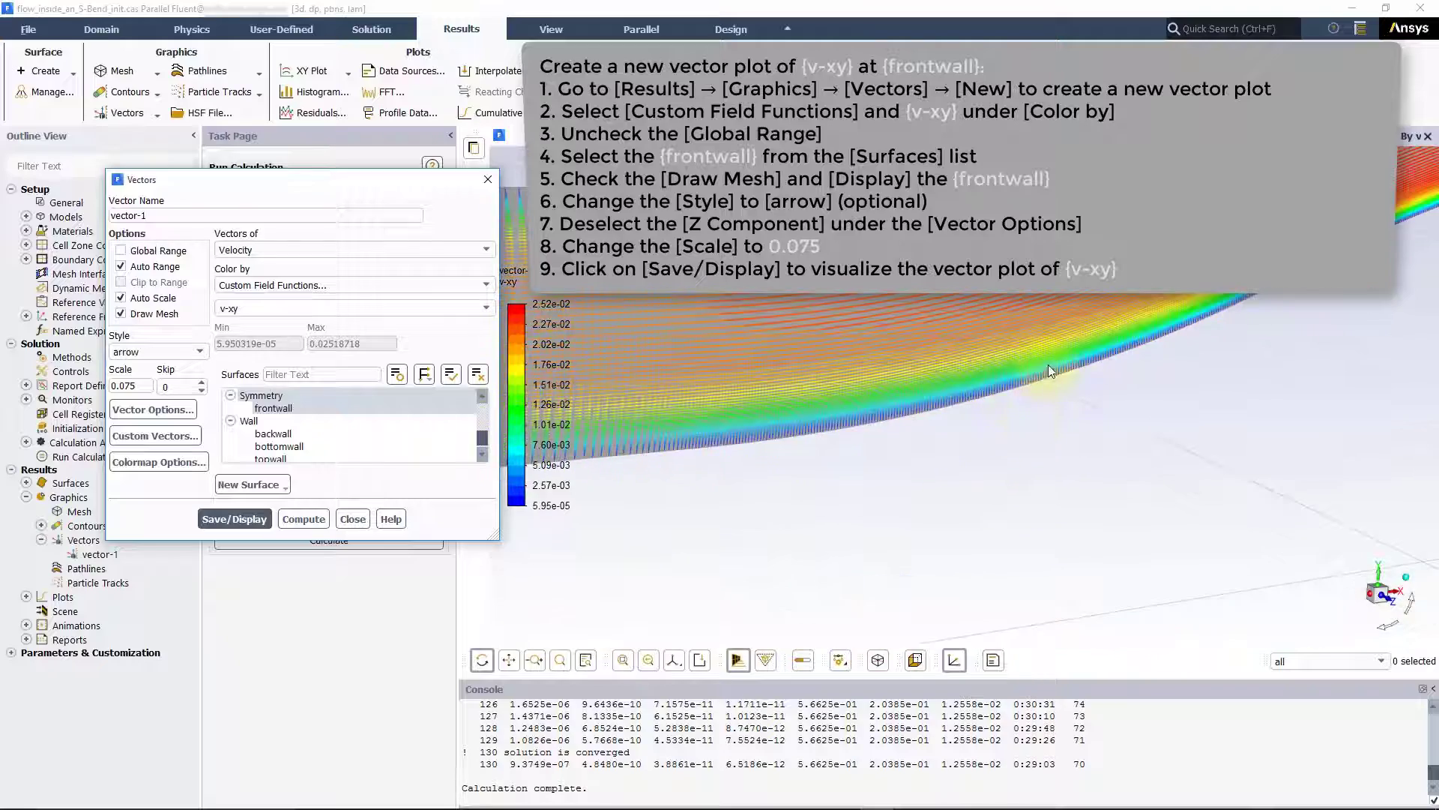
pyautogui.scroll(5, 1048, 365)
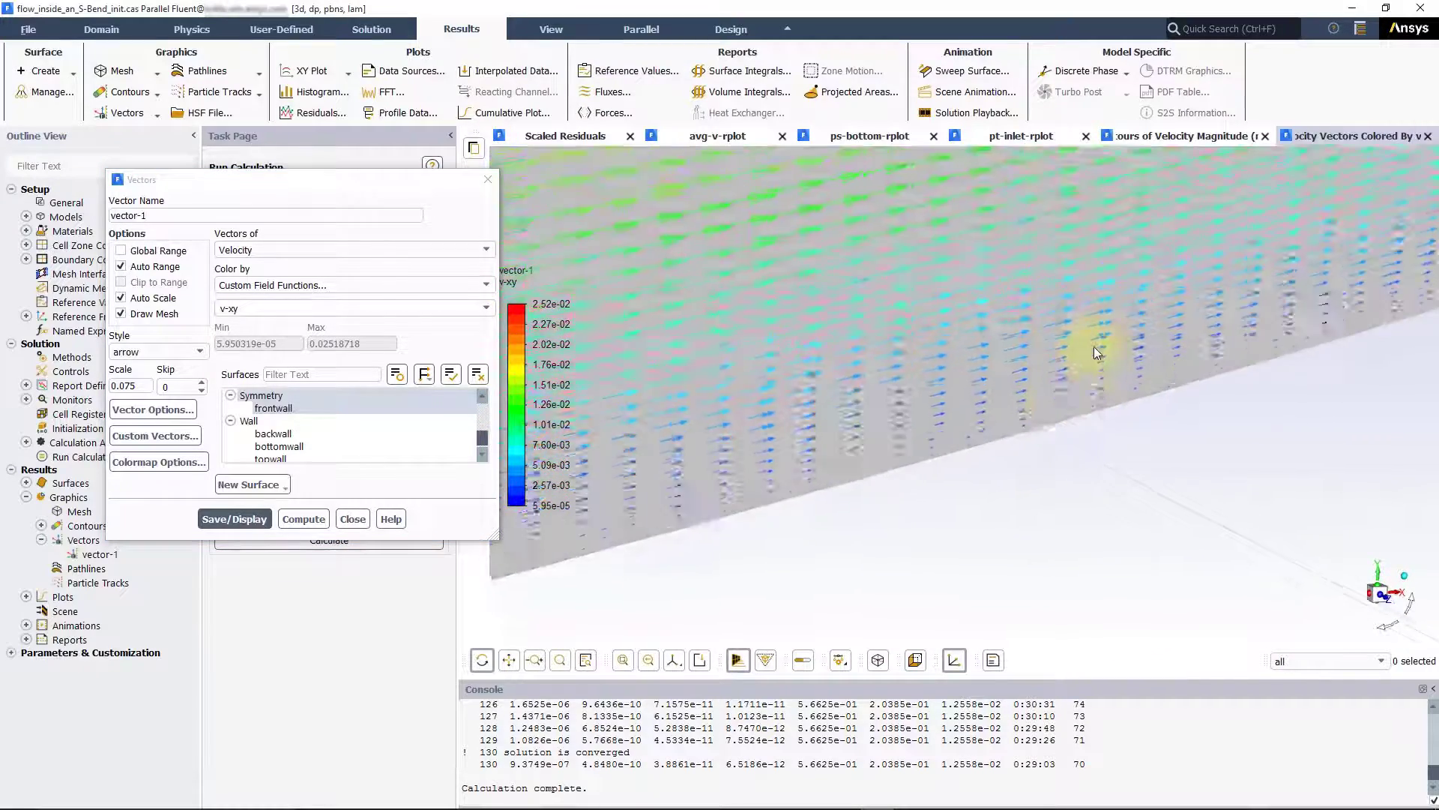
pyautogui.click(586, 660)
pyautogui.scroll(5, 847, 412)
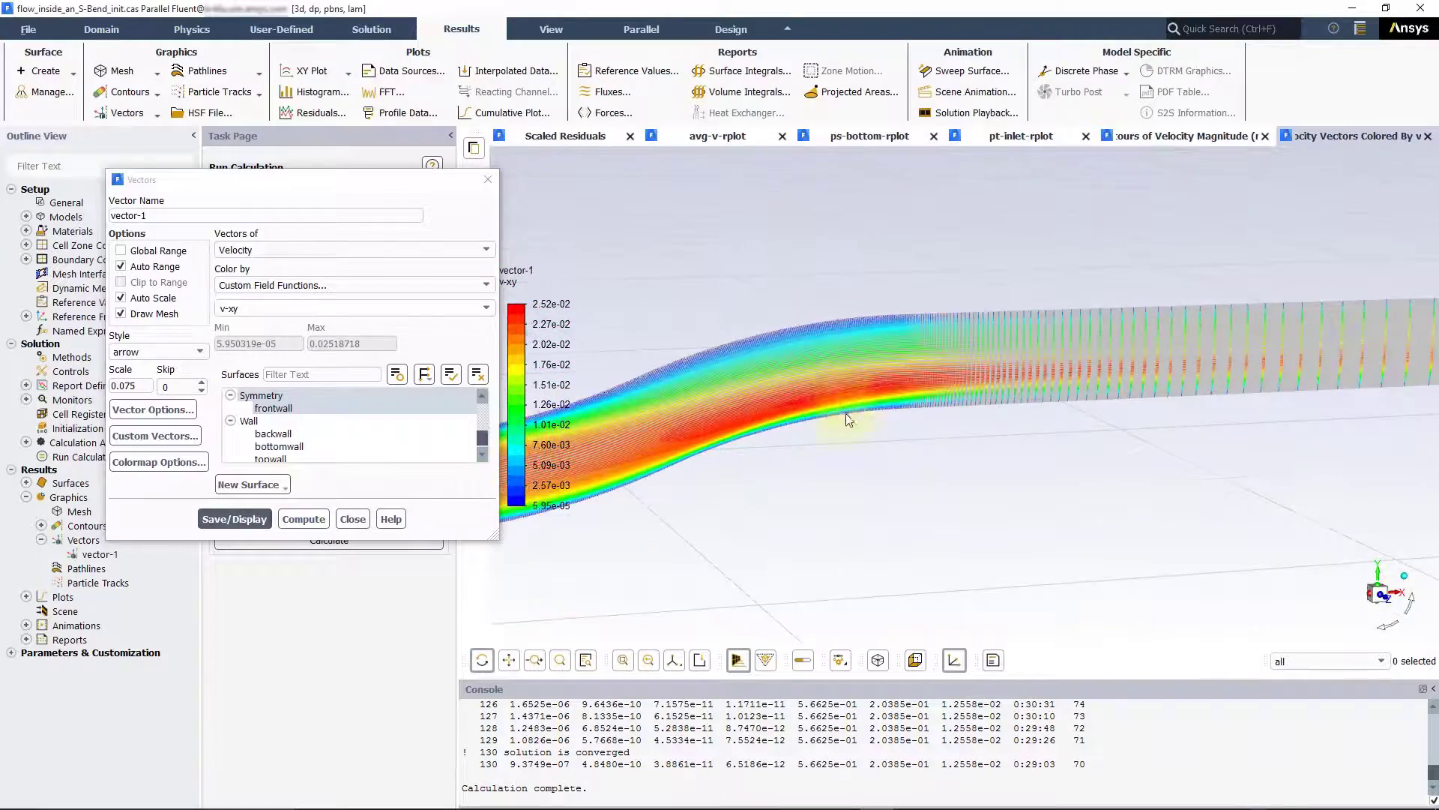
pyautogui.scroll(8, 848, 418)
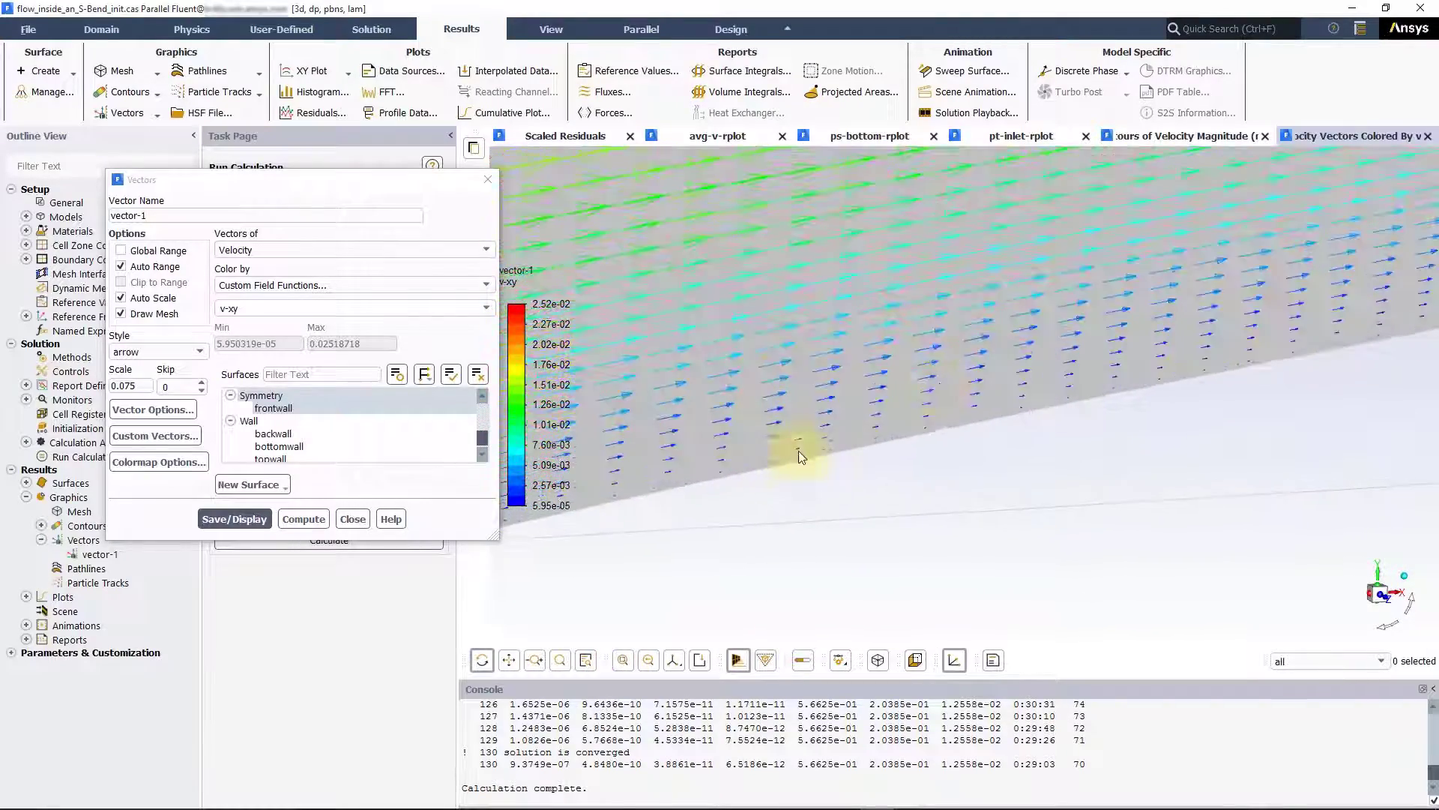
# Close the v-xy vector settings and fit the whole duct in the view
pyautogui.scroll(-6, 841, 380)
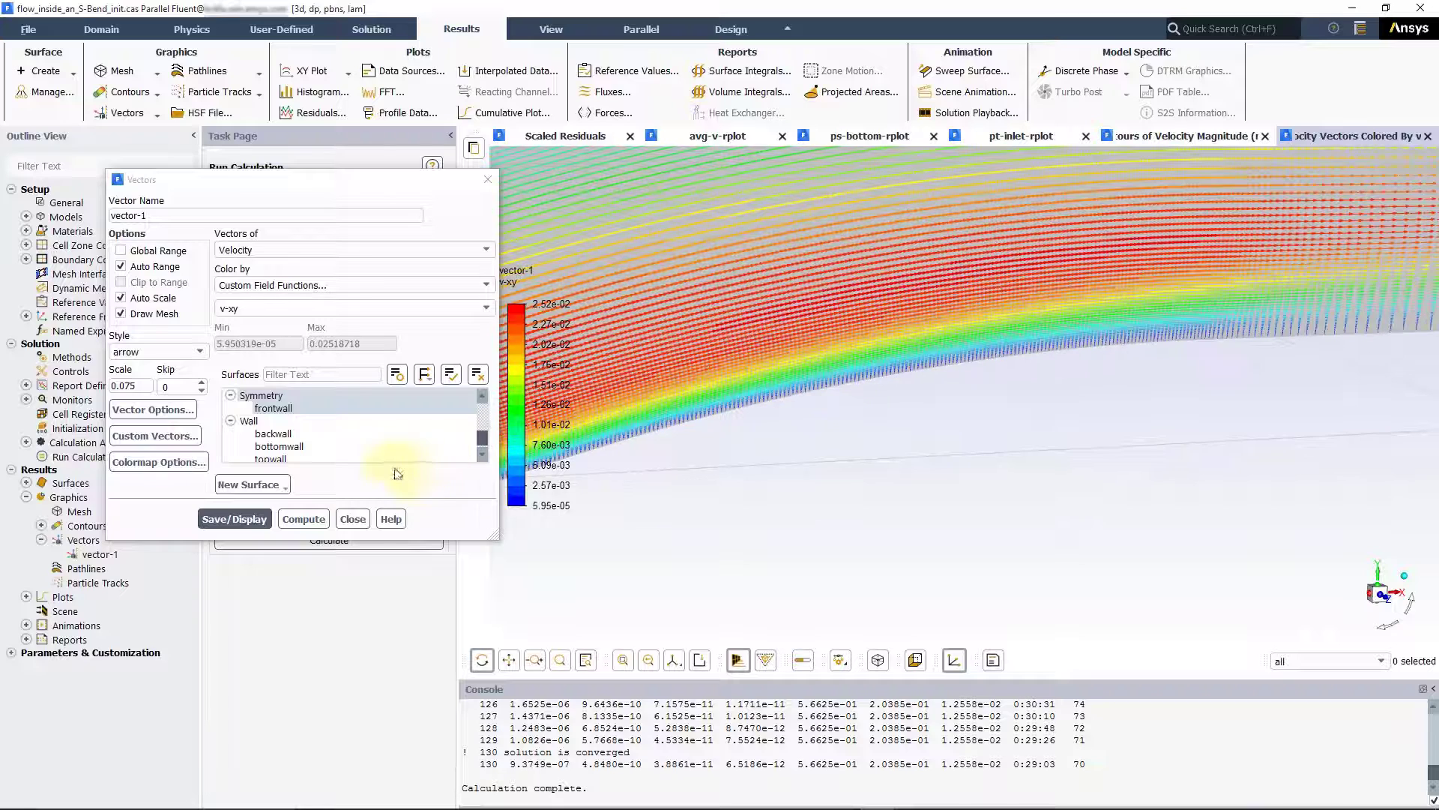
pyautogui.click(352, 518)
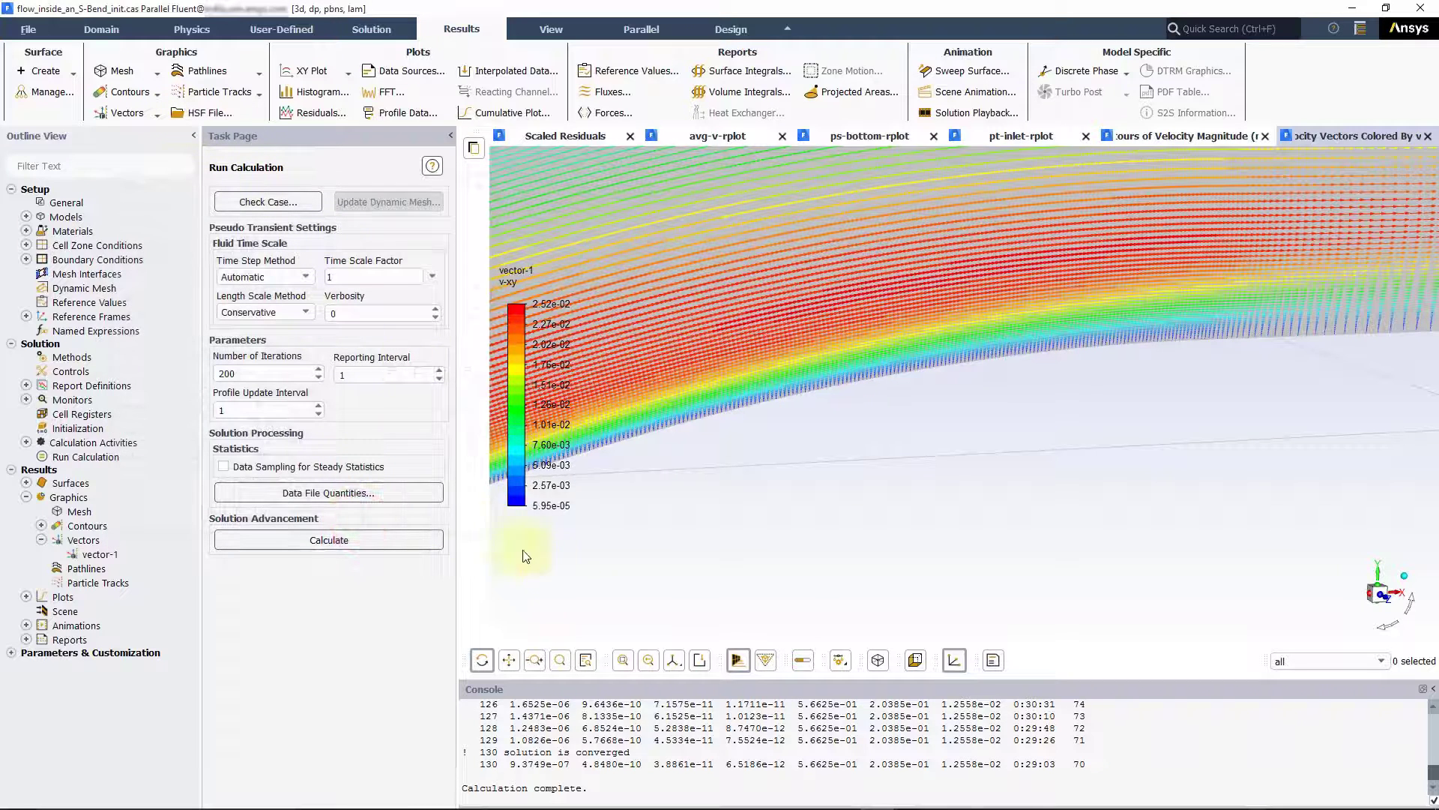
pyautogui.click(623, 660)
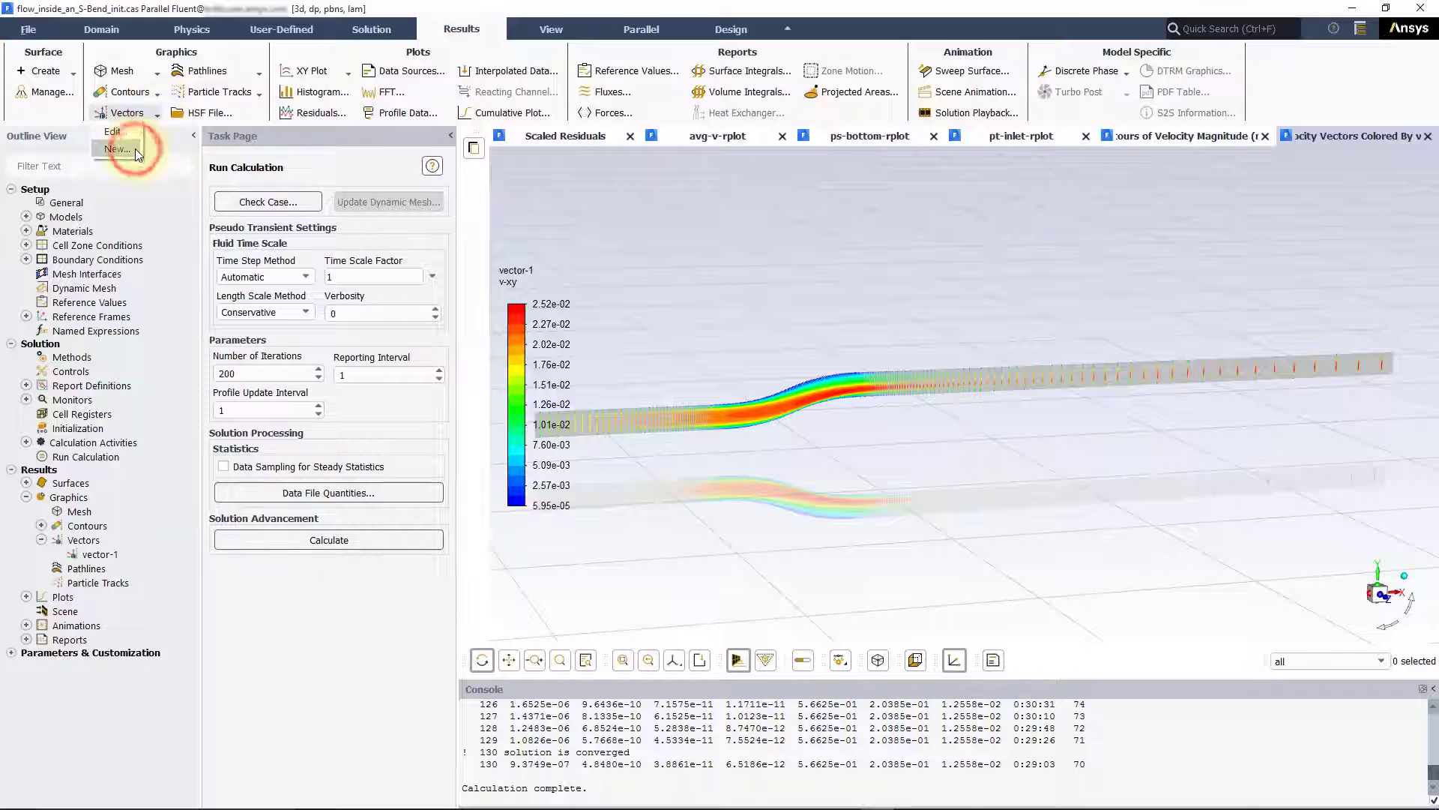
# Create a new vector plot without Global Range, colored by the custom field function v-yz, on all plane surfaces
pyautogui.click(137, 148)
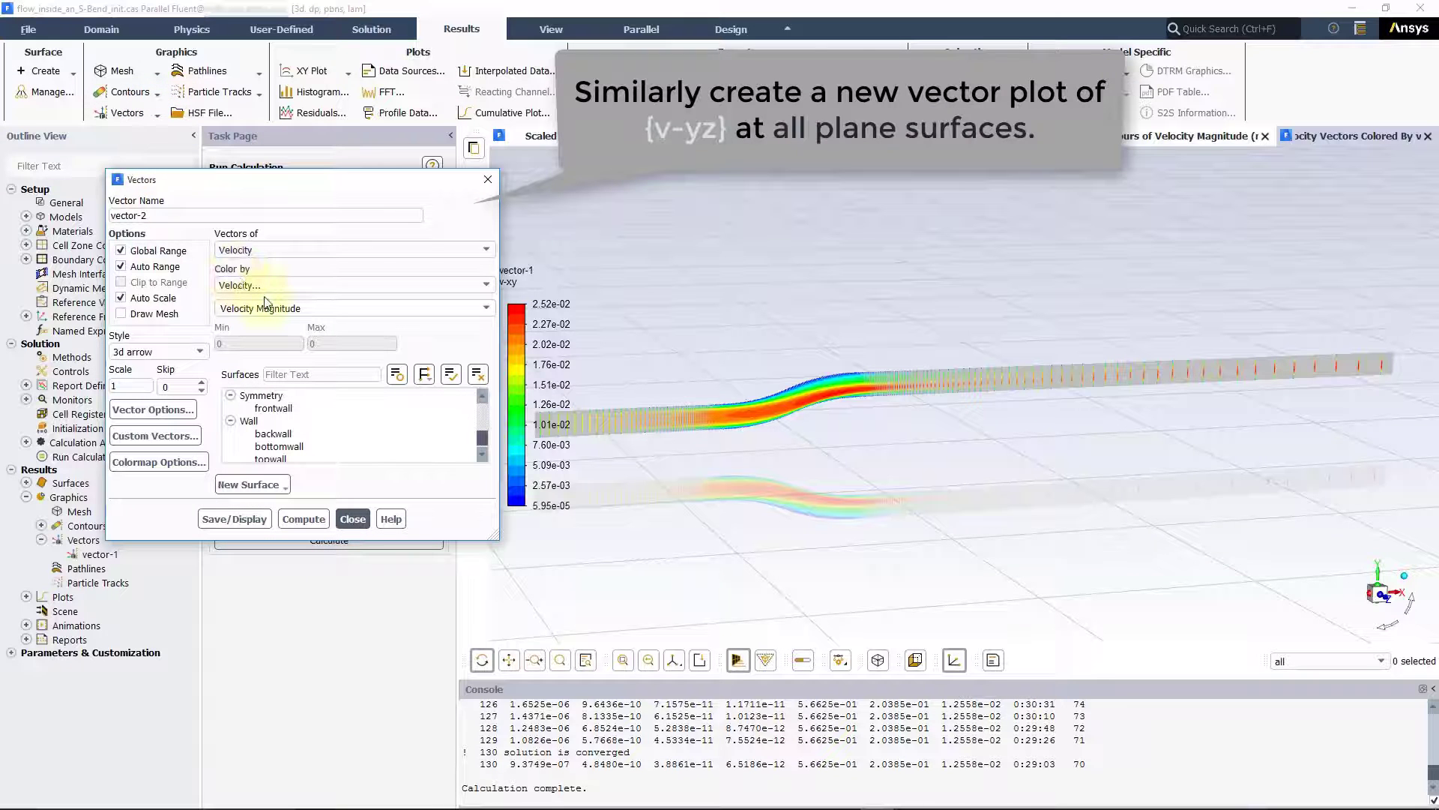
pyautogui.click(201, 254)
pyautogui.click(372, 286)
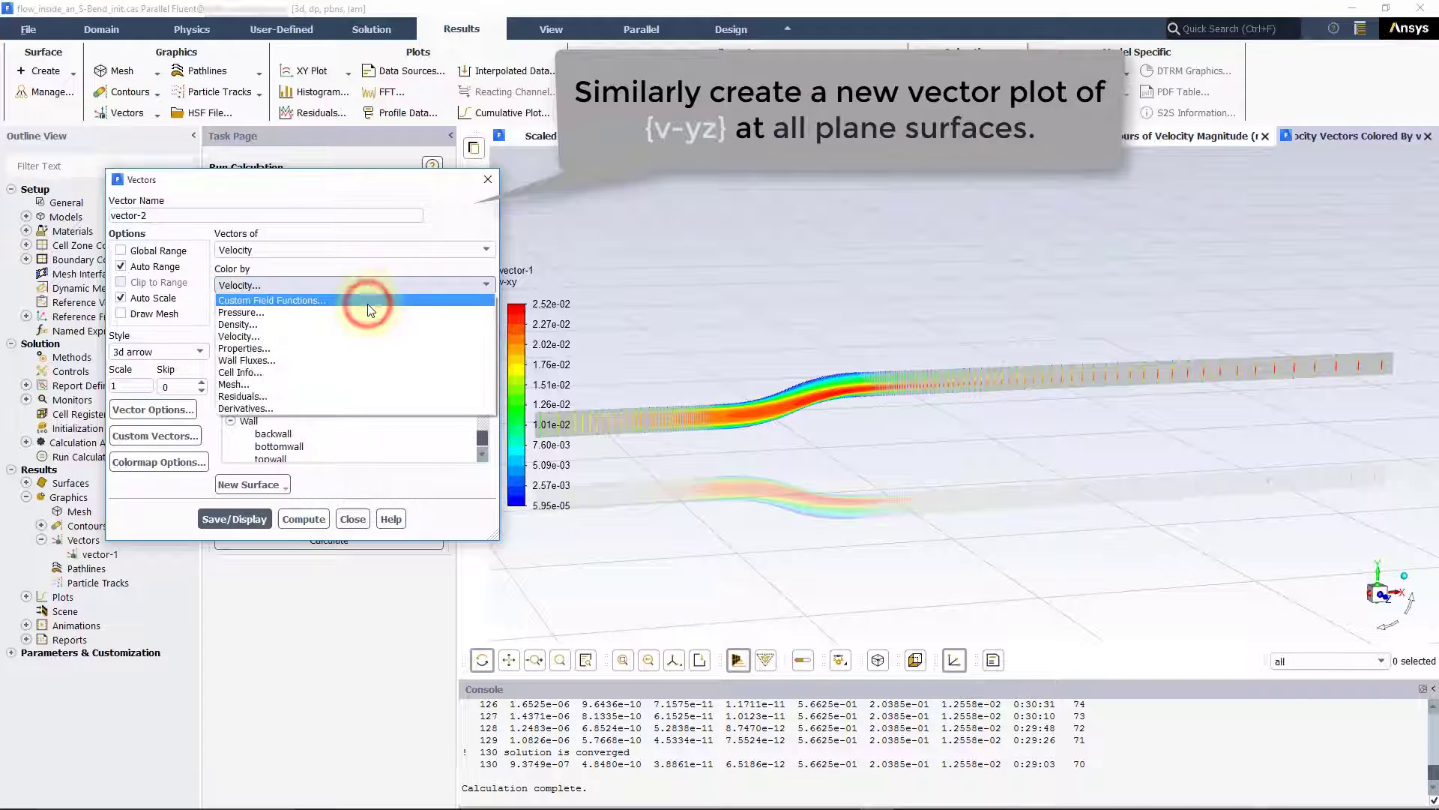
pyautogui.click(369, 300)
pyautogui.click(486, 307)
pyautogui.click(435, 331)
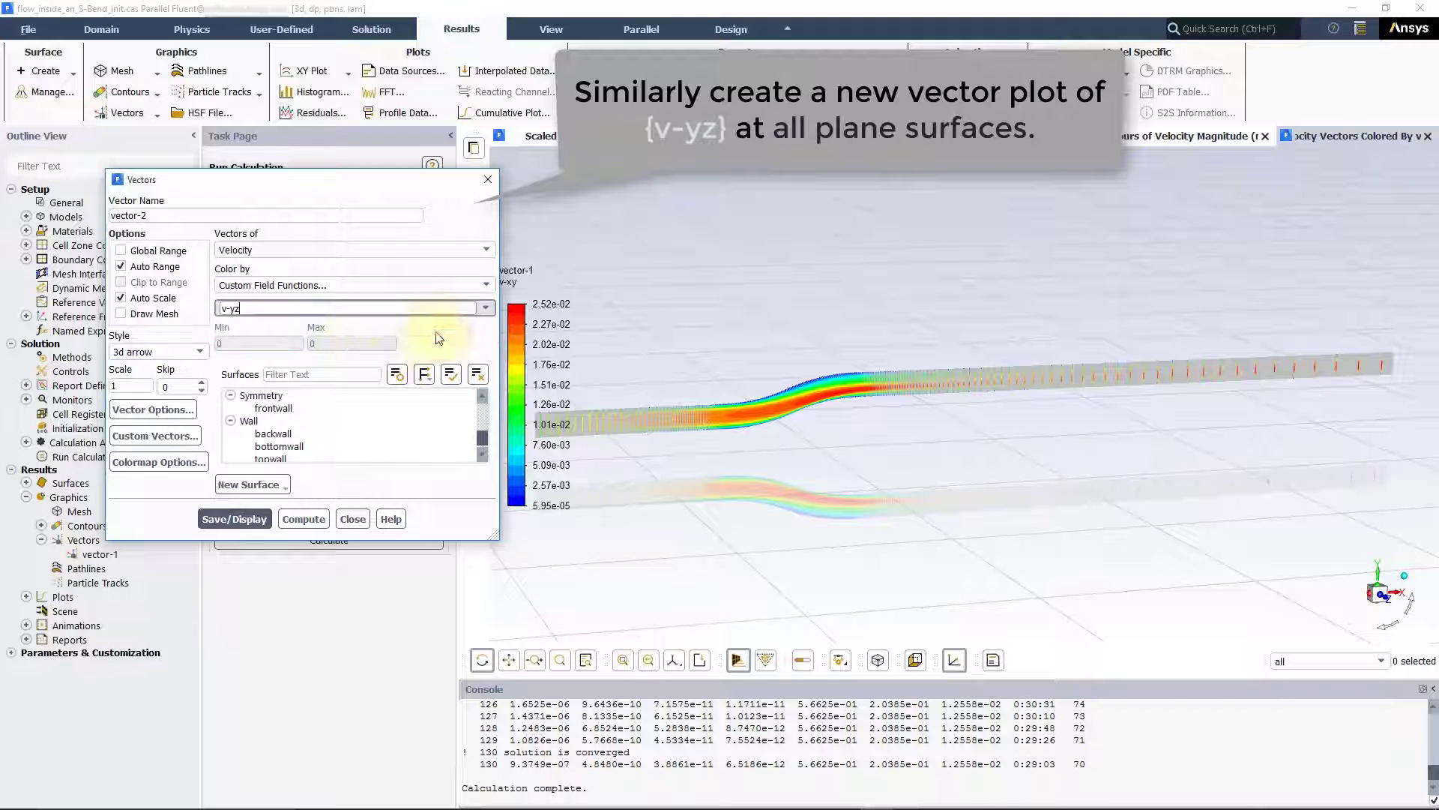
pyautogui.scroll(4, 248, 408)
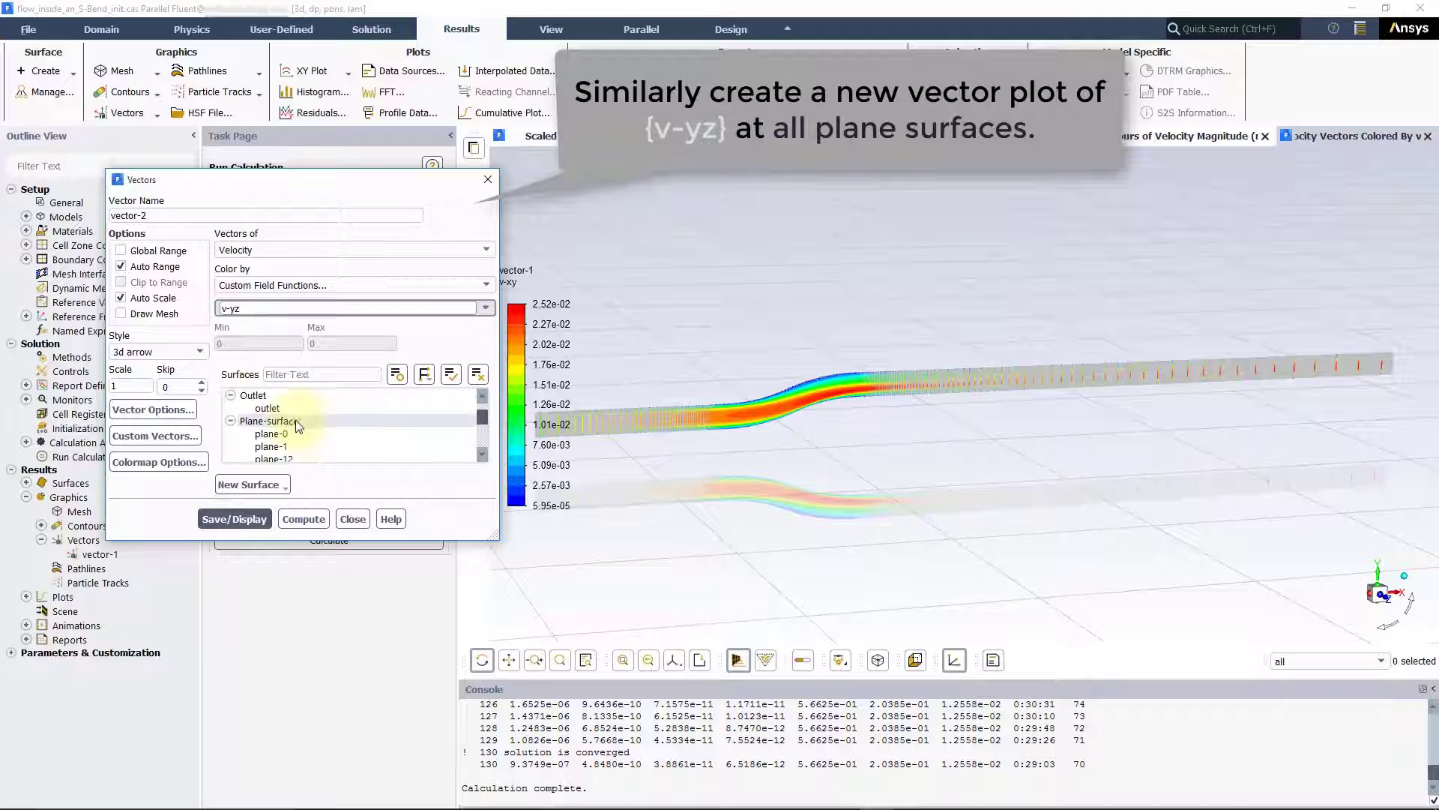
pyautogui.click(296, 419)
# Enable Draw Mesh for the v-yz plot, display only the bottomwall and all plane surfaces, and close the mesh display settings
pyautogui.click(178, 315)
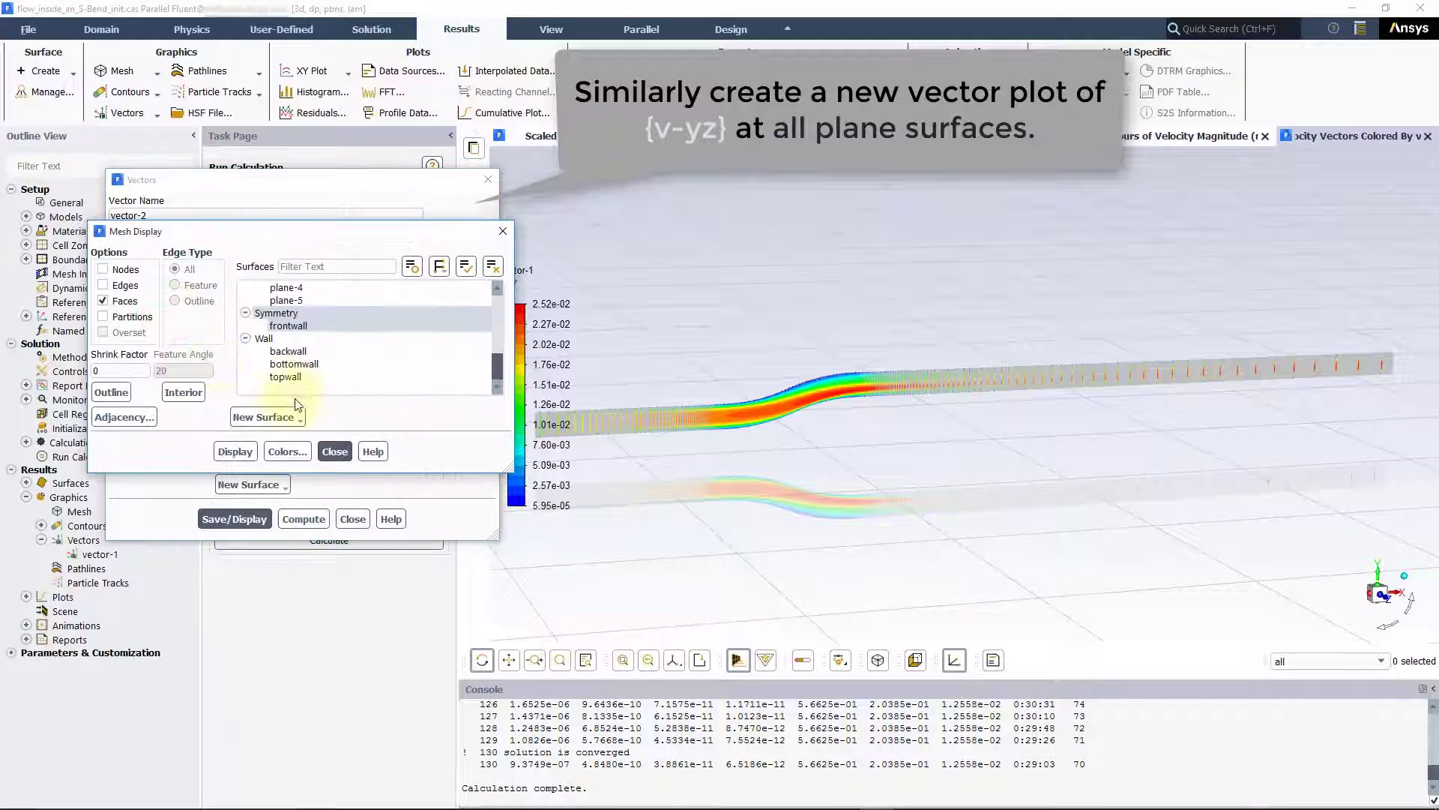
pyautogui.click(318, 365)
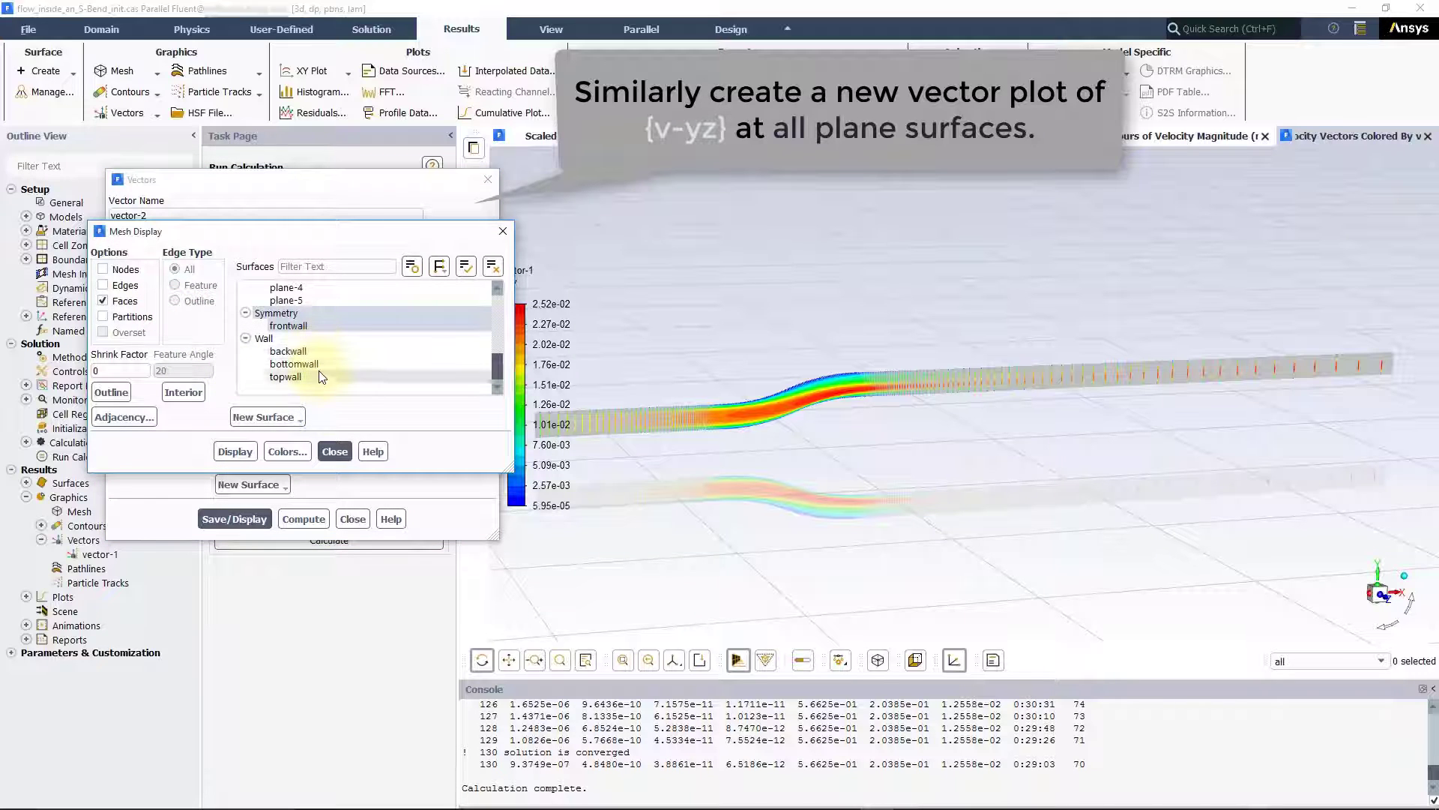
pyautogui.scroll(4, 316, 327)
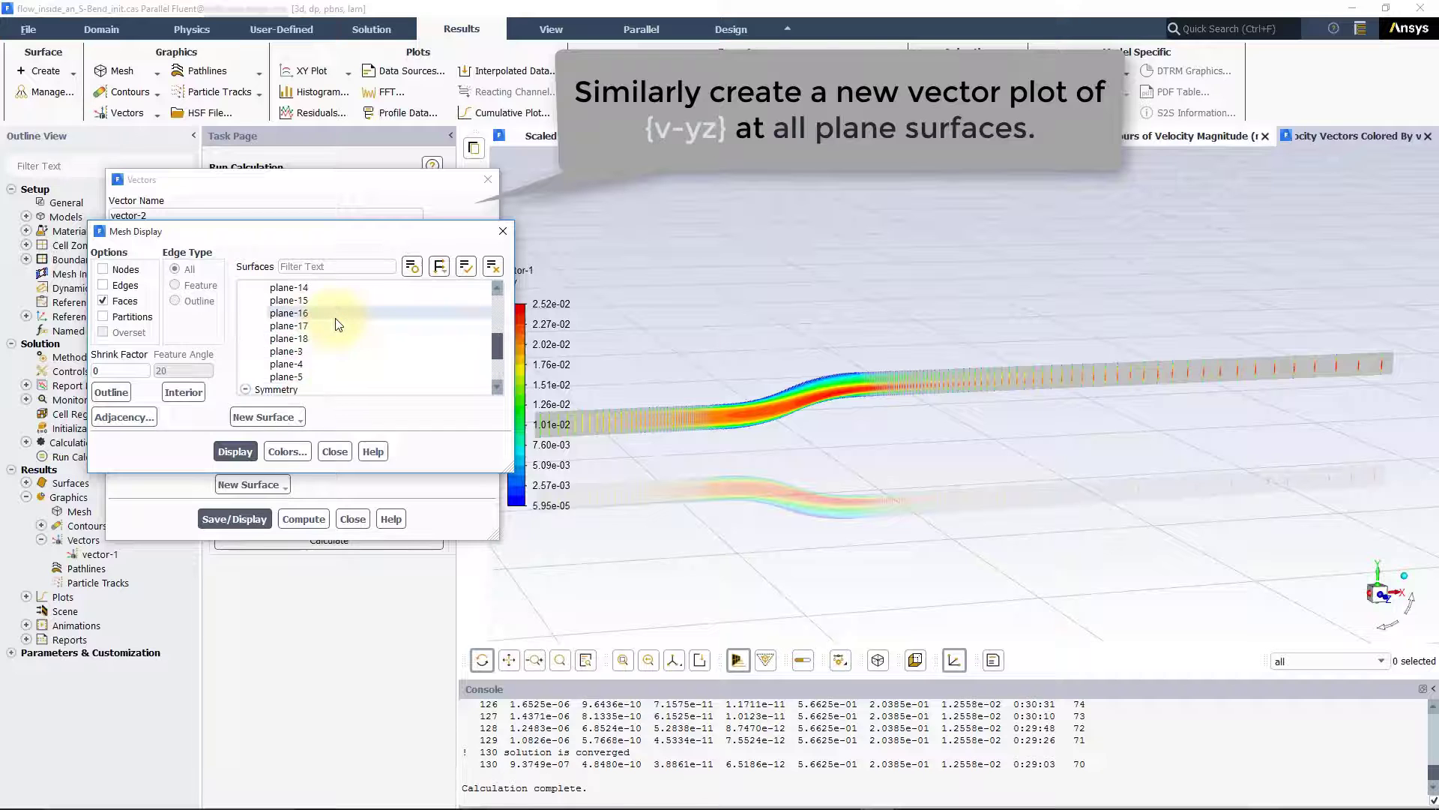
pyautogui.click(309, 338)
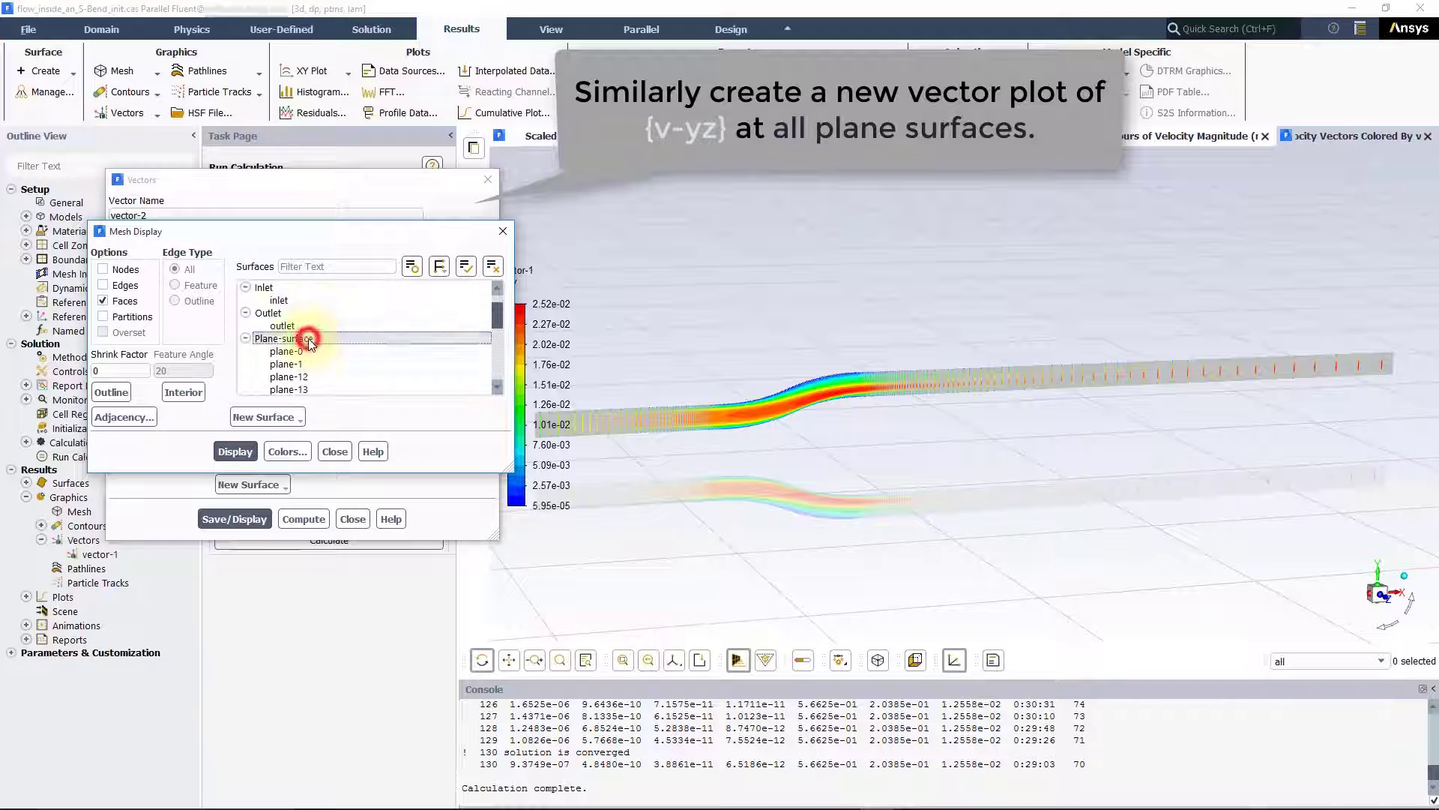
pyautogui.click(234, 451)
pyautogui.moveTo(774, 434); pyautogui.dragTo(950, 487)
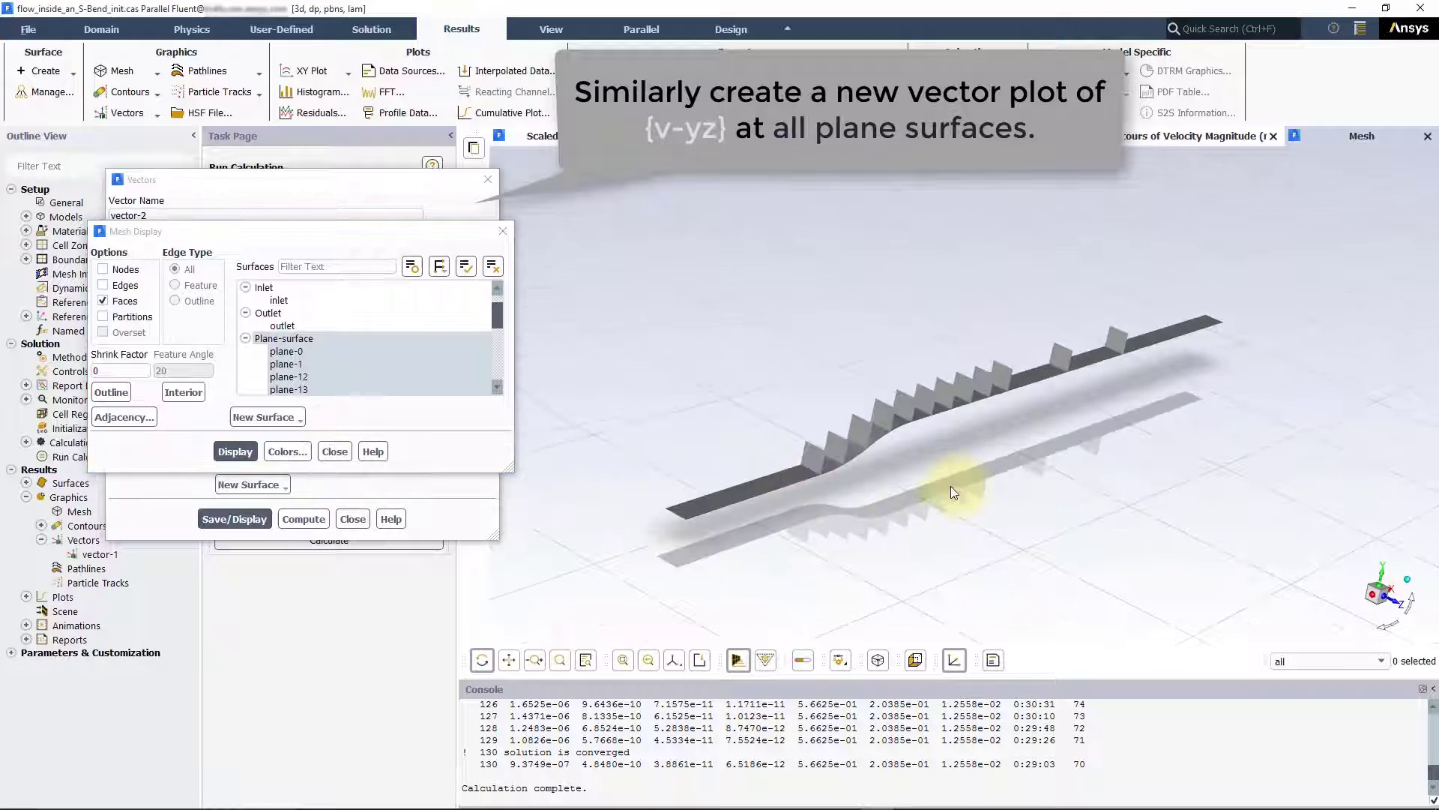
pyautogui.scroll(3, 840, 468)
pyautogui.click(335, 451)
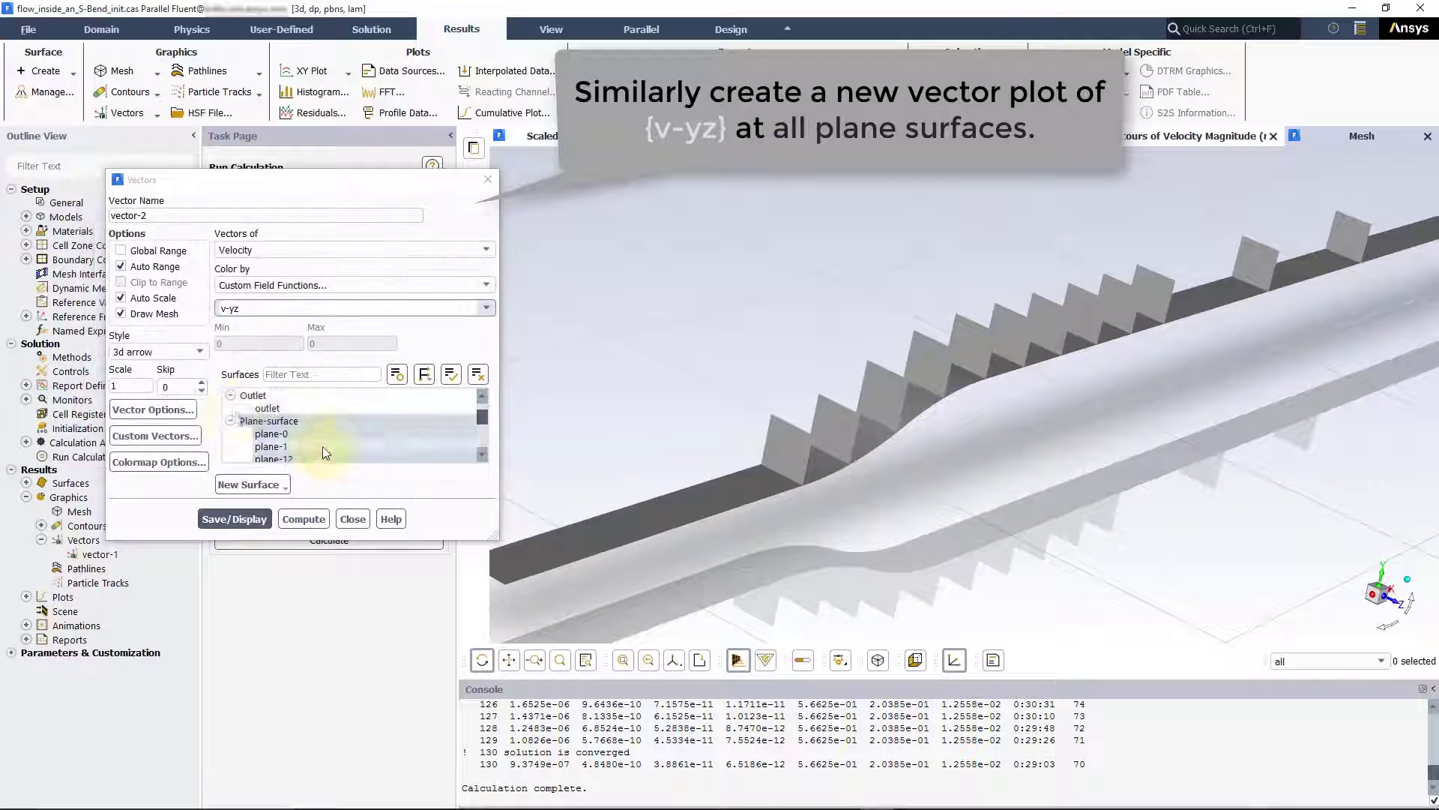
# Set the vector style to arrow without the X component and the scale to 0.75, and save and display the v-yz plot
pyautogui.click(171, 351)
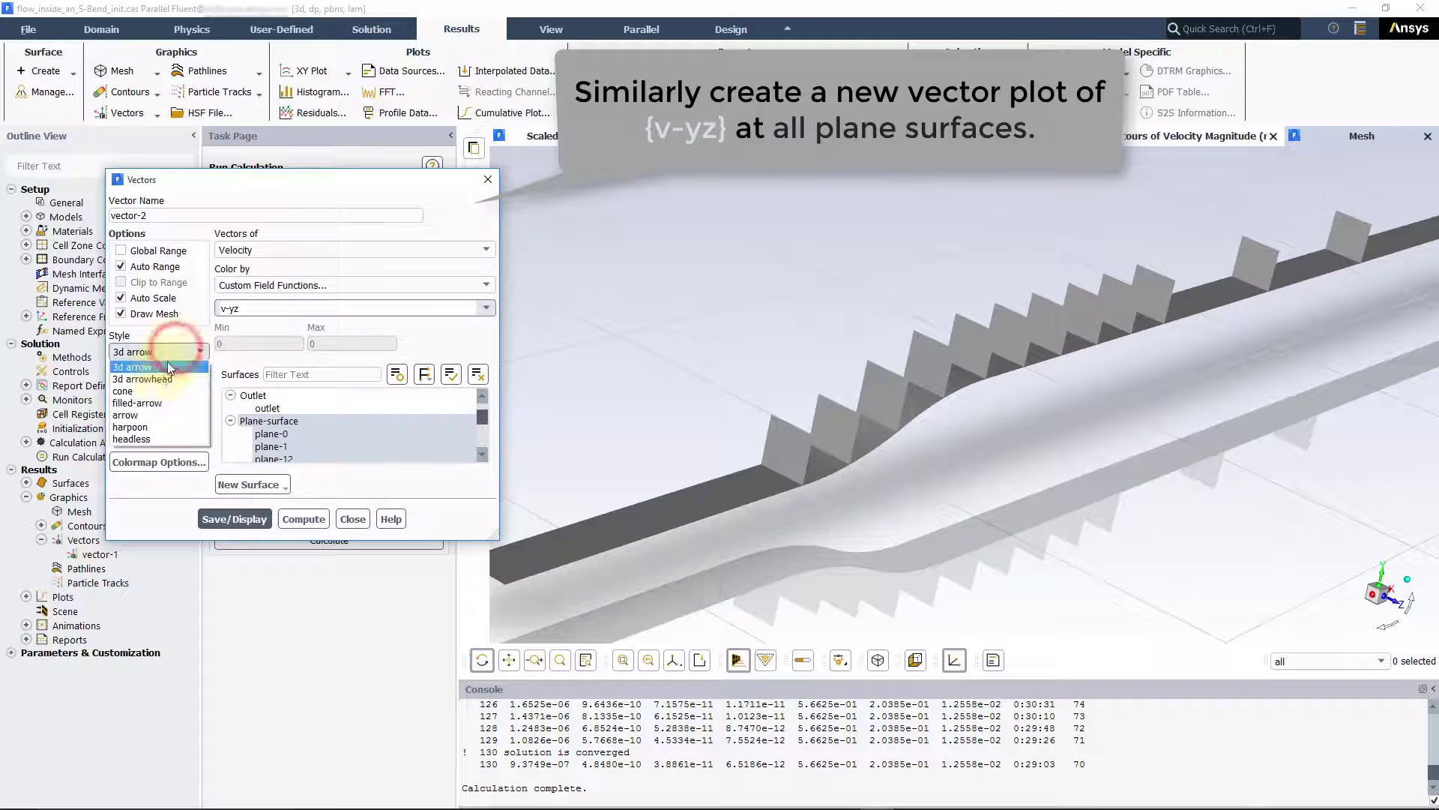
pyautogui.click(126, 414)
pyautogui.click(154, 410)
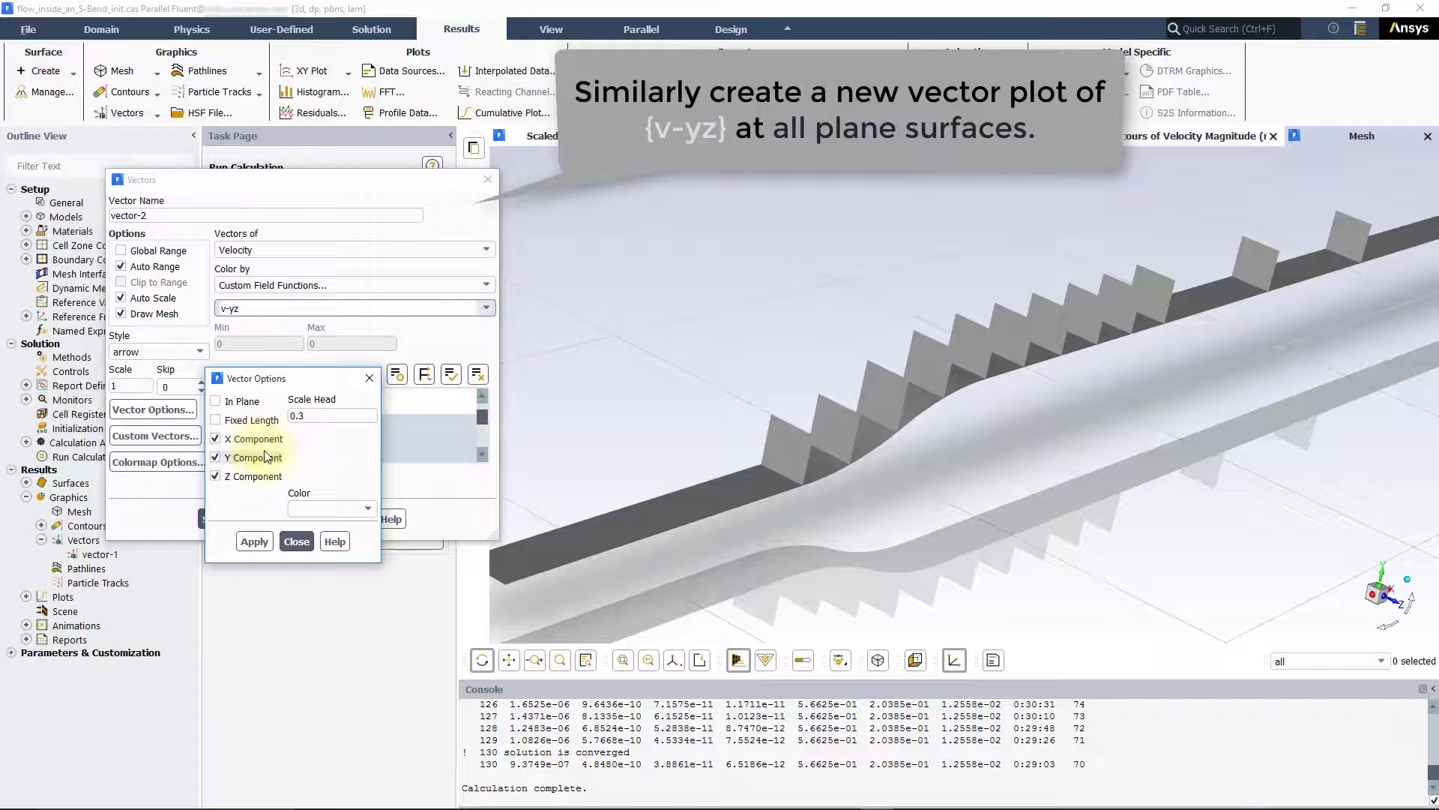
pyautogui.click(254, 542)
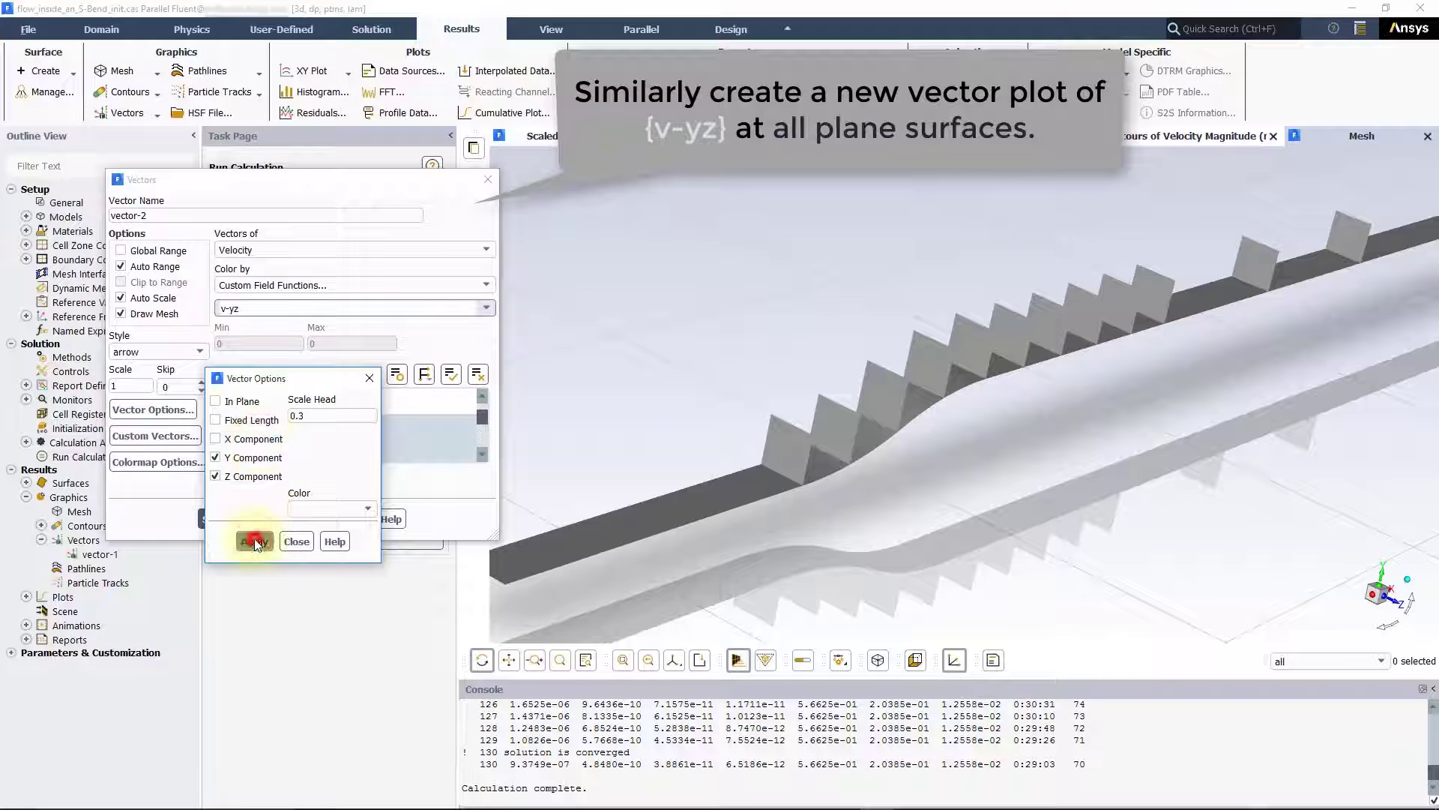
pyautogui.click(296, 541)
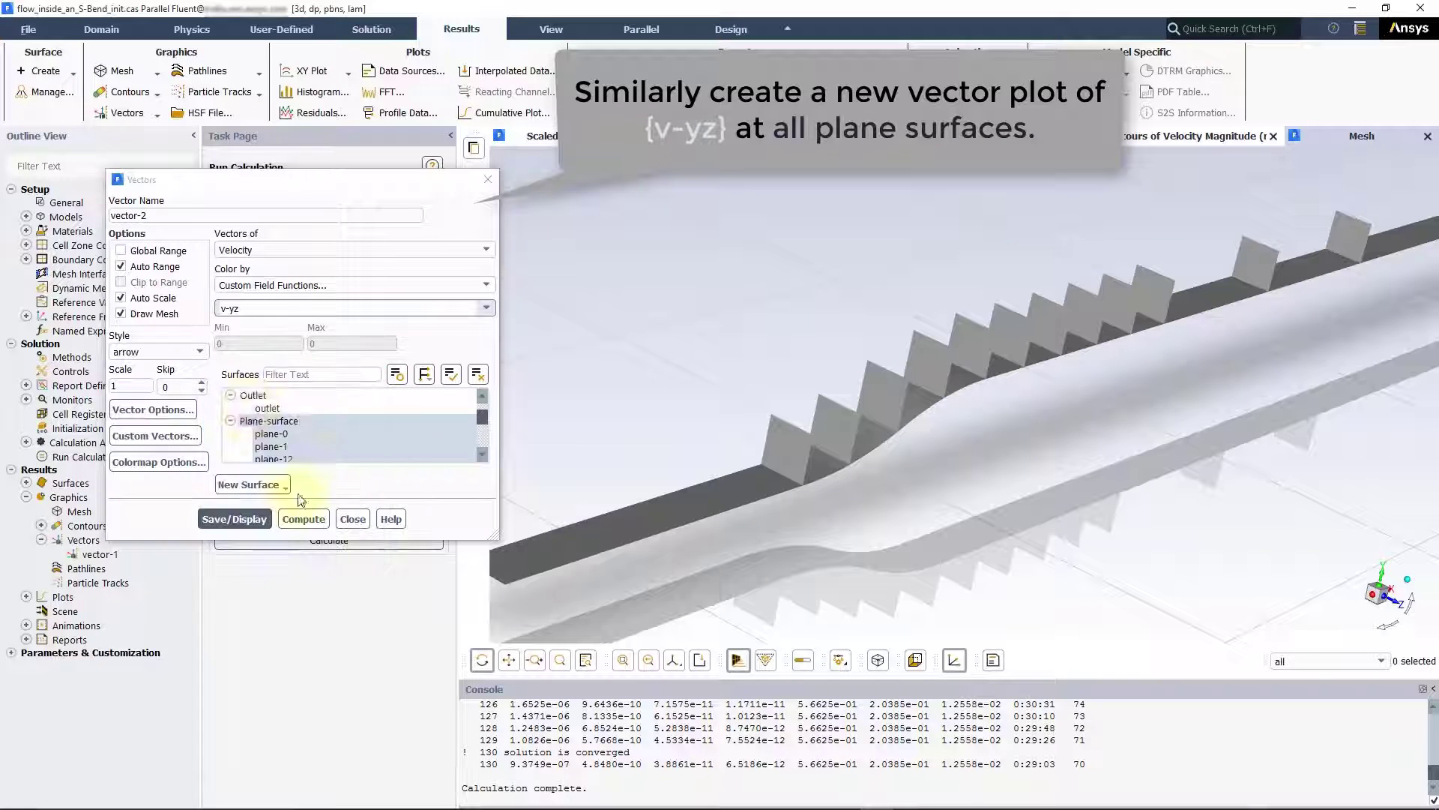
pyautogui.click(136, 388)
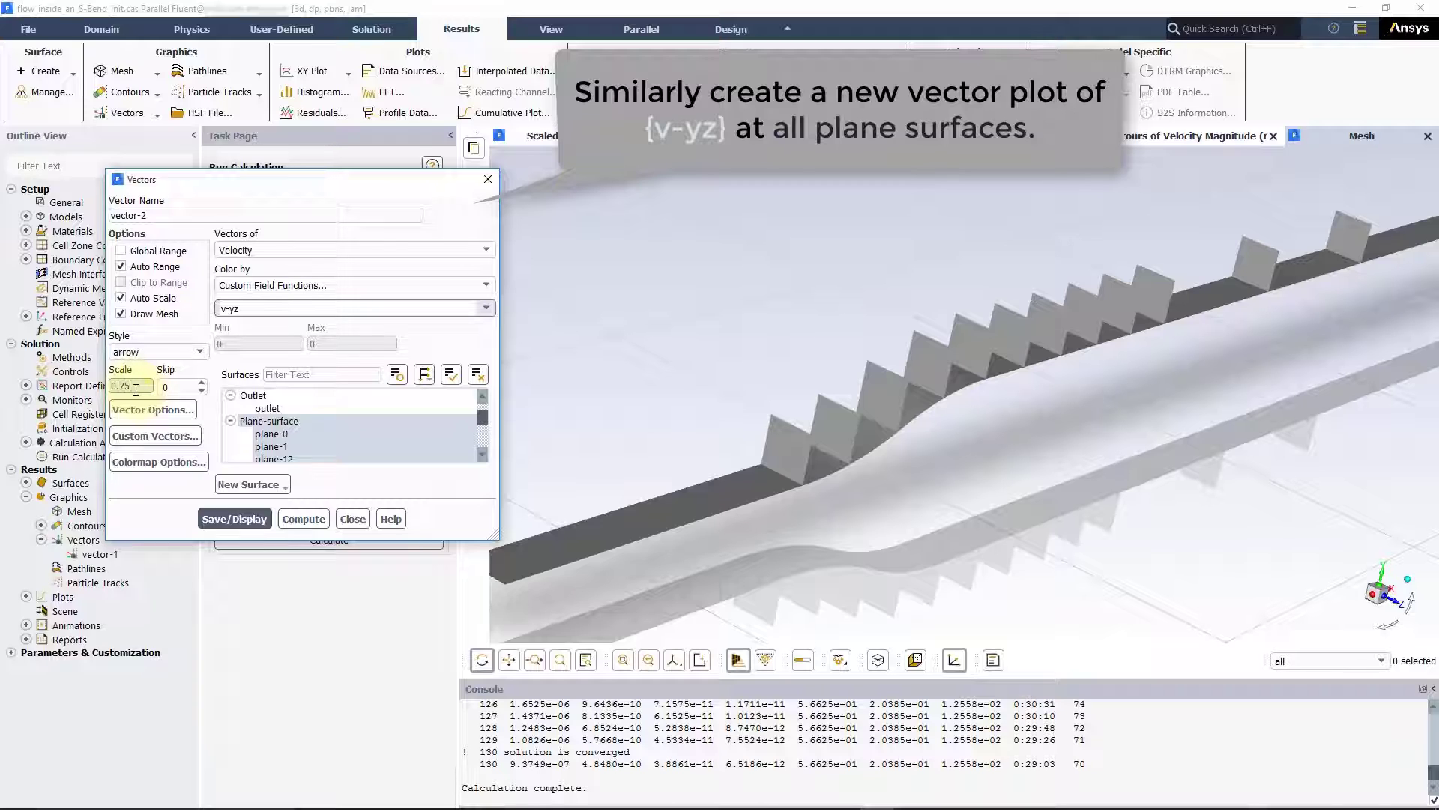
pyautogui.click(228, 519)
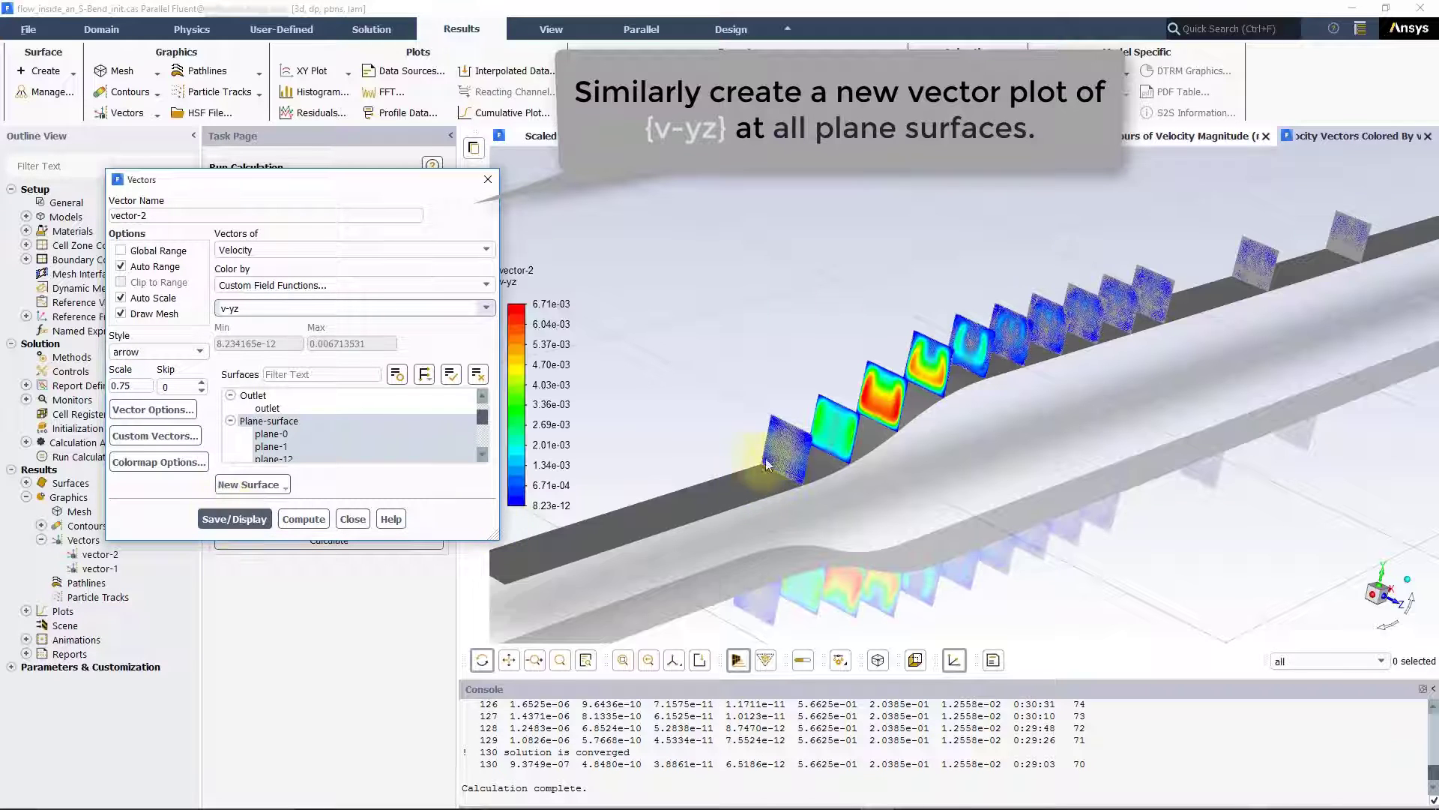
# Examine the v-yz vectors on the first cross-section planes through the bend, closing the vector settings
pyautogui.scroll(5, 784, 458)
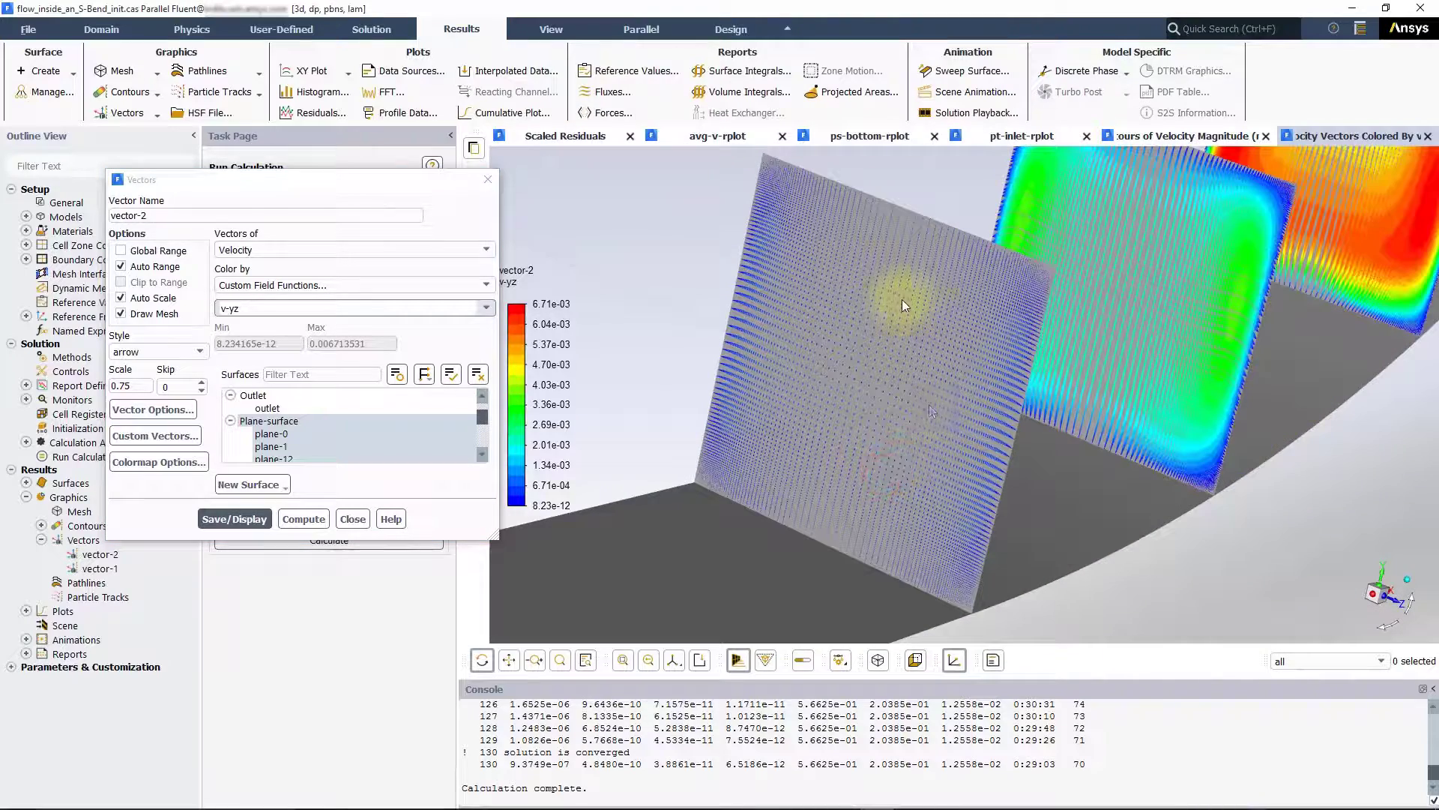
pyautogui.click(508, 660)
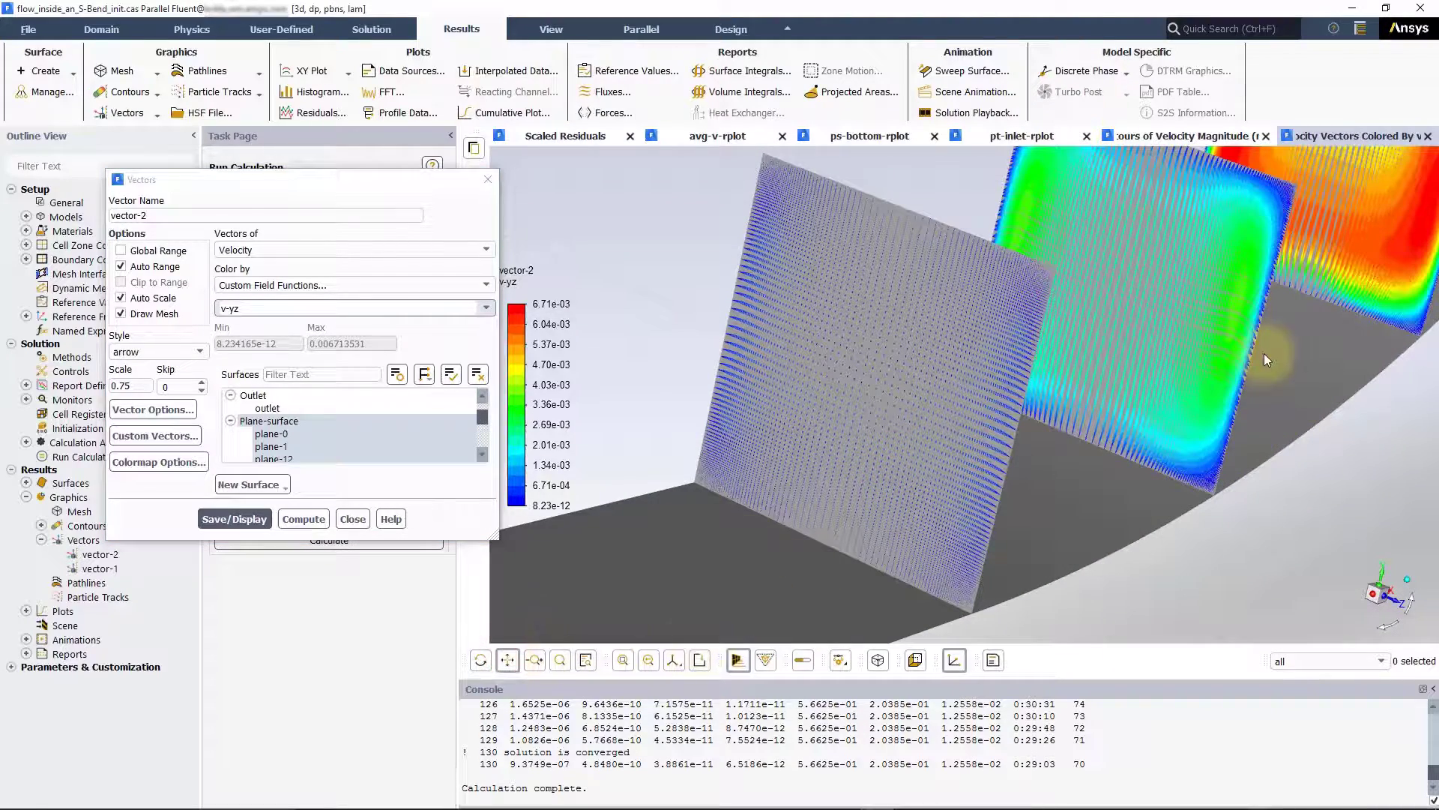
pyautogui.moveTo(1264, 354); pyautogui.dragTo(826, 418)
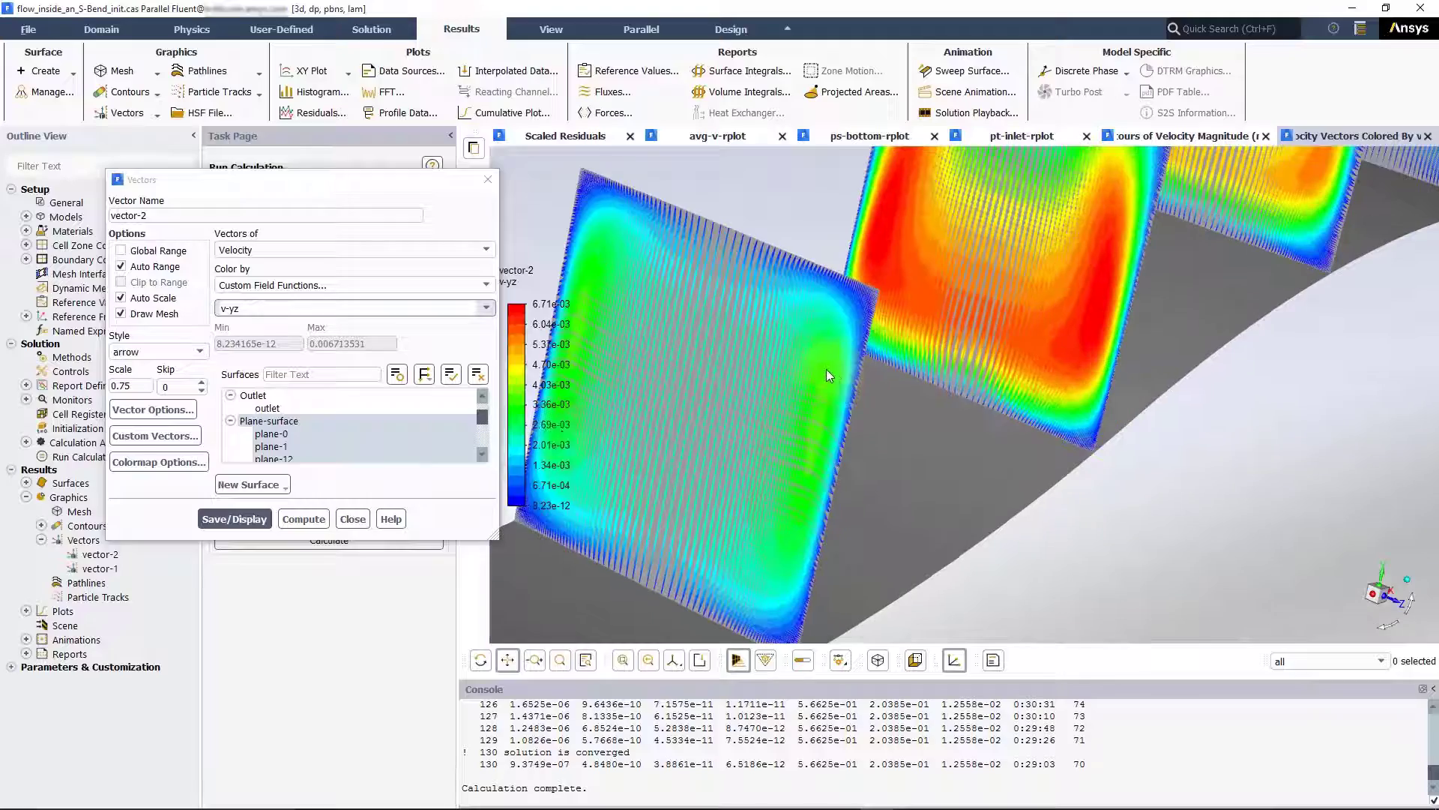
pyautogui.click(352, 519)
pyautogui.scroll(3, 912, 347)
pyautogui.moveTo(1021, 330); pyautogui.dragTo(761, 528)
pyautogui.scroll(2, 821, 382)
pyautogui.scroll(-2, 826, 376)
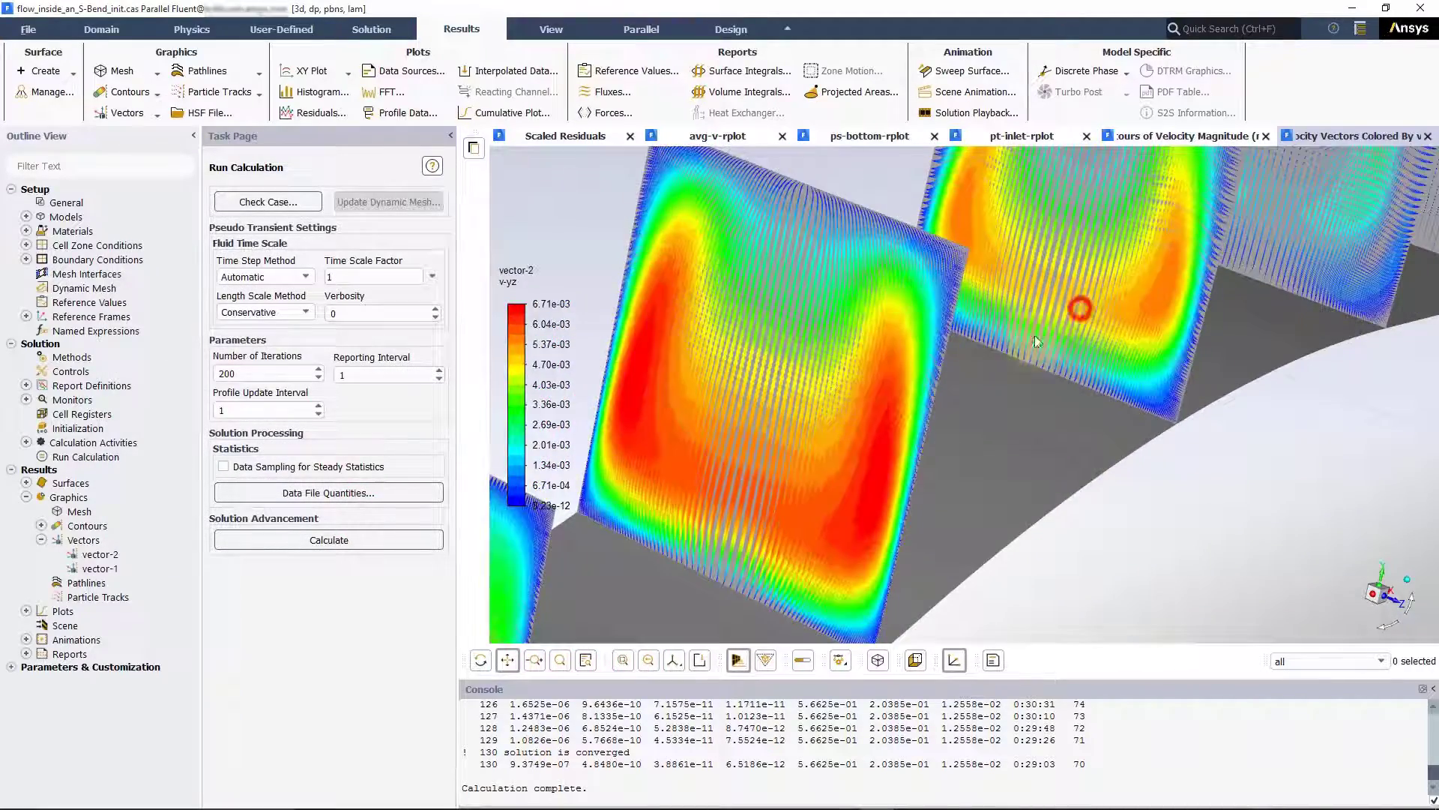
pyautogui.moveTo(1079, 309); pyautogui.dragTo(833, 431)
pyautogui.scroll(2, 895, 274)
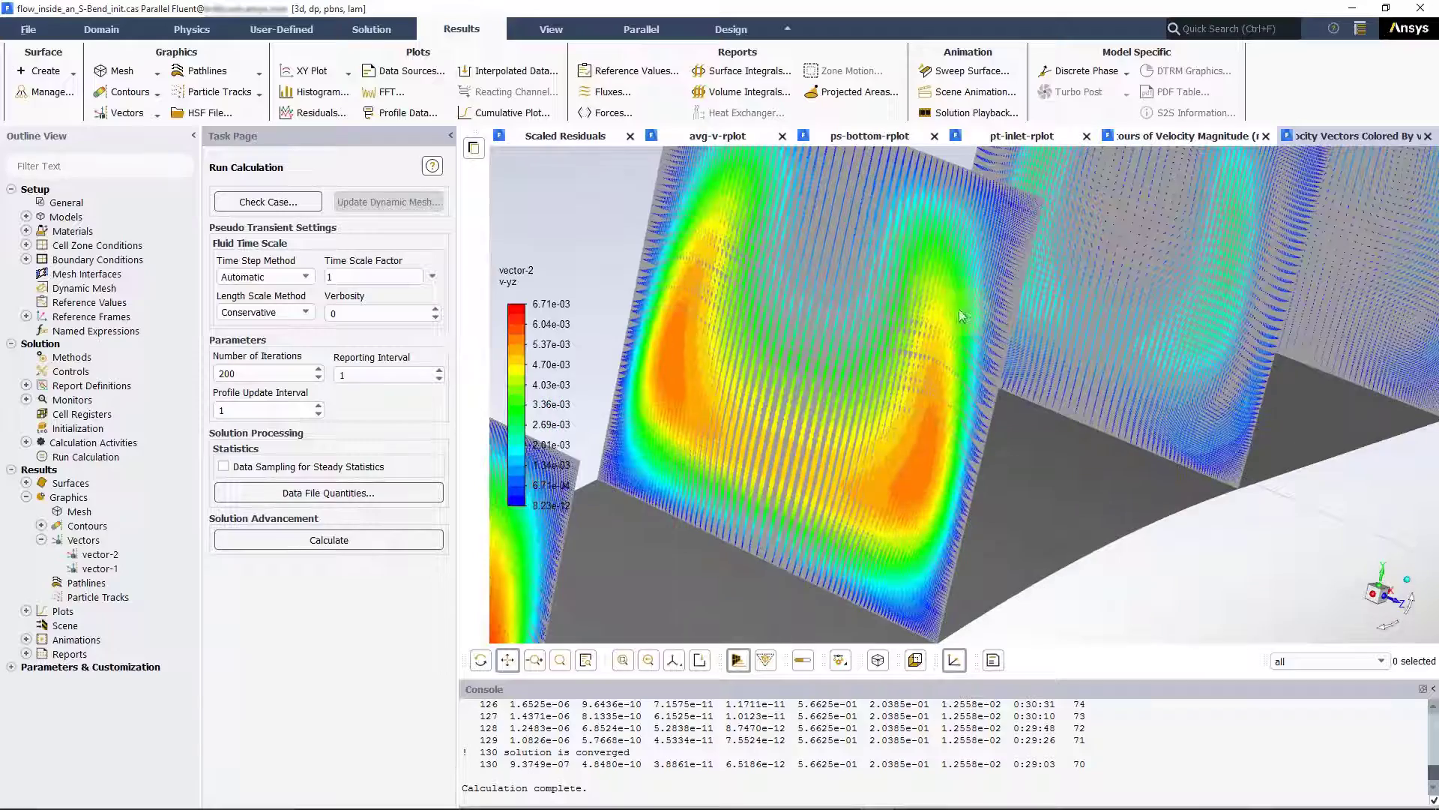
# Examine the secondary flow close up on the plane at the end of the bend, including the area near its side wall
pyautogui.moveTo(1070, 305); pyautogui.dragTo(854, 462)
pyautogui.scroll(2, 952, 303)
pyautogui.scroll(2, 952, 304)
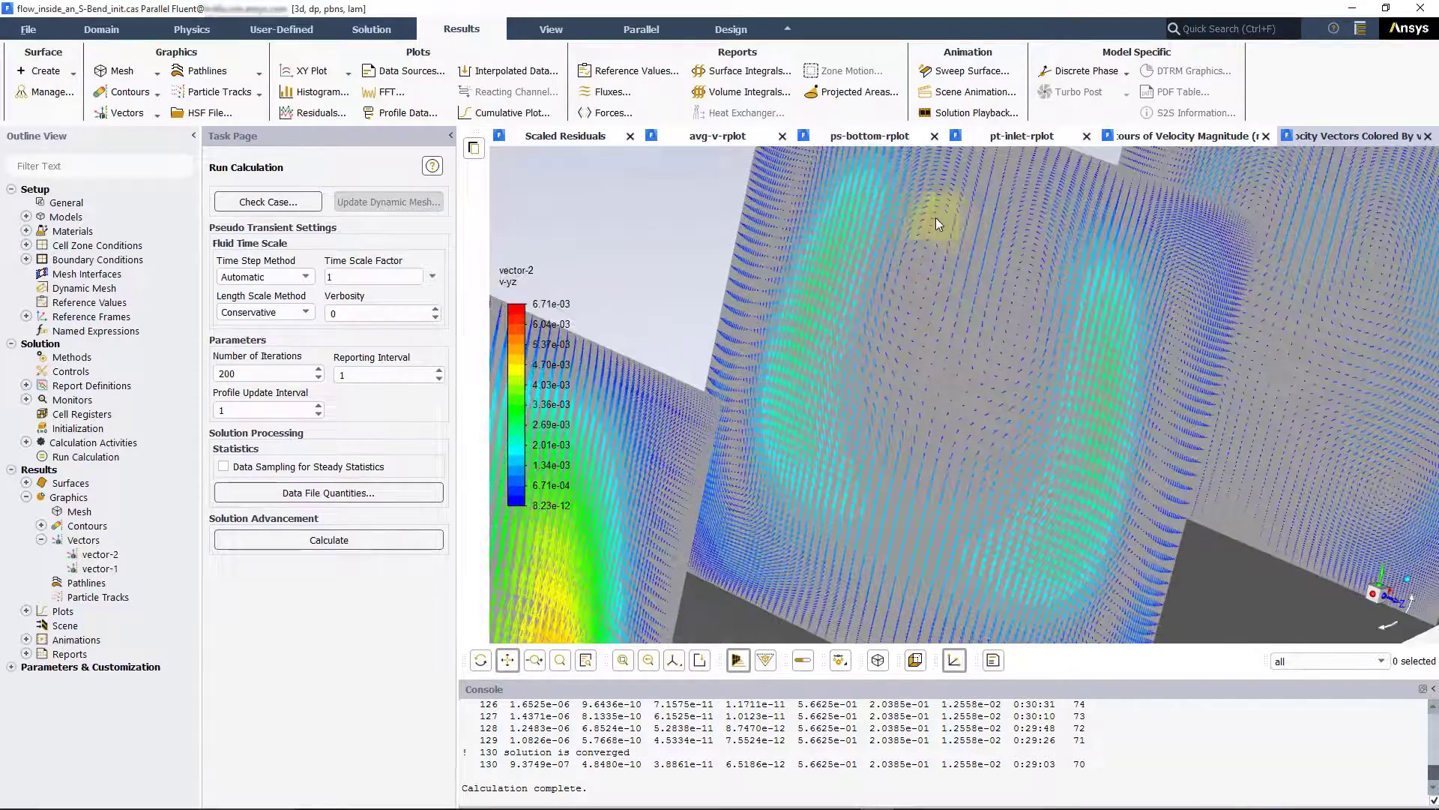
pyautogui.scroll(2, 910, 264)
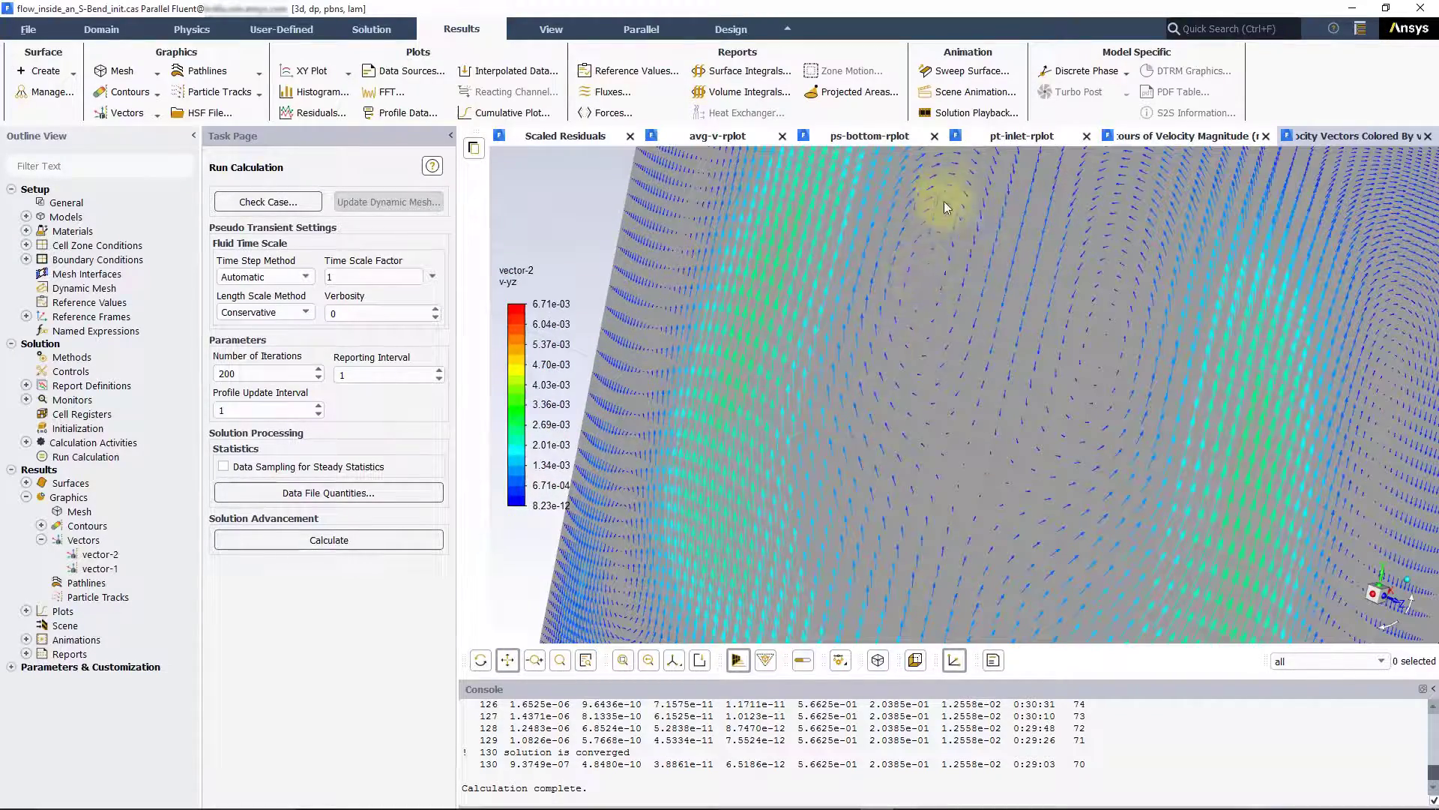
pyautogui.scroll(-4, 742, 335)
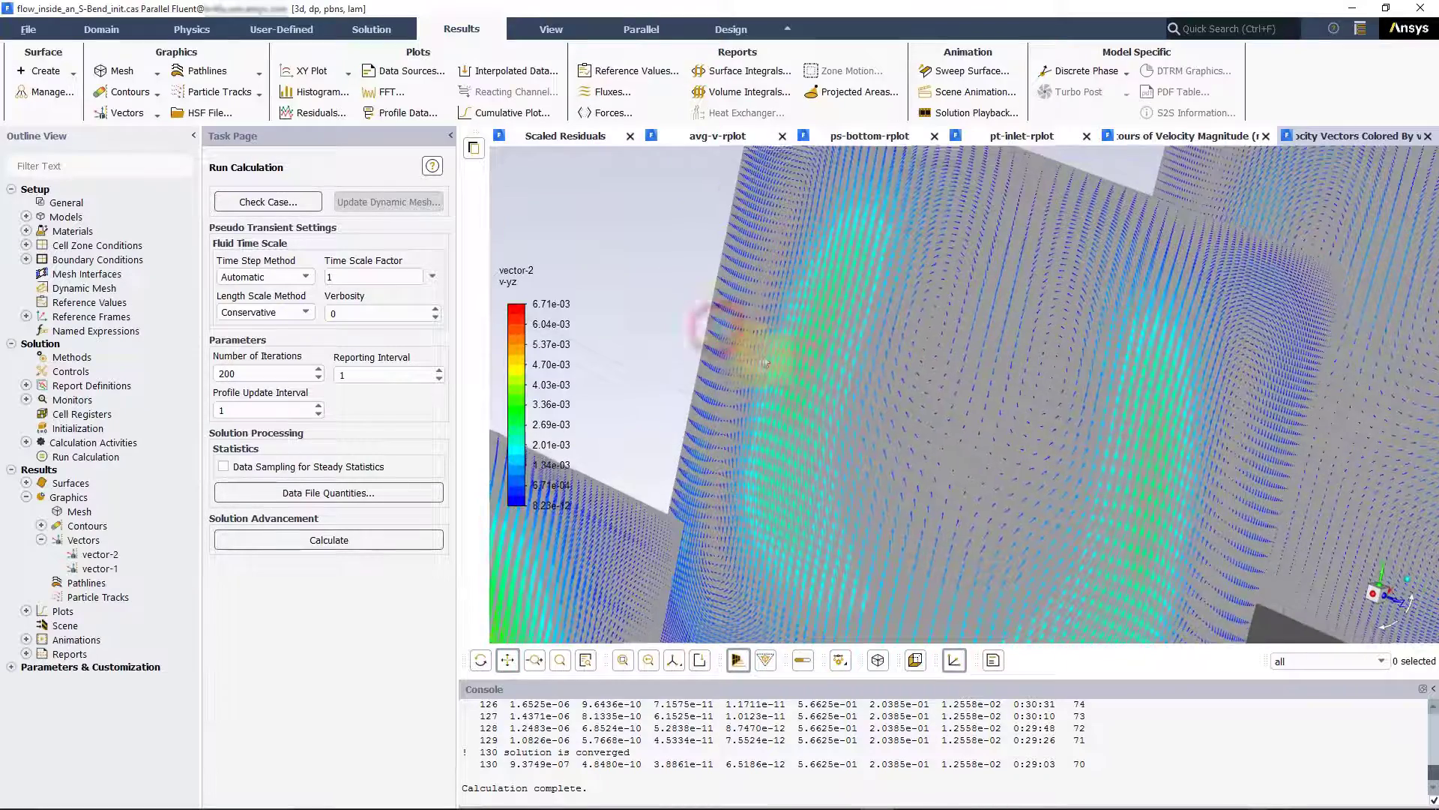
pyautogui.scroll(5, 727, 321)
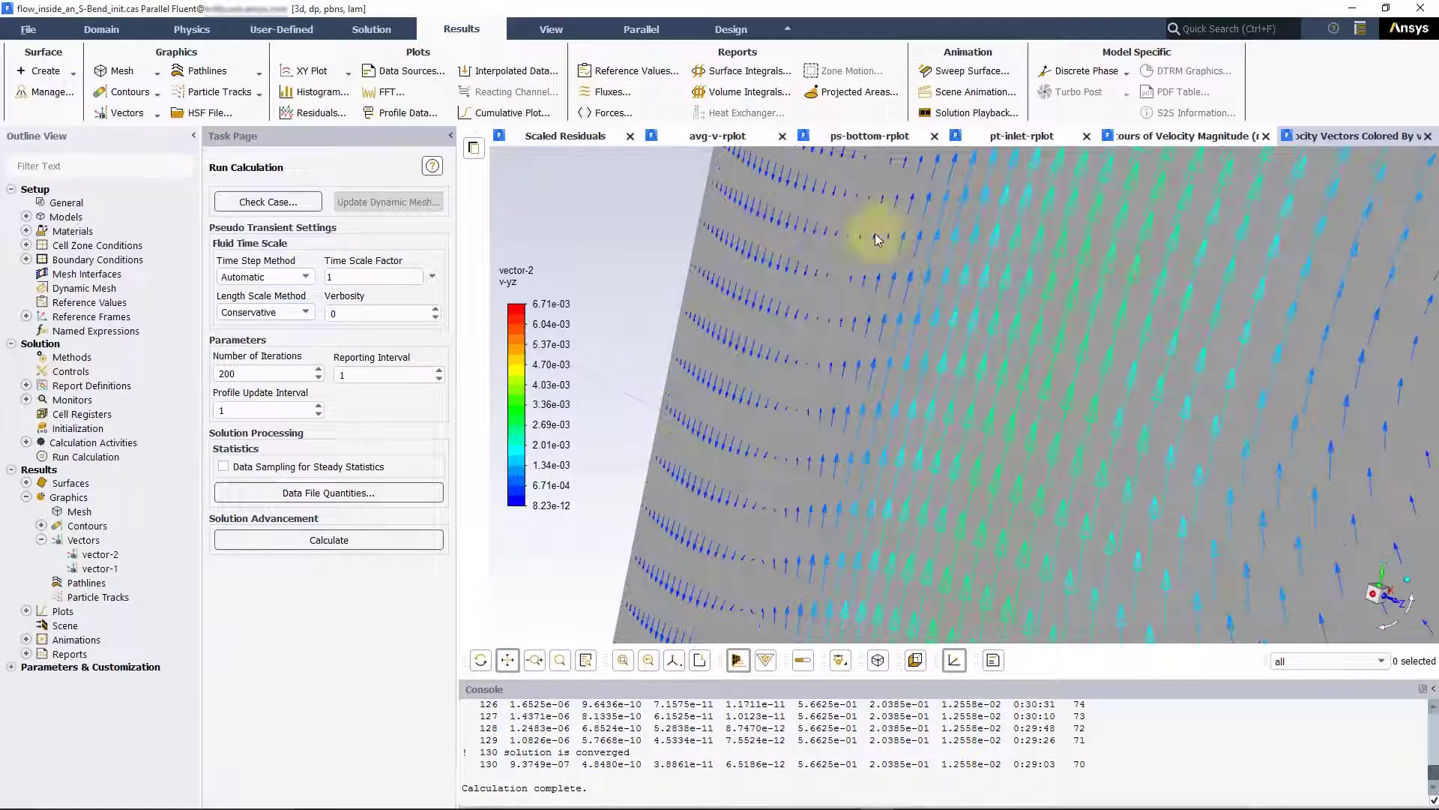
pyautogui.scroll(-3, 811, 316)
pyautogui.scroll(-4, 816, 328)
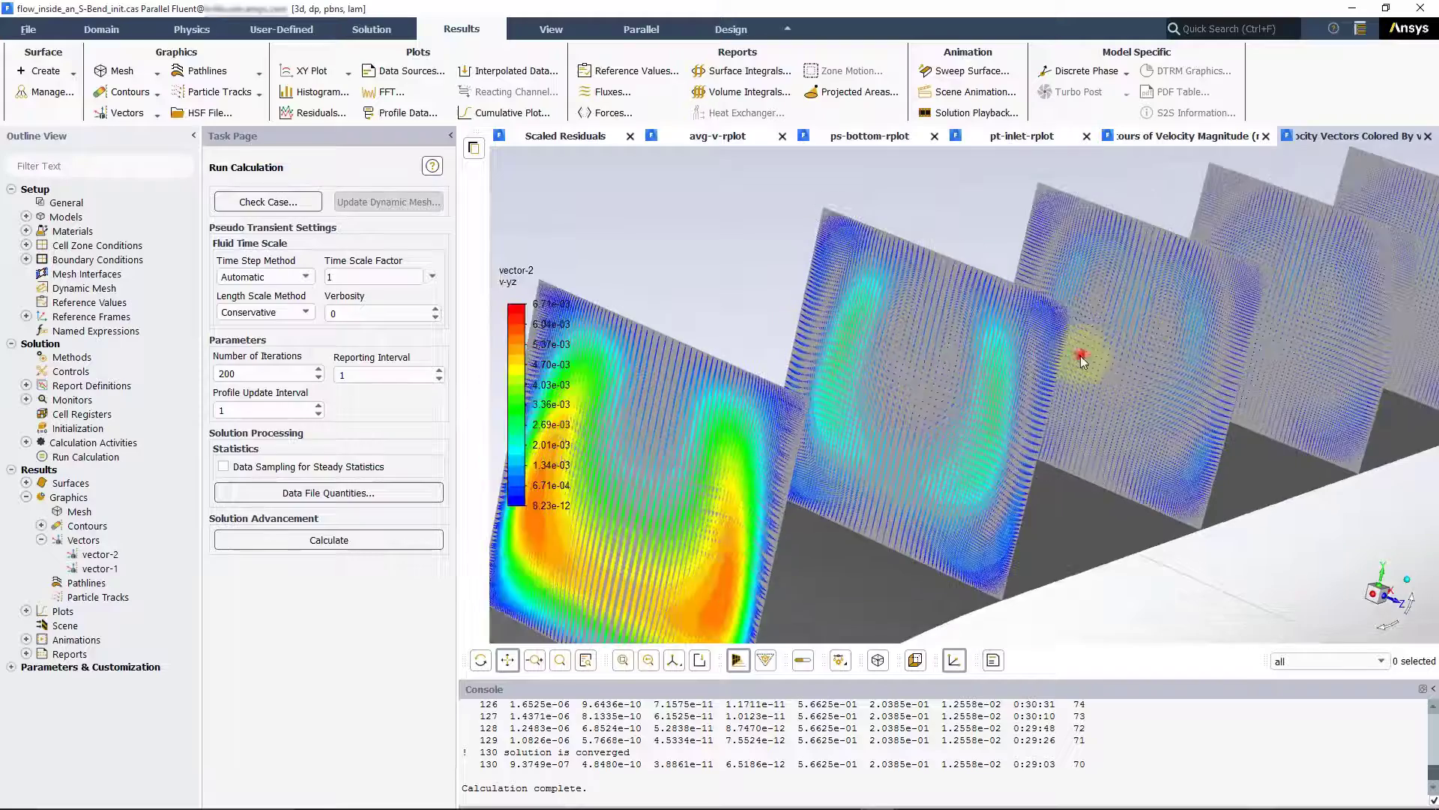
# Inspect the v-yz vectors on the planes downstream of the bend and return to the full duct view
pyautogui.moveTo(1081, 355); pyautogui.dragTo(764, 396)
pyautogui.moveTo(1038, 327); pyautogui.dragTo(828, 409)
pyautogui.moveTo(1145, 318); pyautogui.dragTo(883, 438)
pyautogui.moveTo(1195, 369); pyautogui.dragTo(921, 434)
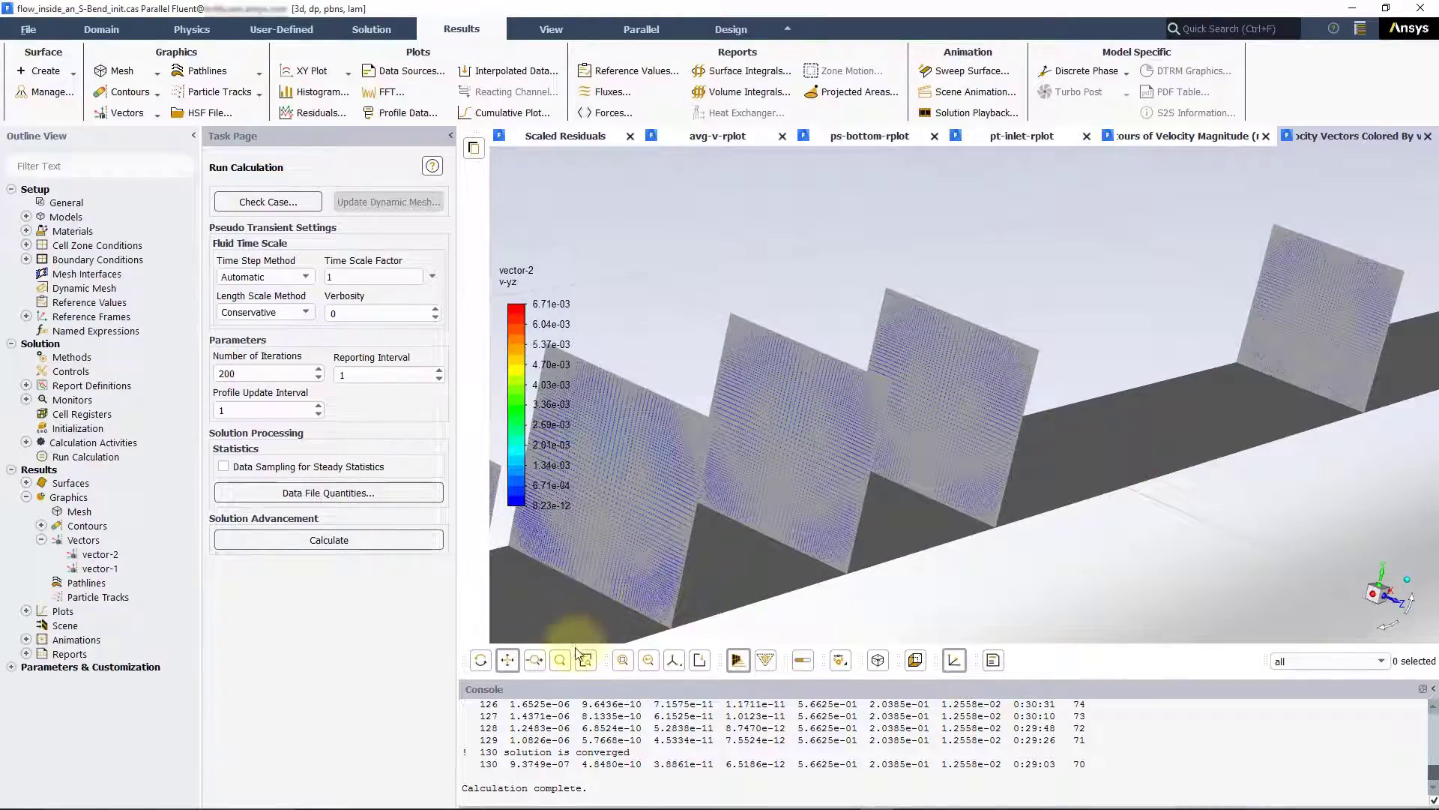
pyautogui.click(625, 662)
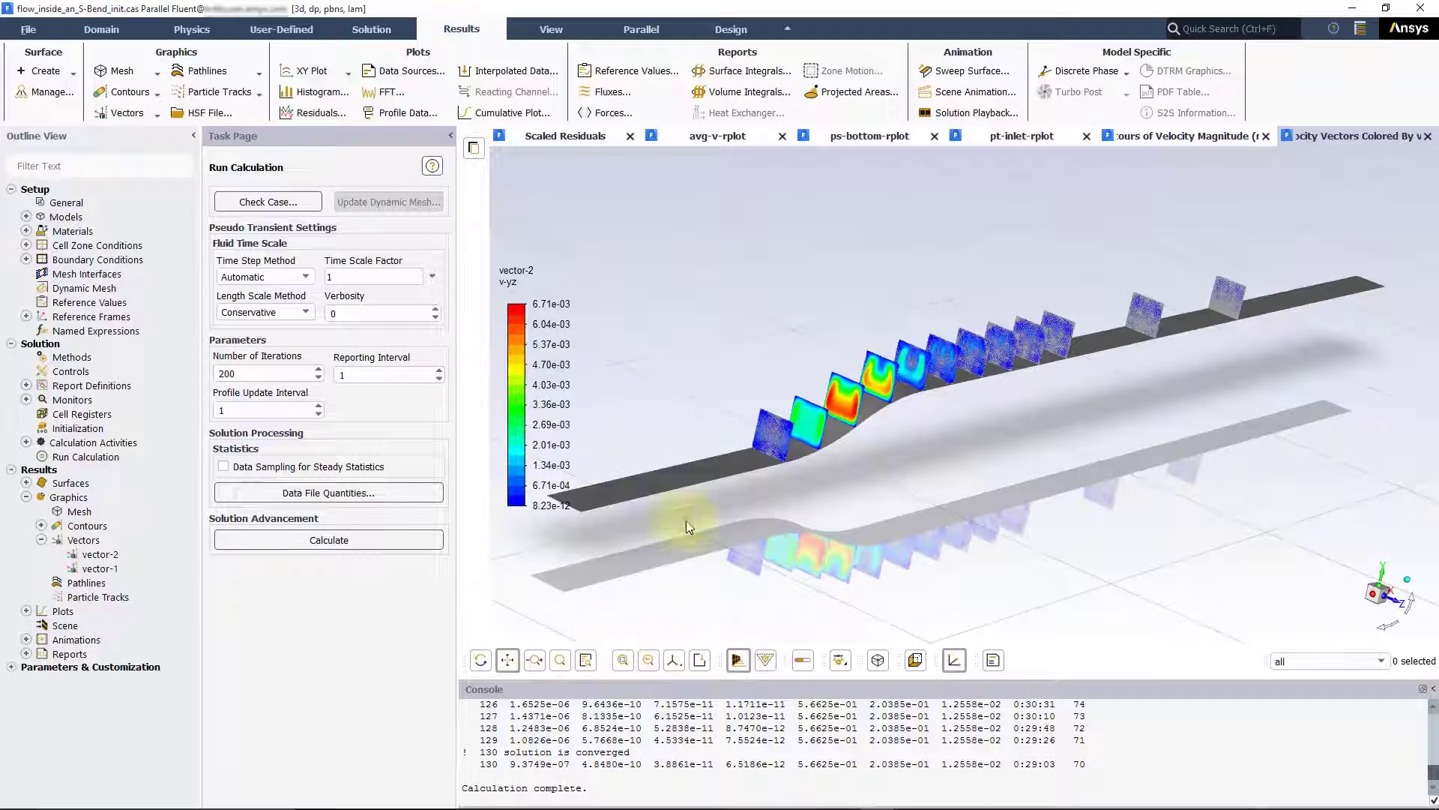
# Start a new pathline plot in a new graphics window, colored by velocity magnitude and released from the inlet
pyautogui.rightClick(1343, 137)
pyautogui.click(1348, 200)
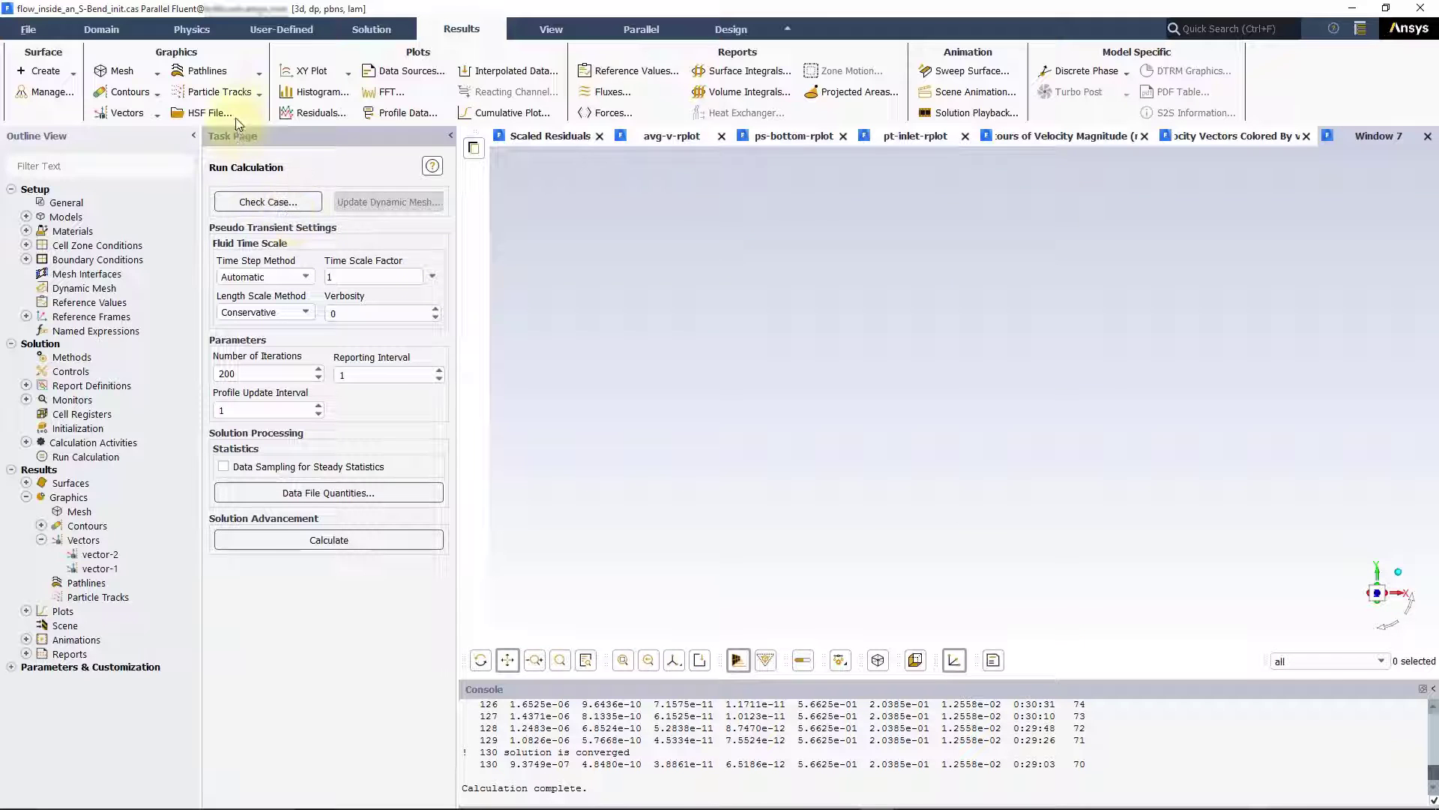
pyautogui.click(248, 69)
pyautogui.click(211, 106)
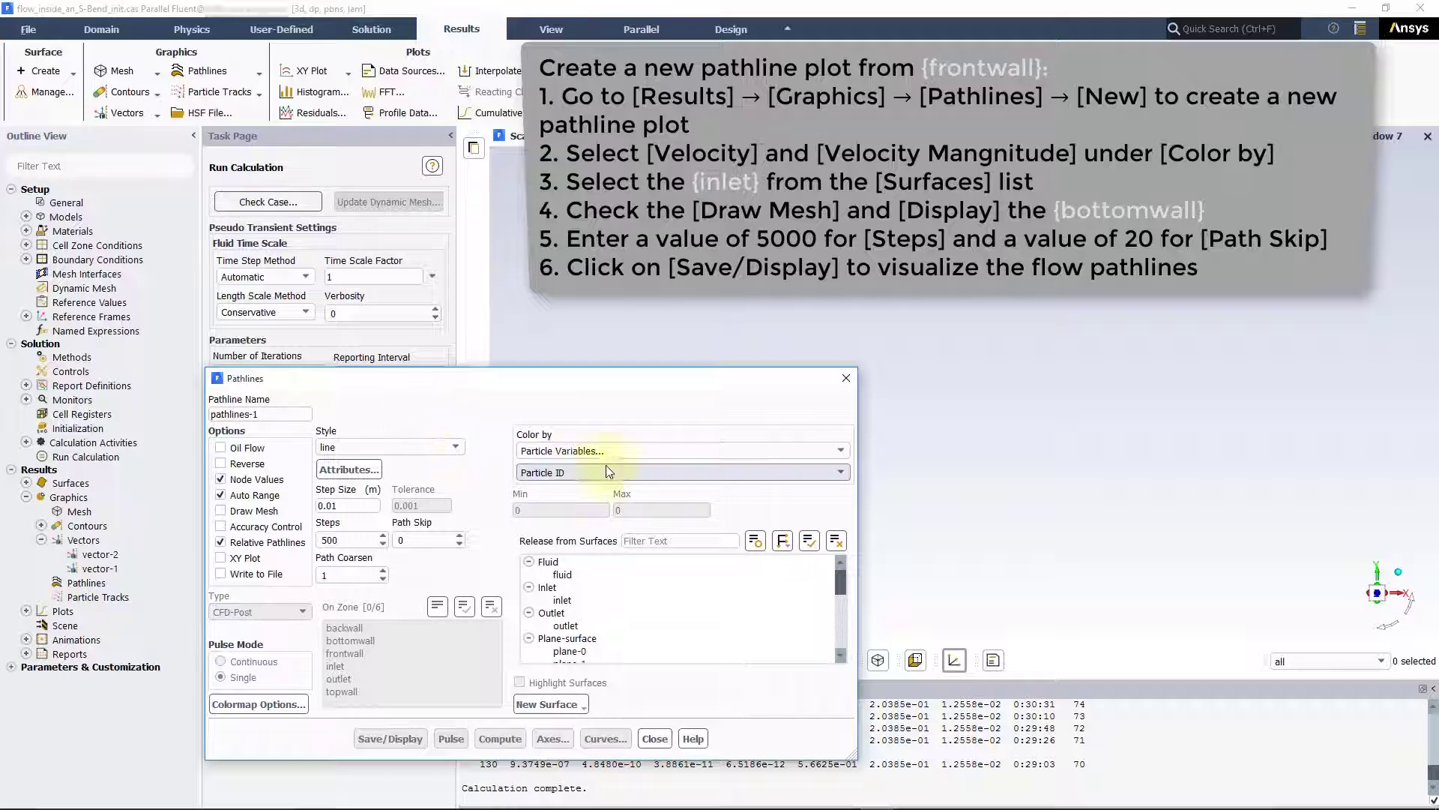
pyautogui.click(625, 451)
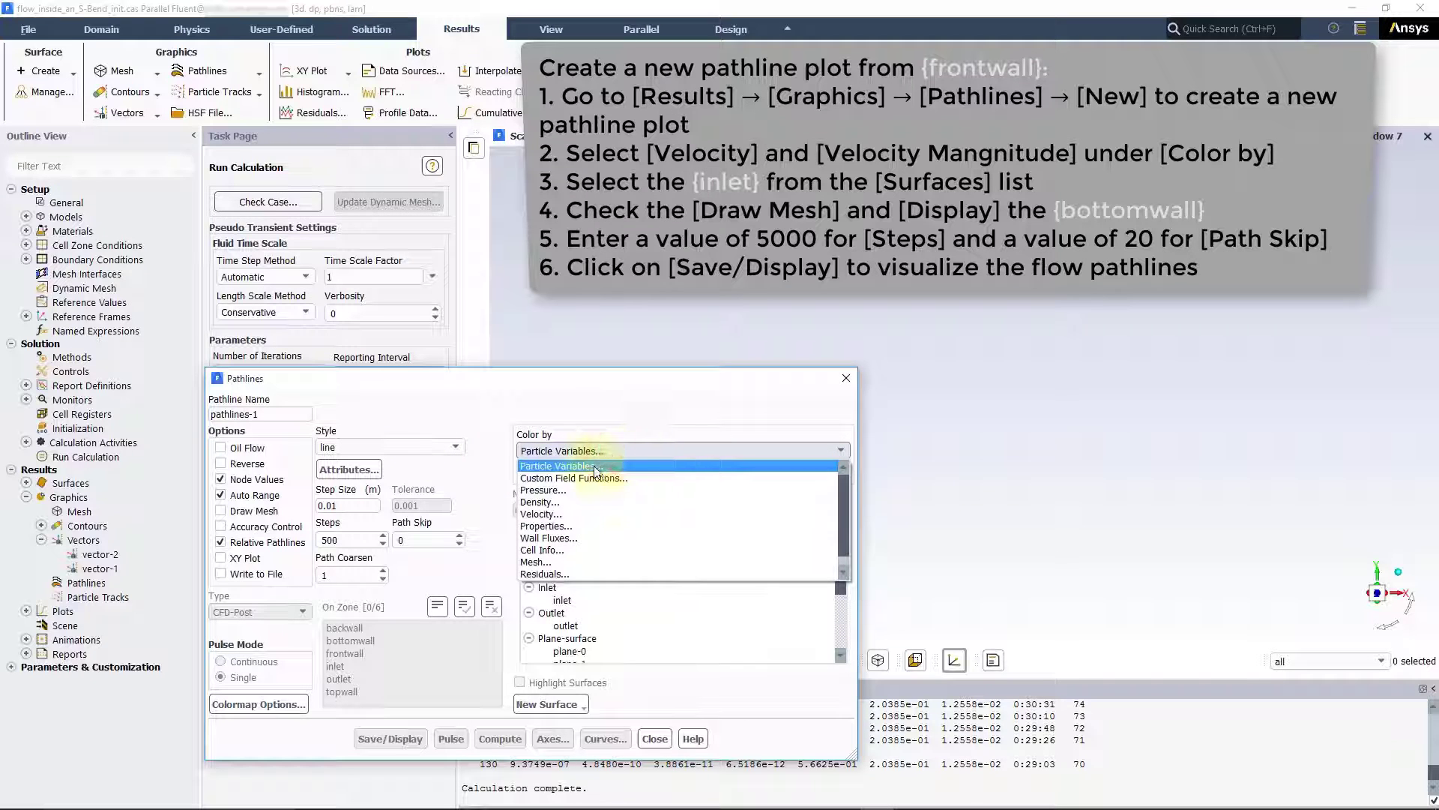
pyautogui.click(570, 515)
pyautogui.click(601, 587)
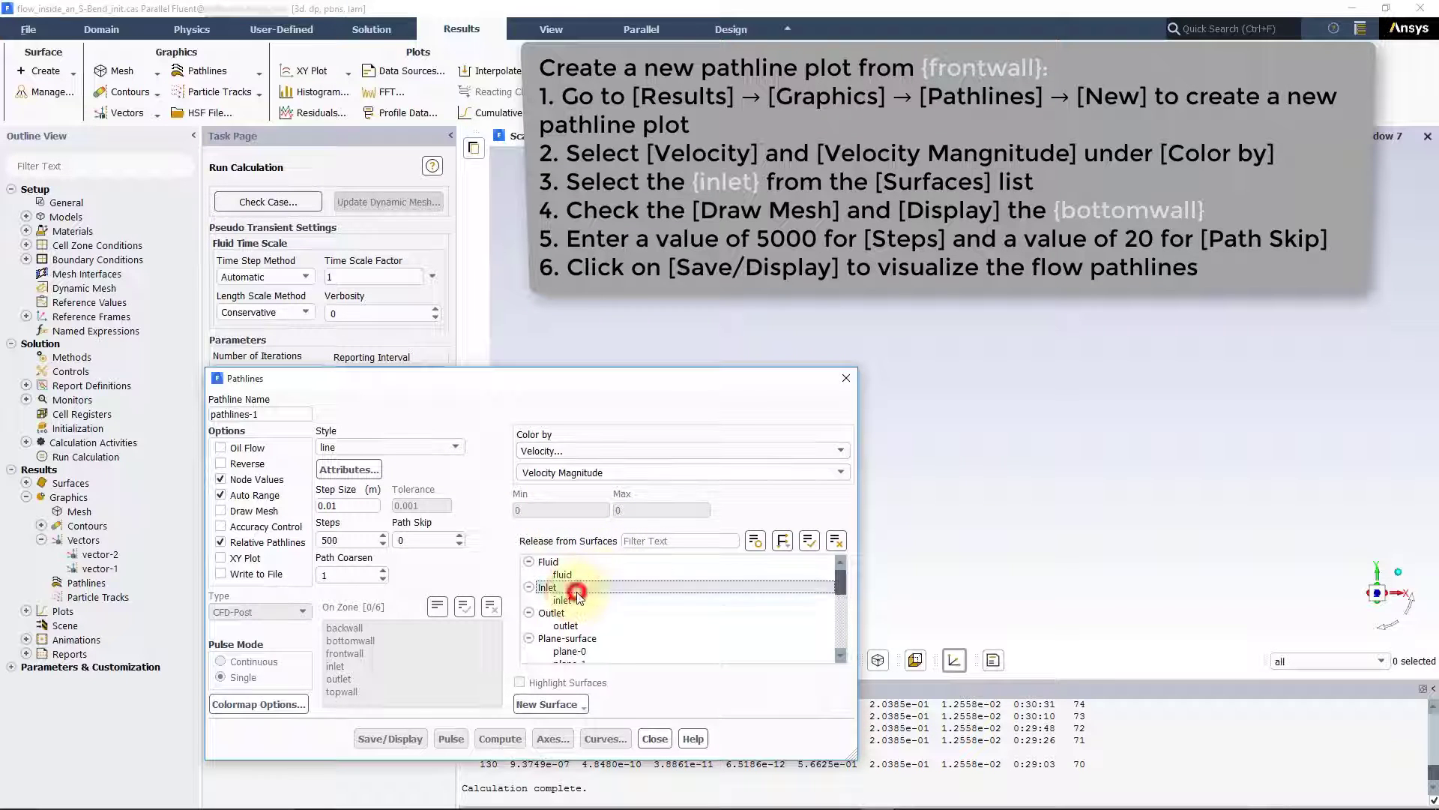
# Enable mesh drawing for the pathline plot and display the faces of only the bottomwall surface
pyautogui.click(255, 511)
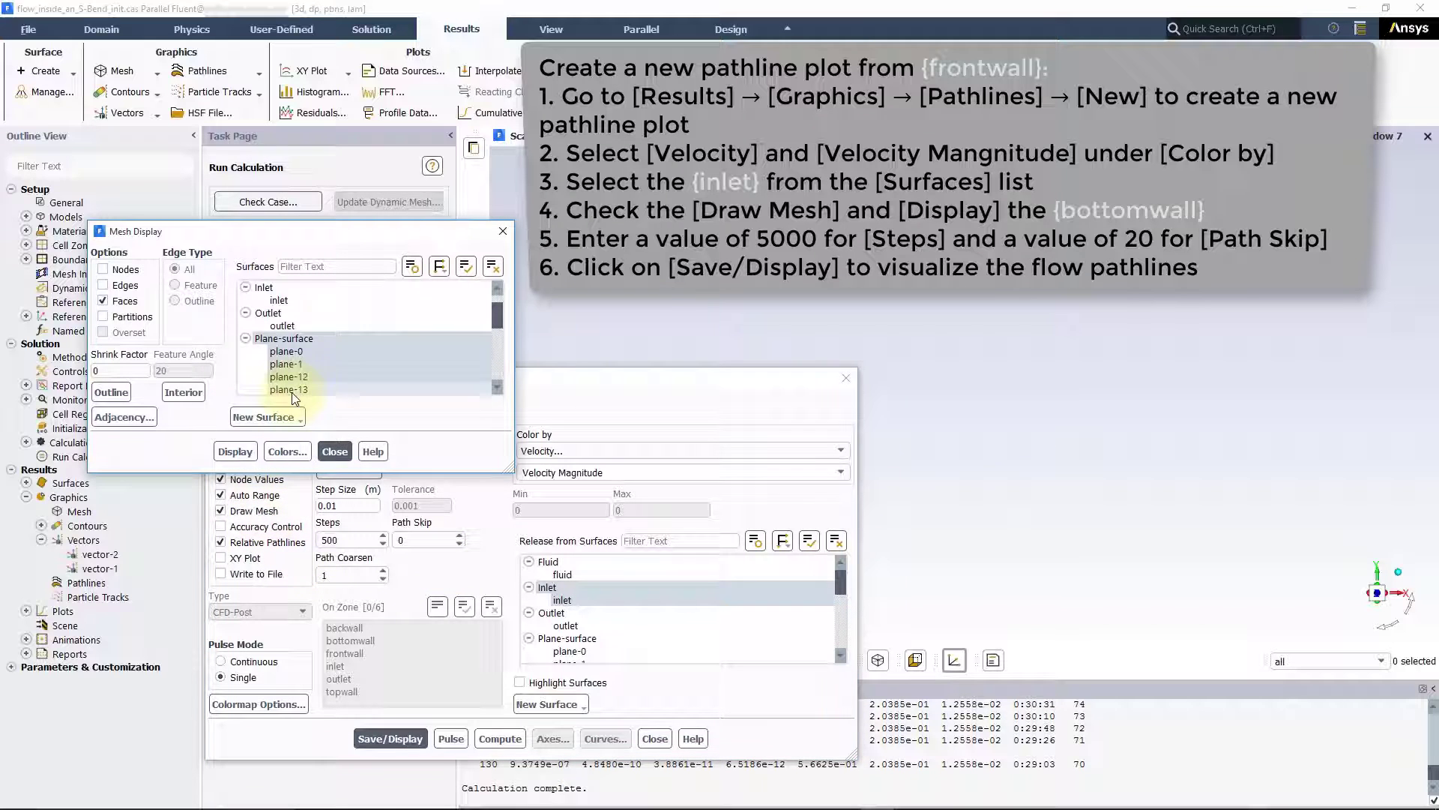
pyautogui.click(491, 268)
pyautogui.scroll(-4, 387, 356)
pyautogui.scroll(-1, 387, 356)
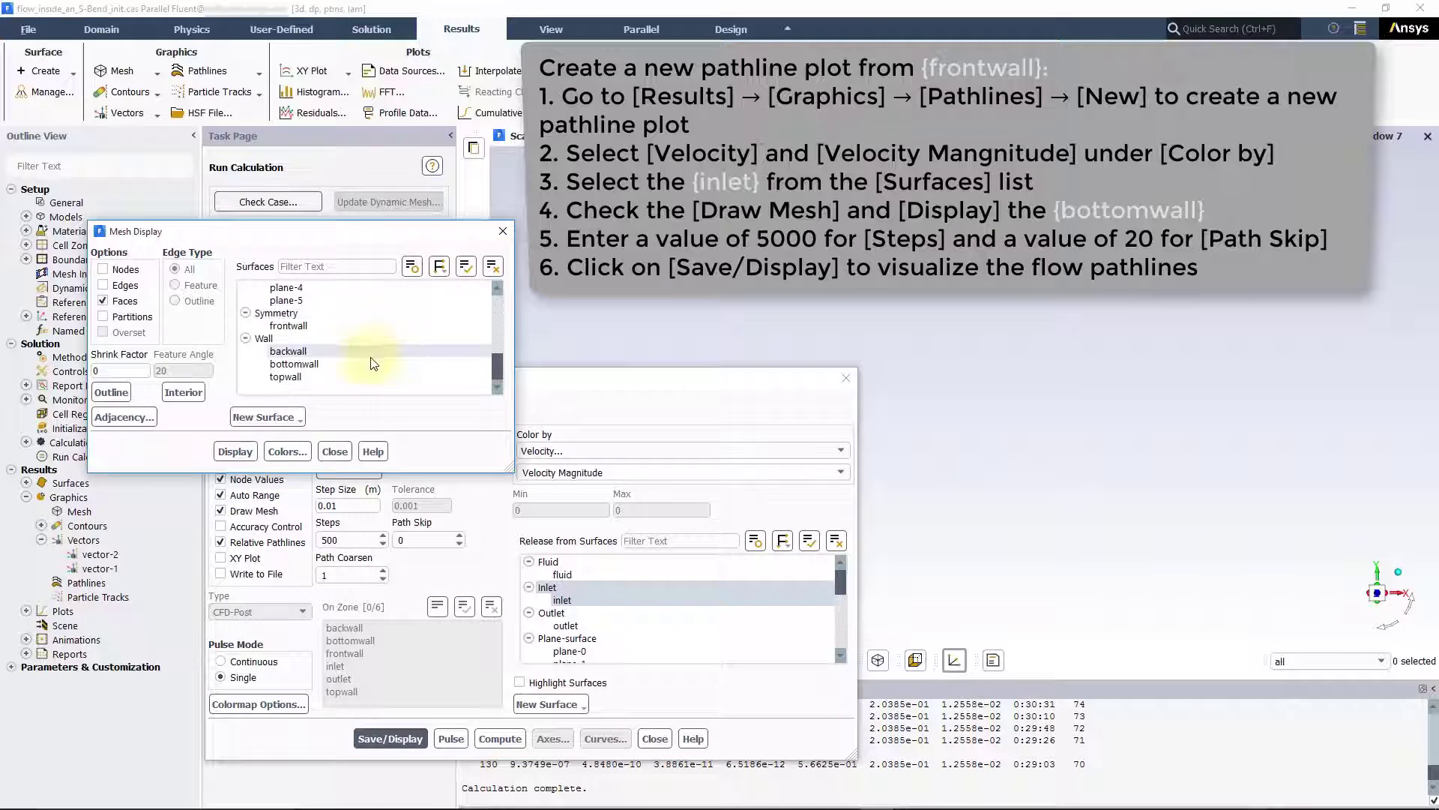
pyautogui.click(349, 363)
pyautogui.click(235, 452)
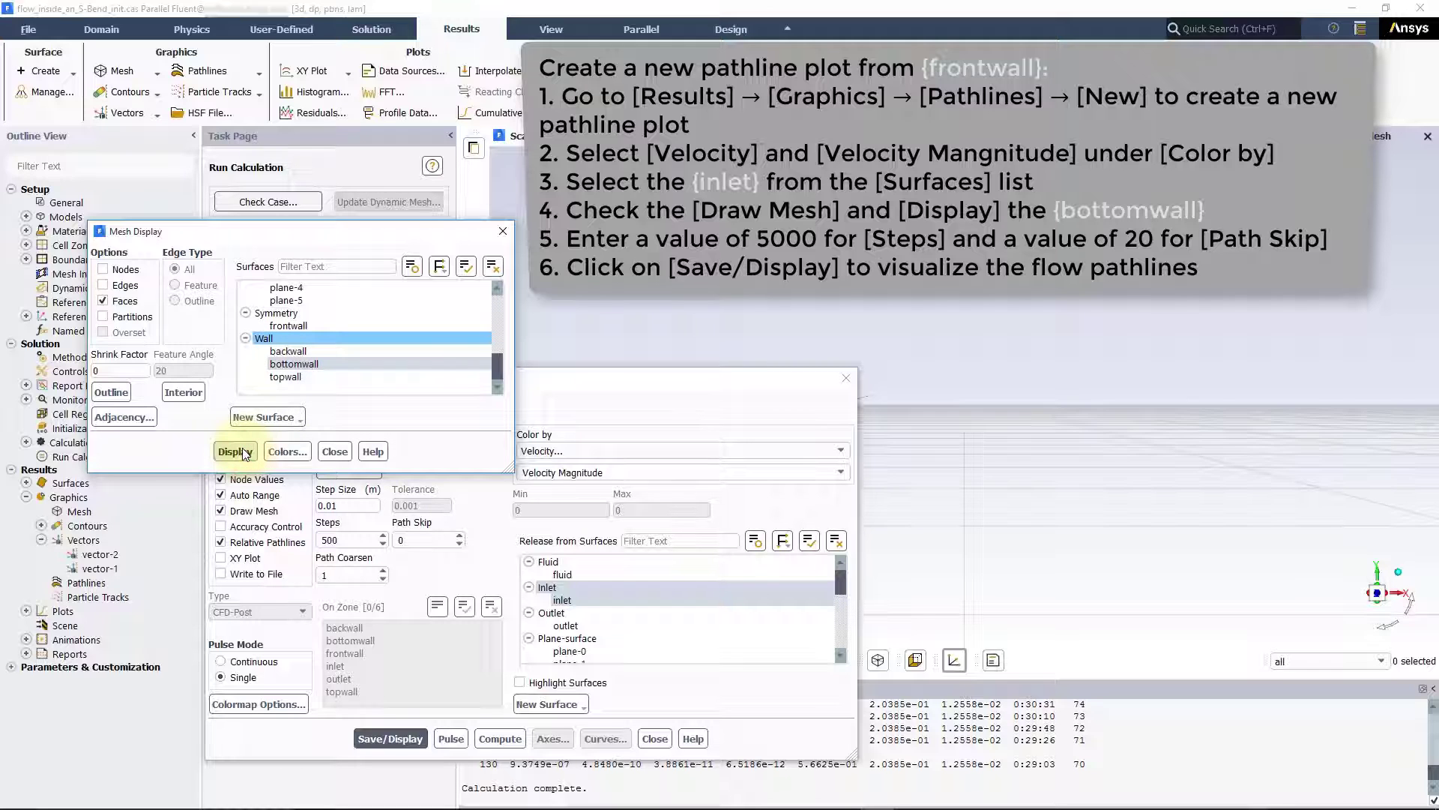
# Orient the displayed bottomwall in an oblique 3D view and close the mesh display settings
pyautogui.moveTo(638, 390); pyautogui.dragTo(396, 345)
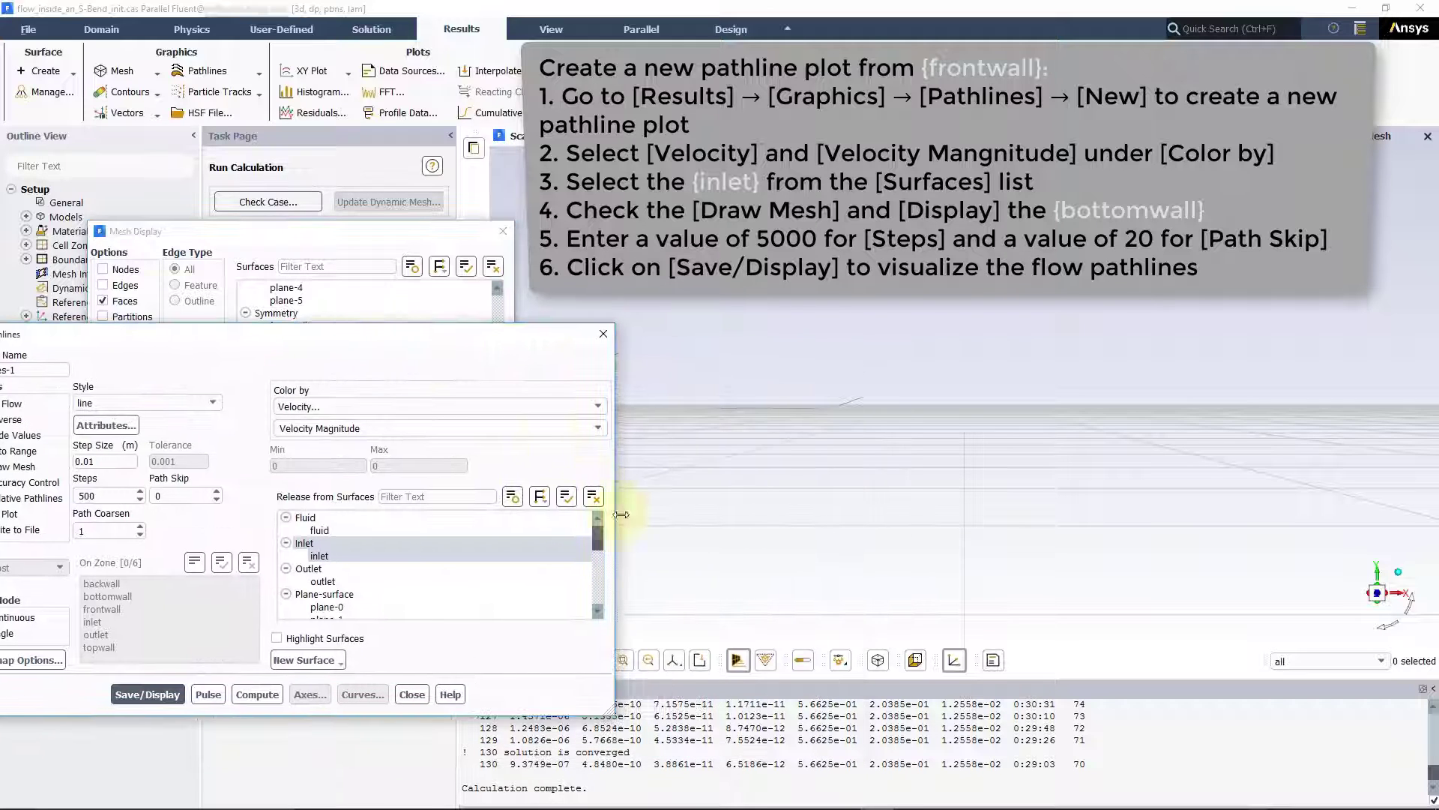
pyautogui.click(627, 654)
pyautogui.moveTo(520, 338); pyautogui.dragTo(534, 150)
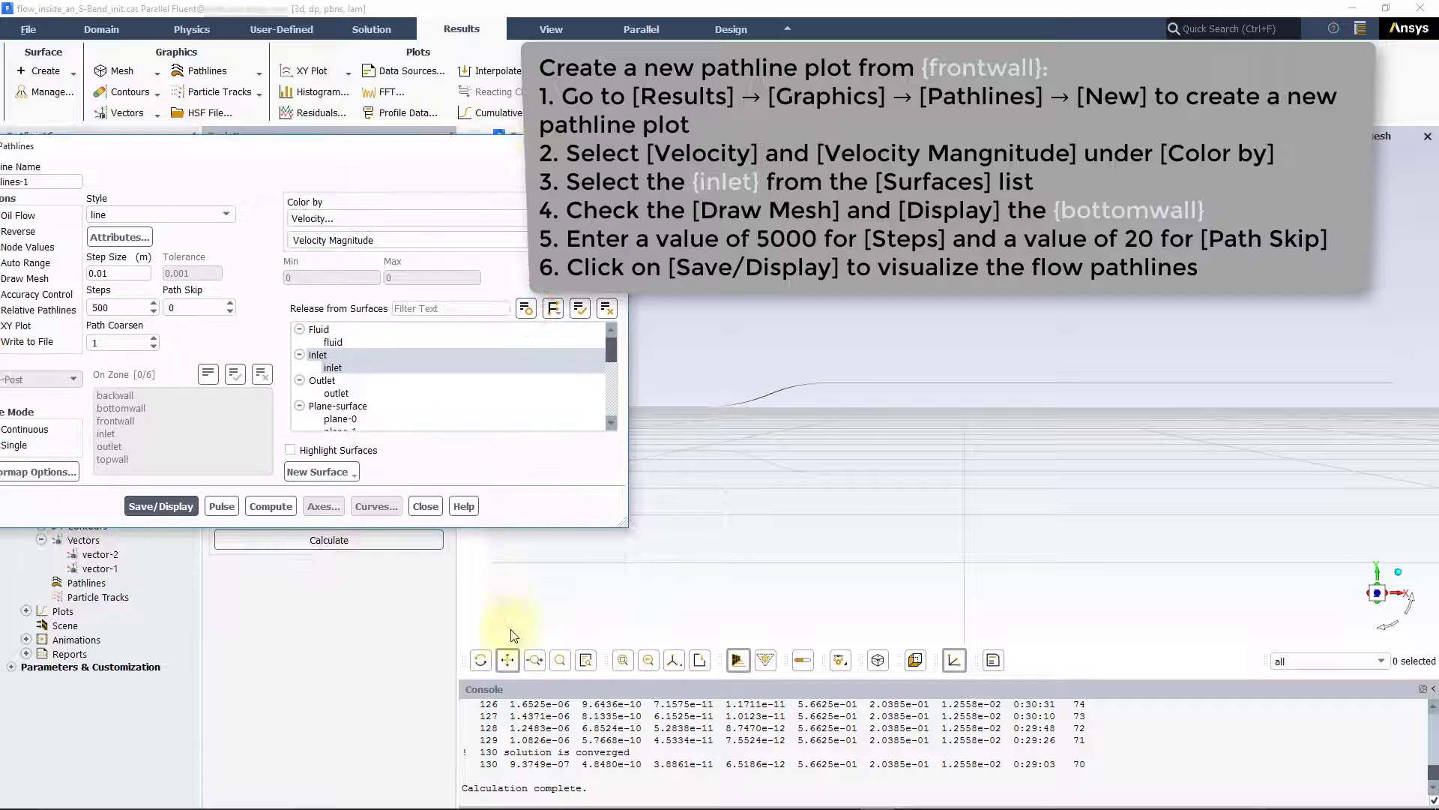
pyautogui.click(486, 660)
pyautogui.moveTo(751, 503); pyautogui.dragTo(1141, 554)
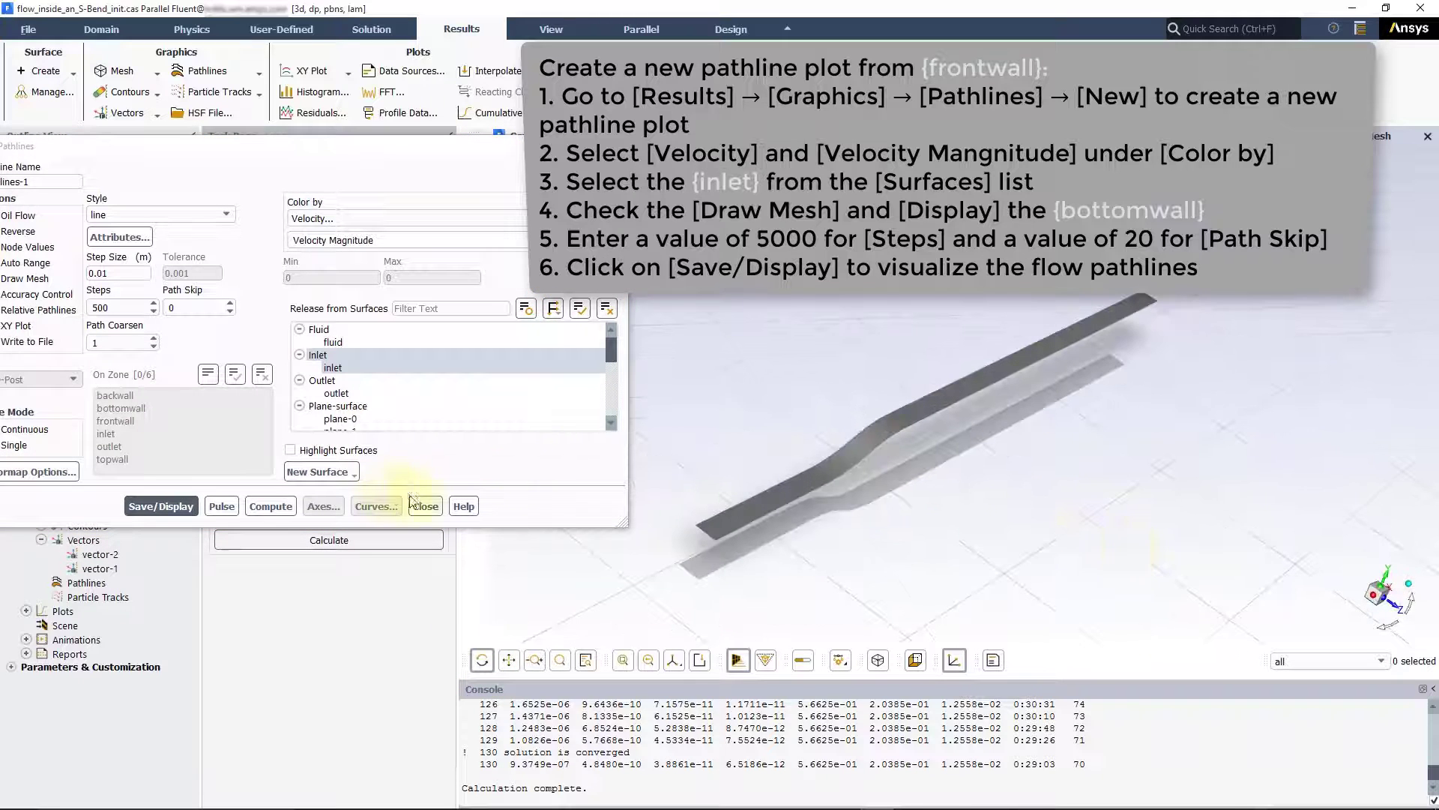
pyautogui.moveTo(416, 499); pyautogui.dragTo(555, 378)
pyautogui.click(441, 231)
pyautogui.click(337, 451)
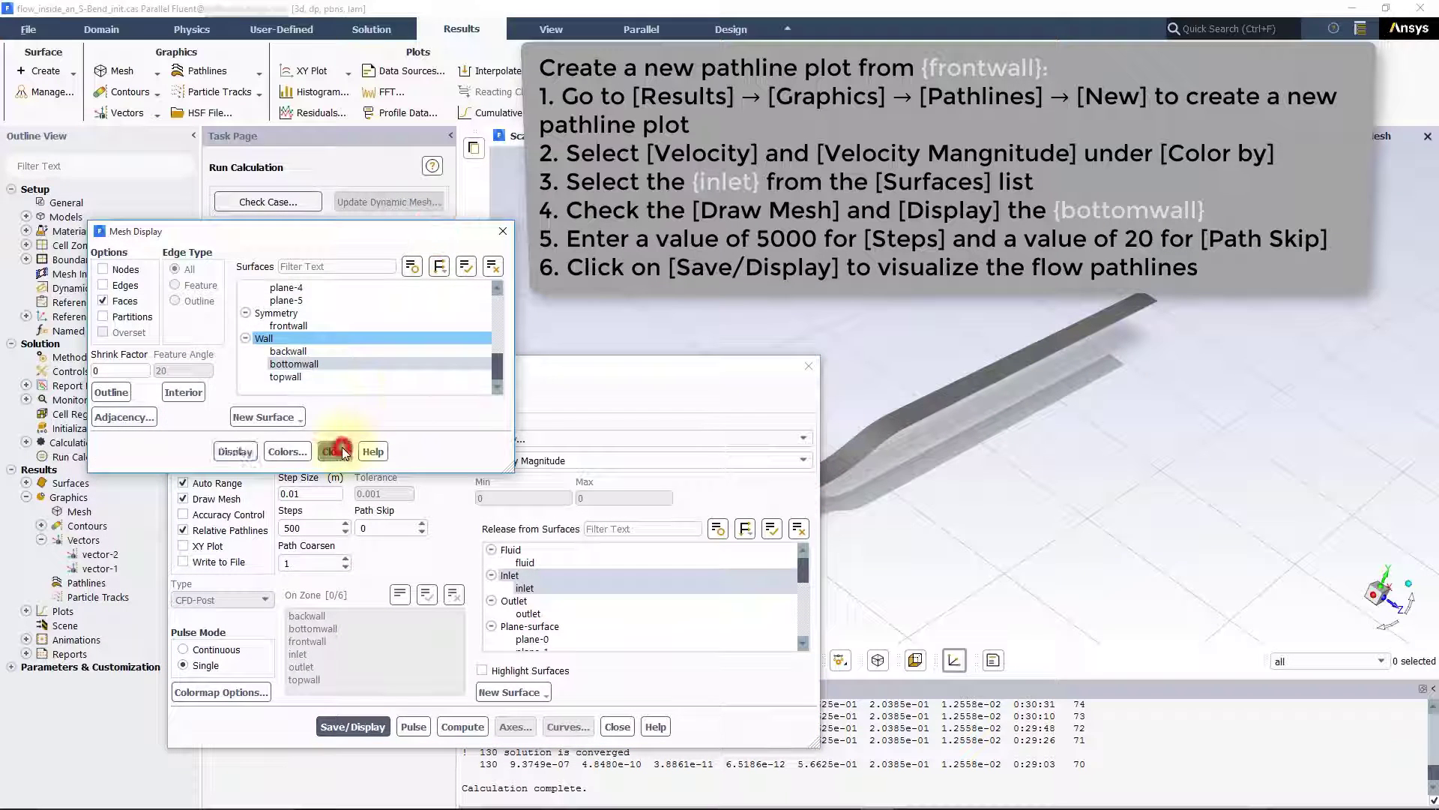
# Set the pathlines to 5000 steps with a path skip of 20, display them and close the pathline settings
pyautogui.click(323, 528)
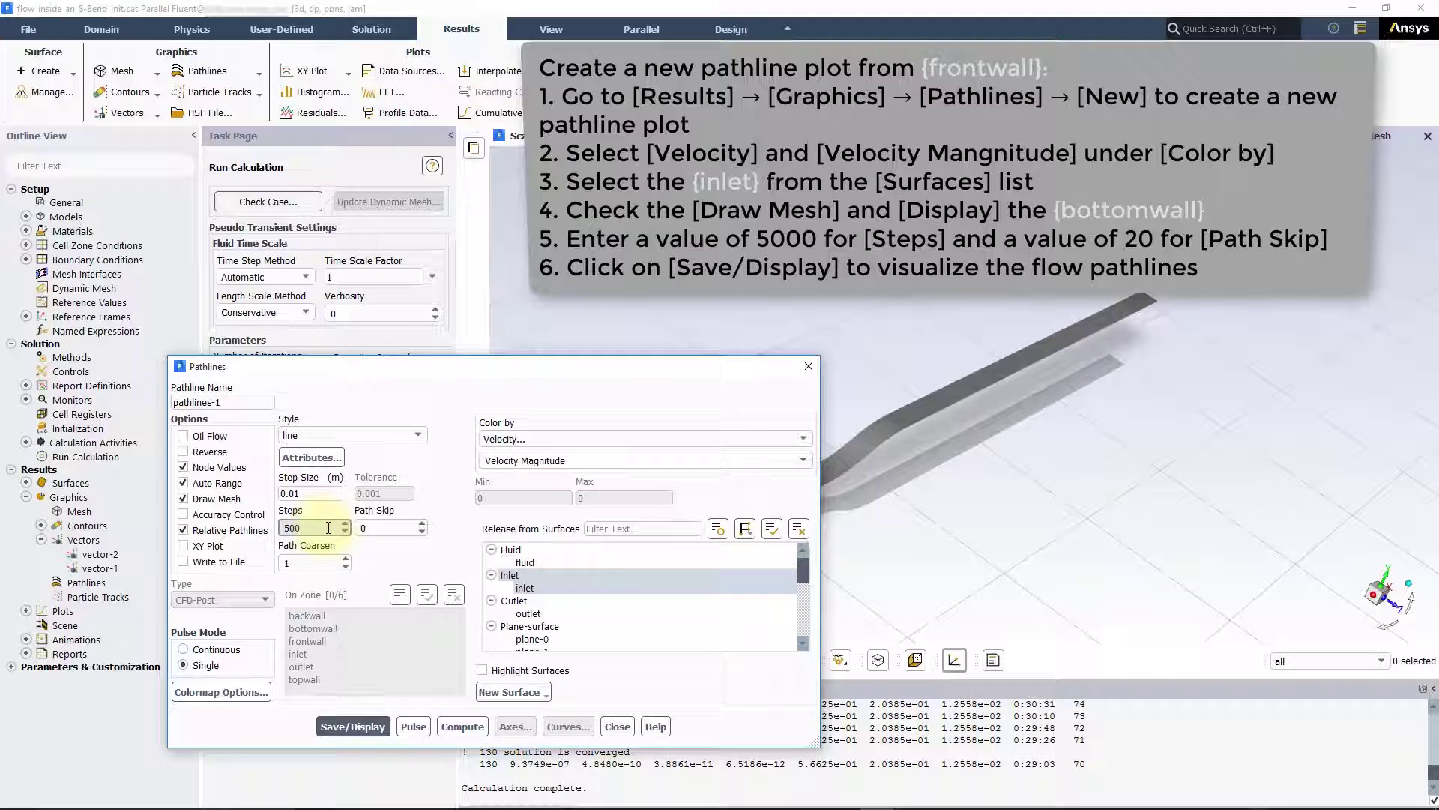
pyautogui.click(373, 527)
pyautogui.click(362, 529)
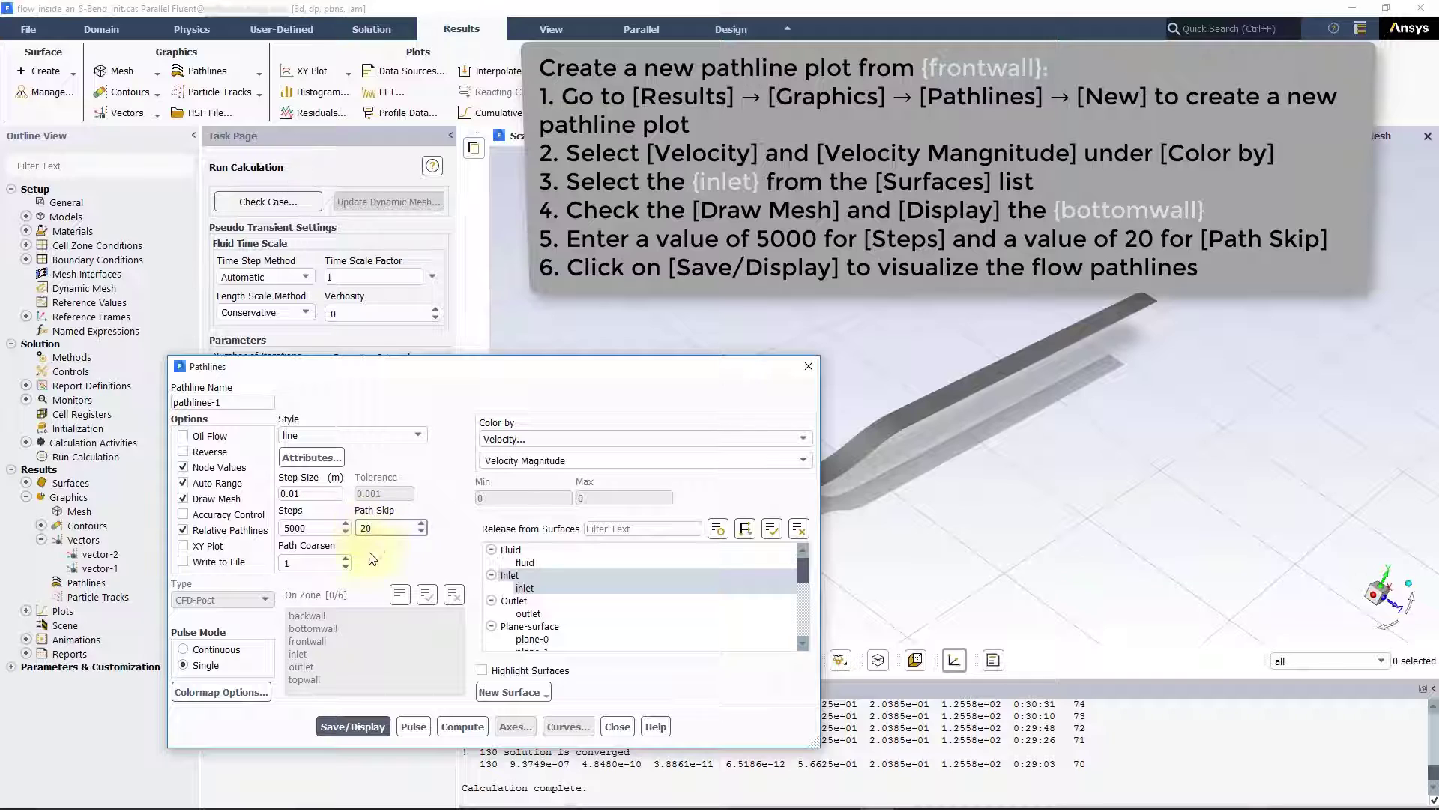
pyautogui.click(374, 727)
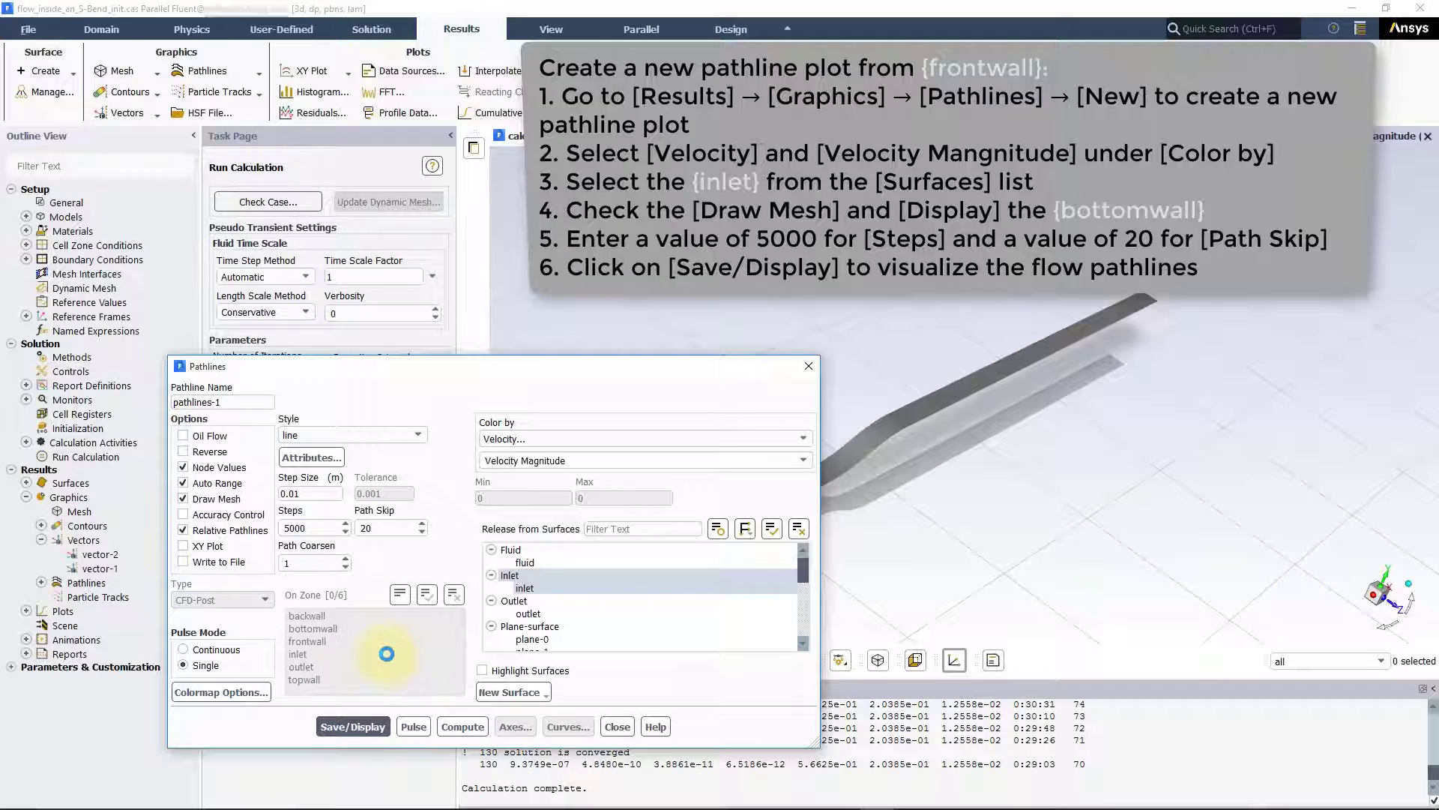
pyautogui.click(616, 727)
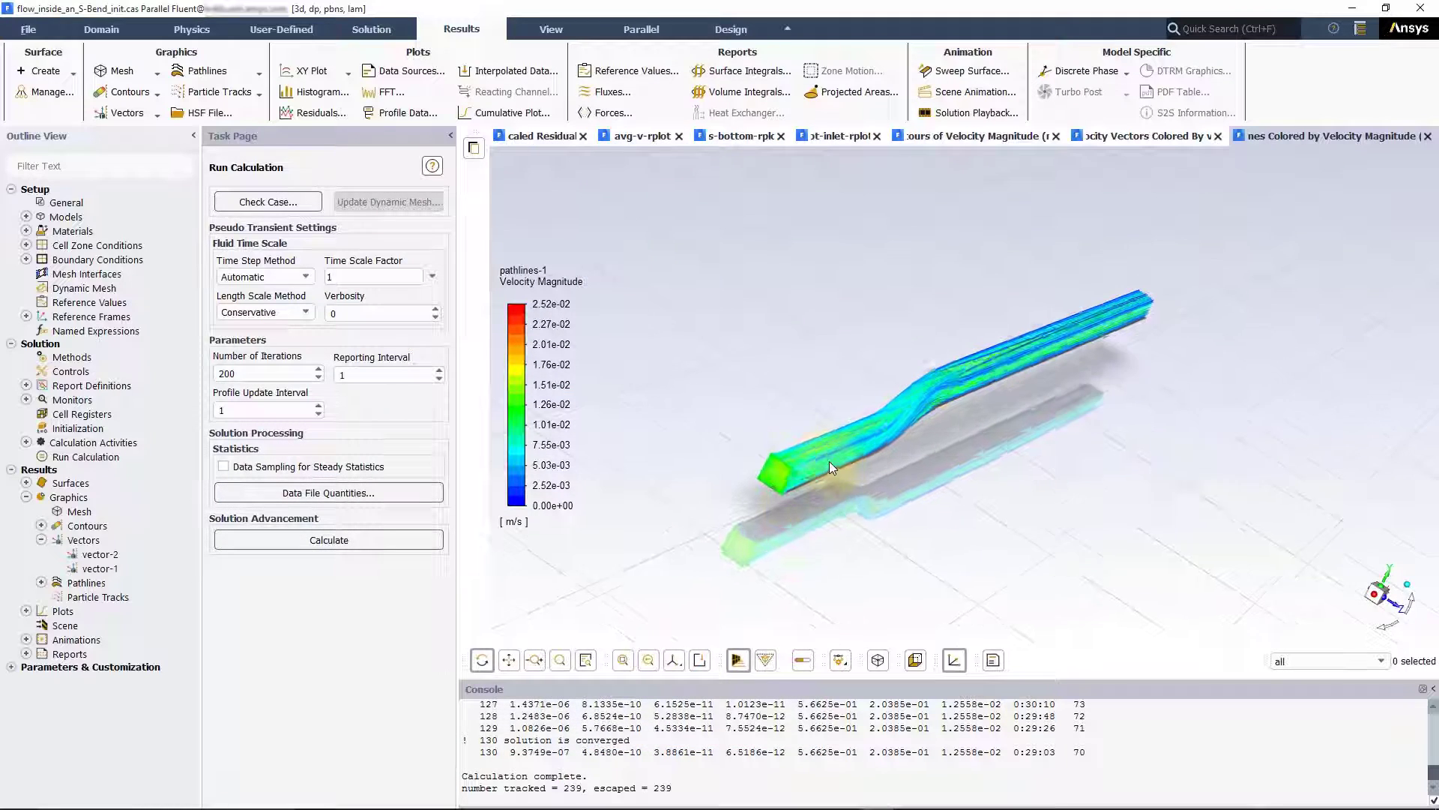
# Examine the velocity-colored pathlines close up from the inlet through the bend, returning to the full duct view
pyautogui.scroll(7, 829, 461)
pyautogui.moveTo(777, 483); pyautogui.dragTo(966, 407)
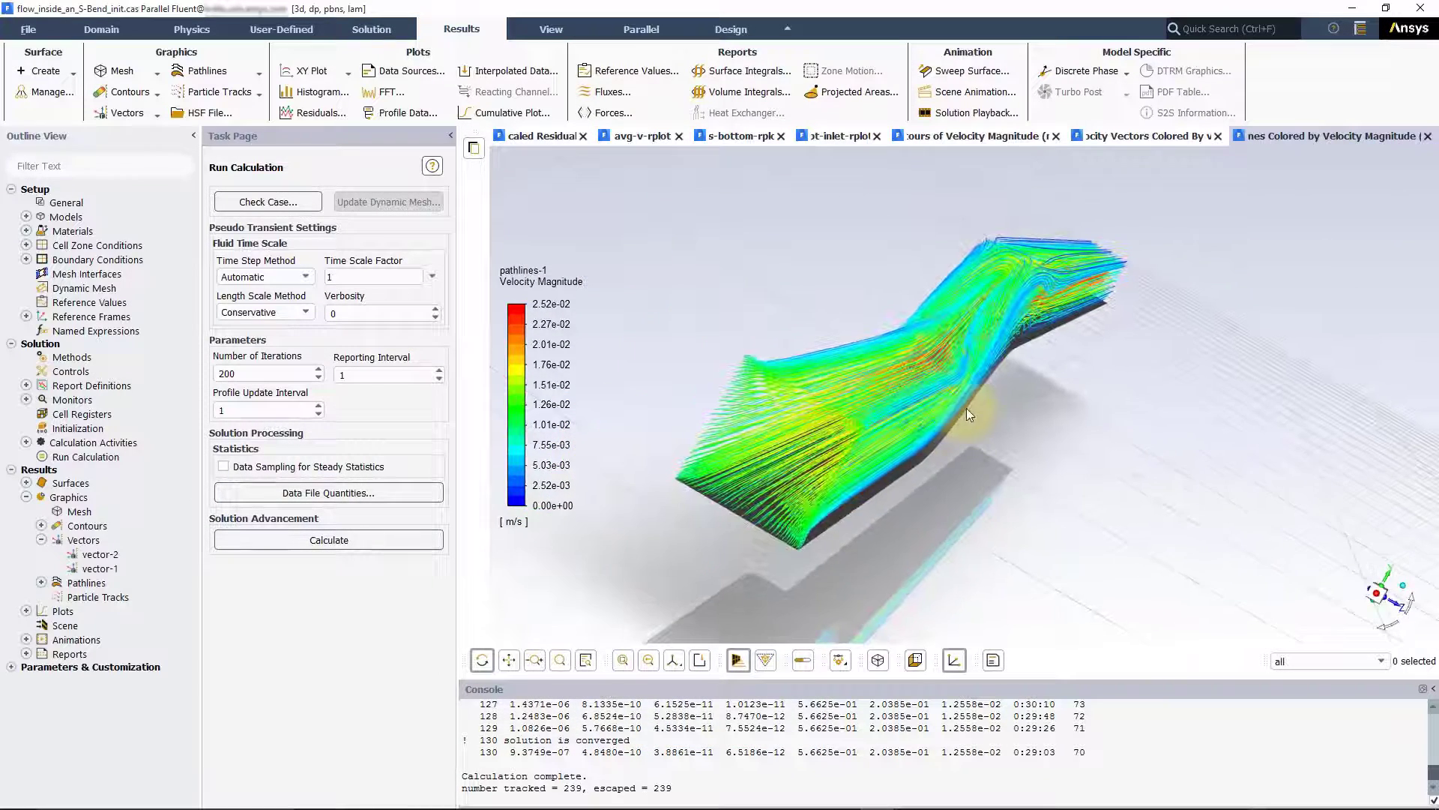
pyautogui.scroll(8, 967, 413)
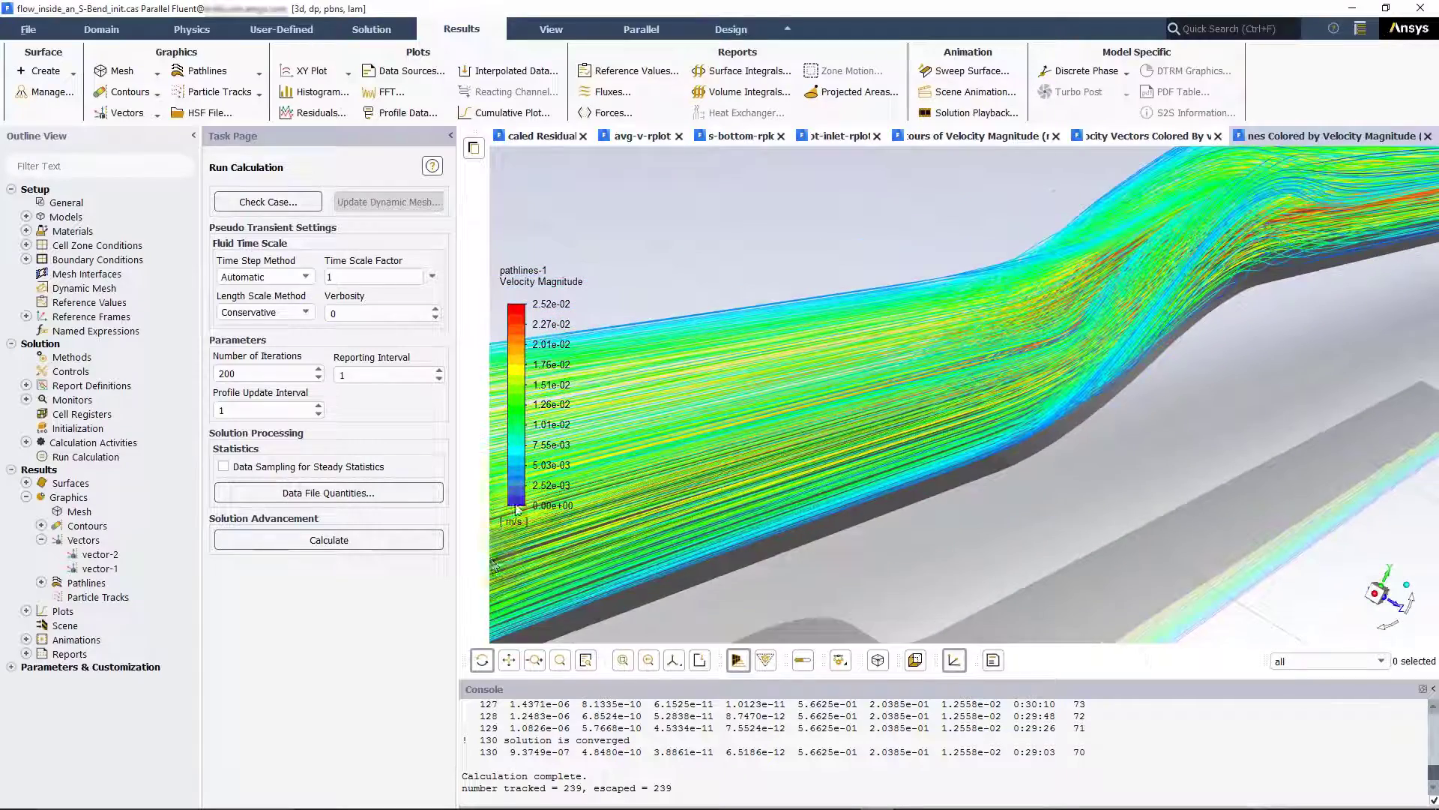
pyautogui.moveTo(885, 487); pyautogui.dragTo(877, 382)
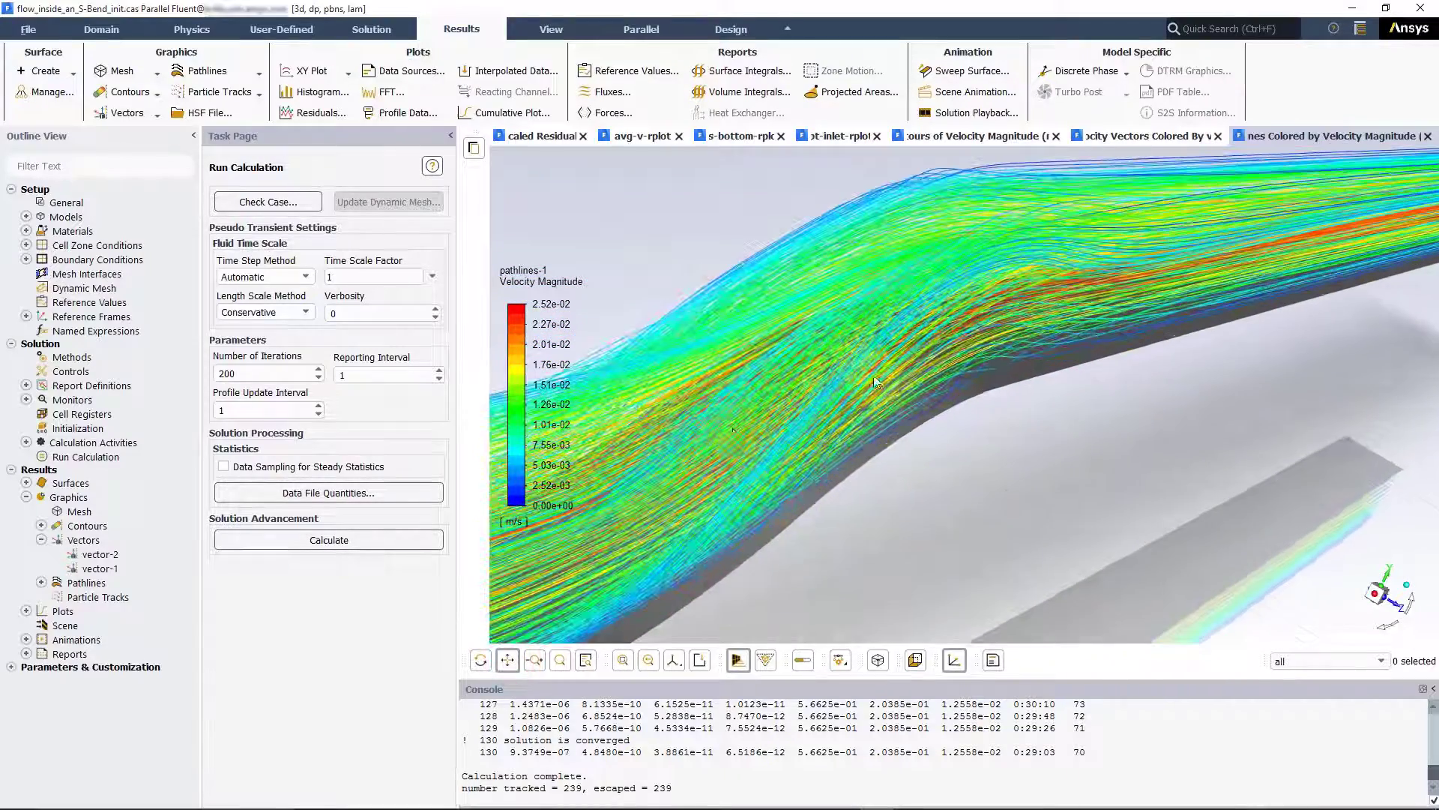
pyautogui.moveTo(958, 406); pyautogui.dragTo(669, 626)
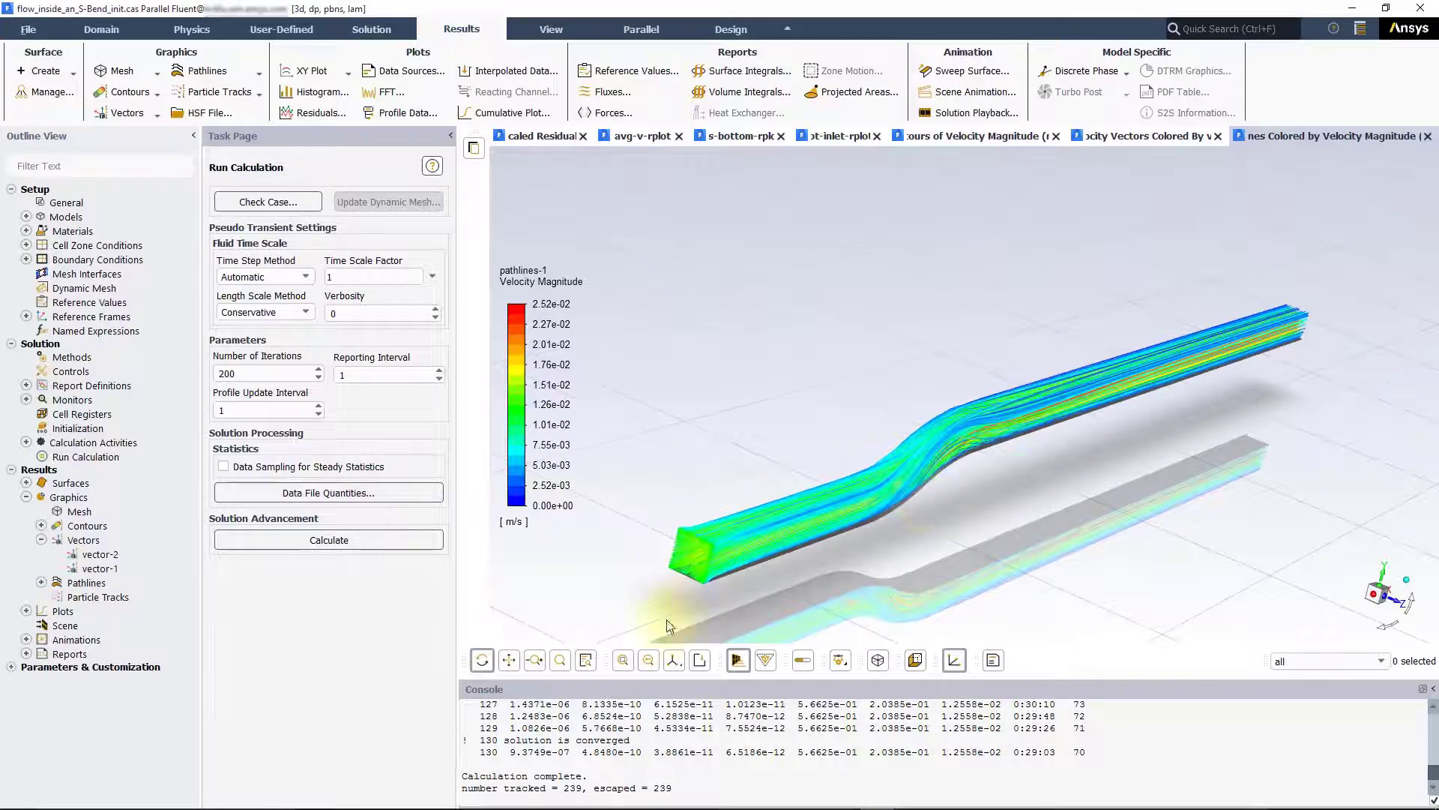
pyautogui.click(623, 661)
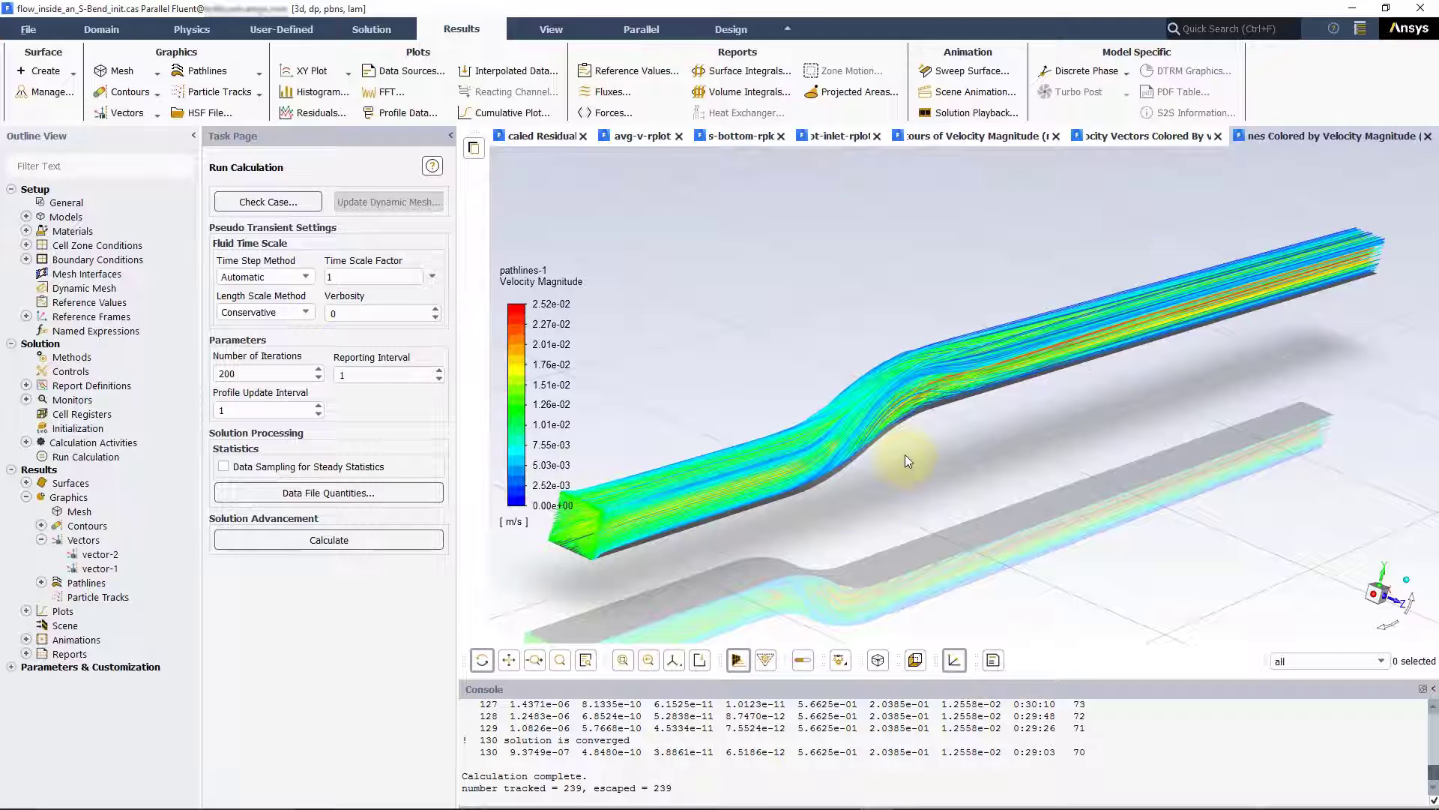
# Write the final case and data files as flow_inside_an_S-Bend_final.cas.h5
pyautogui.click(28, 29)
pyautogui.click(48, 72)
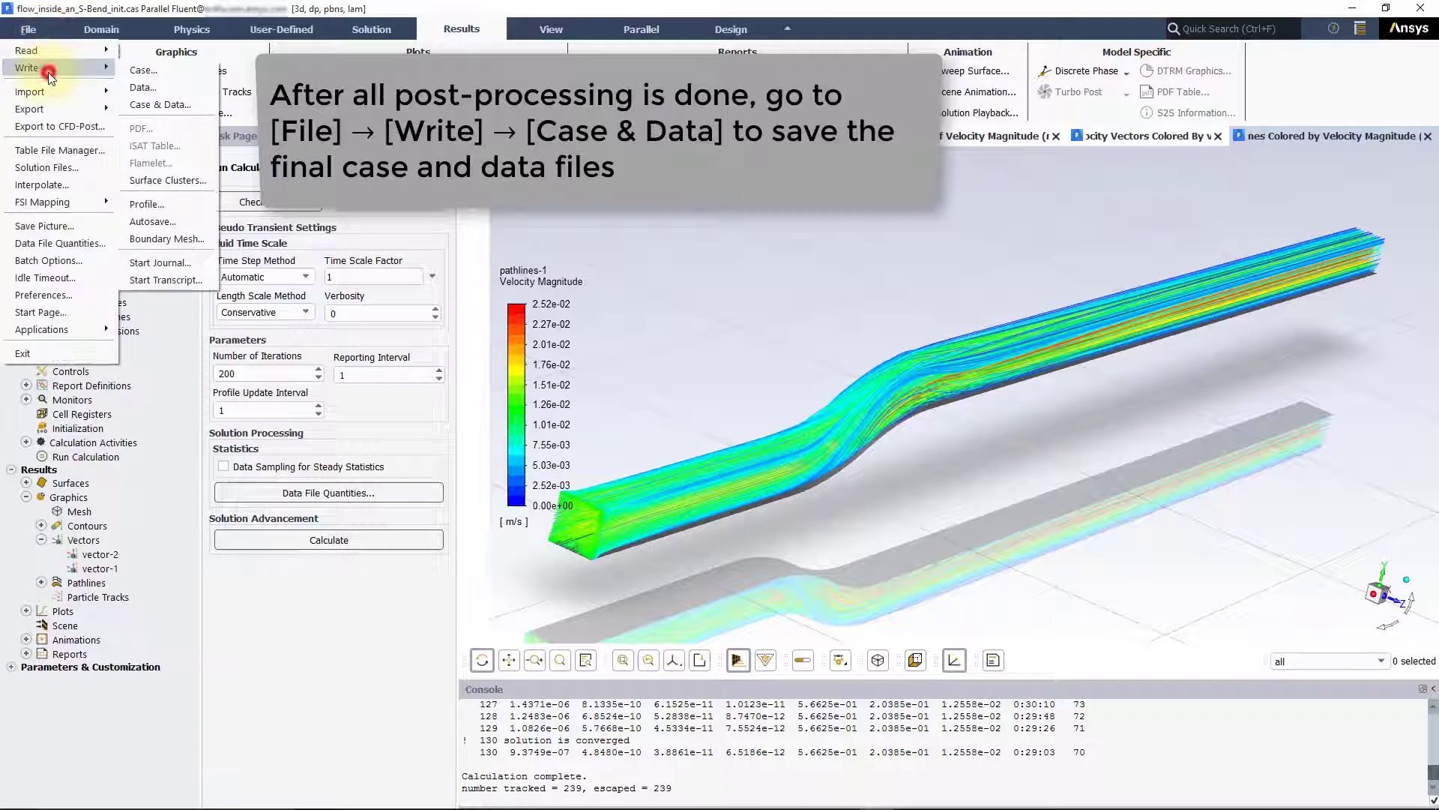
pyautogui.click(160, 104)
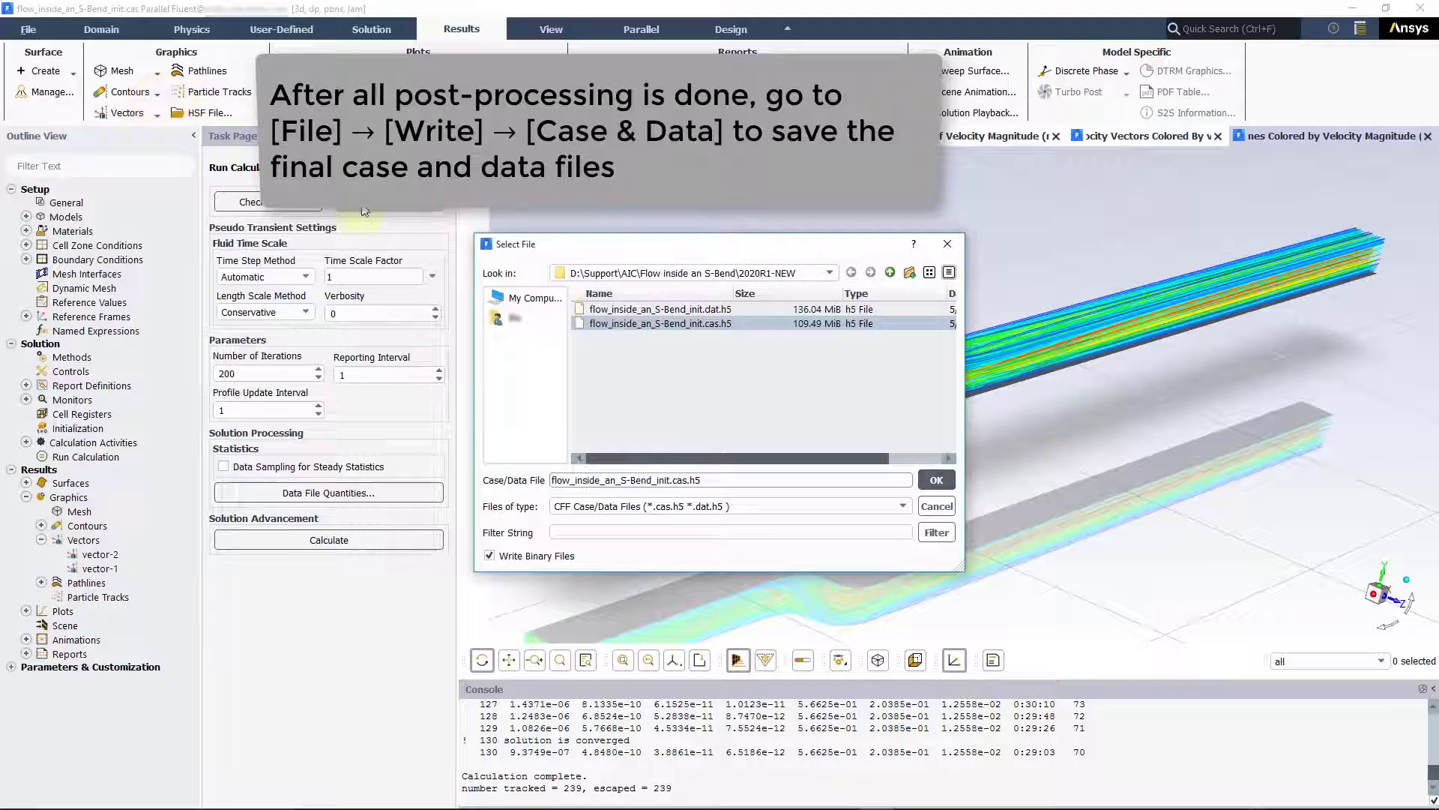
pyautogui.click(671, 480)
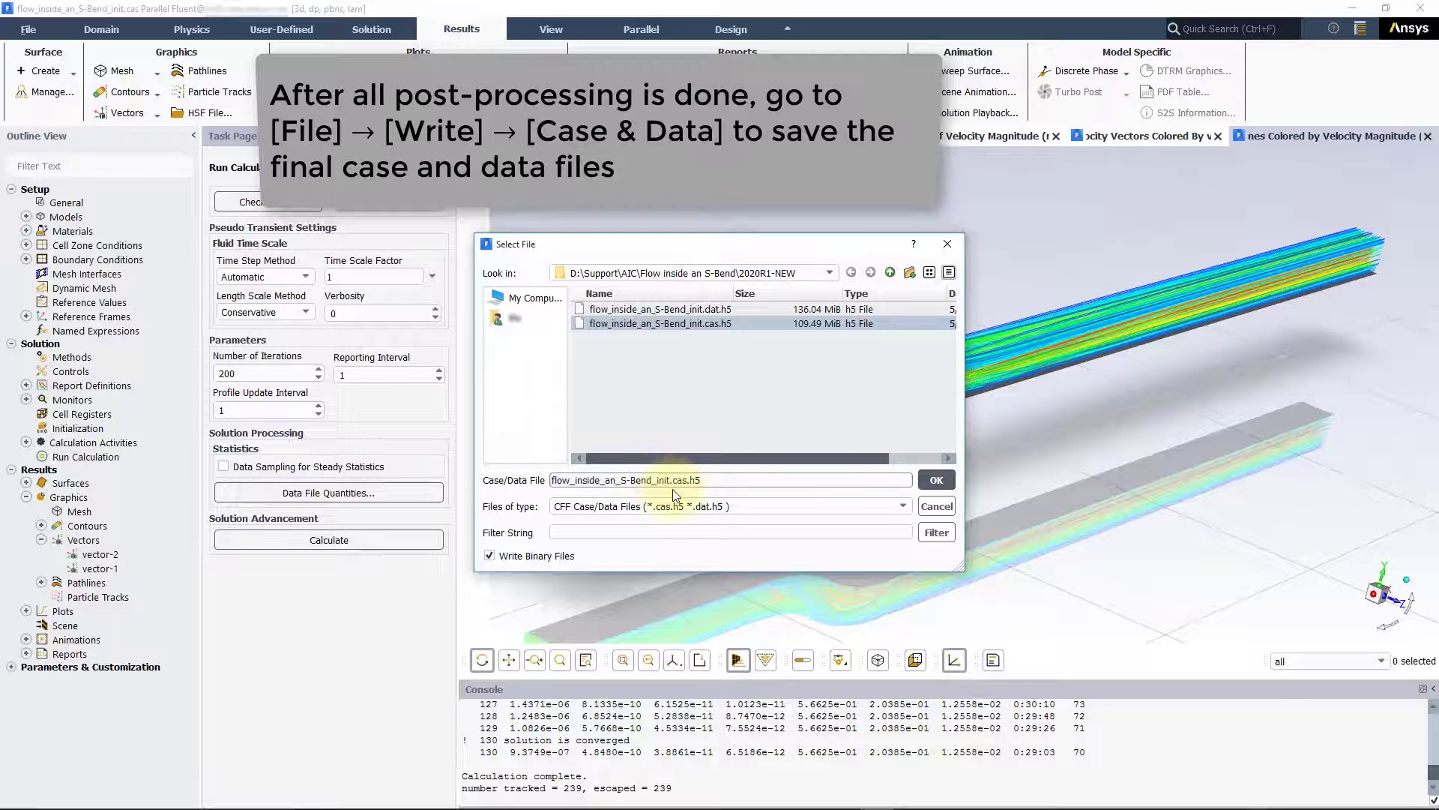
pyautogui.press('BackSpace')
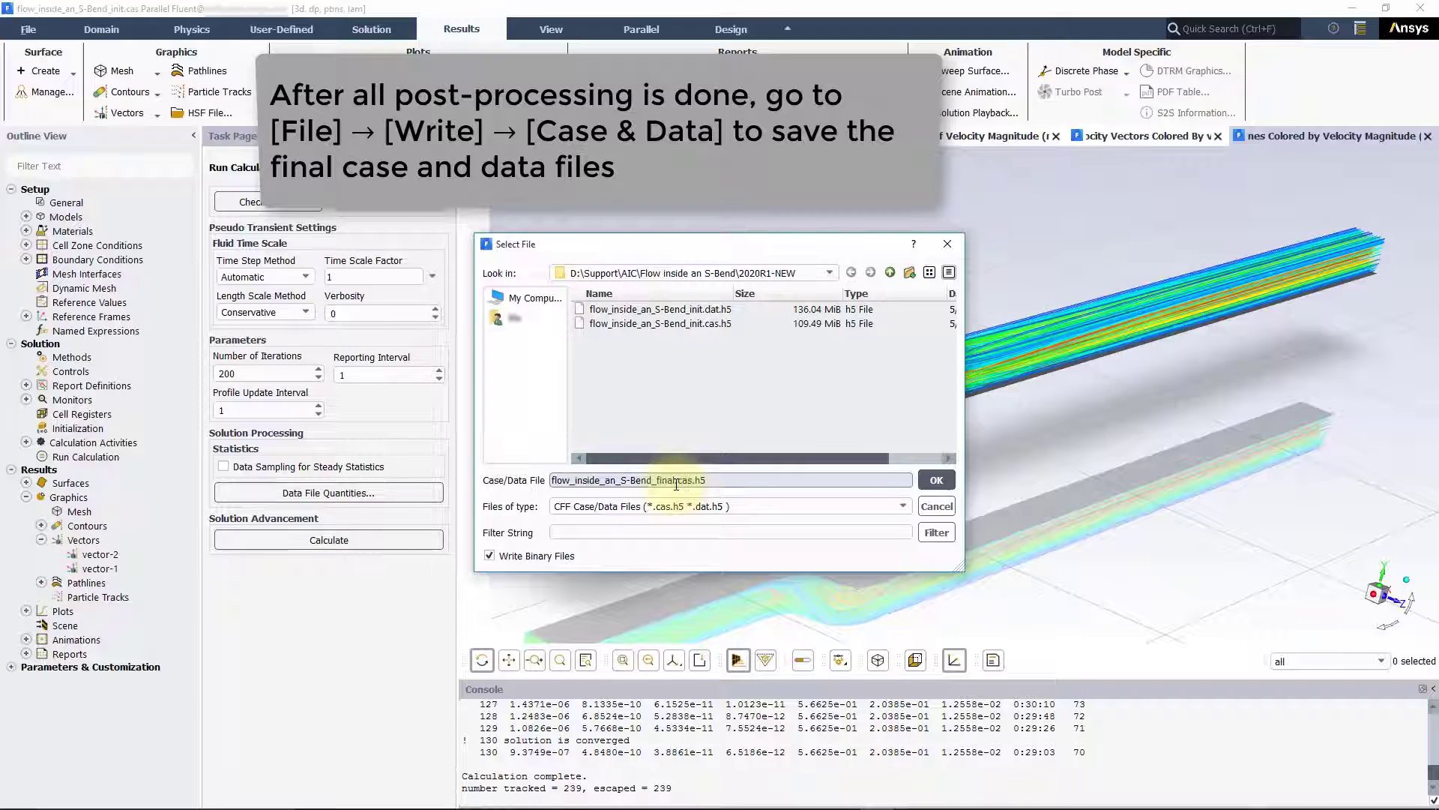
pyautogui.click(943, 481)
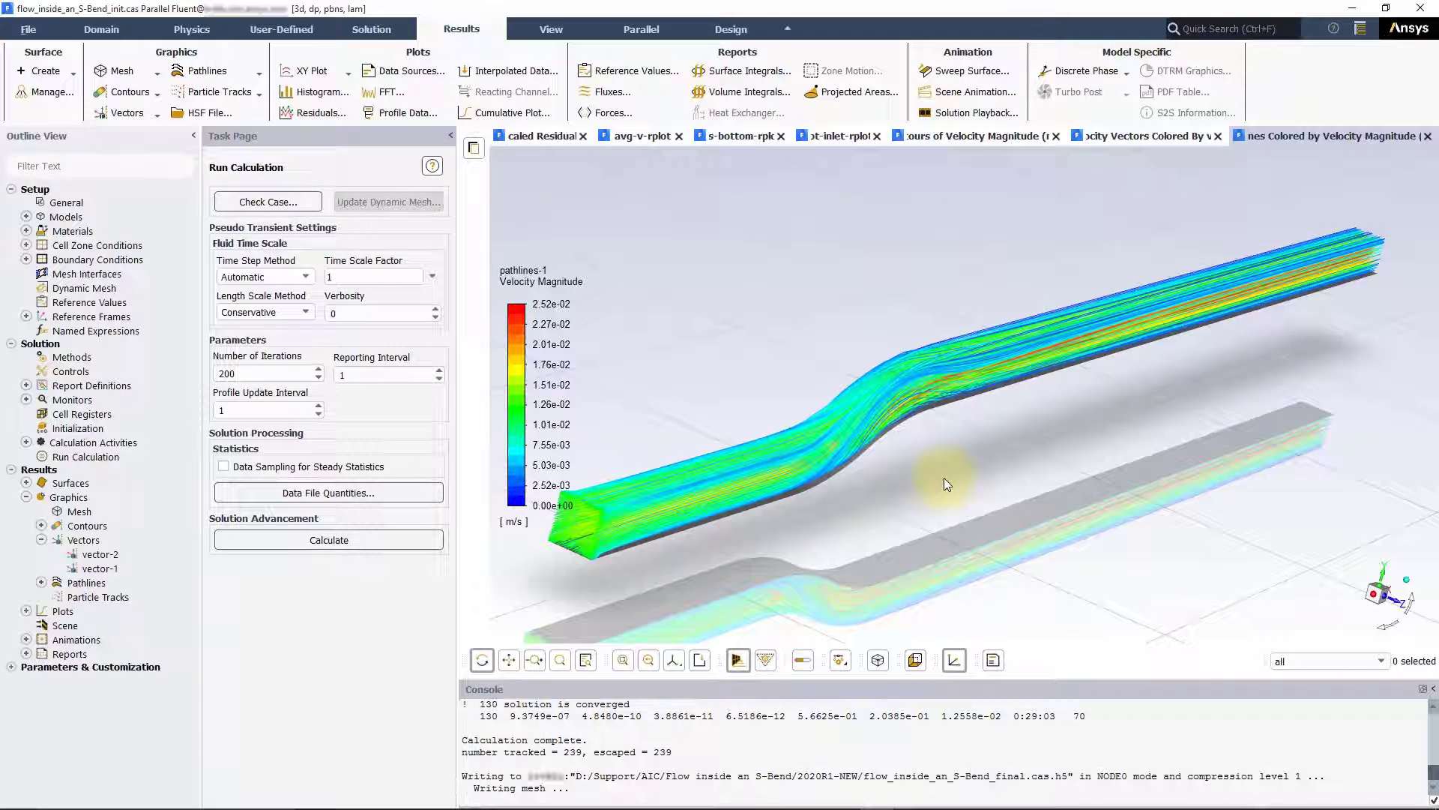